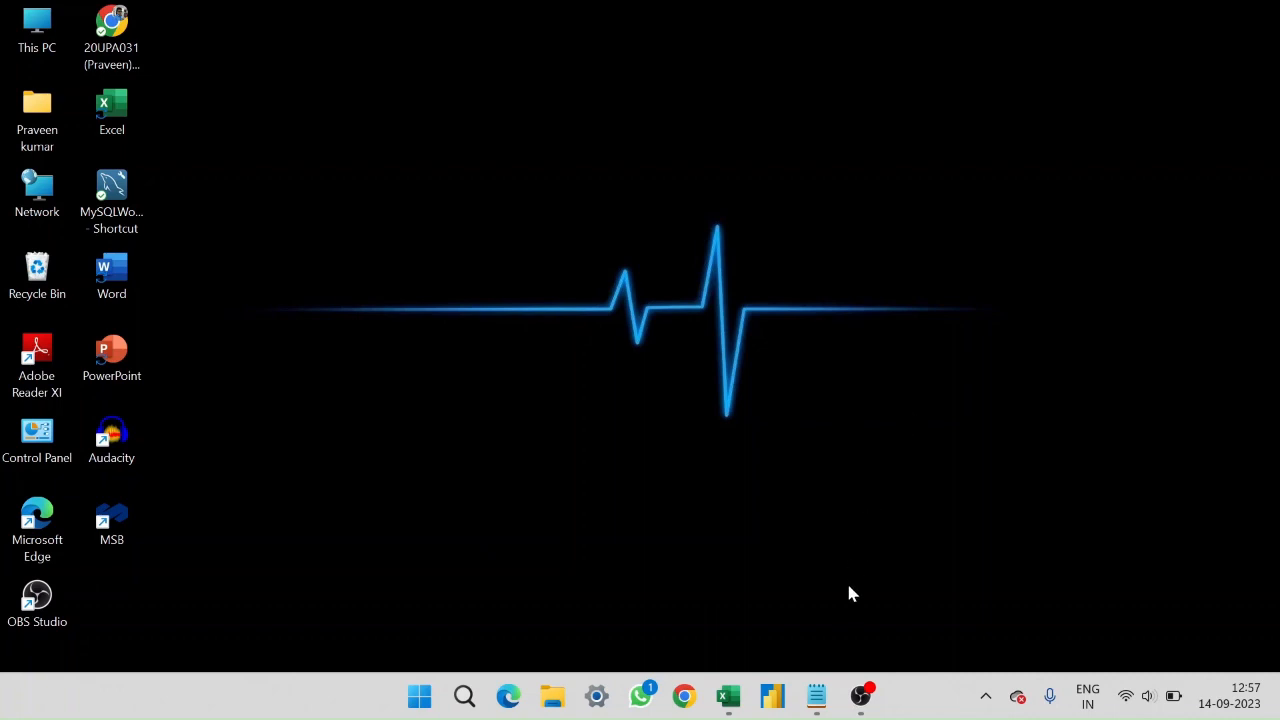
Step: Switch to the Data validation notes in Notepad, replace the comma after "limit user entry" with a full stop, and minimize the notes
click(816, 696)
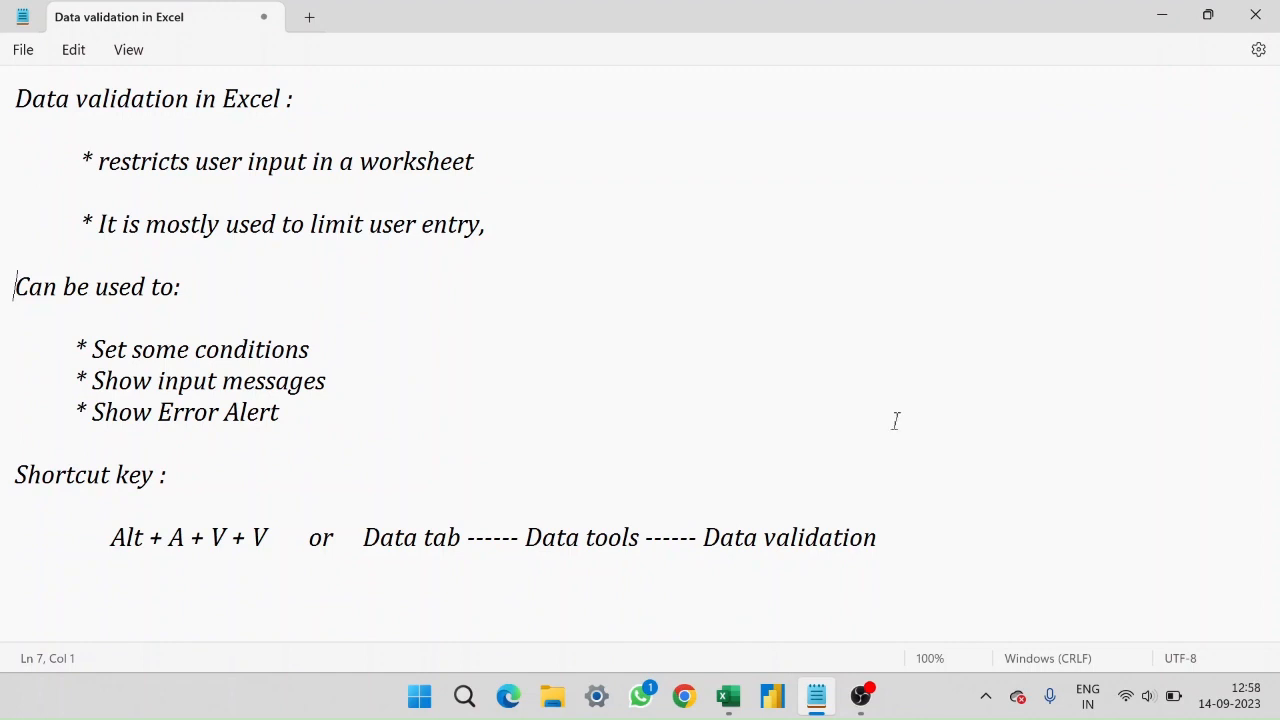
click(490, 225)
key(BackSpace)
text(.)
click(1161, 15)
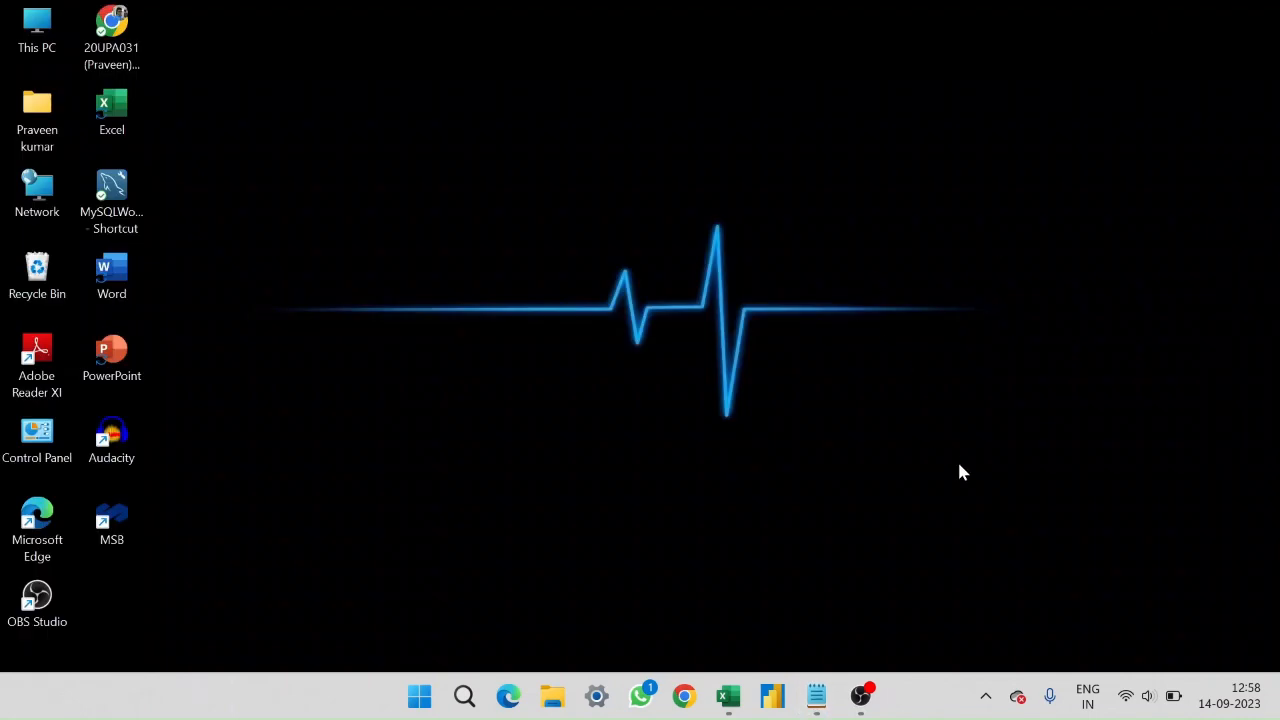
Step: Switch to the Excel workbook and examine the movie table headers in row 5 and the CATEGORY list in column K
click(728, 696)
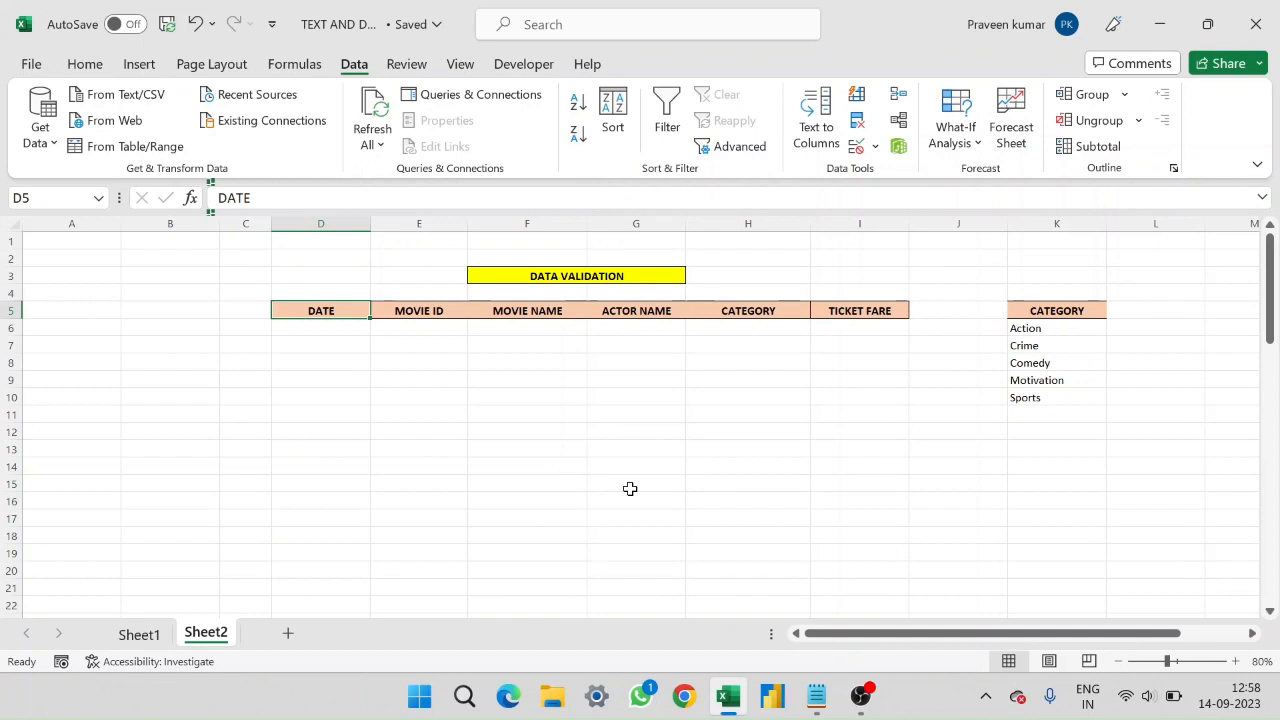
key(Right)
key(Right)
key(Right)
key(Right)
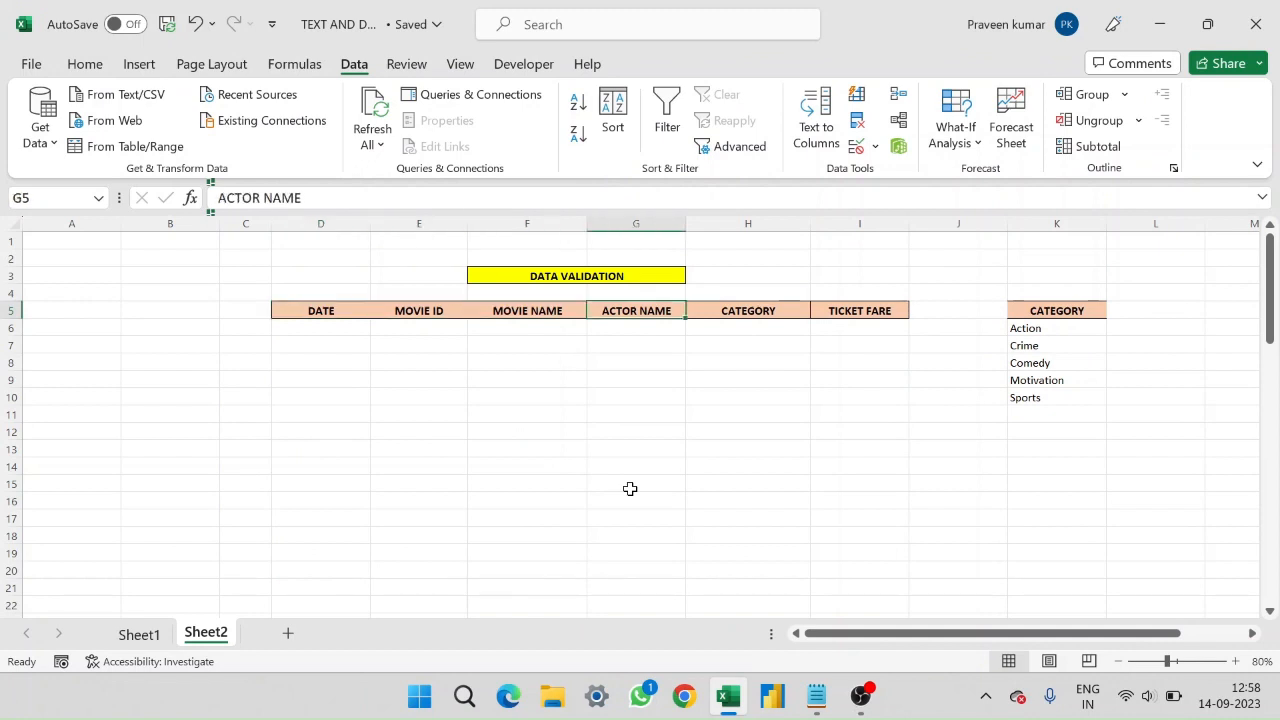
key(Right)
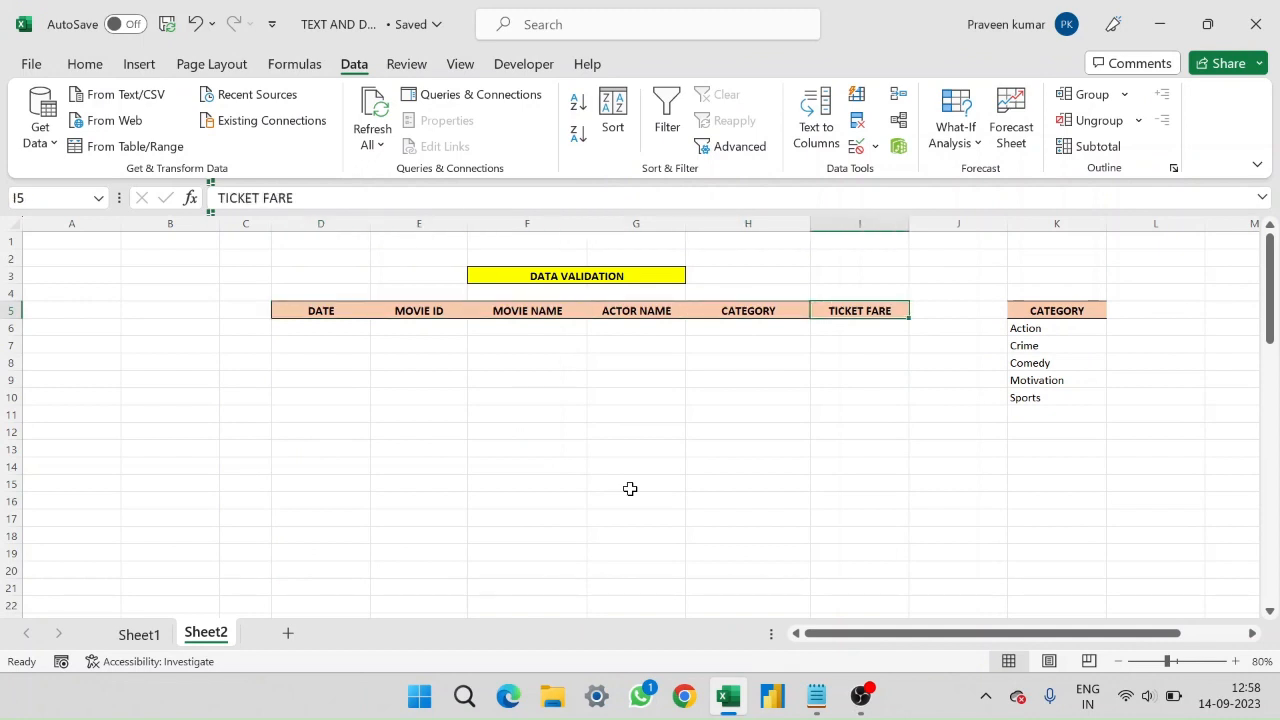
drag(1072, 310, 1077, 397)
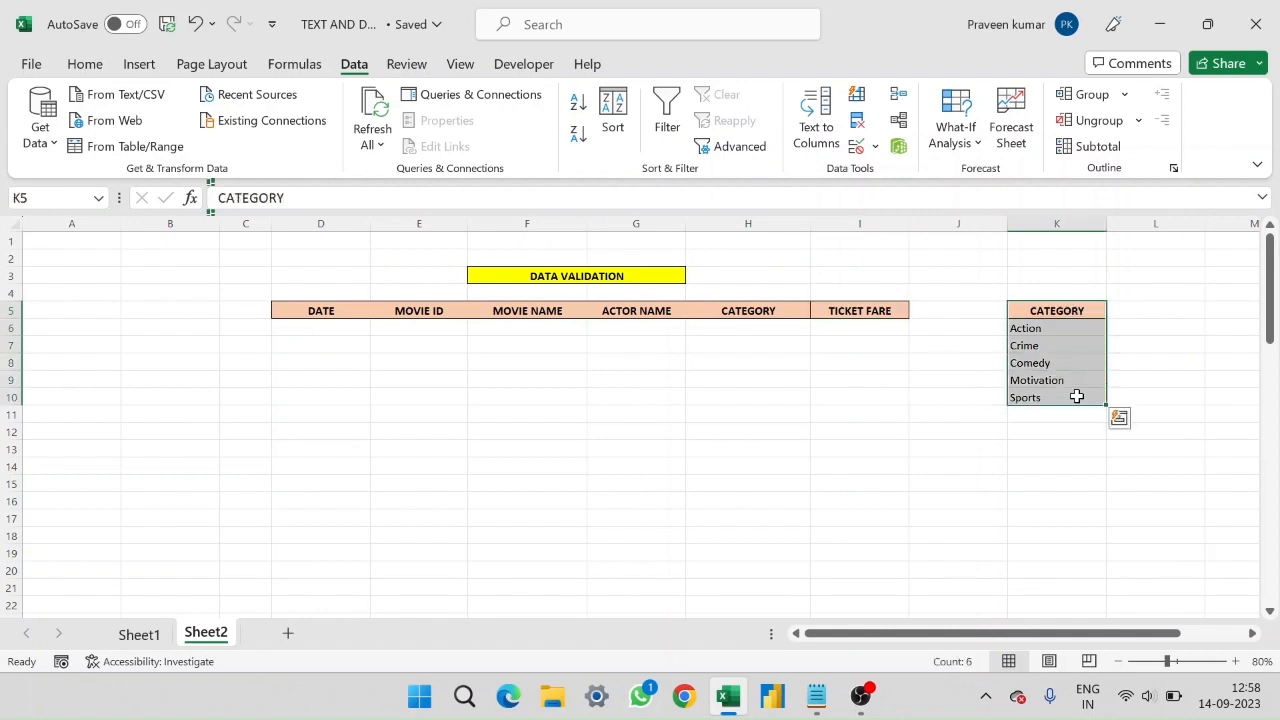
click(1030, 463)
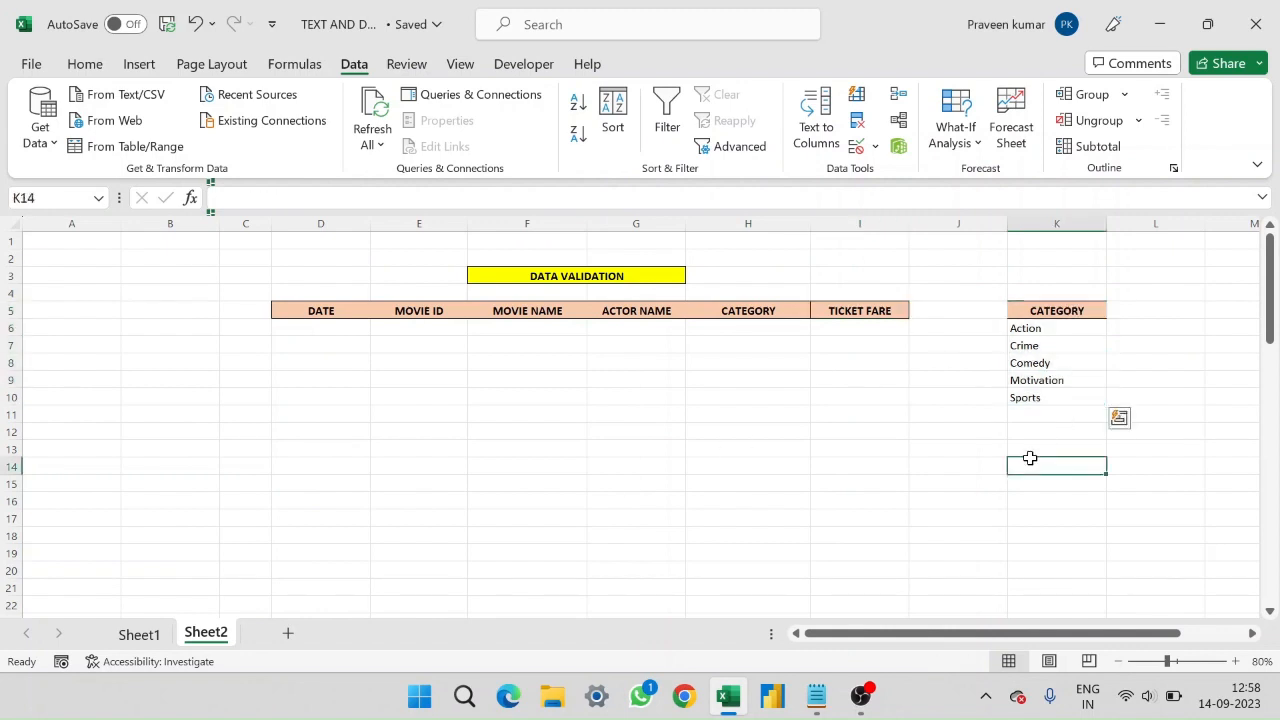
click(825, 439)
drag(324, 324, 330, 431)
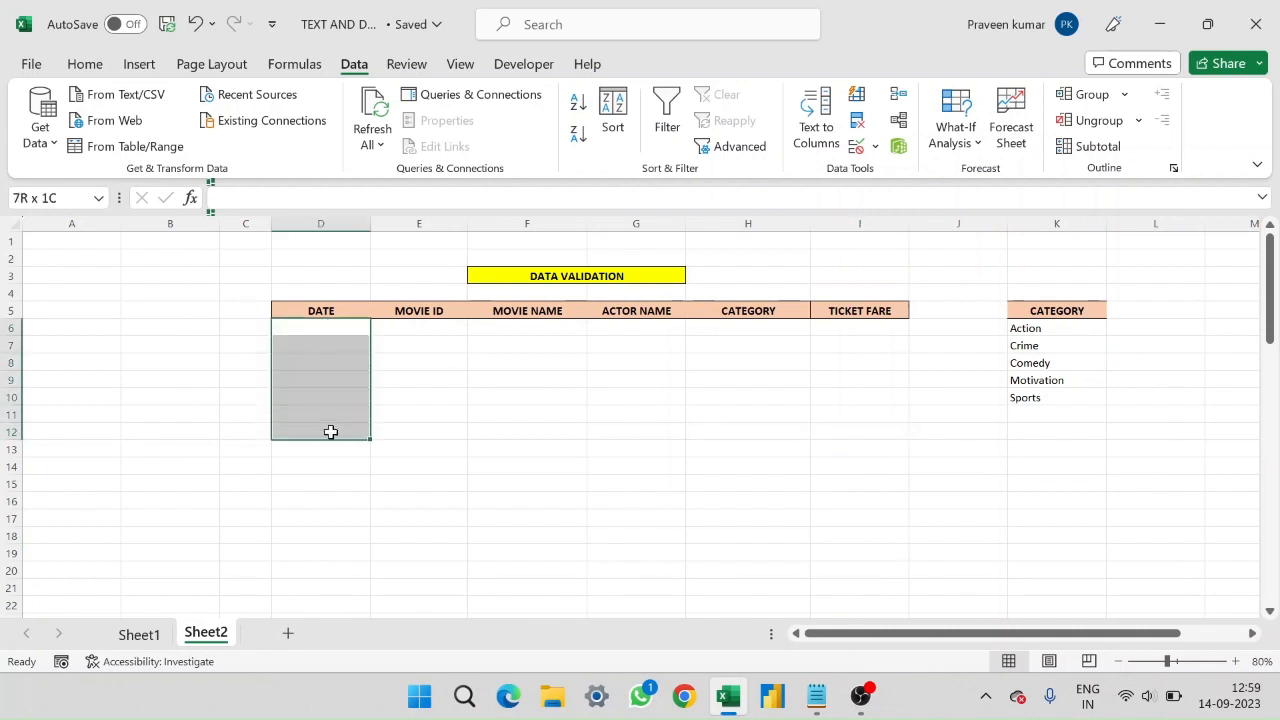
key(alt)
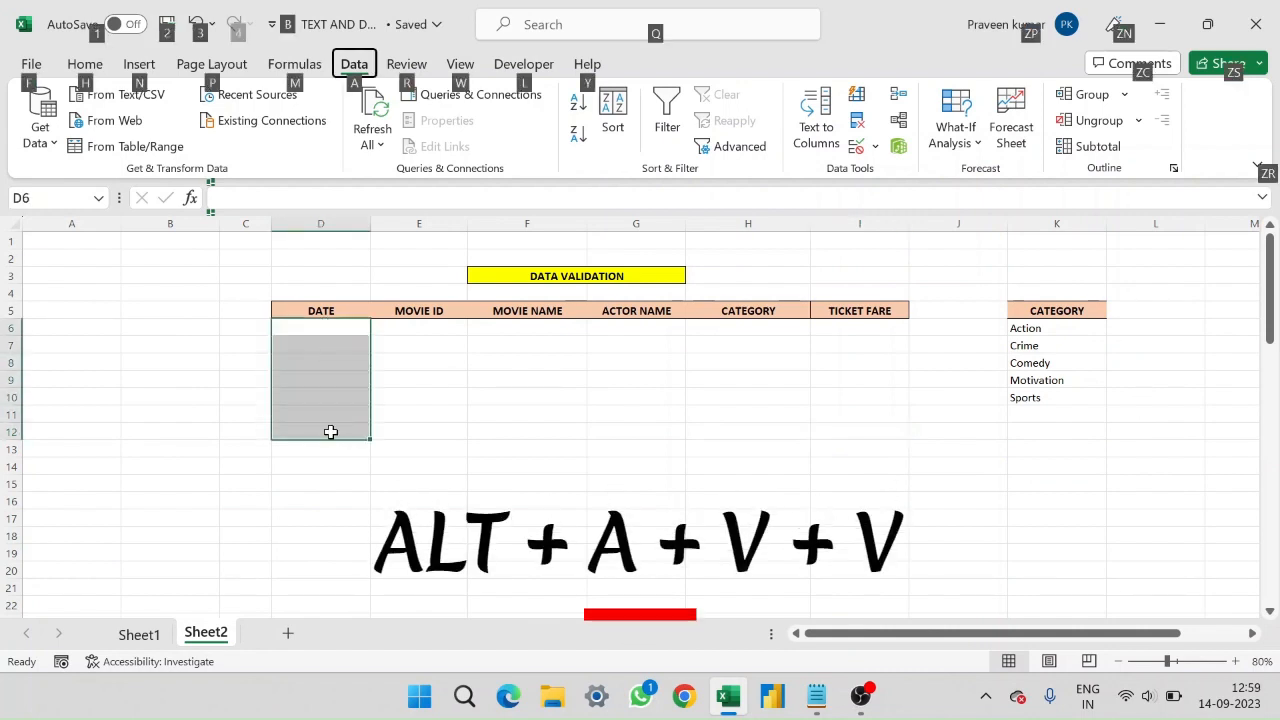
key(a)
key(v)
key(v)
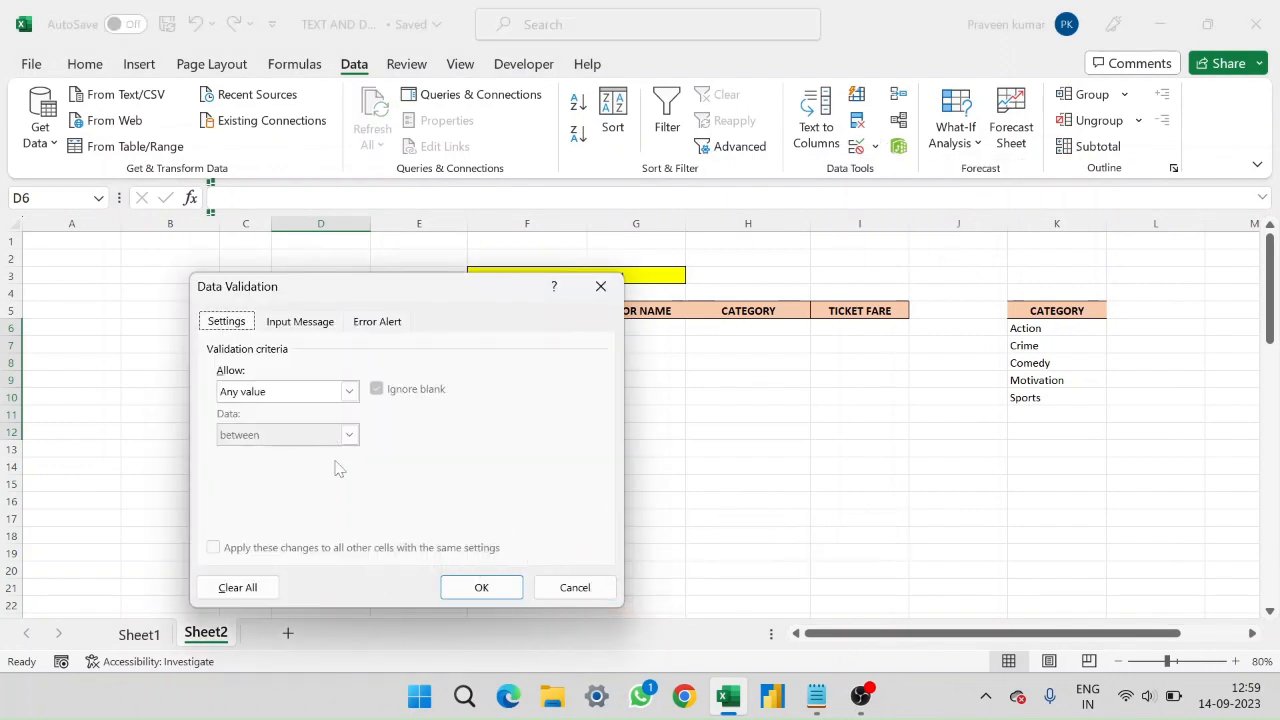
click(575, 587)
Step: Open the Data Validation settings for cells D6:D12 of the DATE column
click(340, 325)
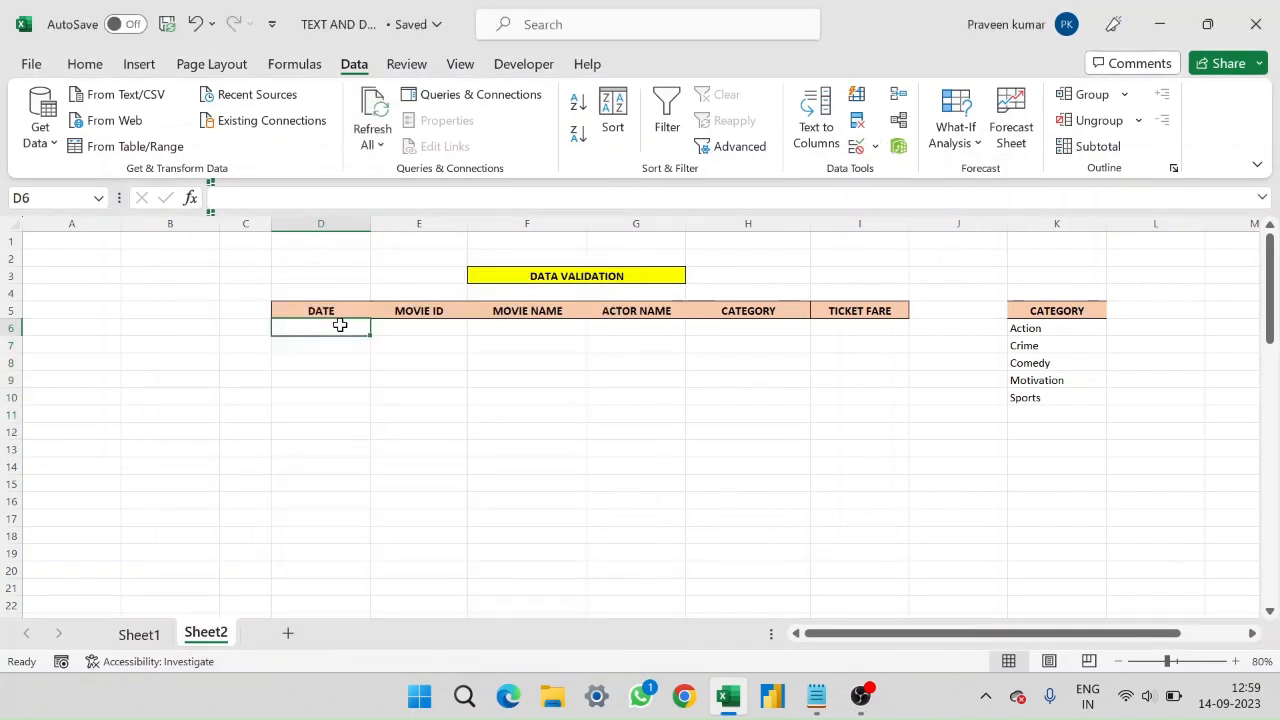
key(BackSpace)
key(shift+Down)
key(shift+Down)
key(shift+Down)
key(shift+Down)
key(shift+Down)
key(shift+Down)
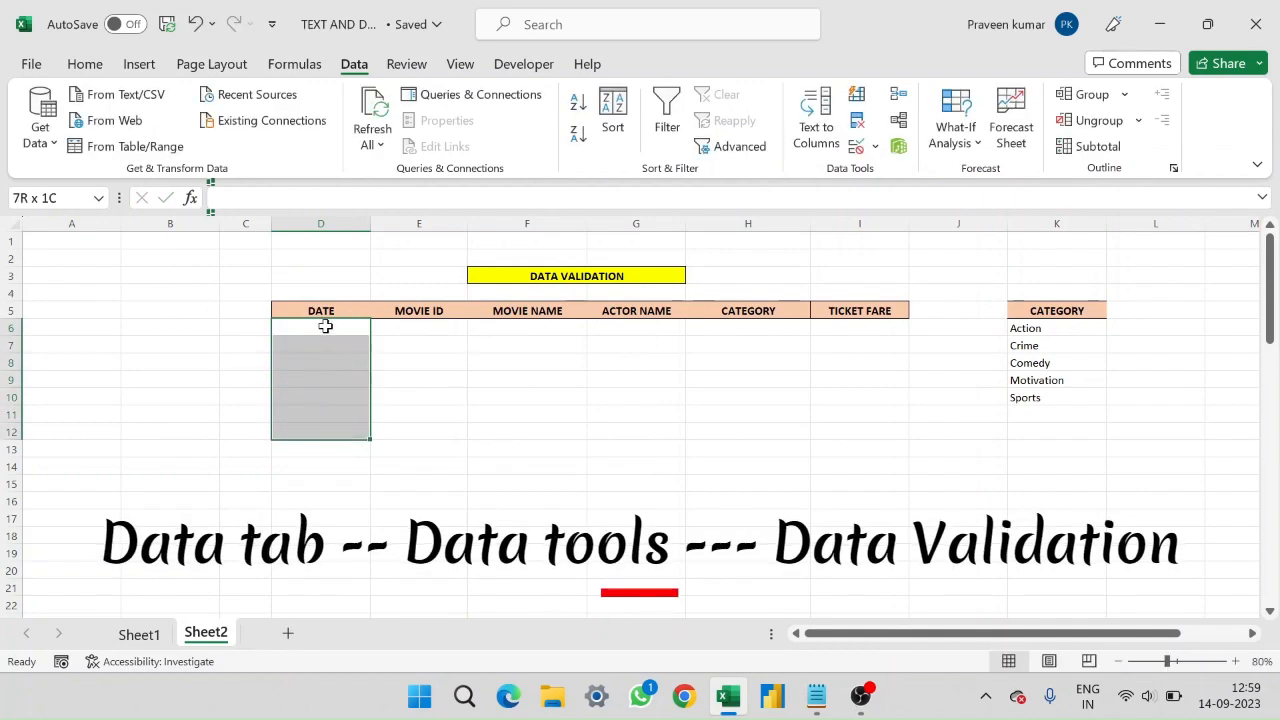
click(85, 64)
click(354, 64)
click(876, 147)
click(920, 174)
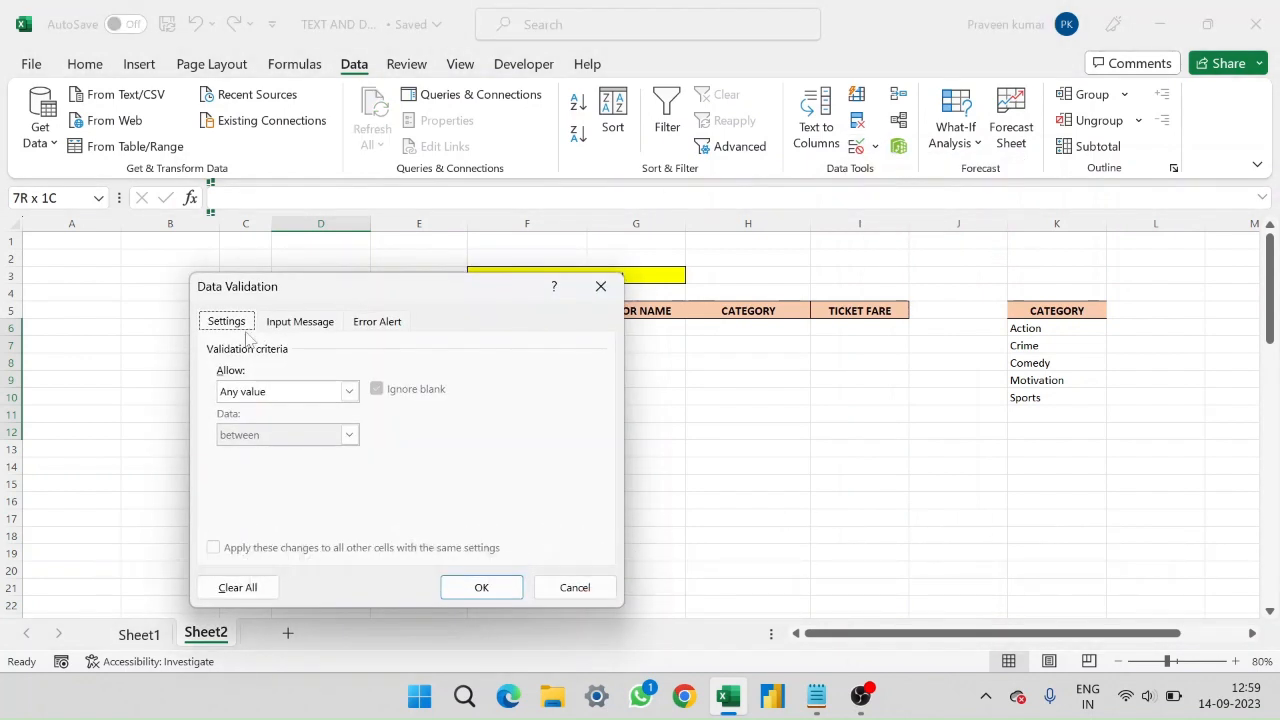
Step: Review the allowed value types and the input message and error alert options of the validation rule
click(349, 391)
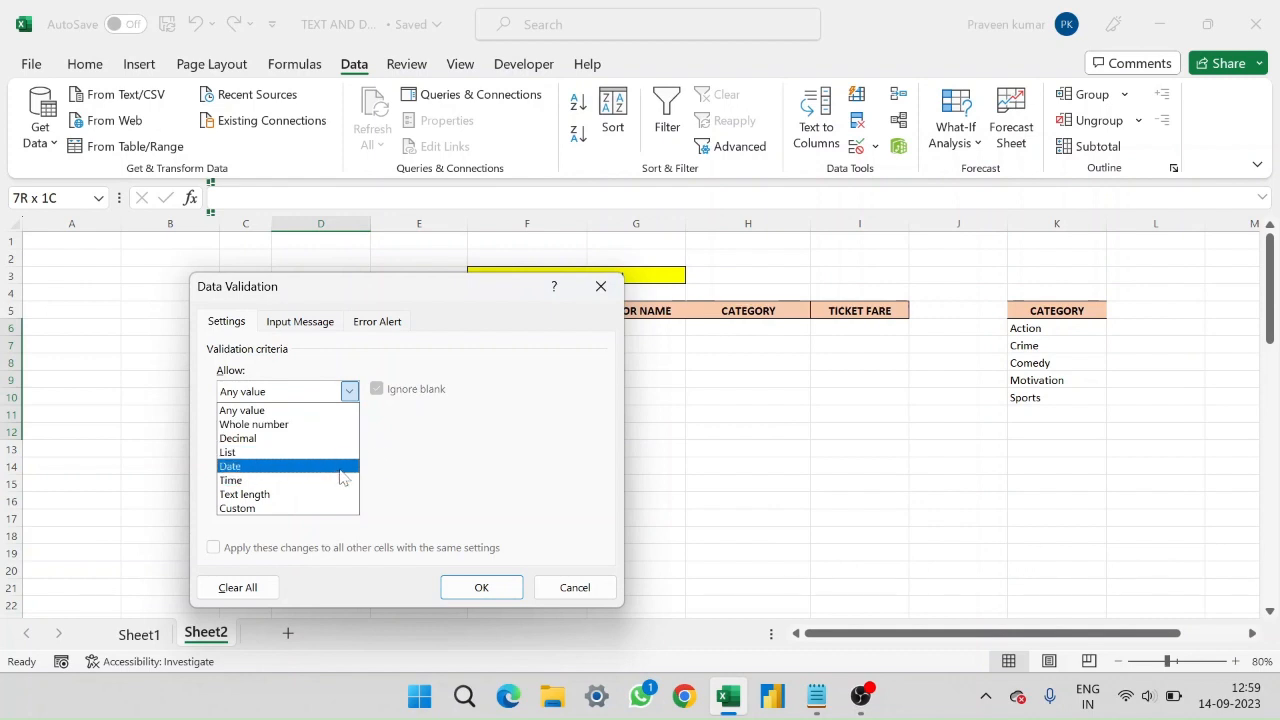
click(305, 410)
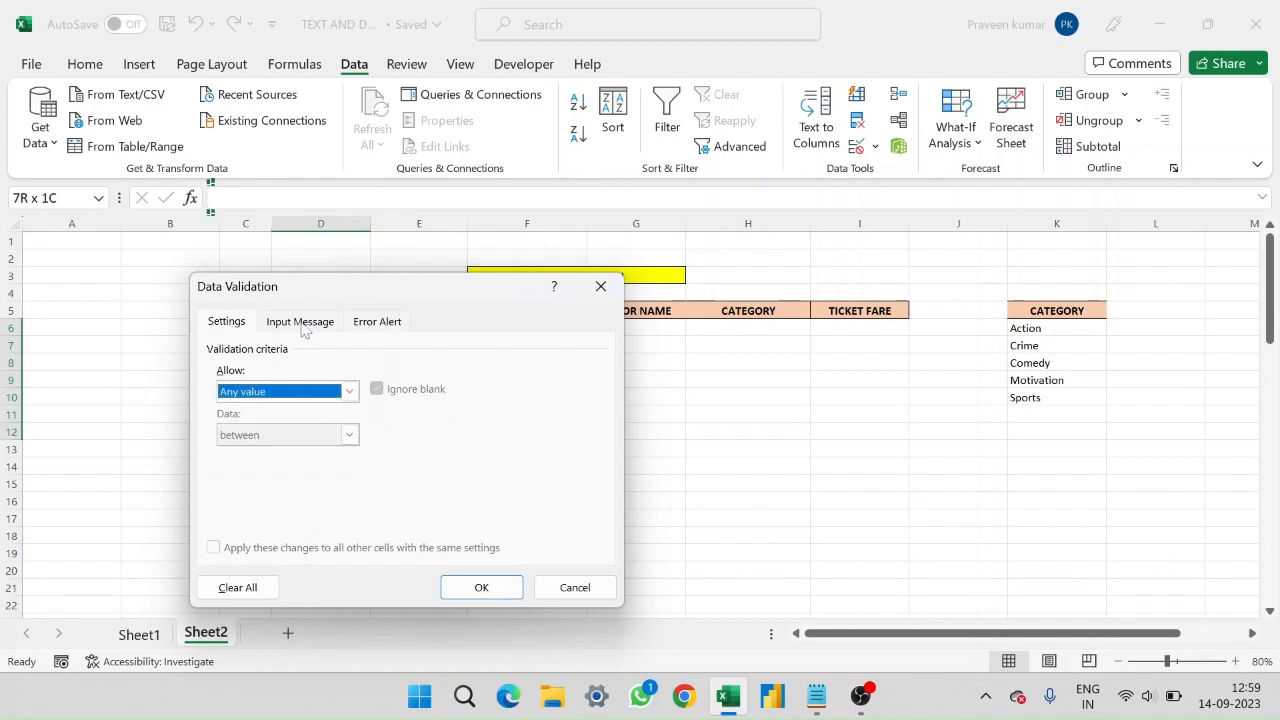
click(302, 323)
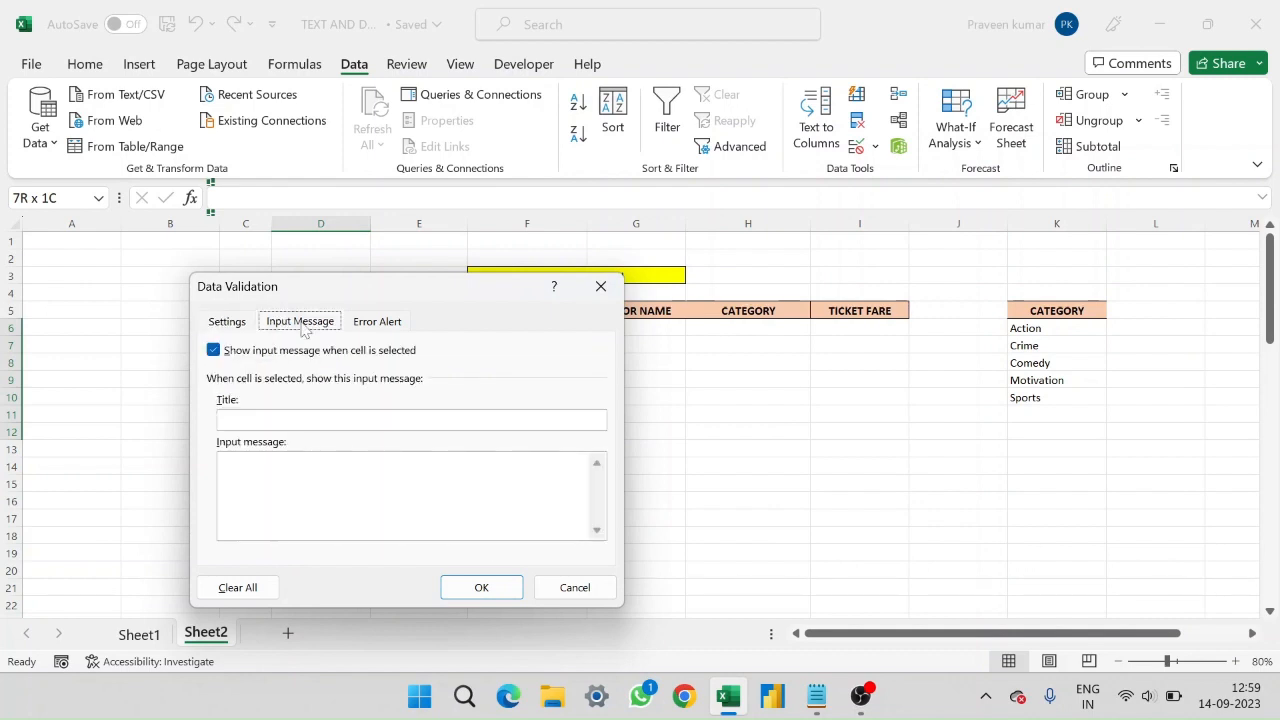
click(377, 322)
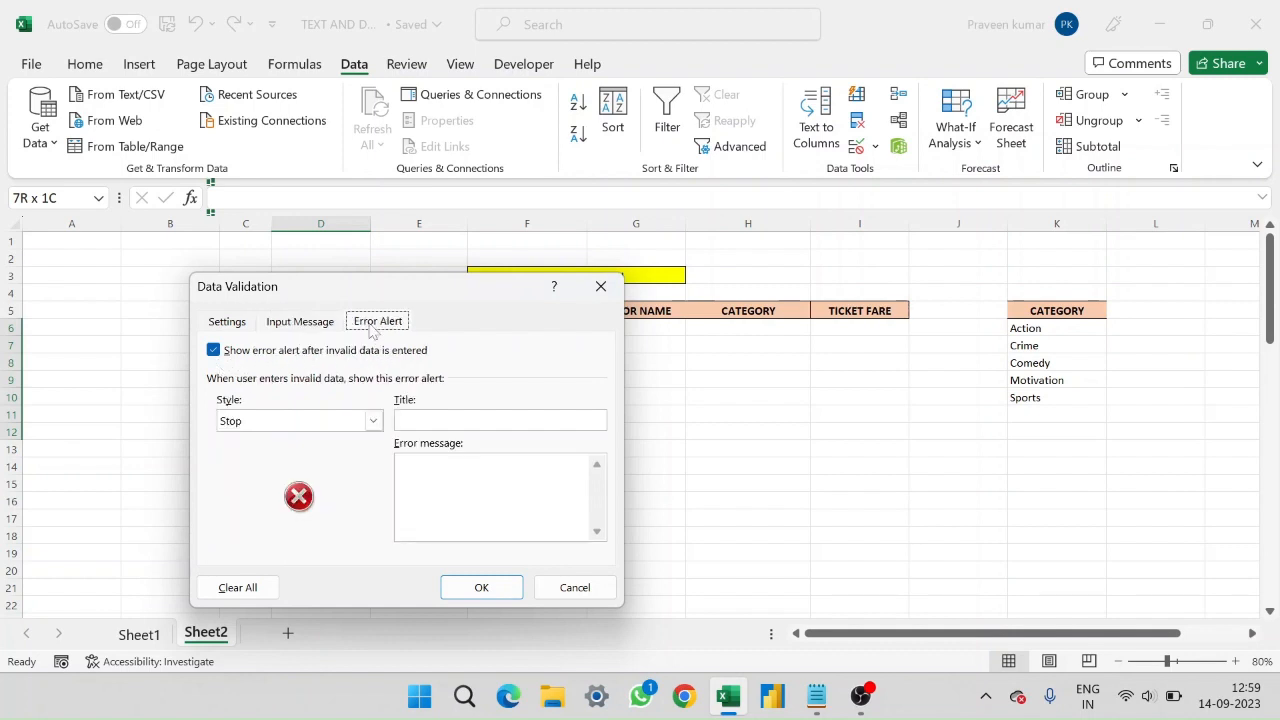
click(250, 322)
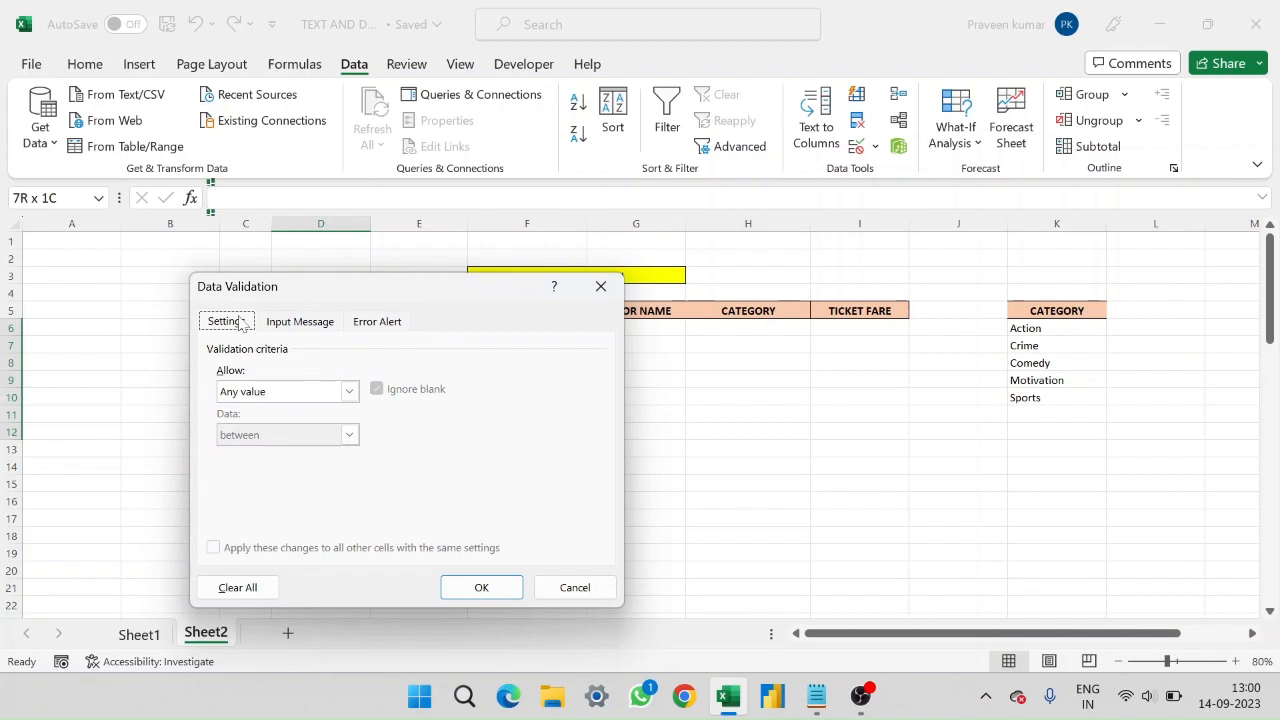
Step: Restrict cells D6:D12 to dates between 01-08-2023 and 31-08-2023 and apply the rule
click(349, 394)
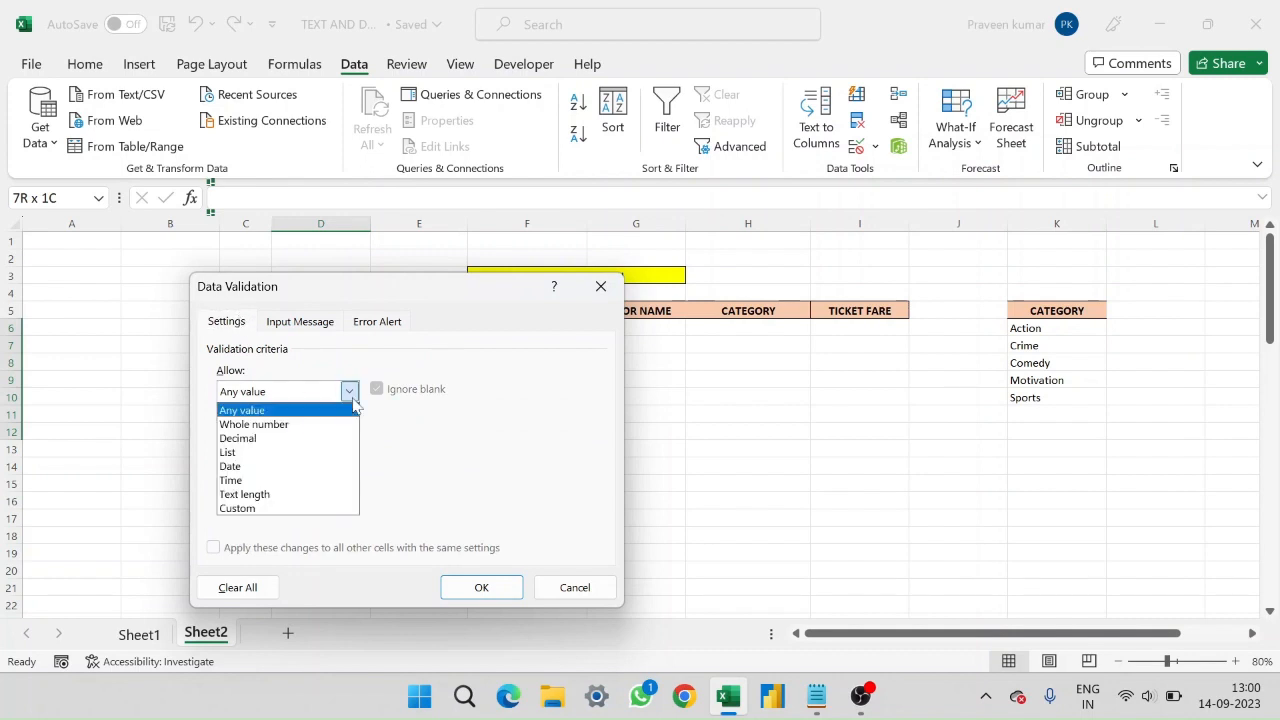
click(284, 466)
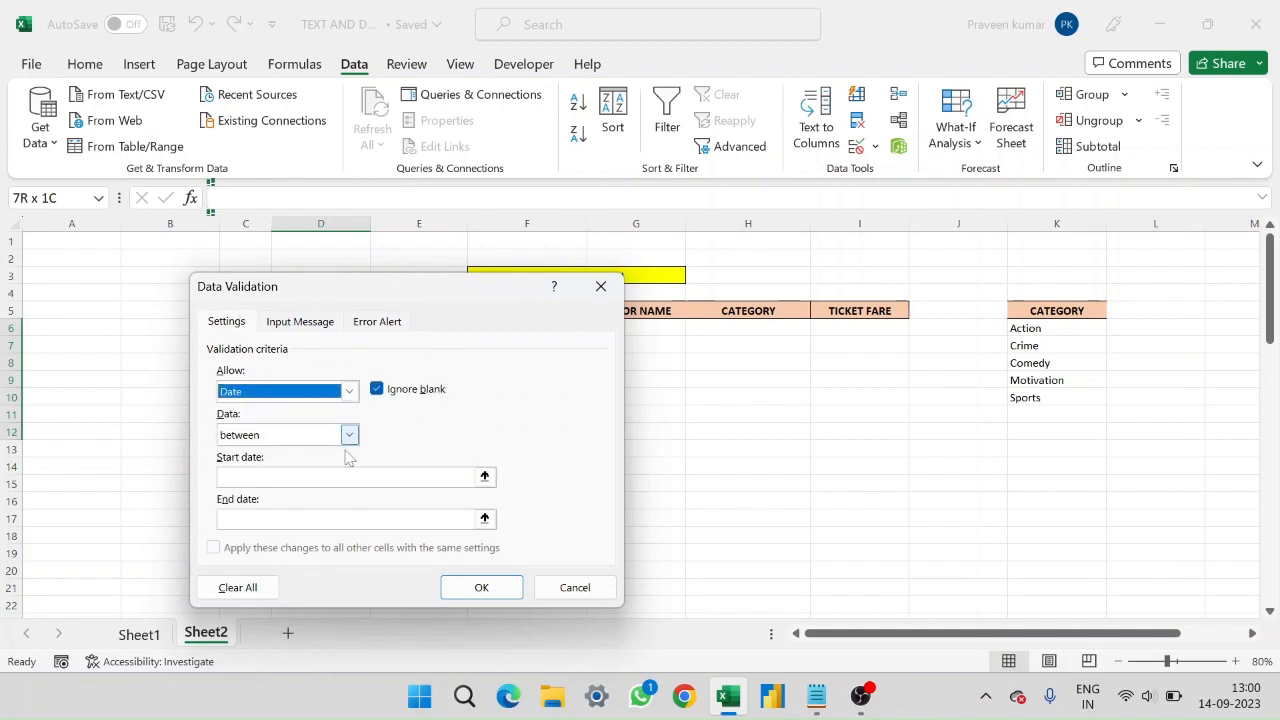
click(343, 478)
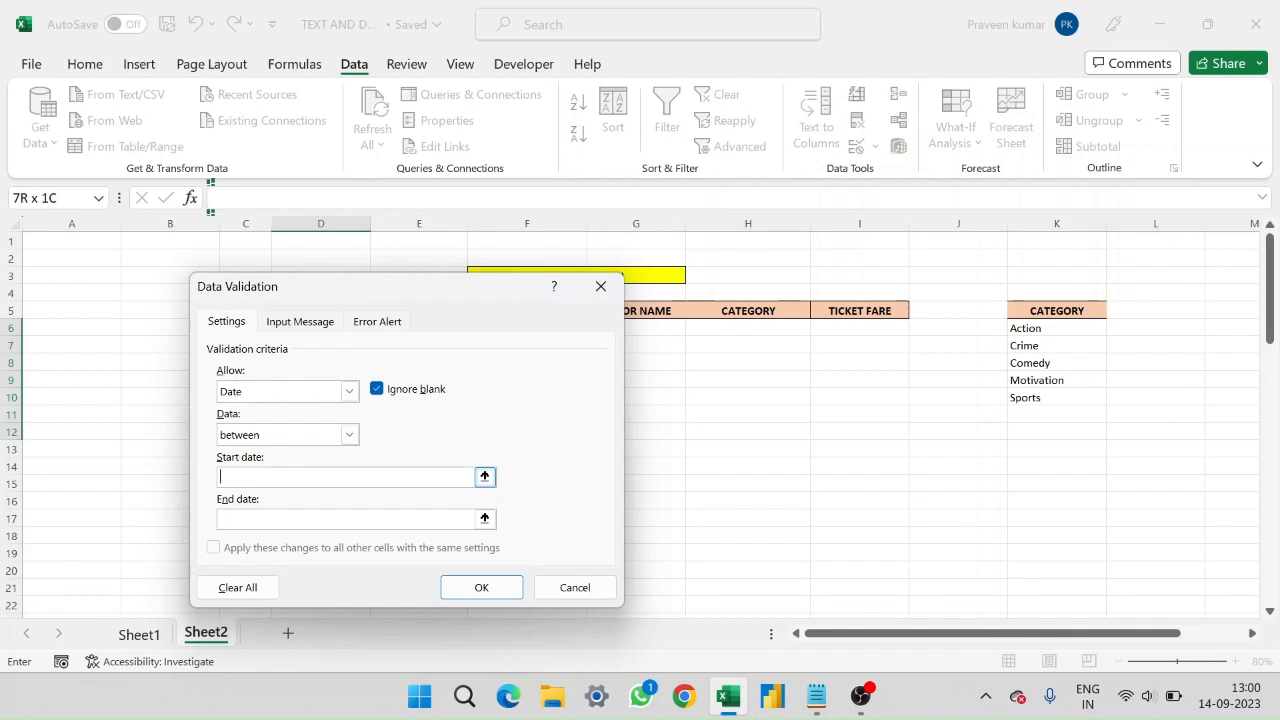
text(01-08-2023)
key(Tab)
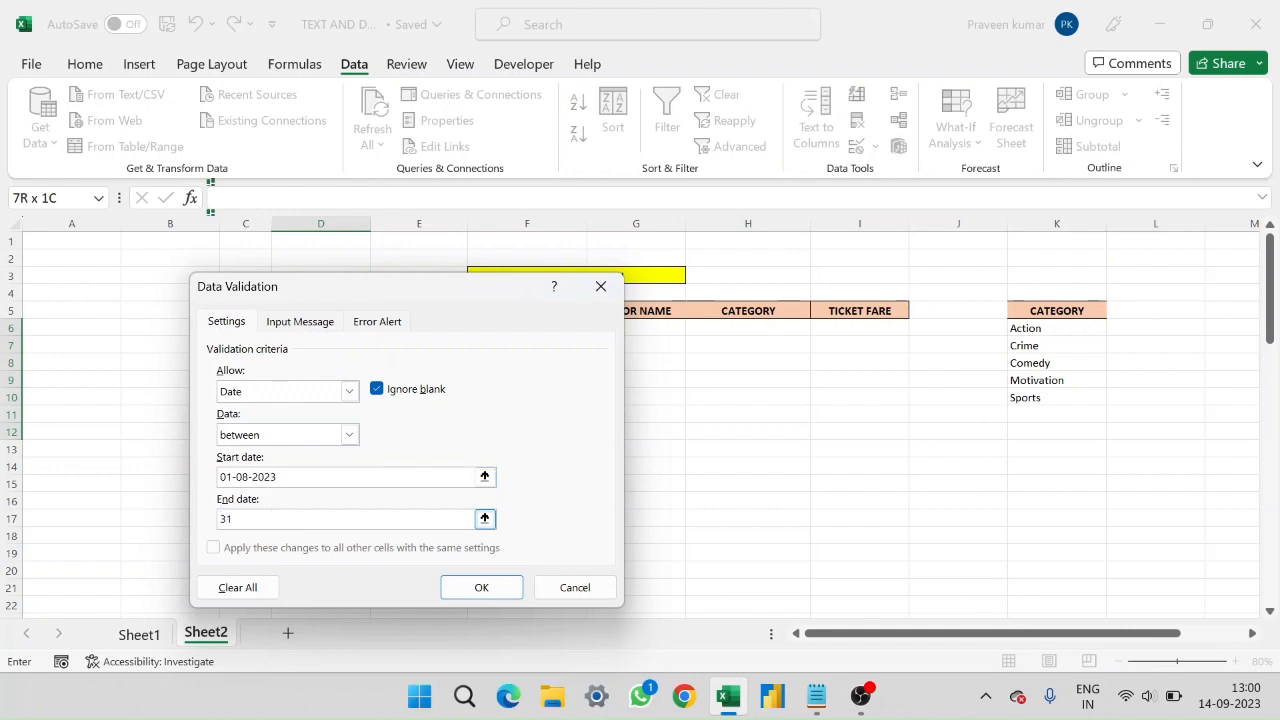
text(31-08-2023)
click(477, 587)
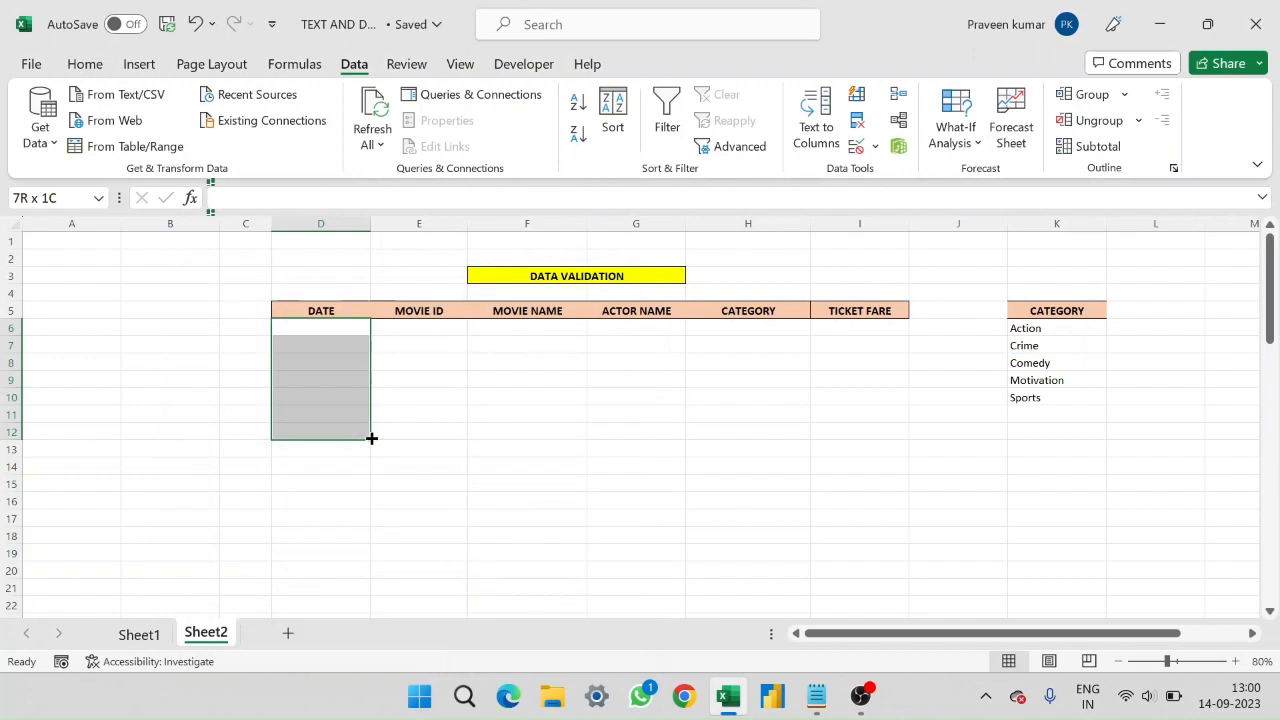
Step: Enter the date 01/08/2023 in cell D6 of the DATE column
click(313, 327)
text(01)
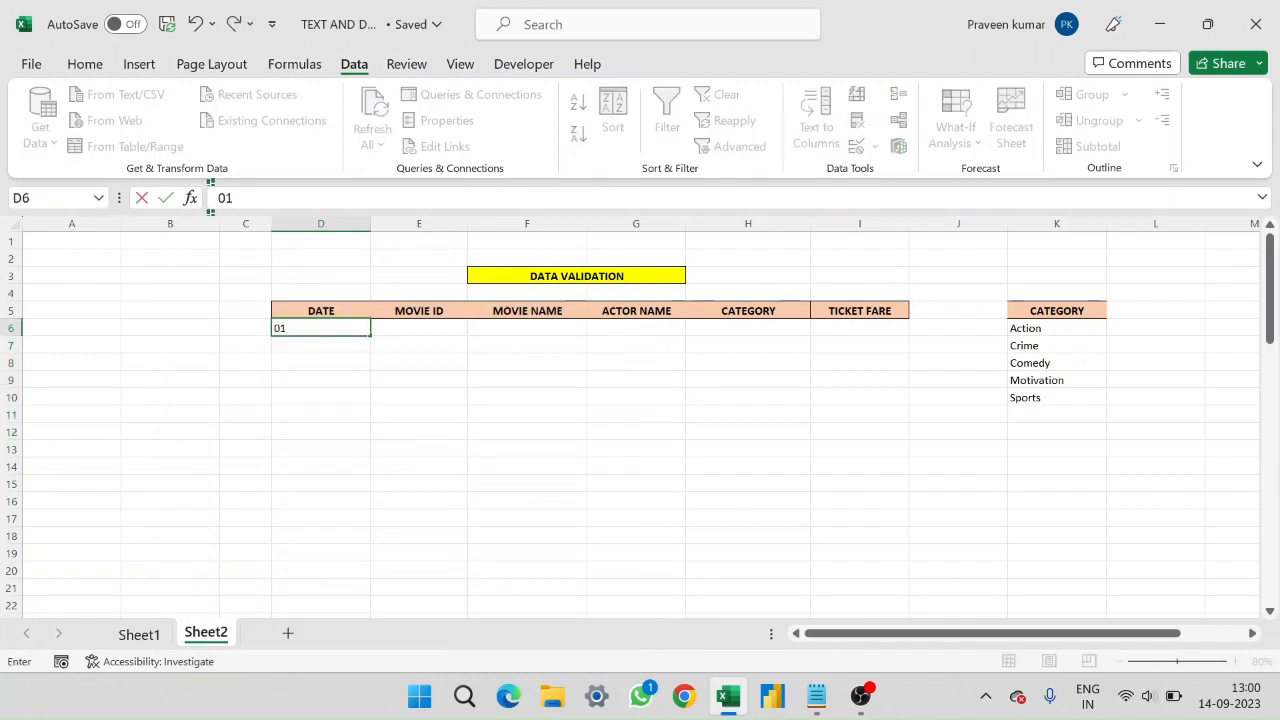
text(/08/2023)
key(Return)
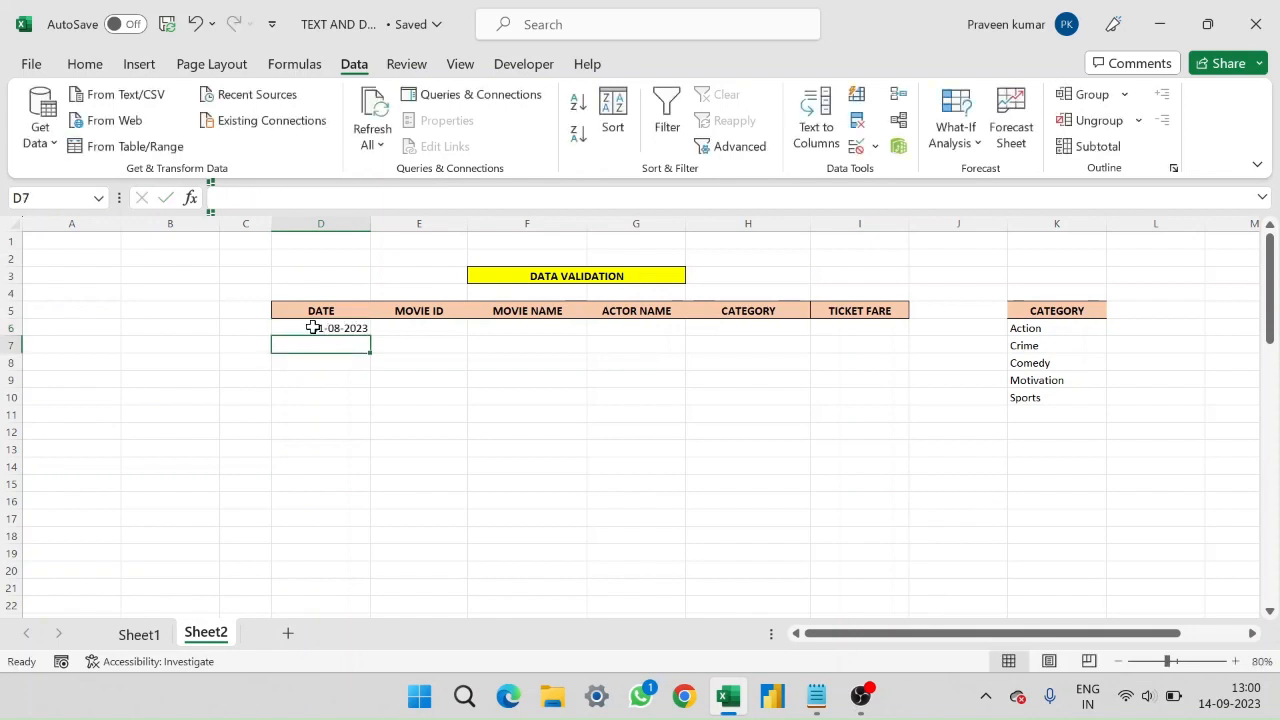
Step: Try to enter the out-of-range date 01-09-2023 in cell D7 and clear the entry
text(01)
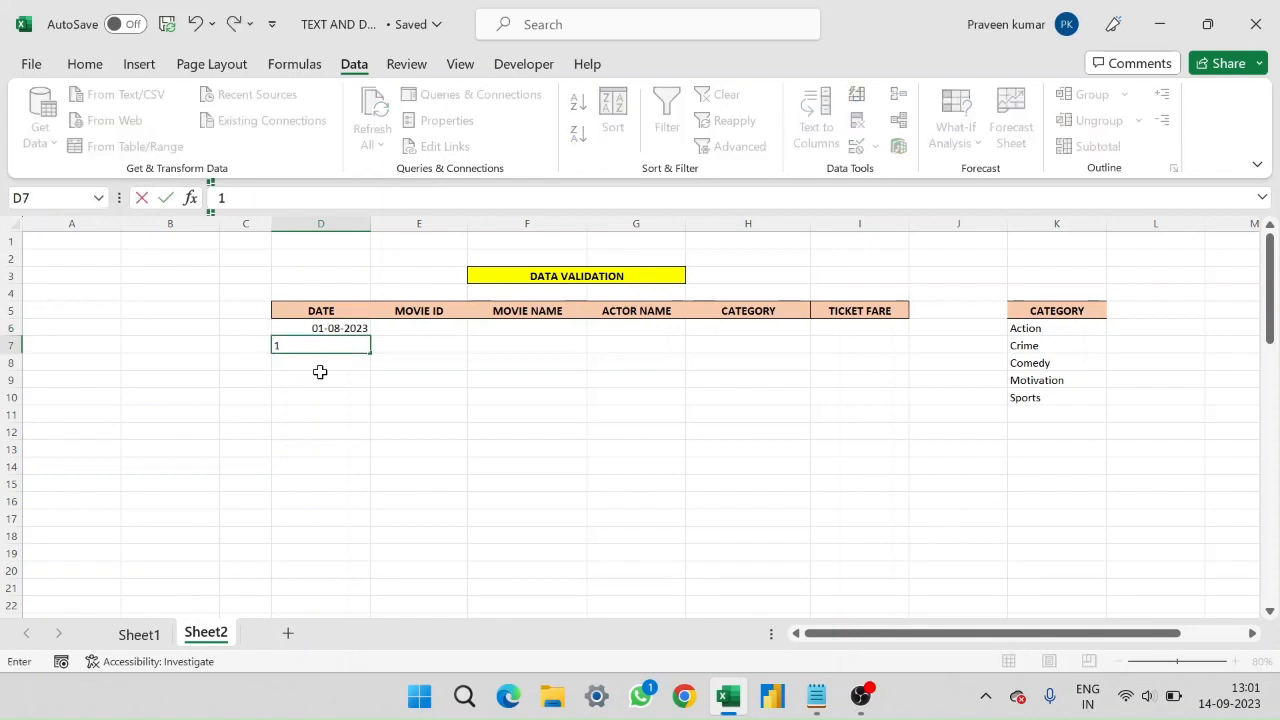
text(-02)
text(-2023)
key(Return)
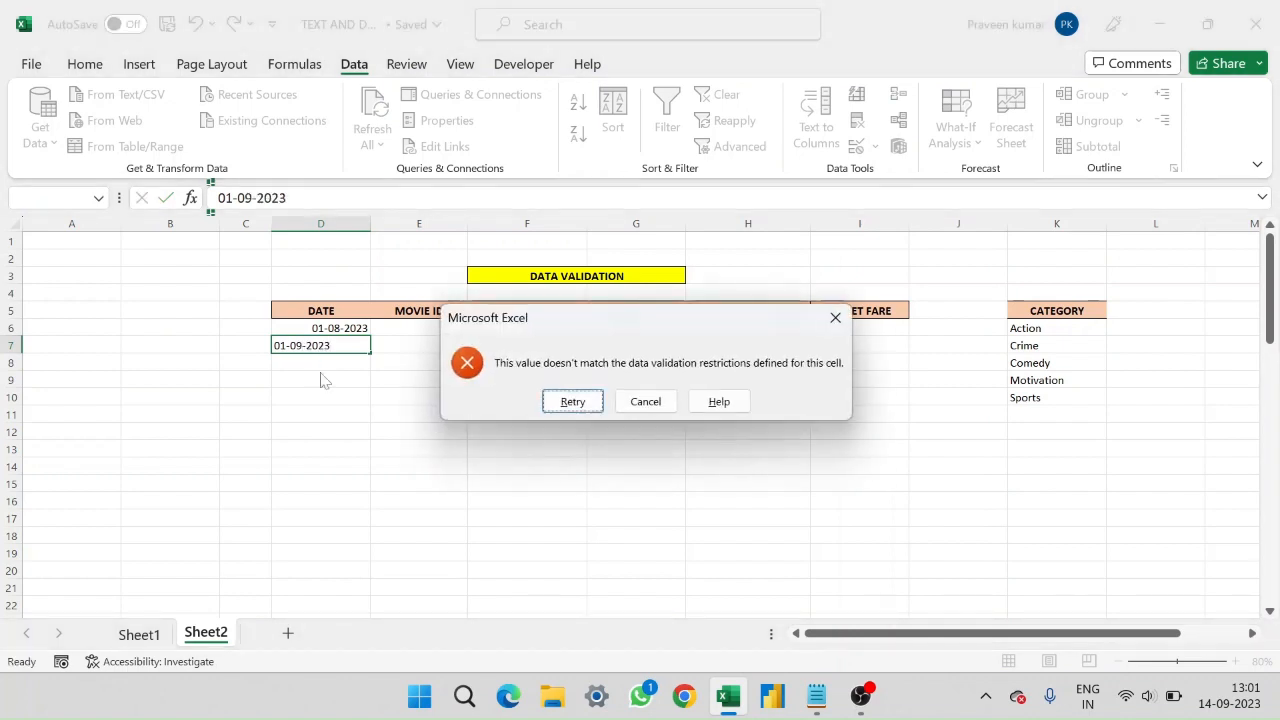
click(573, 401)
key(Return)
click(546, 396)
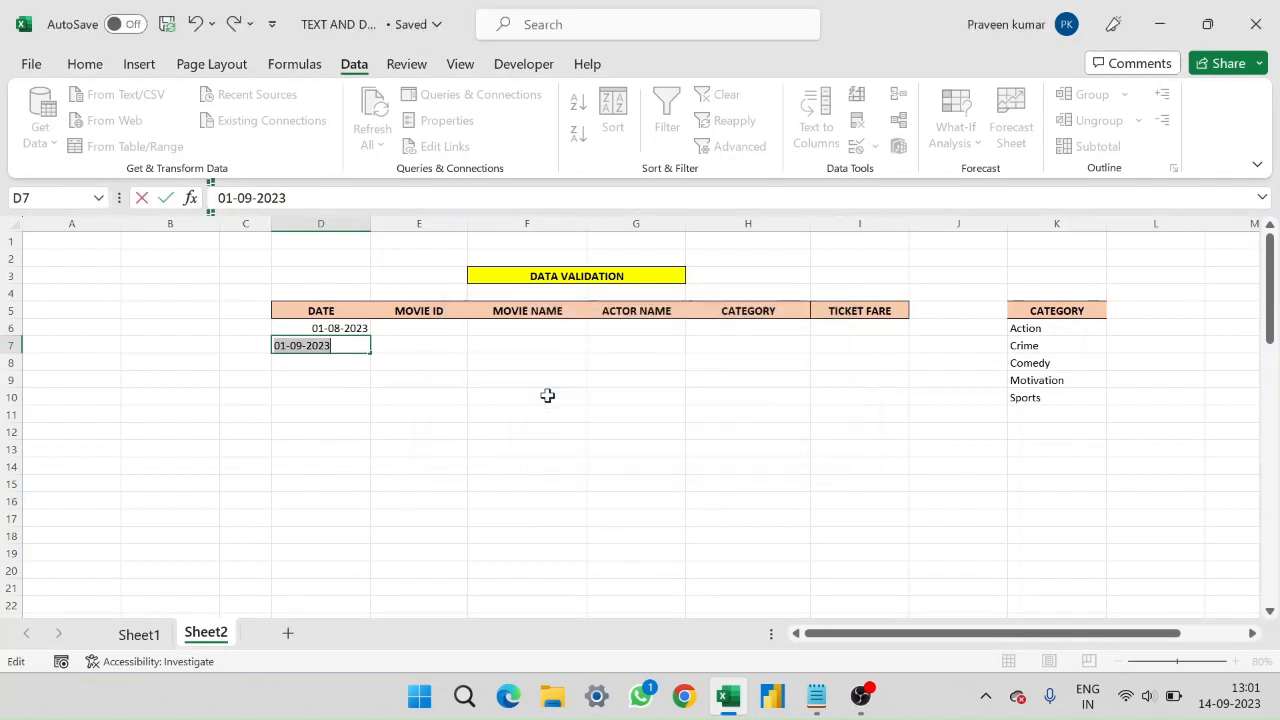
key(End)
key(shift+Home)
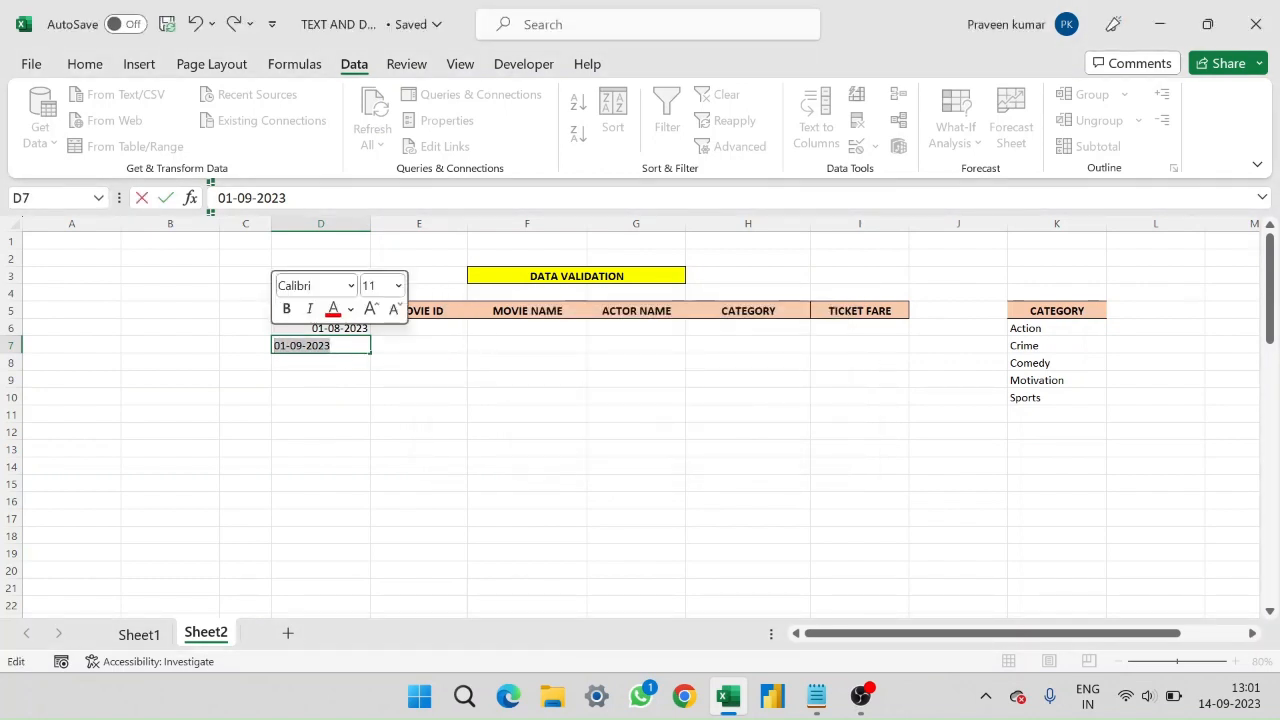
key(BackSpace)
Step: Enter 01-09-2023 in cell D18, outside the validated range, as a test and delete it again
click(309, 532)
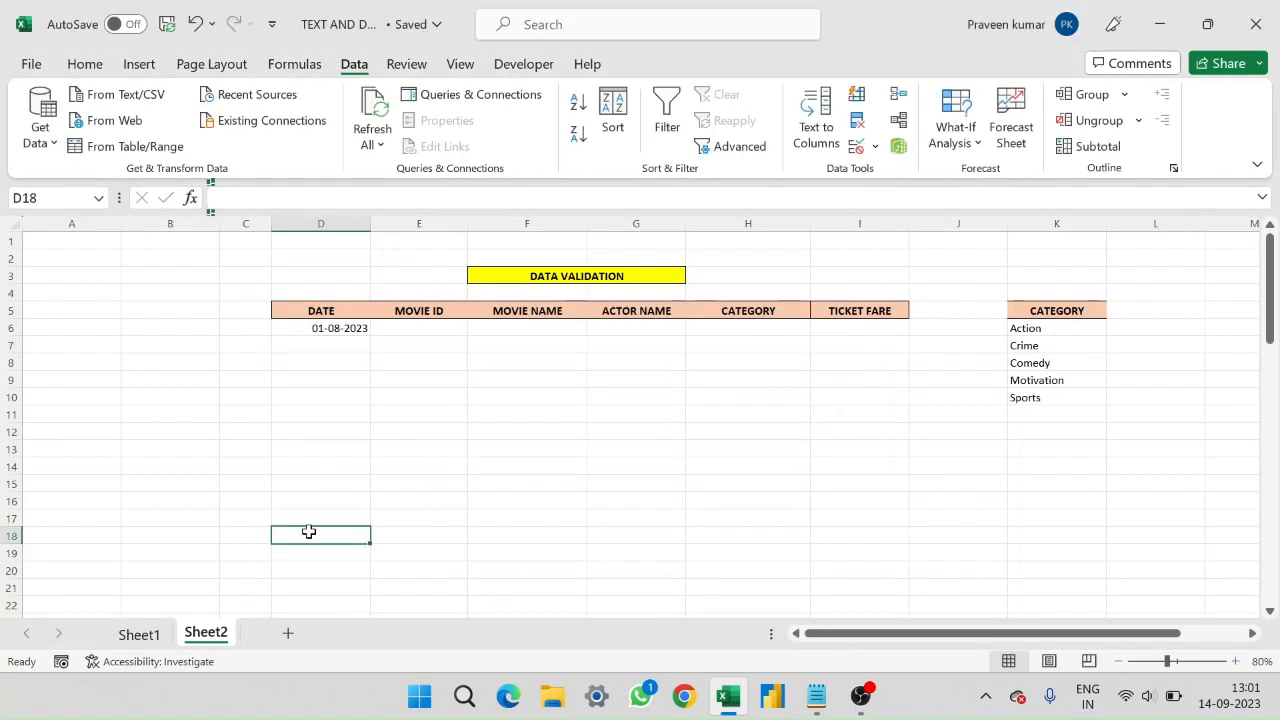
text(=)
text(01-09)
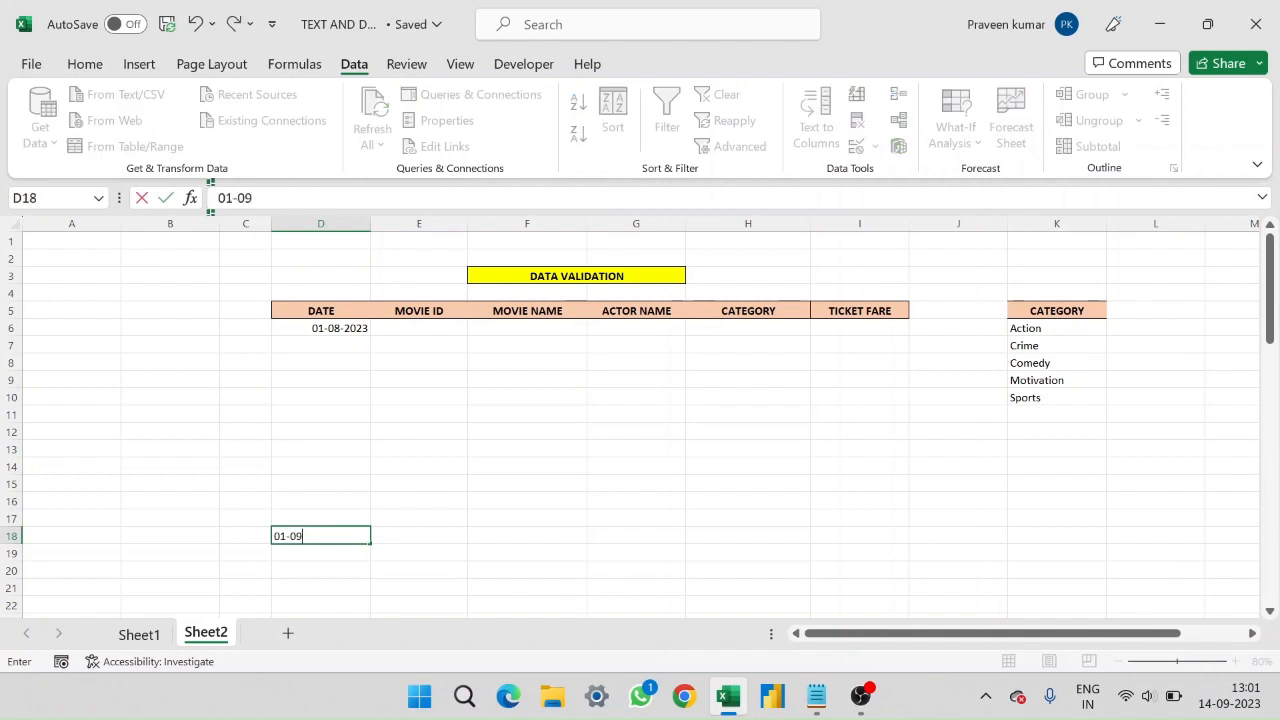
text(-2023)
key(Return)
drag(323, 329, 344, 430)
click(350, 537)
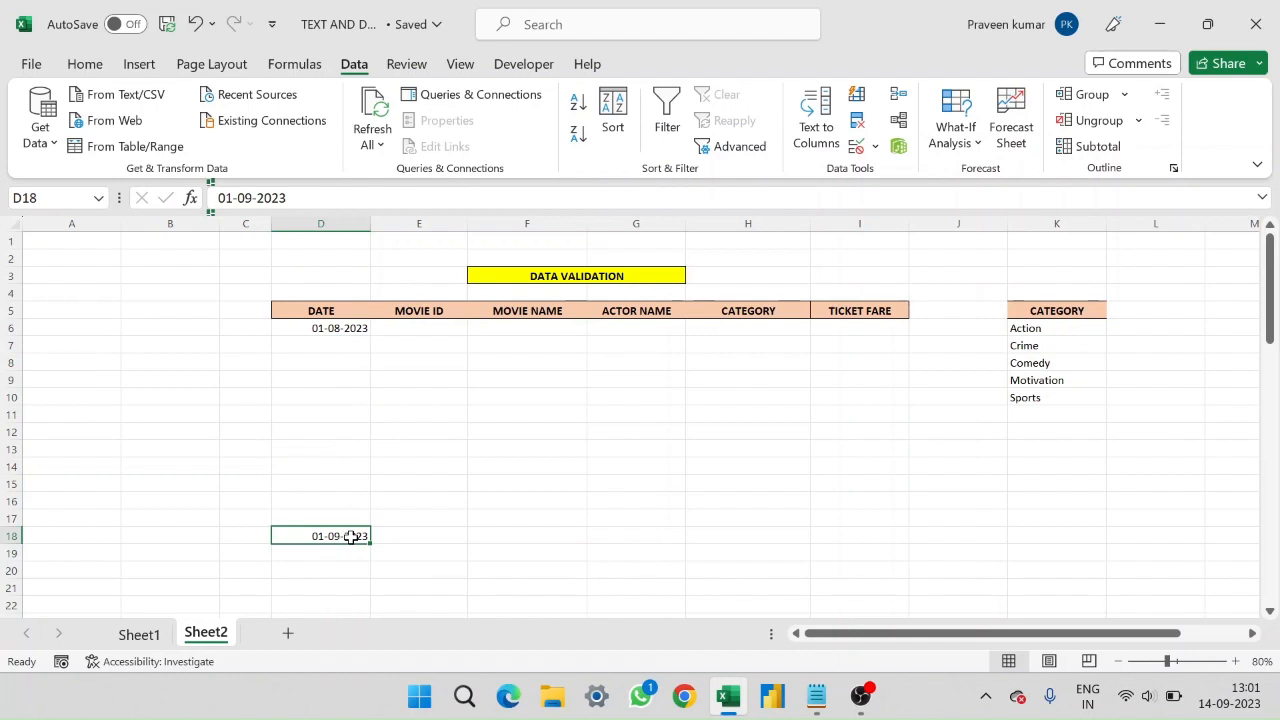
key(Delete)
click(404, 461)
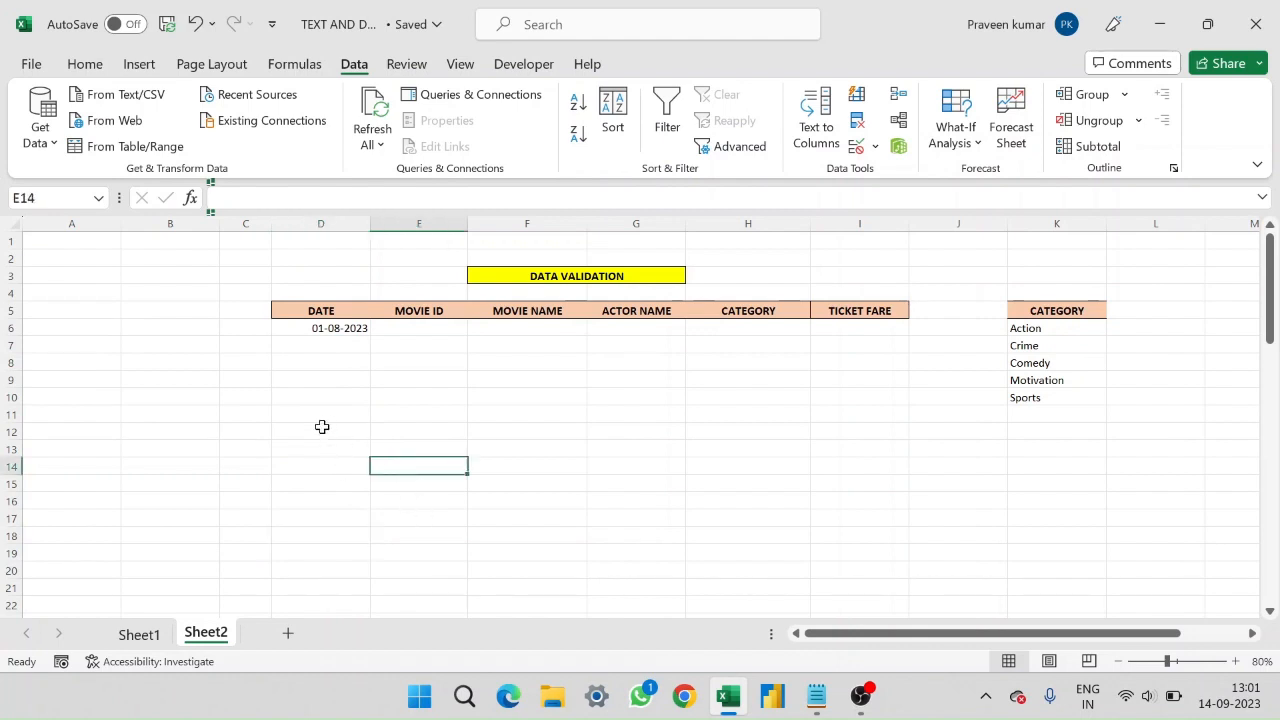
click(333, 330)
click(332, 344)
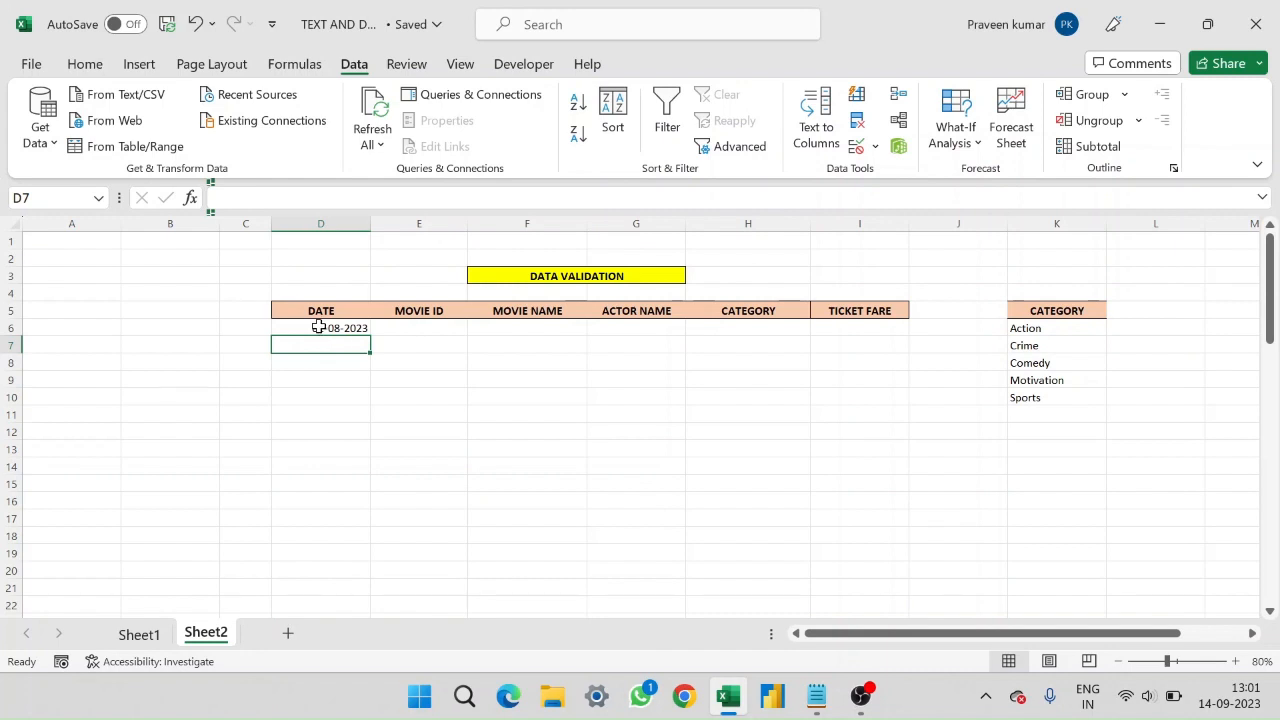
drag(320, 328, 337, 400)
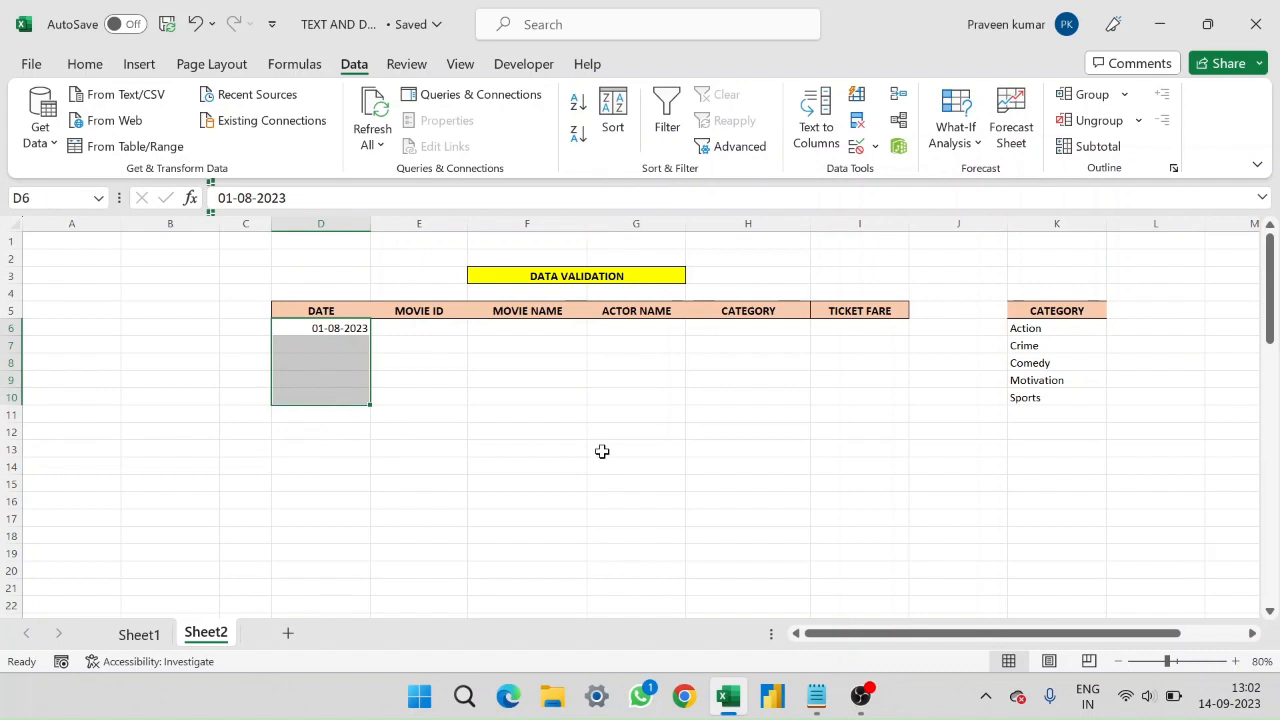
Step: Add an input message to cells D6:D10 with the title Note and the text "Date should be only august"
key(alt+a)
key(v)
key(v)
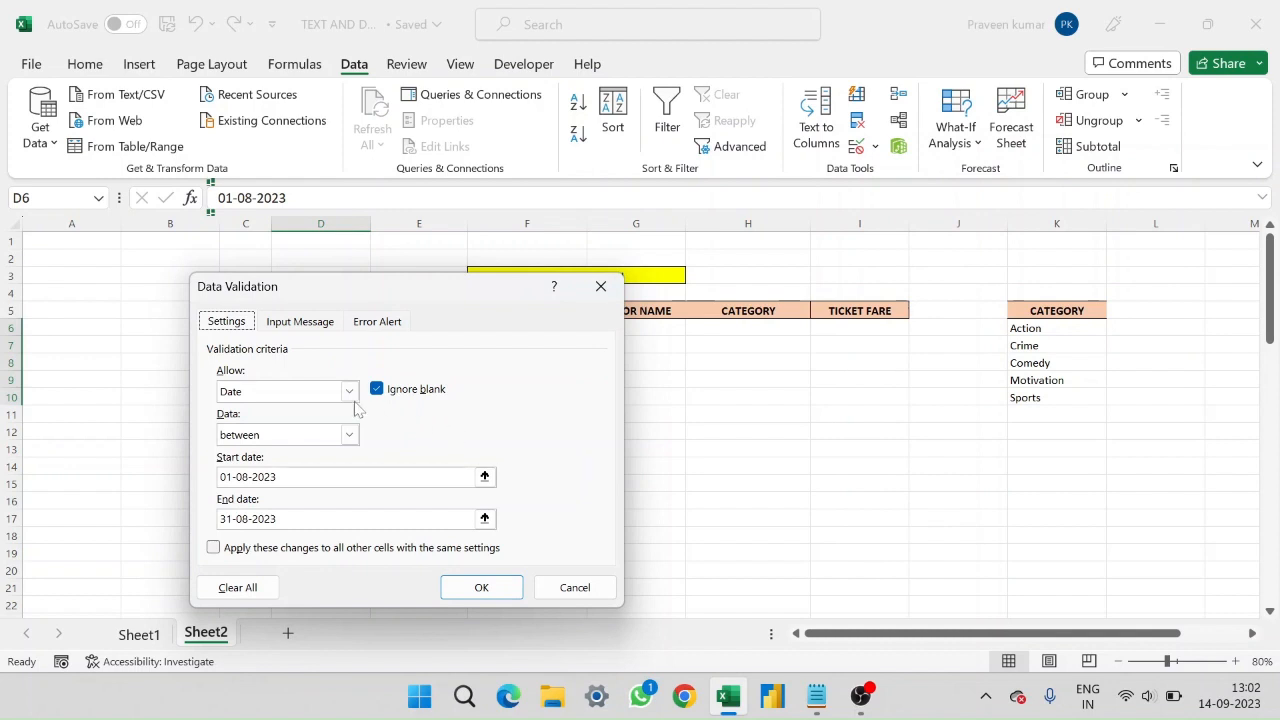
click(300, 322)
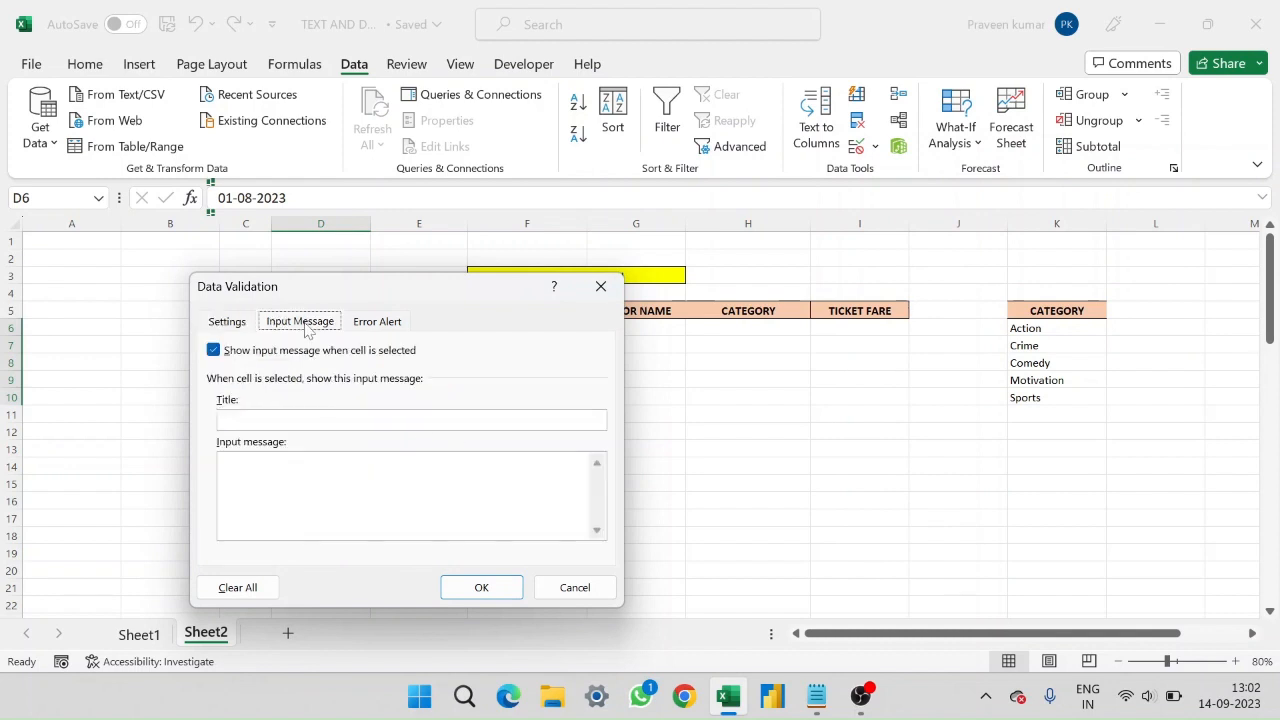
click(278, 420)
text(sh)
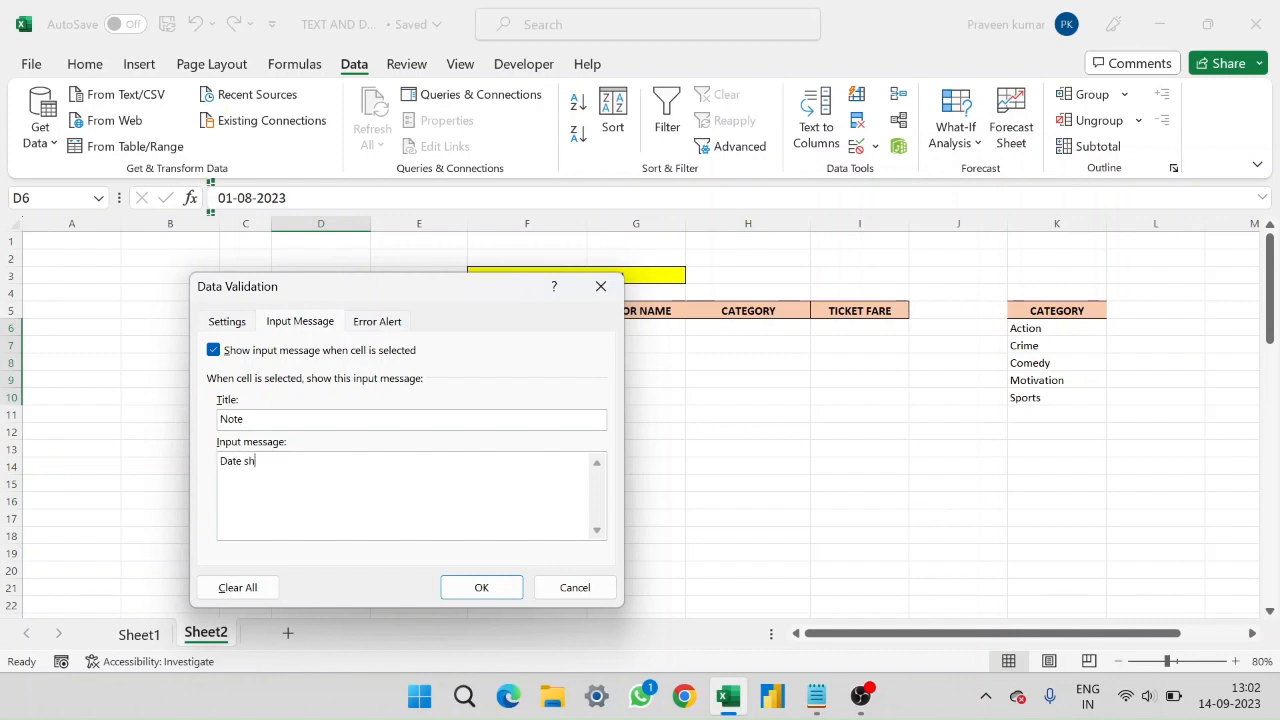
key(BackSpace)
key(BackSpace)
key(BackSpace)
key(BackSpace)
key(BackSpace)
key(BackSpace)
text(ween augus)
double_click(311, 461)
key(BackSpace)
text(only)
click(480, 586)
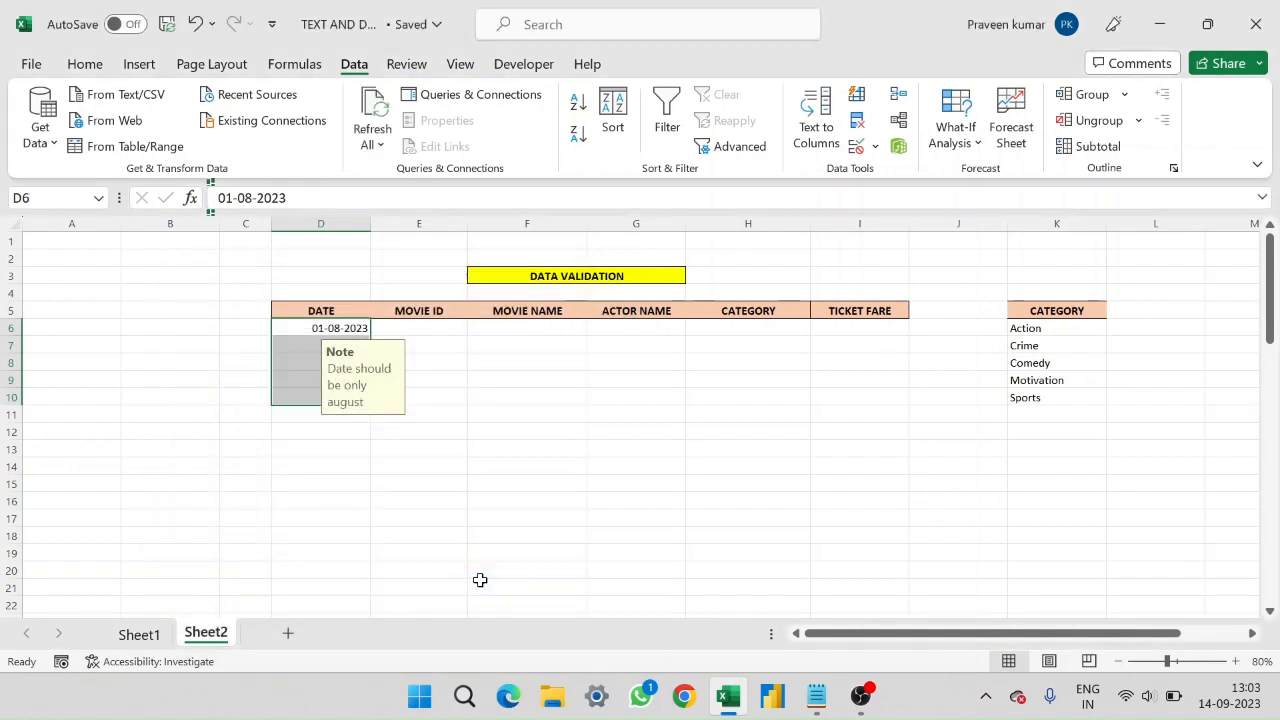
Step: Select cells inside and outside the validated DATE range D6:D10 to check where the input message appears
click(420, 377)
click(514, 341)
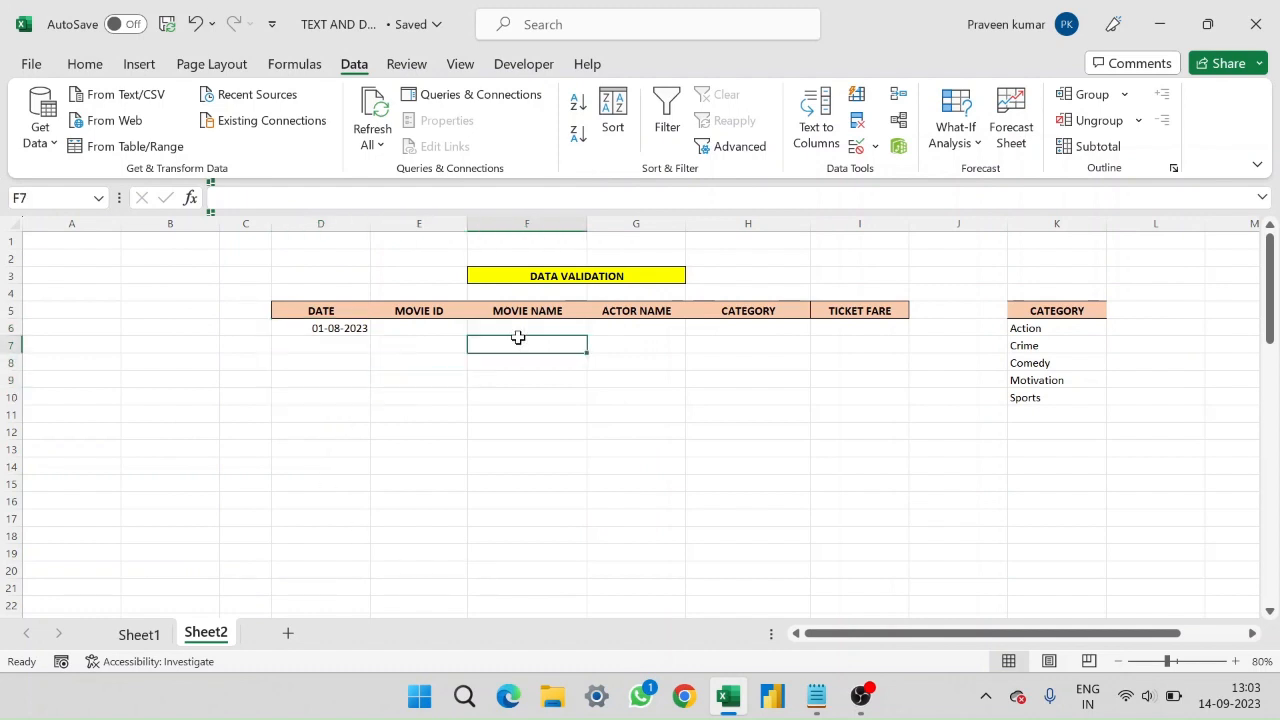
click(343, 414)
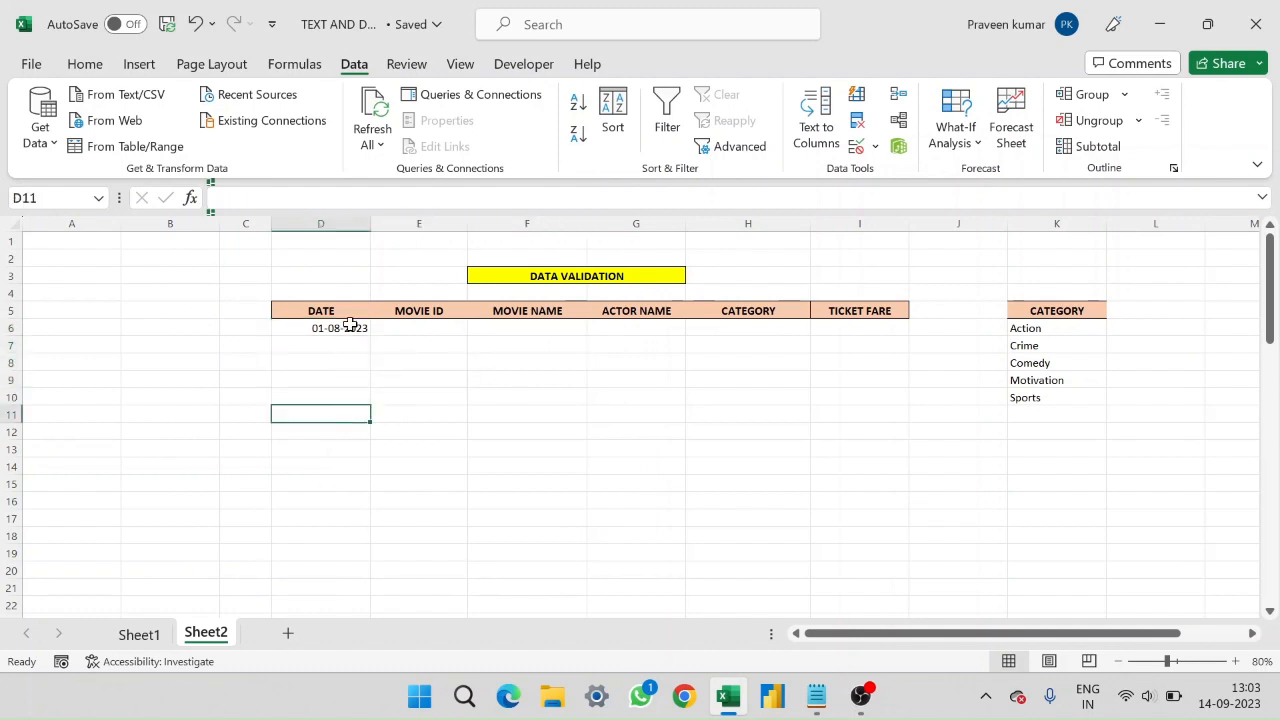
drag(346, 329, 355, 405)
click(378, 378)
click(343, 345)
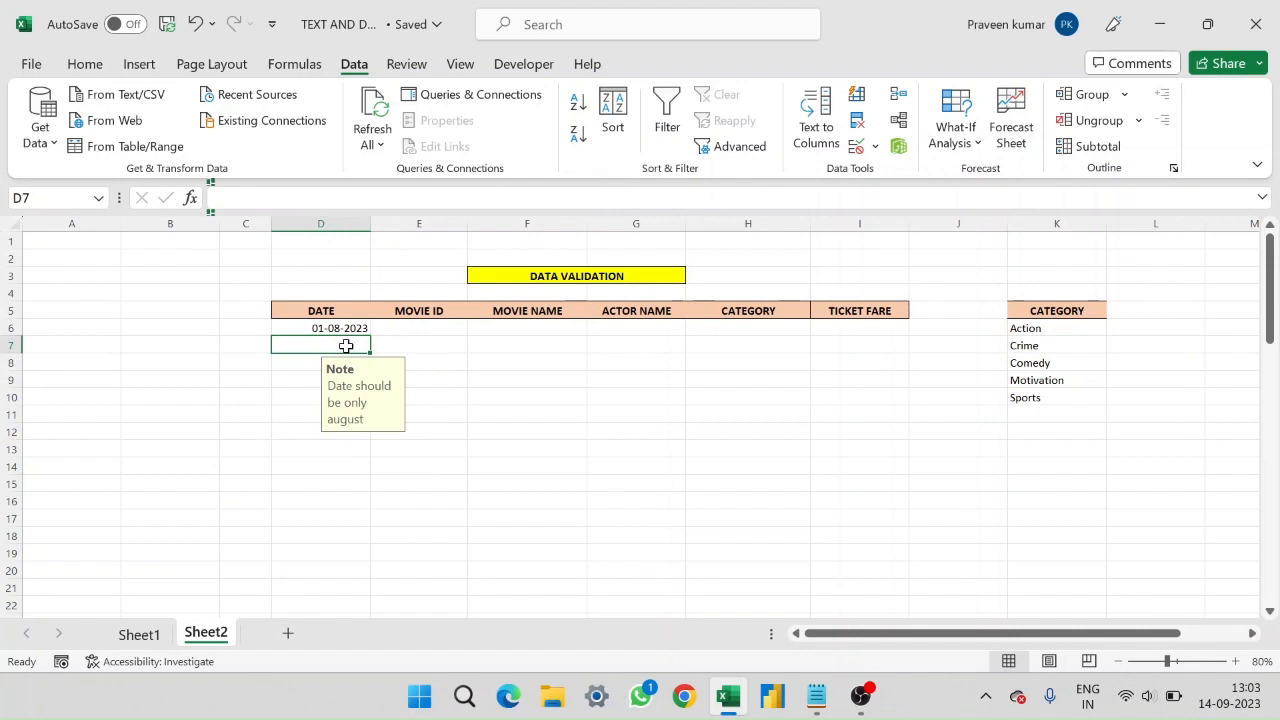
click(302, 360)
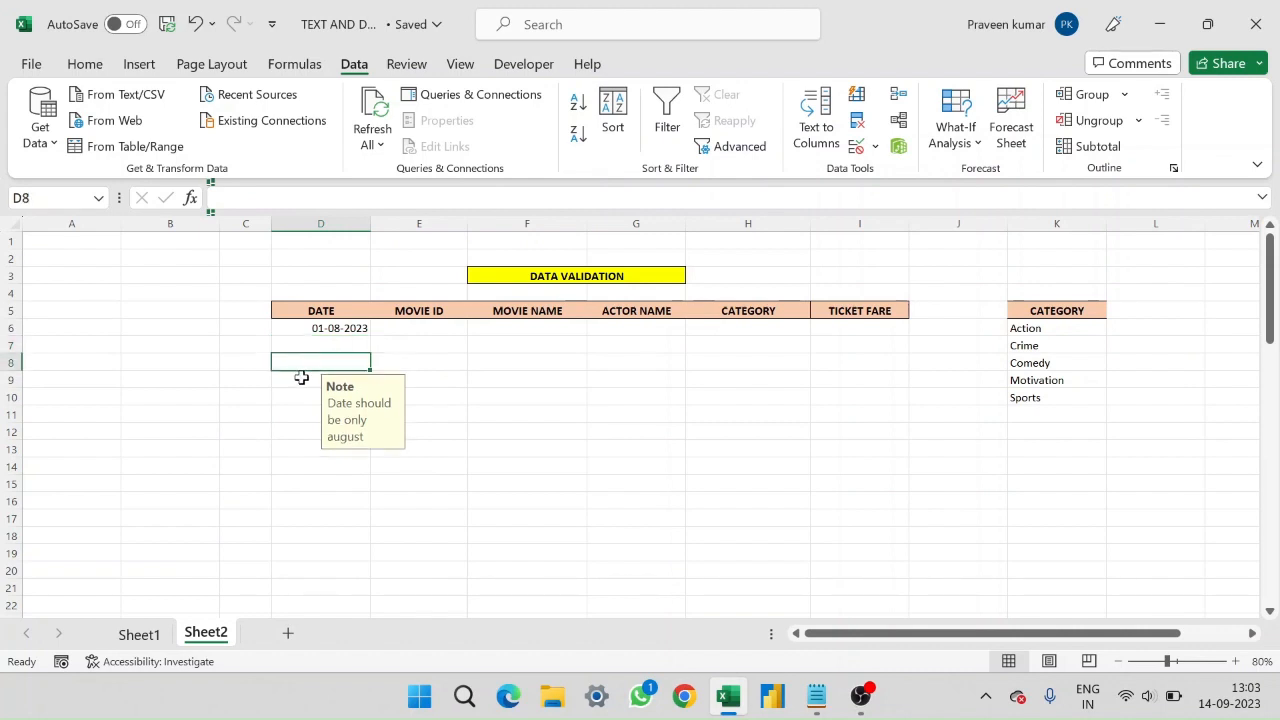
click(301, 377)
click(312, 396)
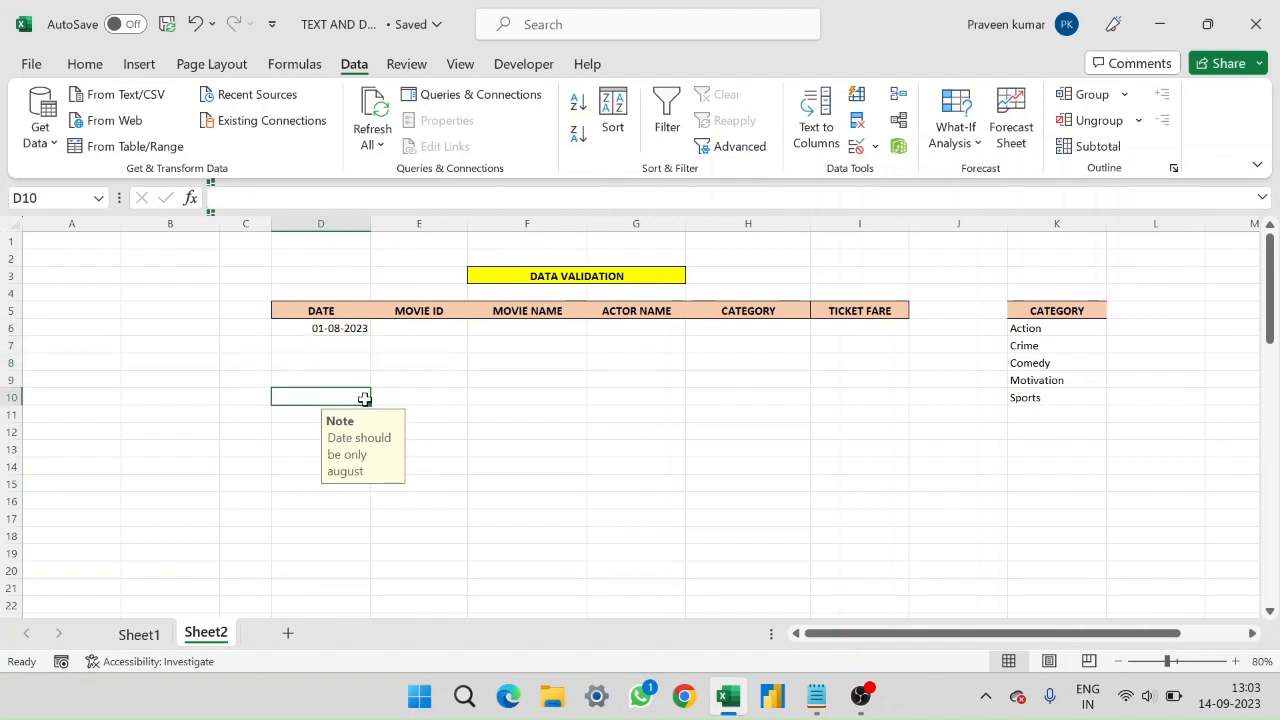
Step: Reopen the data validation of D6:D10, review its criteria, and toggle showing the input message off and on again
drag(343, 328, 360, 403)
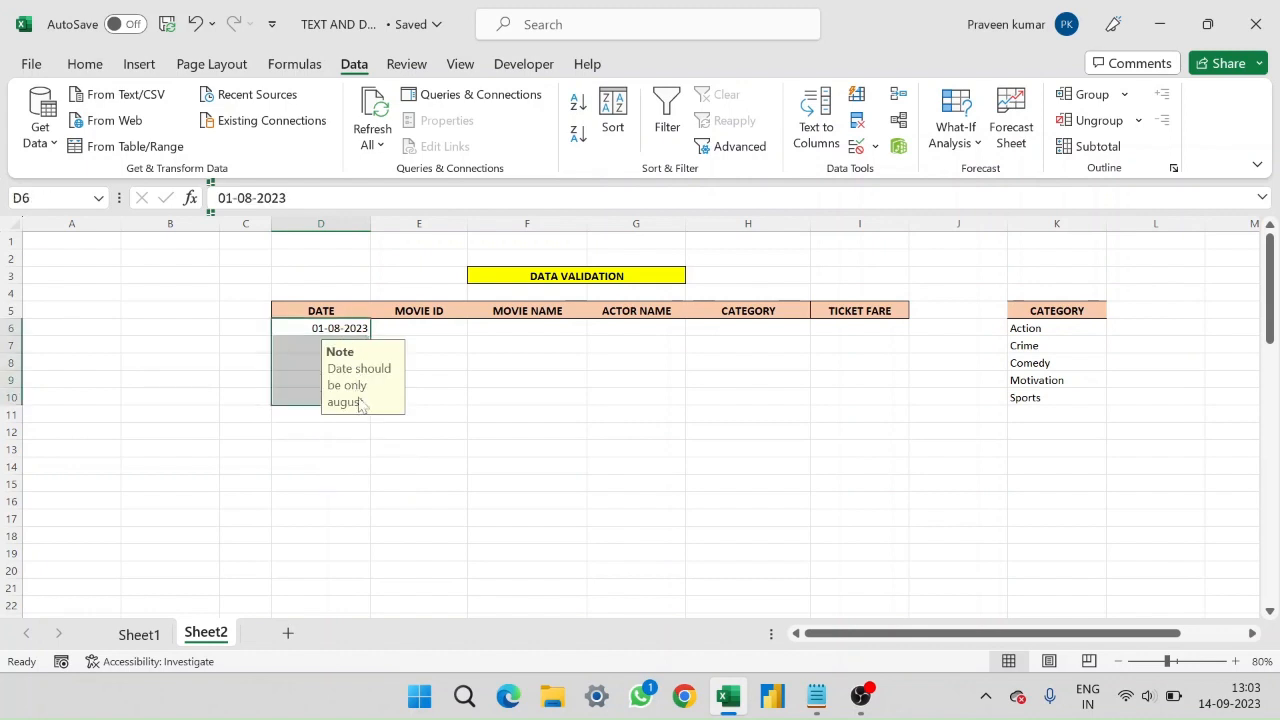
key(alt+a)
key(v)
key(v)
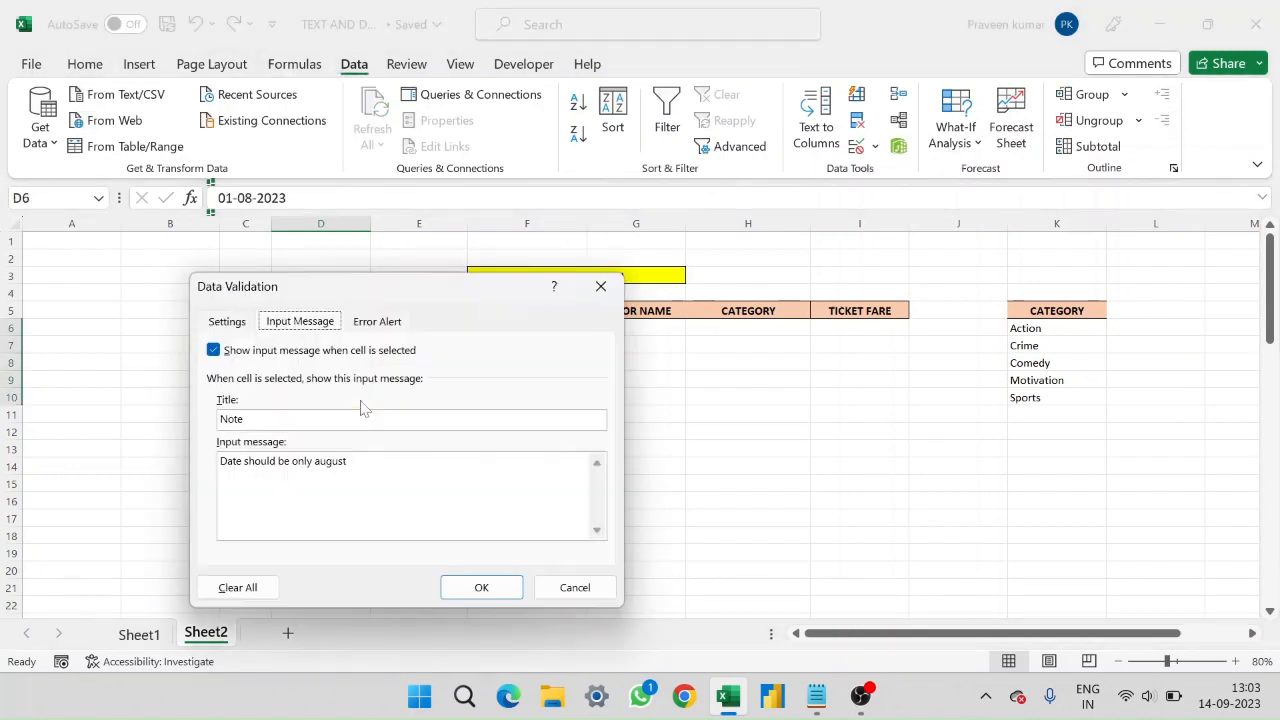
click(226, 322)
click(296, 324)
click(214, 351)
click(214, 351)
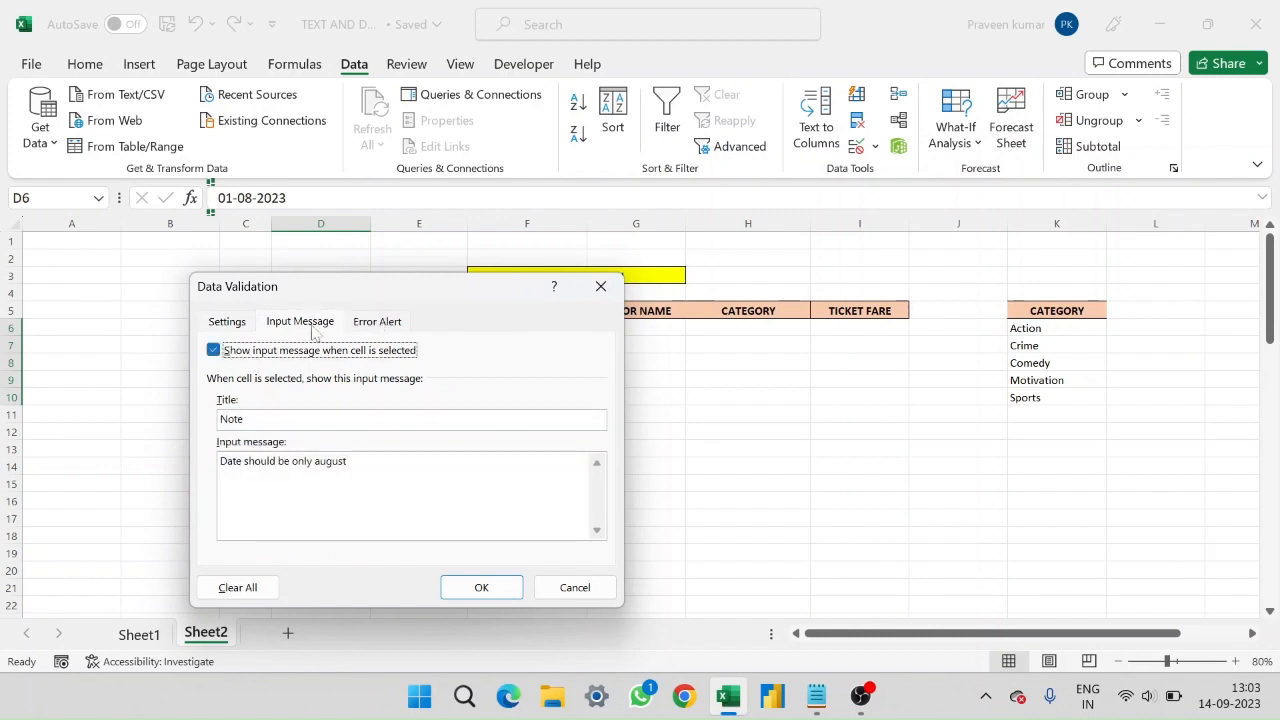
Step: Add a Stop-style error alert to D6:D10 titled Wrong Date with the message "Date should be only in august"
click(377, 321)
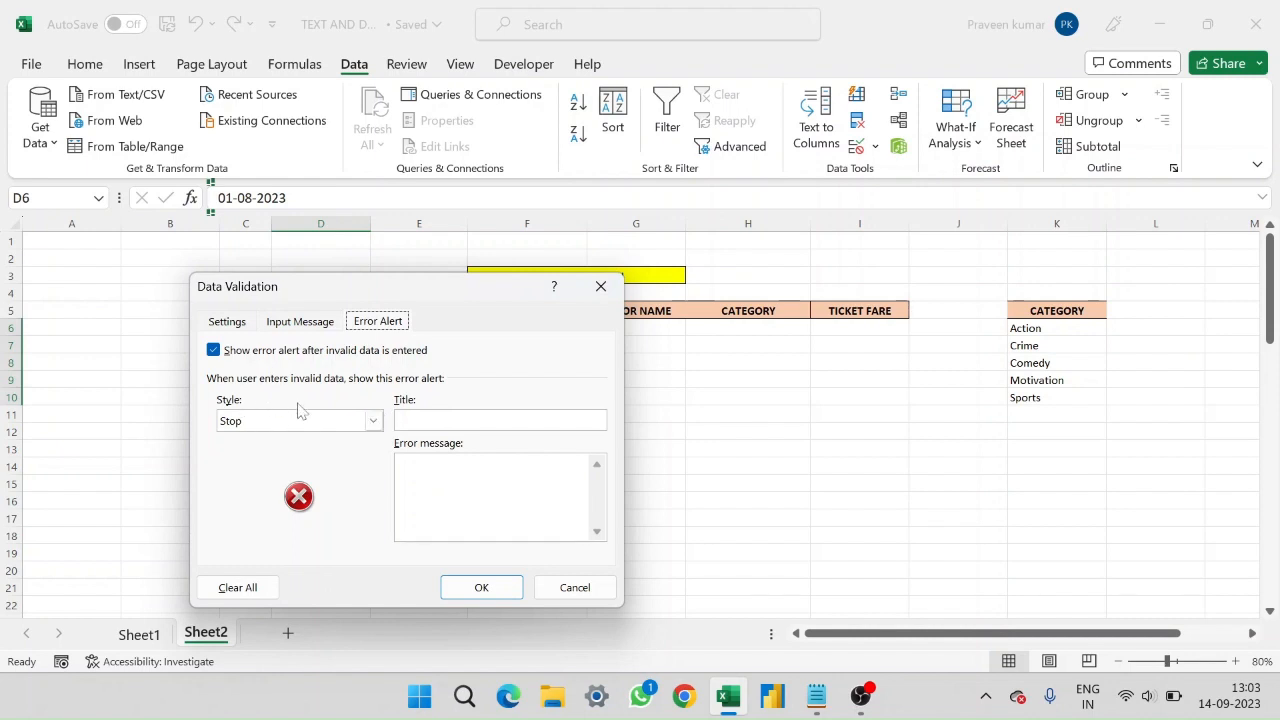
click(450, 420)
text(rong D)
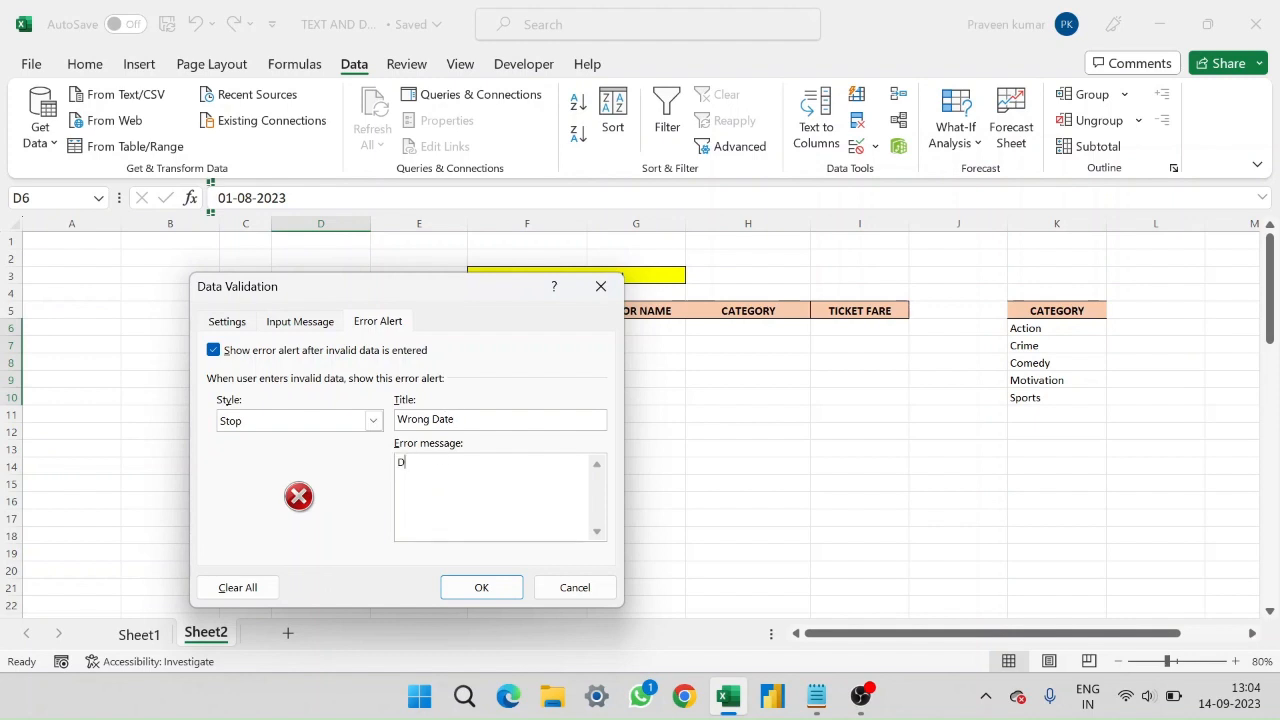
text(ate)
key(BackSpace)
key(BackSpace)
key(BackSpace)
key(BackSpace)
text(be only i)
key(BackSpace)
click(373, 420)
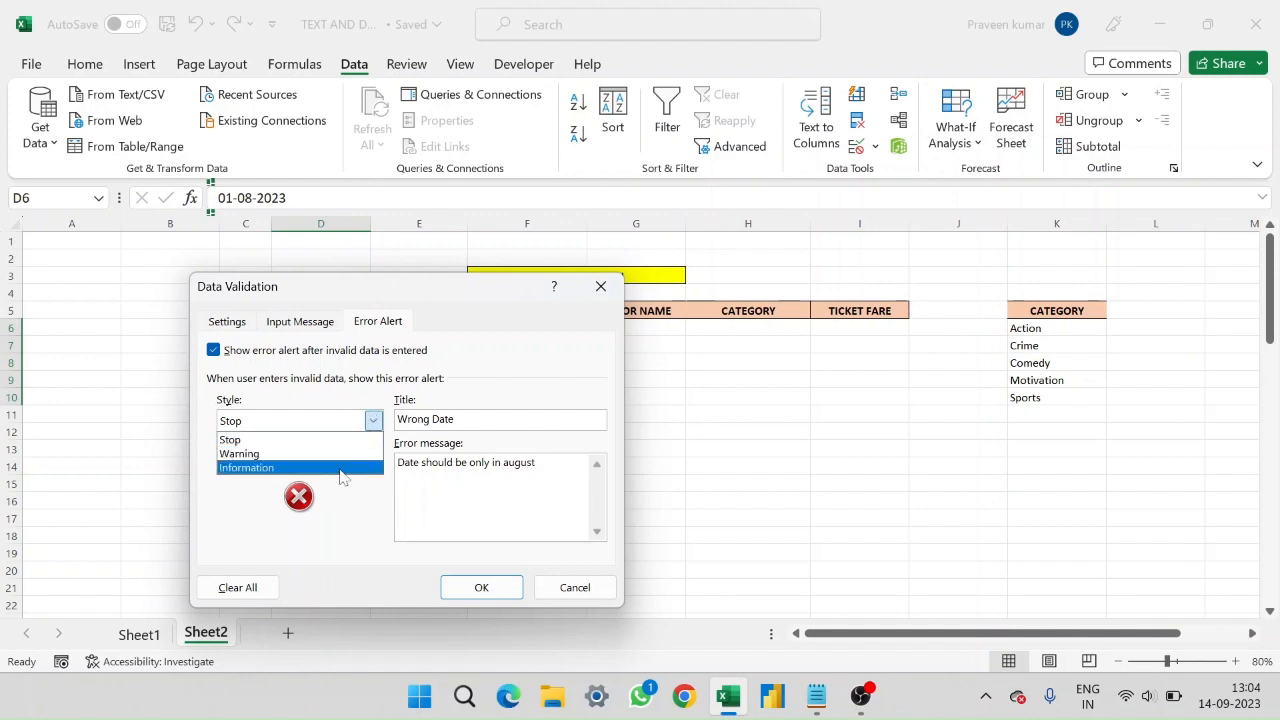
click(300, 439)
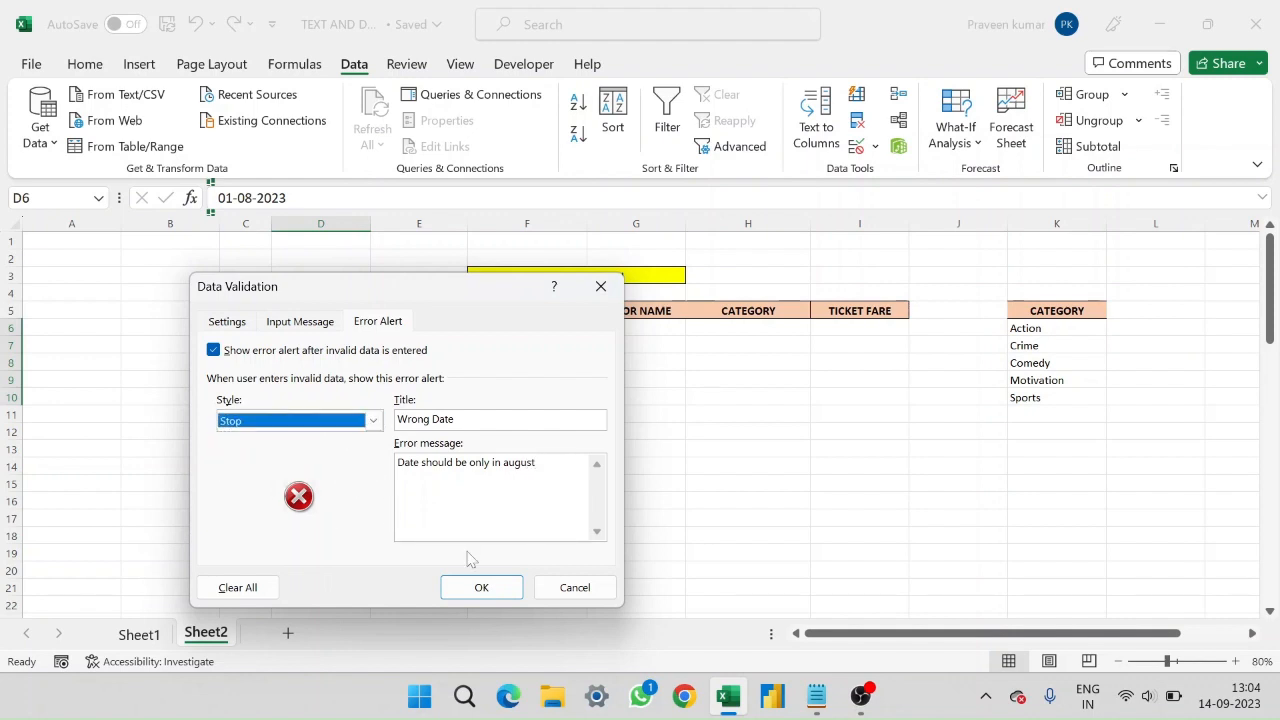
click(481, 588)
Step: Try to enter the out-of-range date 21-07-2023 in cell D7, retry it once, and cancel the entry
click(337, 428)
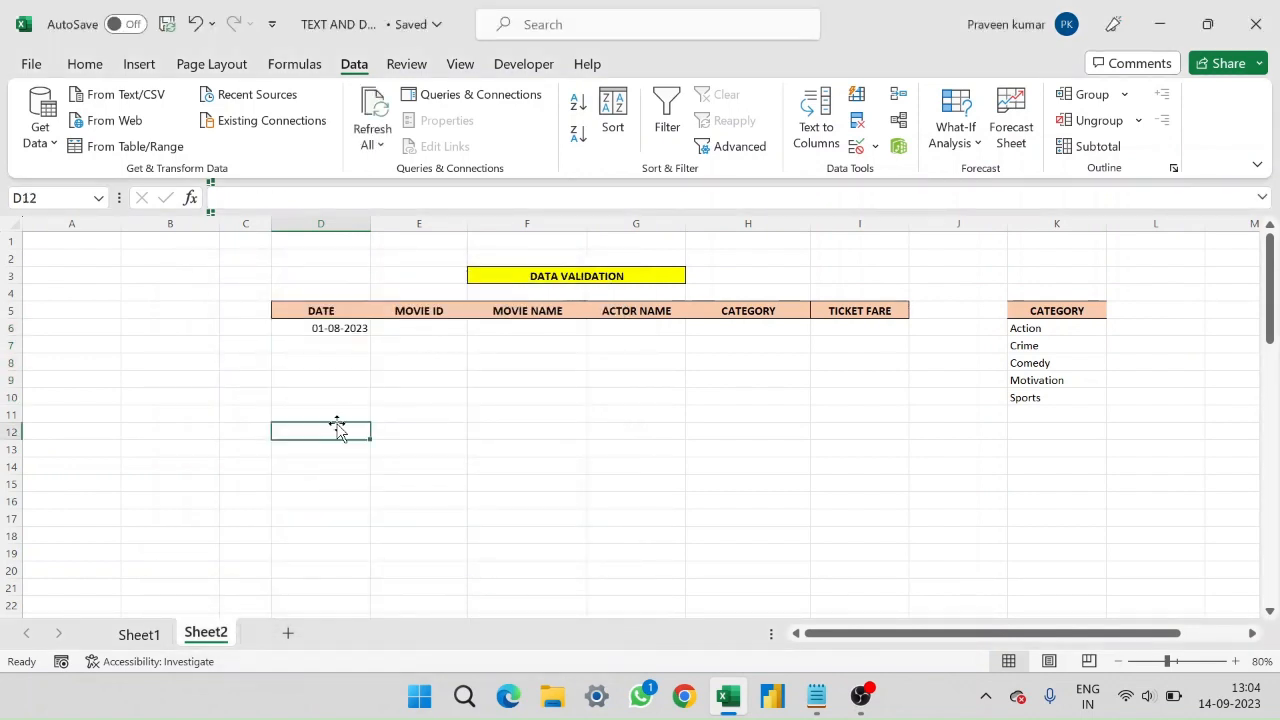
click(325, 343)
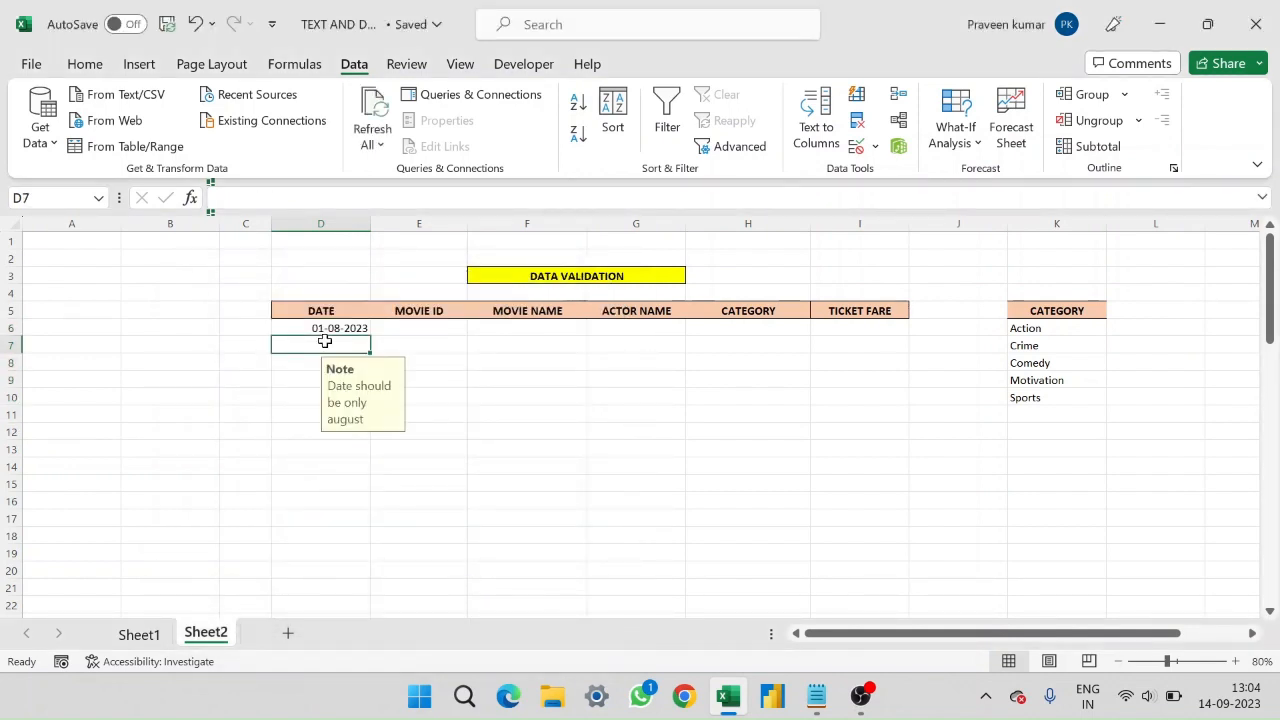
text(21-17)
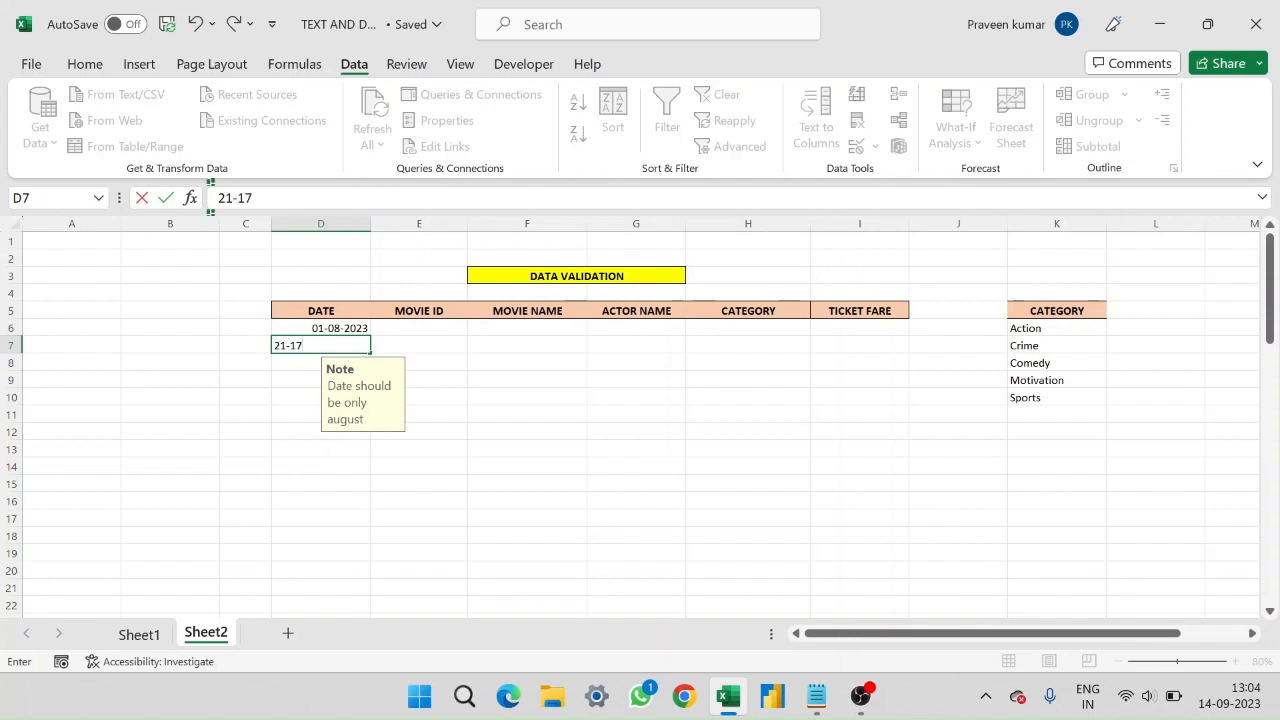
text(7-2023)
key(Return)
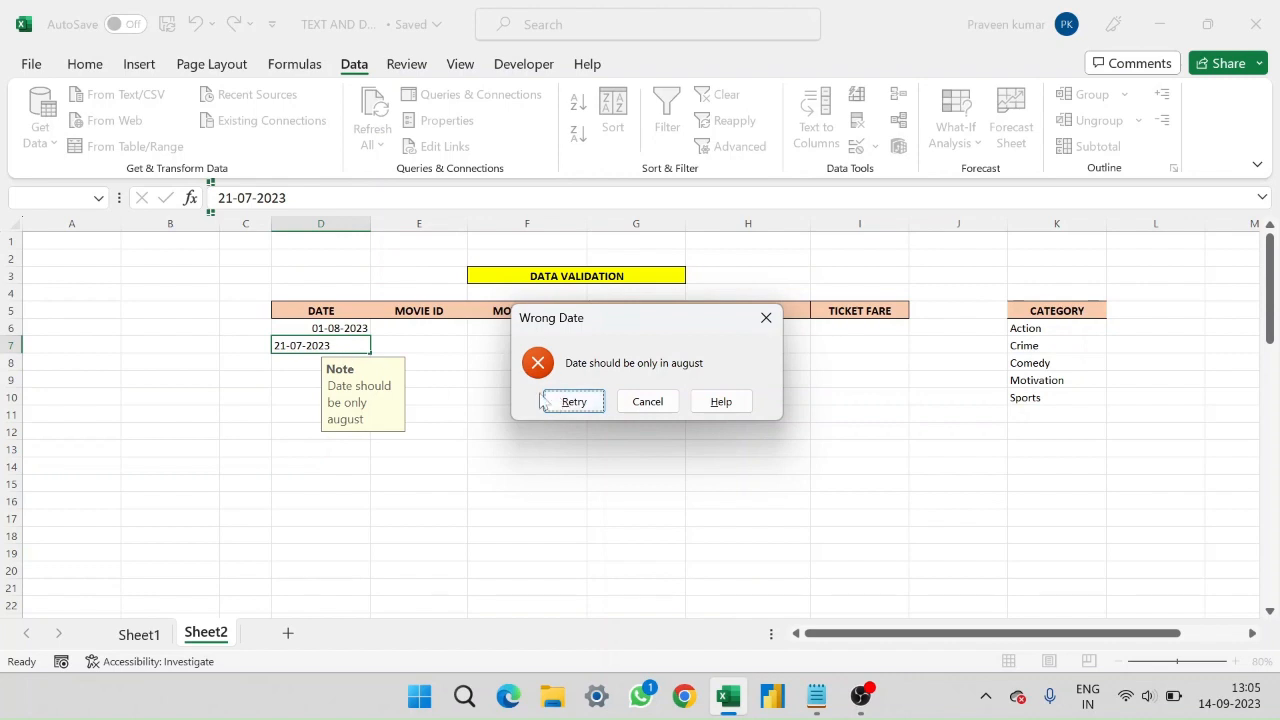
click(572, 402)
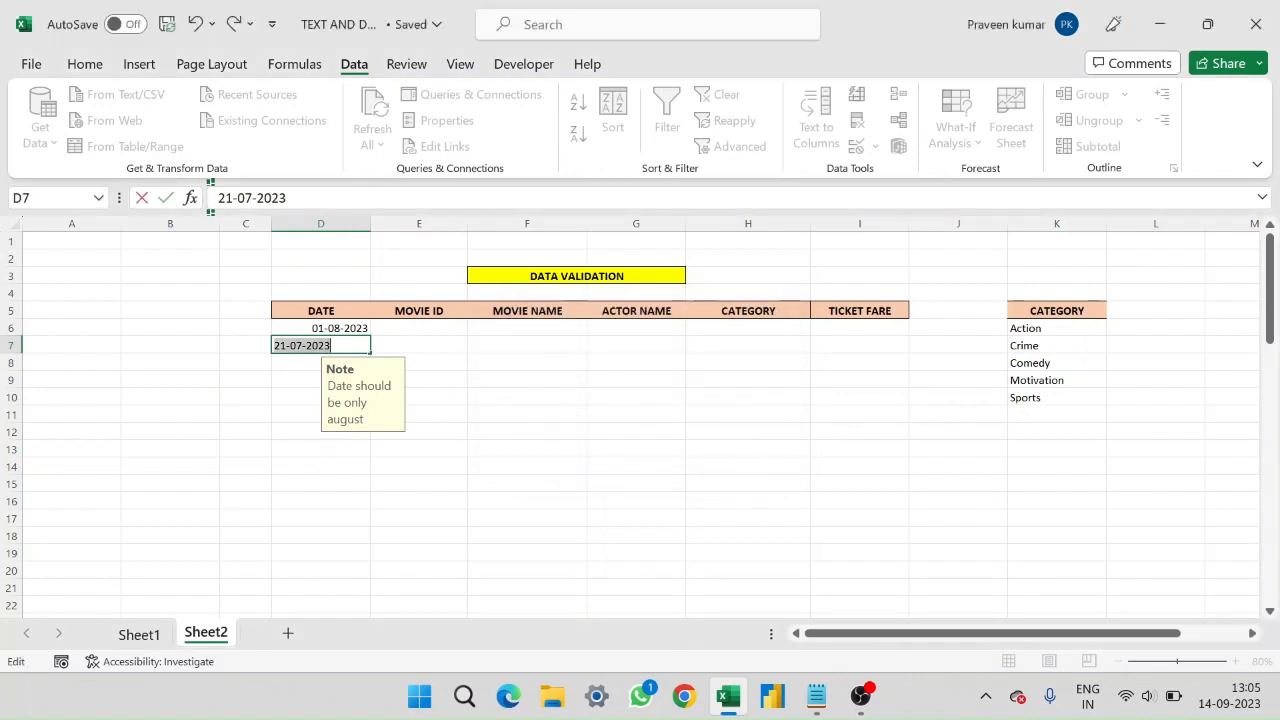
key(Return)
click(648, 401)
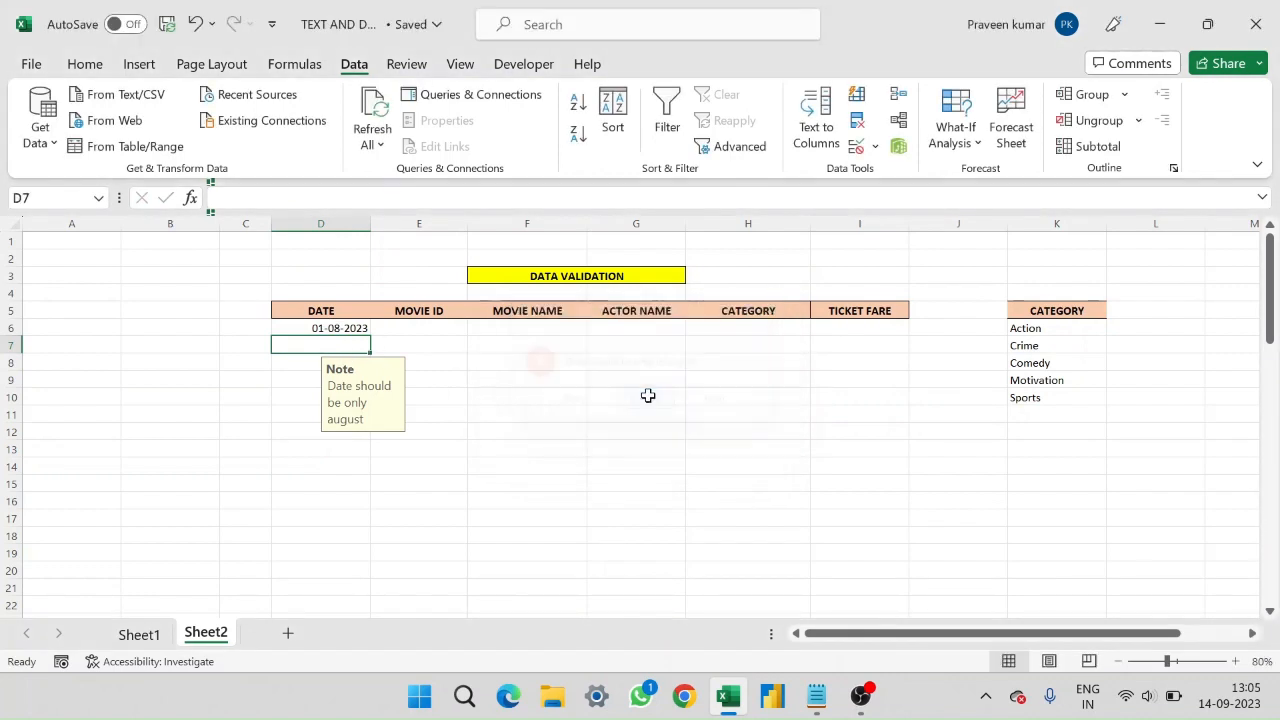
Step: Change the error alert style for cells D6:D10 to Warning and apply it
drag(355, 328, 360, 397)
click(866, 146)
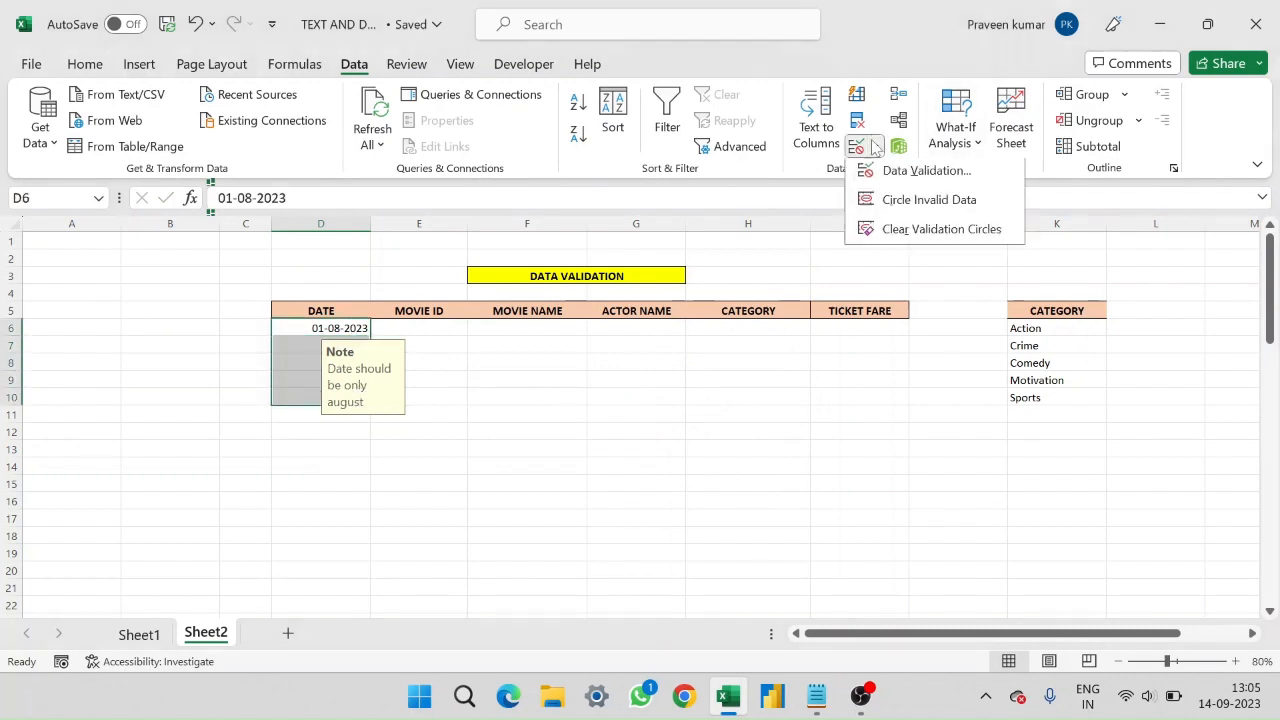
click(908, 176)
click(373, 420)
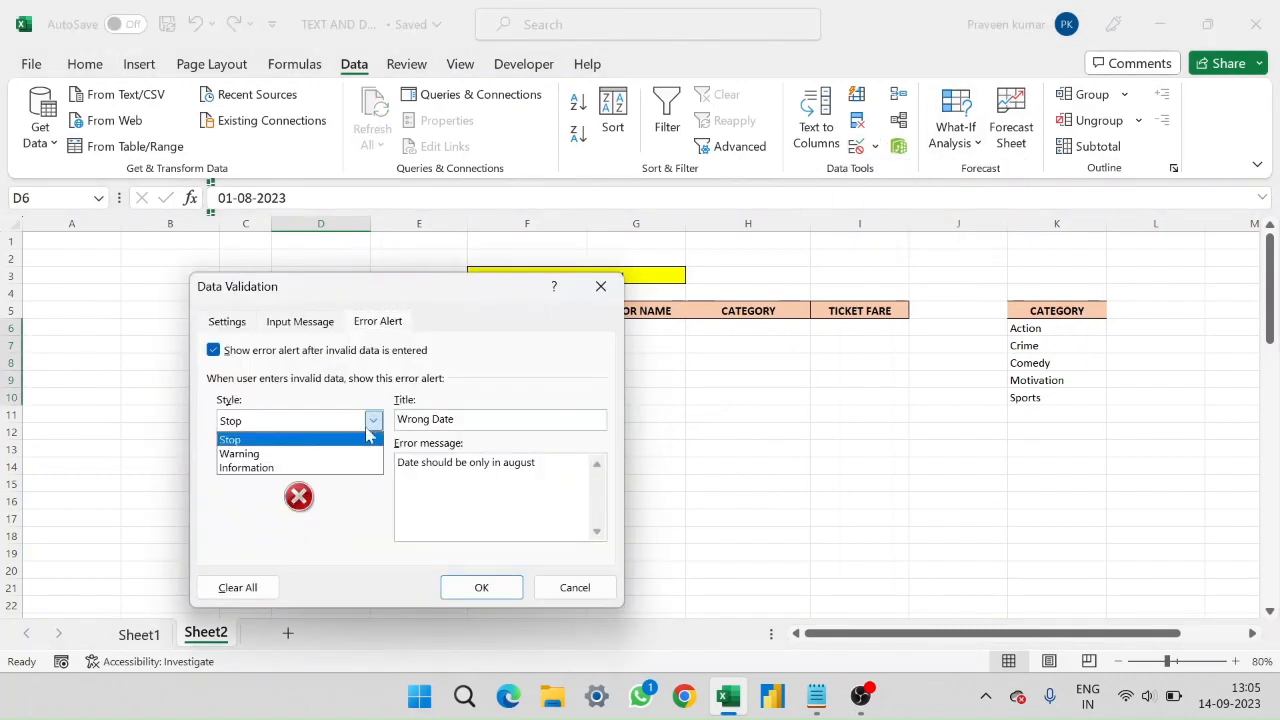
click(330, 452)
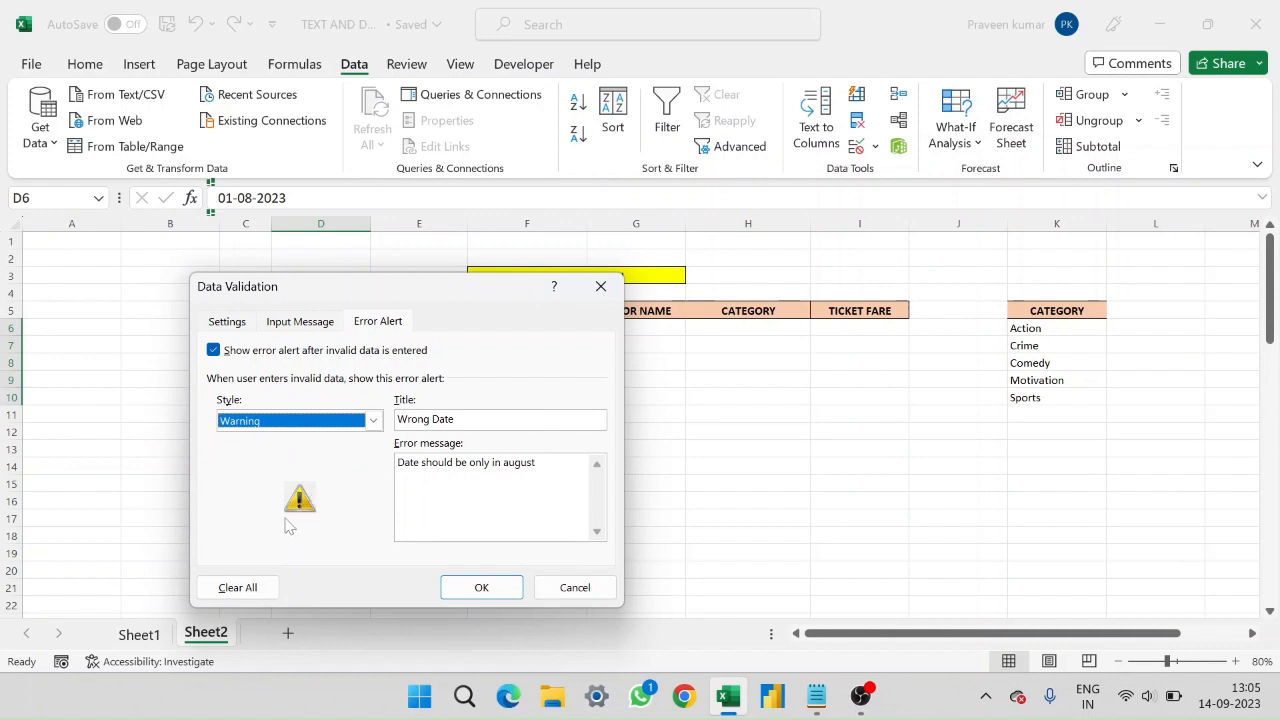
click(481, 587)
Step: Enter the out-of-range date 07-09-2023 in cell D7 and accept it despite the warning
click(301, 344)
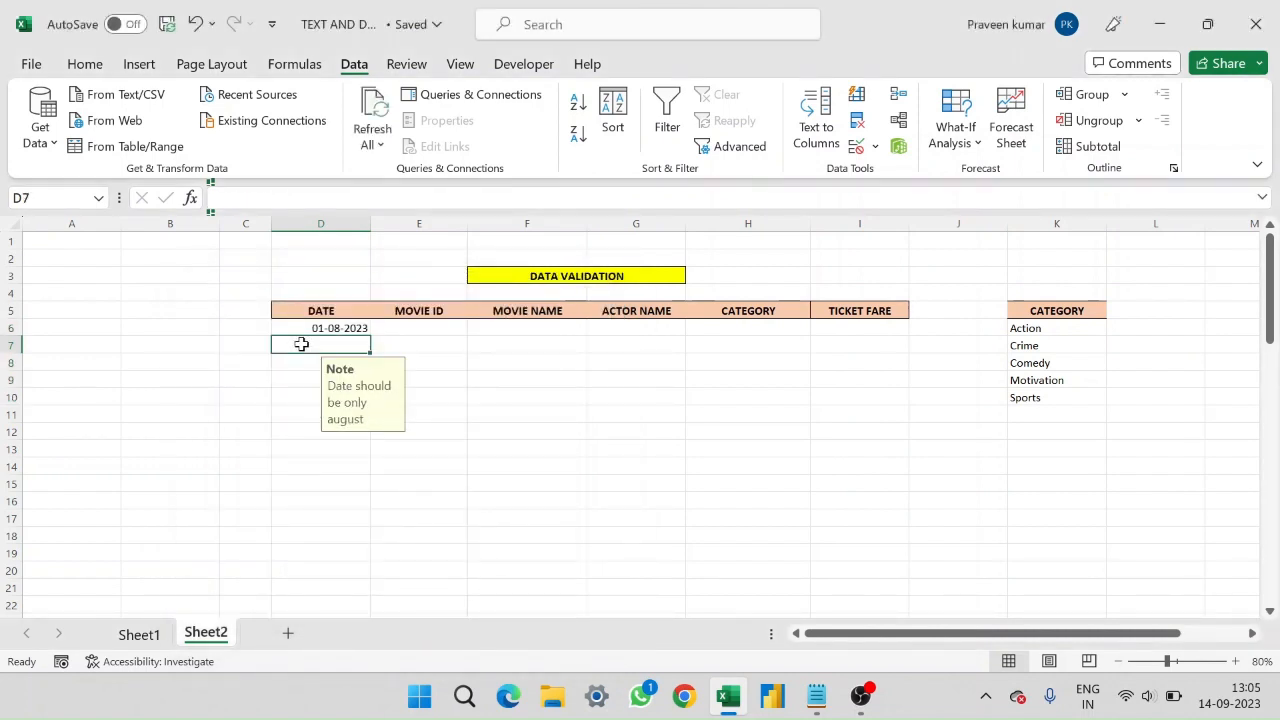
text(07-)
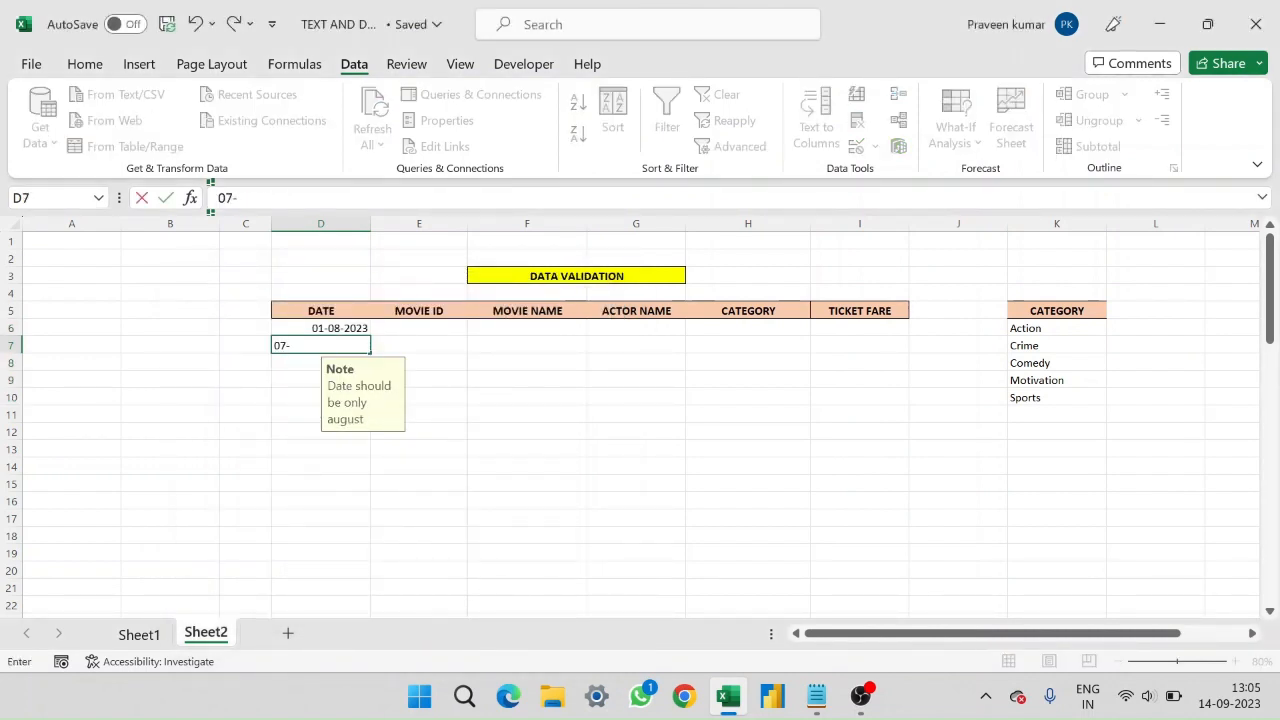
text(09-2023)
key(Return)
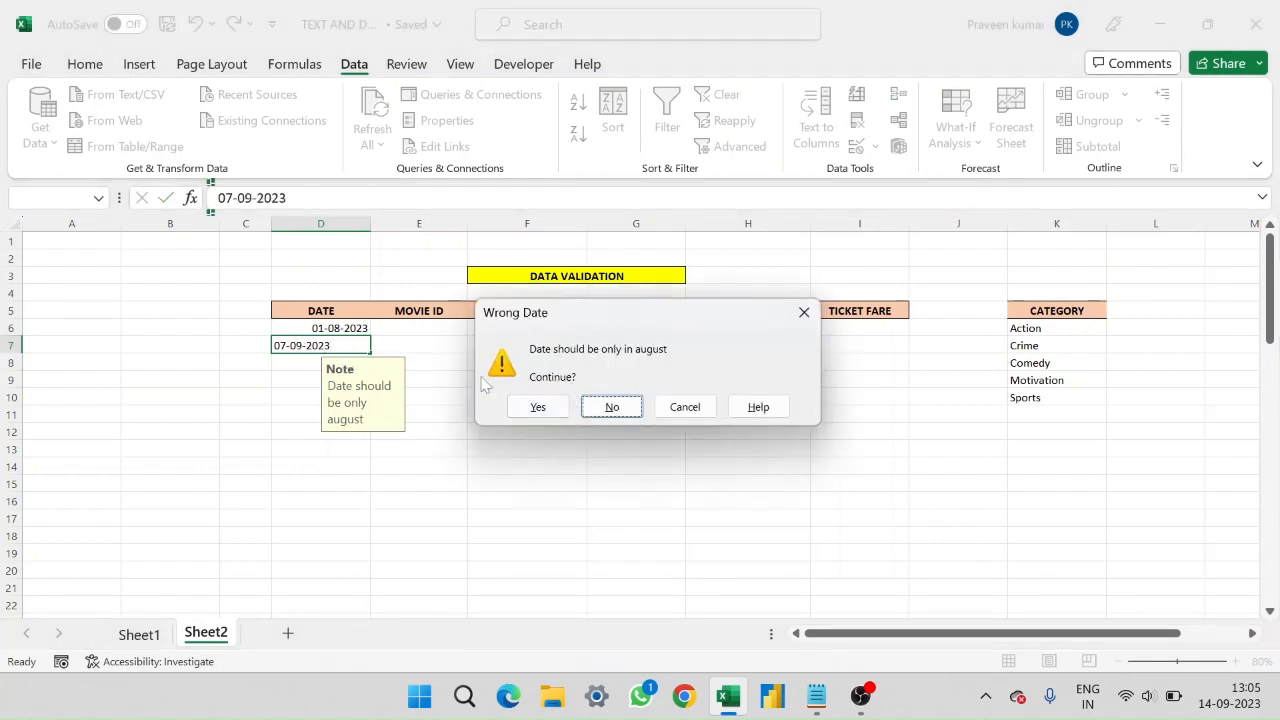
click(553, 413)
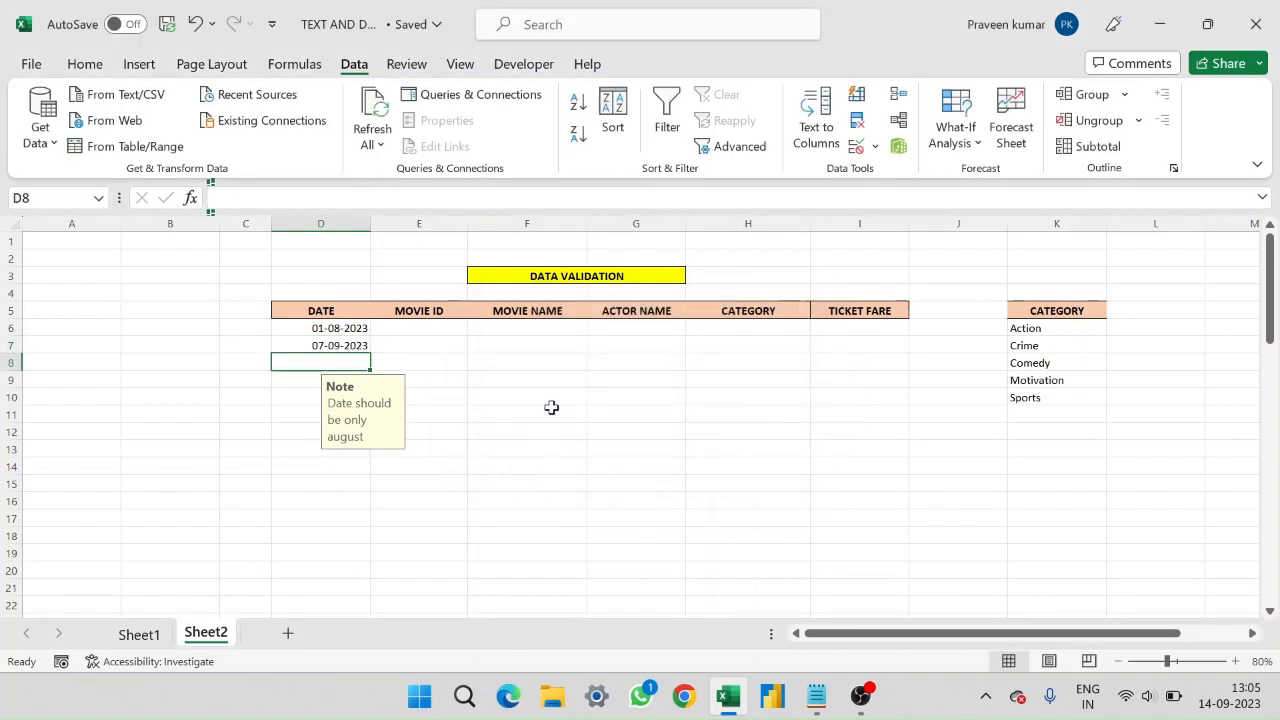
click(322, 346)
click(313, 359)
click(332, 342)
Step: Change the error alert style for cells D6:D10 to Information and apply it
drag(330, 328, 340, 398)
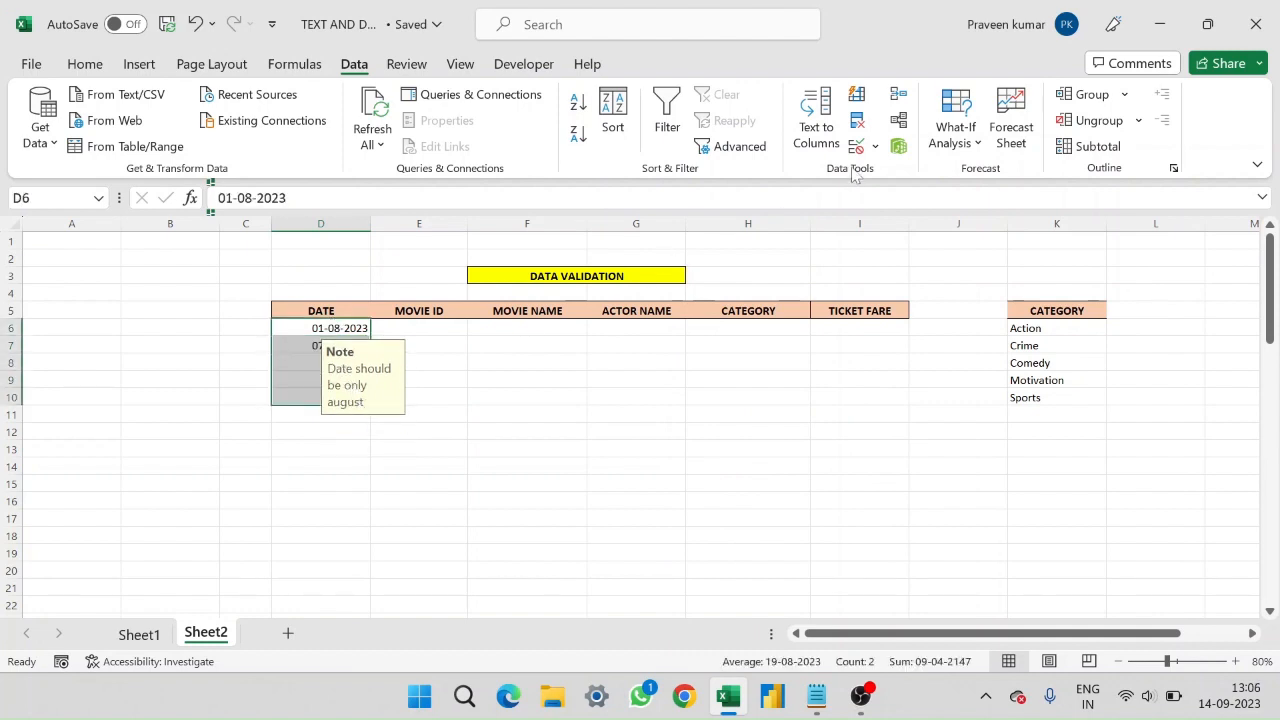
click(856, 146)
click(373, 420)
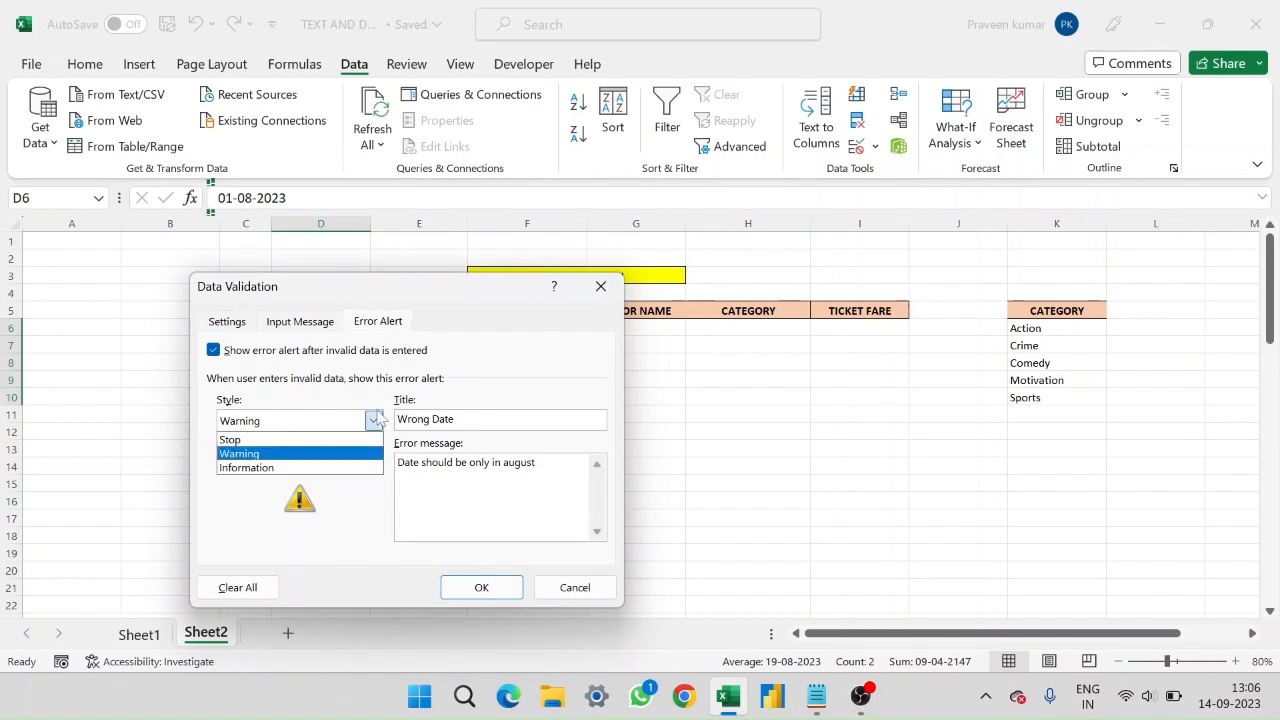
click(351, 468)
click(470, 587)
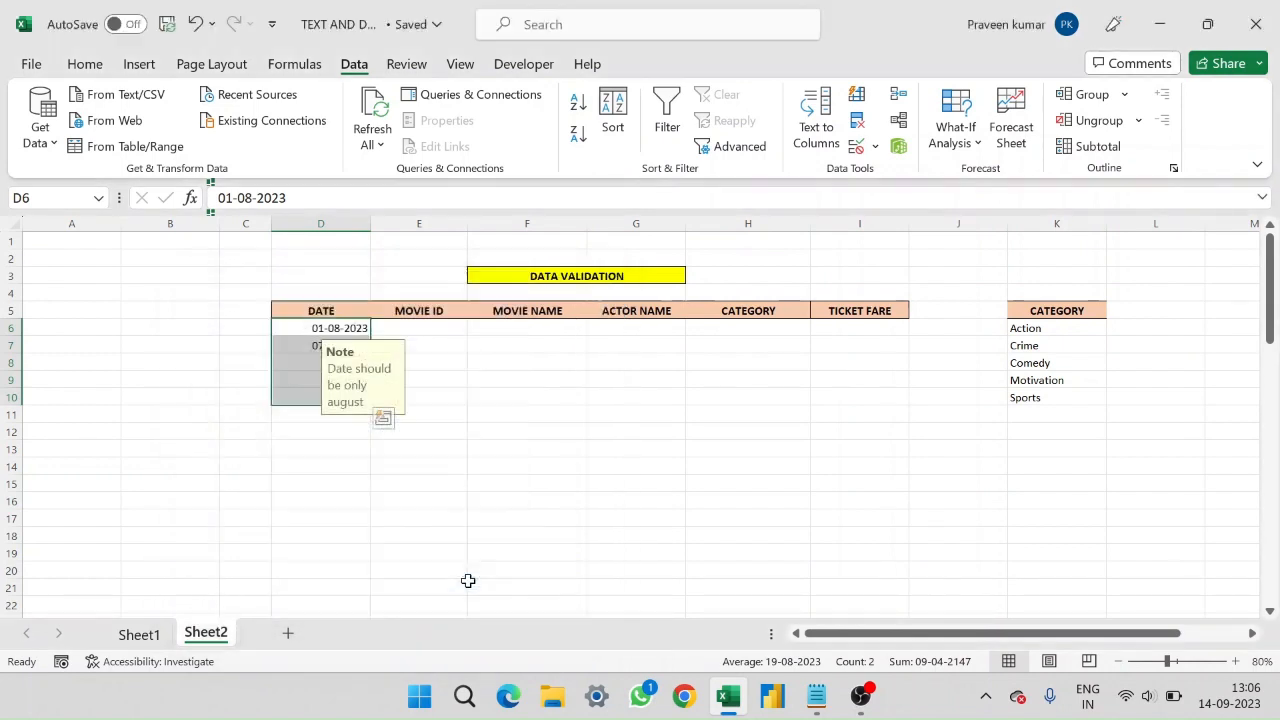
Step: Enter the out-of-range date 05-02-2022 in cell D8 and accept it despite the information alert
click(290, 346)
click(314, 357)
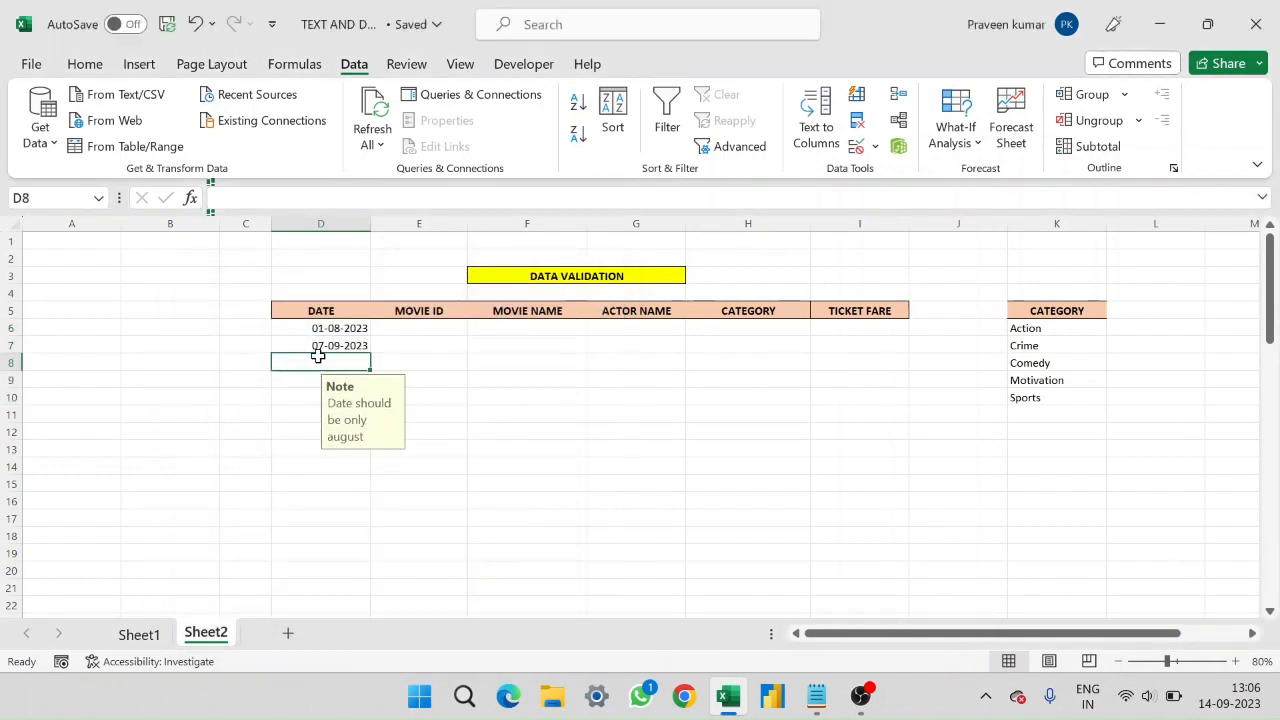
text(05-02)
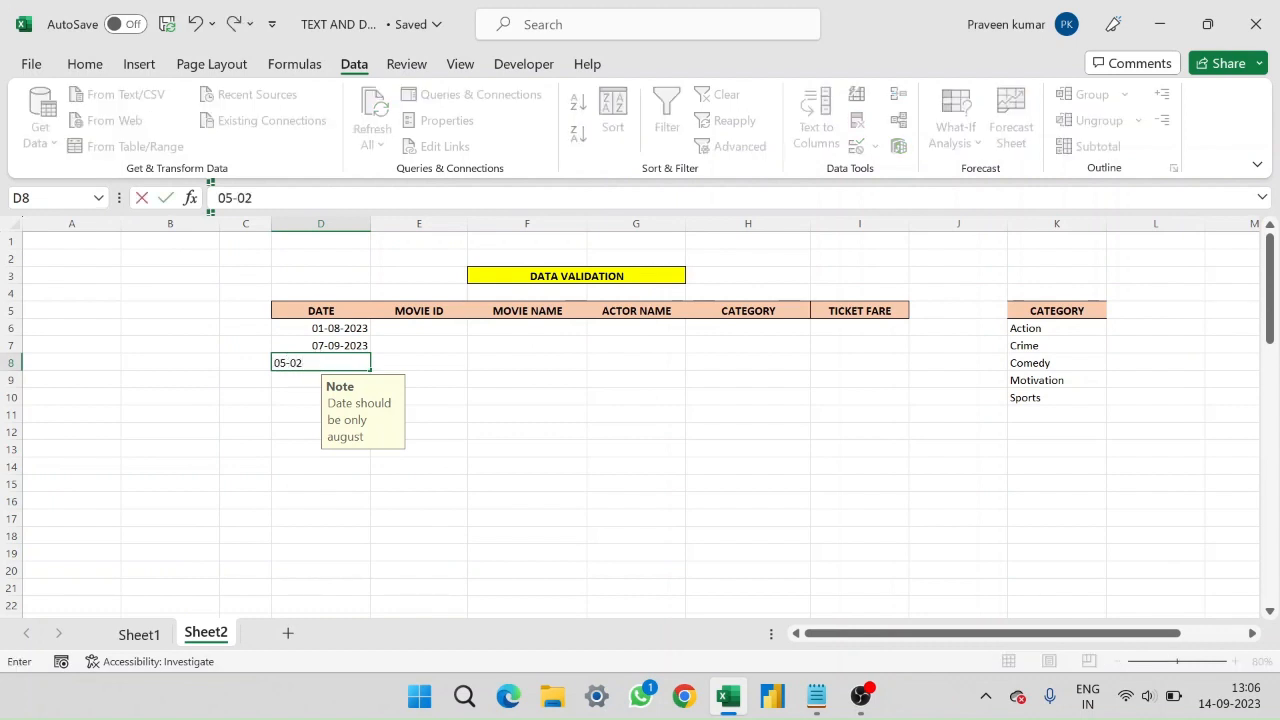
text(-2022)
key(Return)
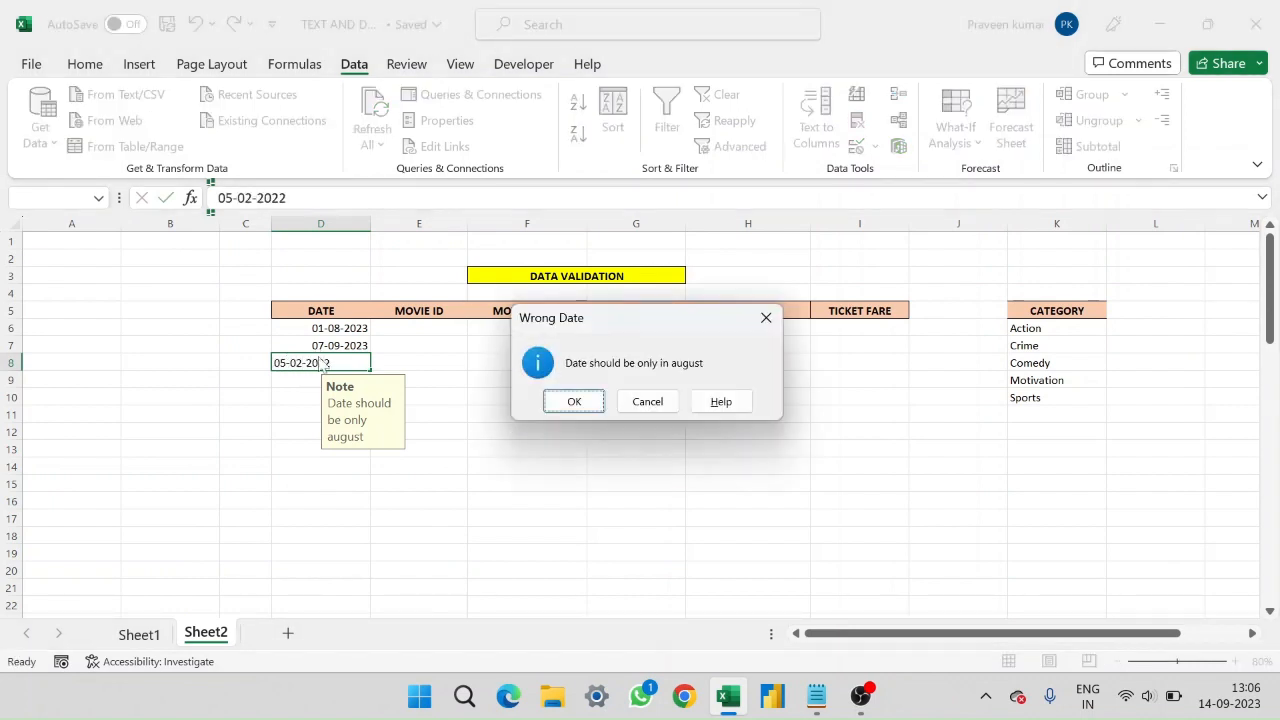
click(574, 401)
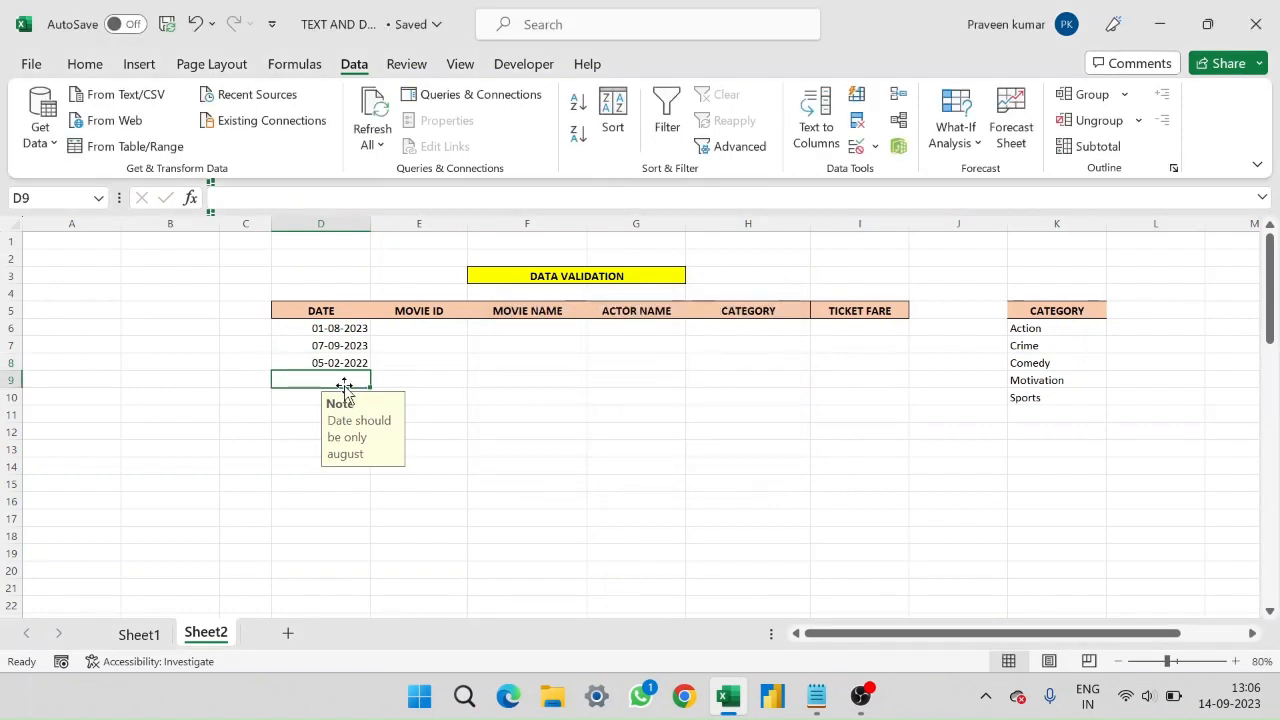
Step: Clear the out-of-range dates from cells D7:D8
click(327, 348)
drag(327, 348, 333, 373)
key(Delete)
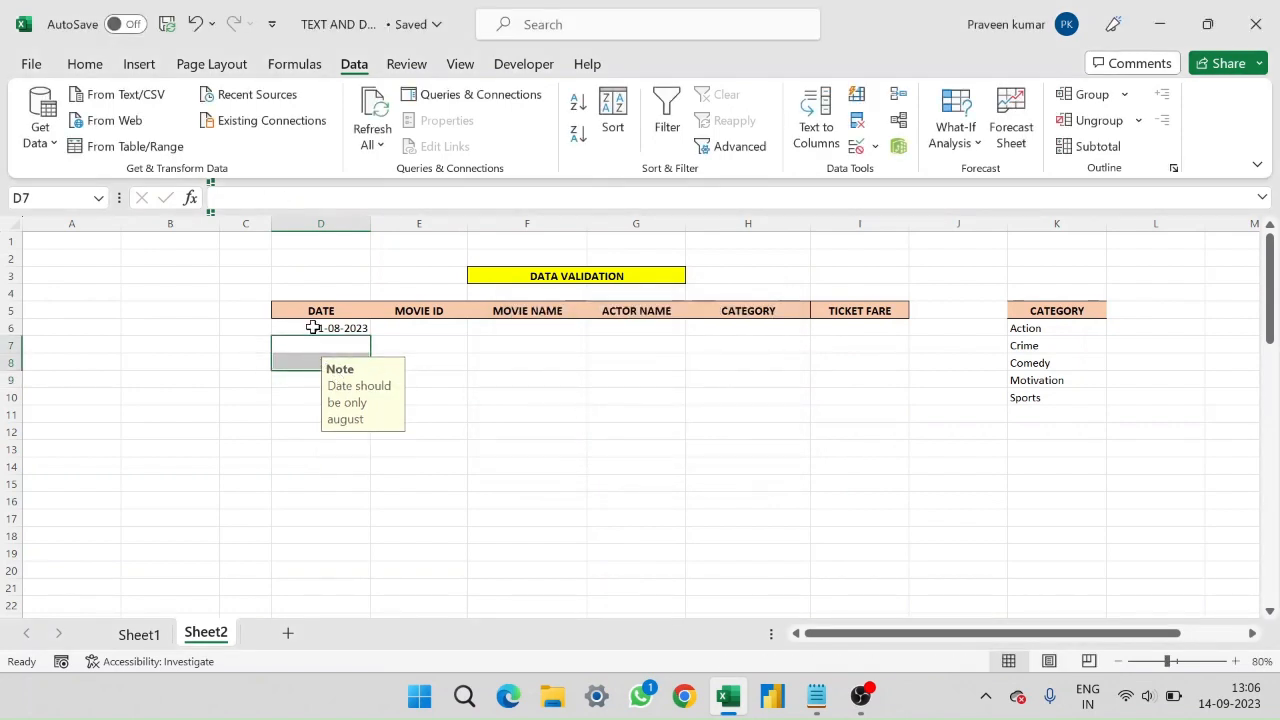
mouse_move(314, 326)
mouse_down()
mouse_move(331, 423)
mouse_move(314, 326)
mouse_up()
Step: Restrict the MOVIE ID cells E6:E10 to whole numbers between 501 and 550 in the data validation criteria
click(415, 324)
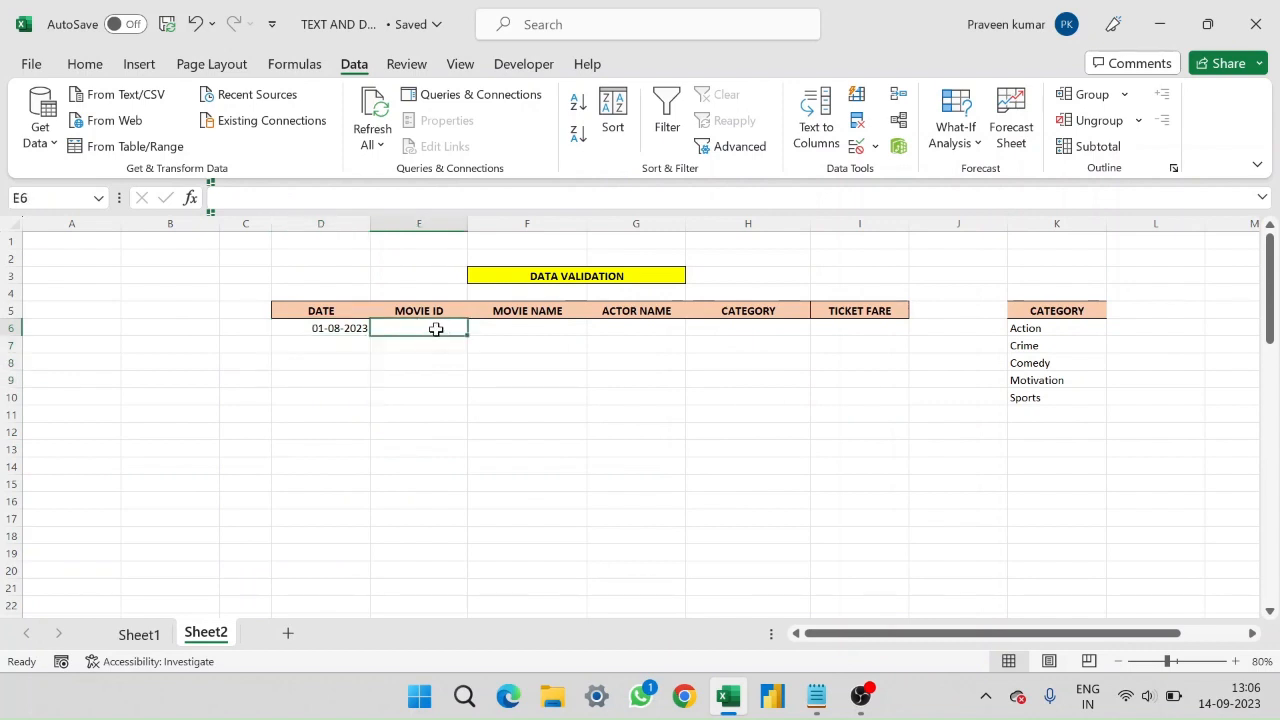
drag(436, 329, 434, 394)
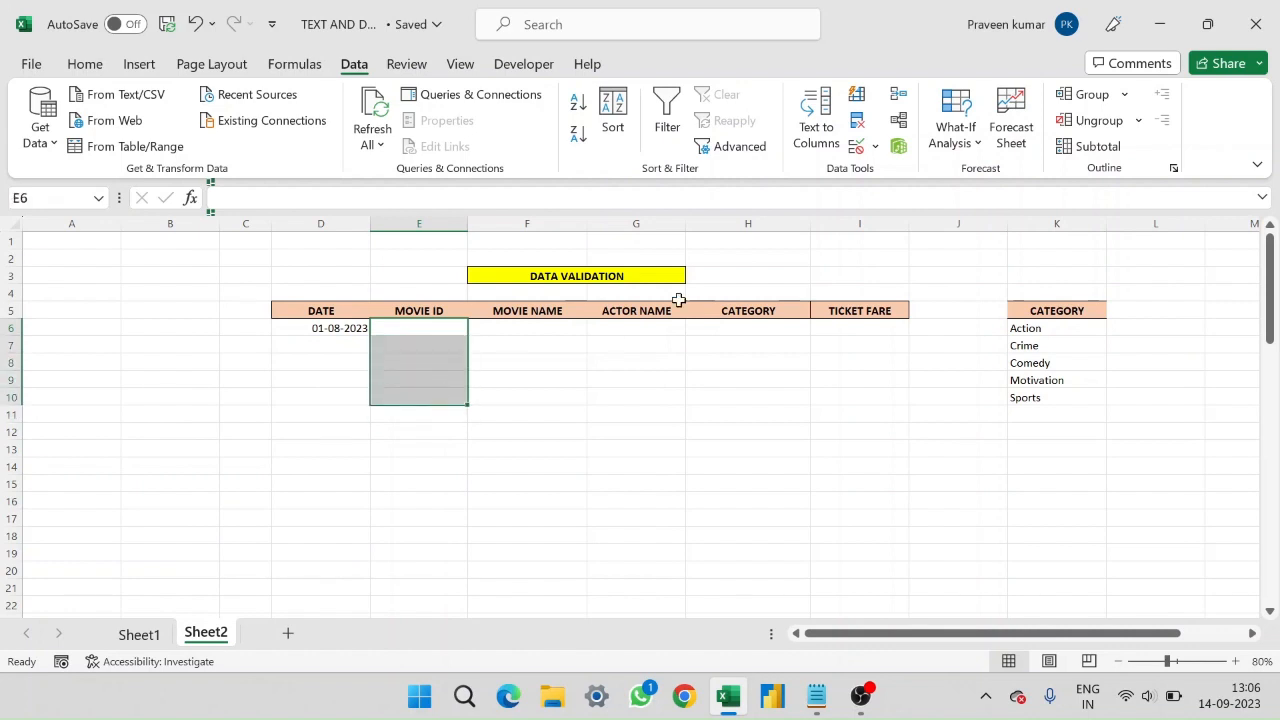
key(alt+a)
key(v)
key(v)
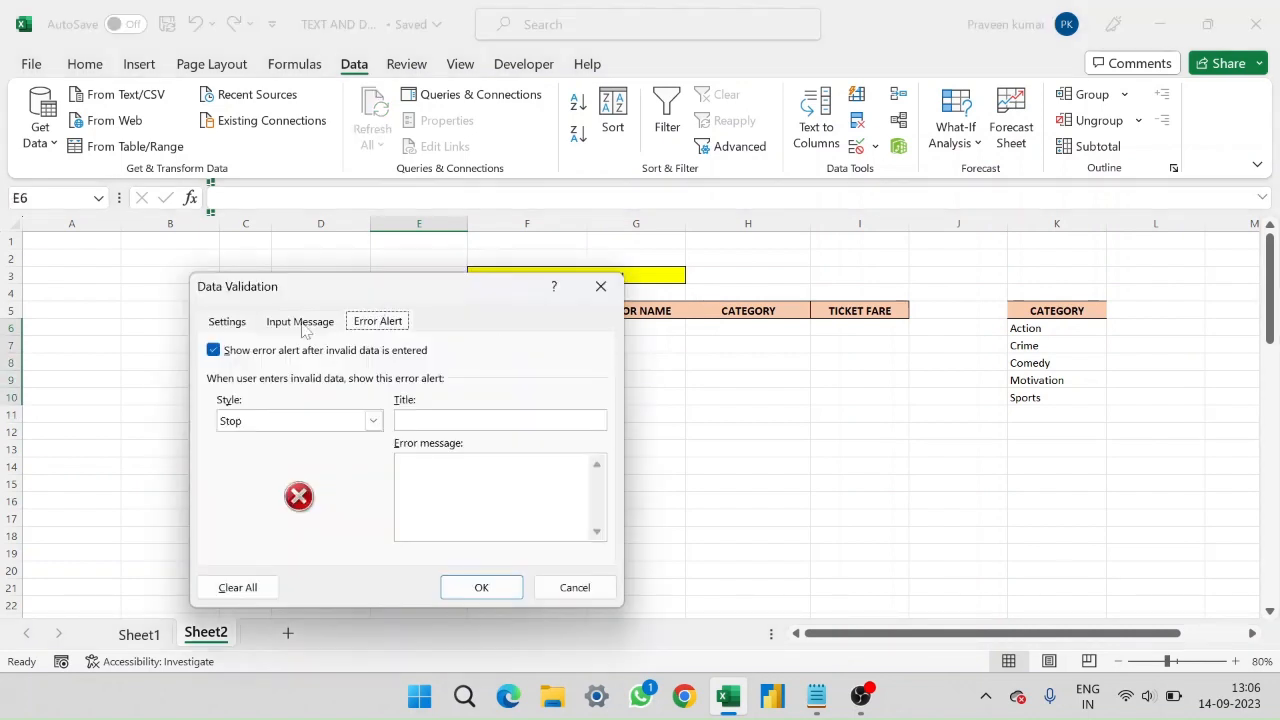
click(227, 321)
click(349, 391)
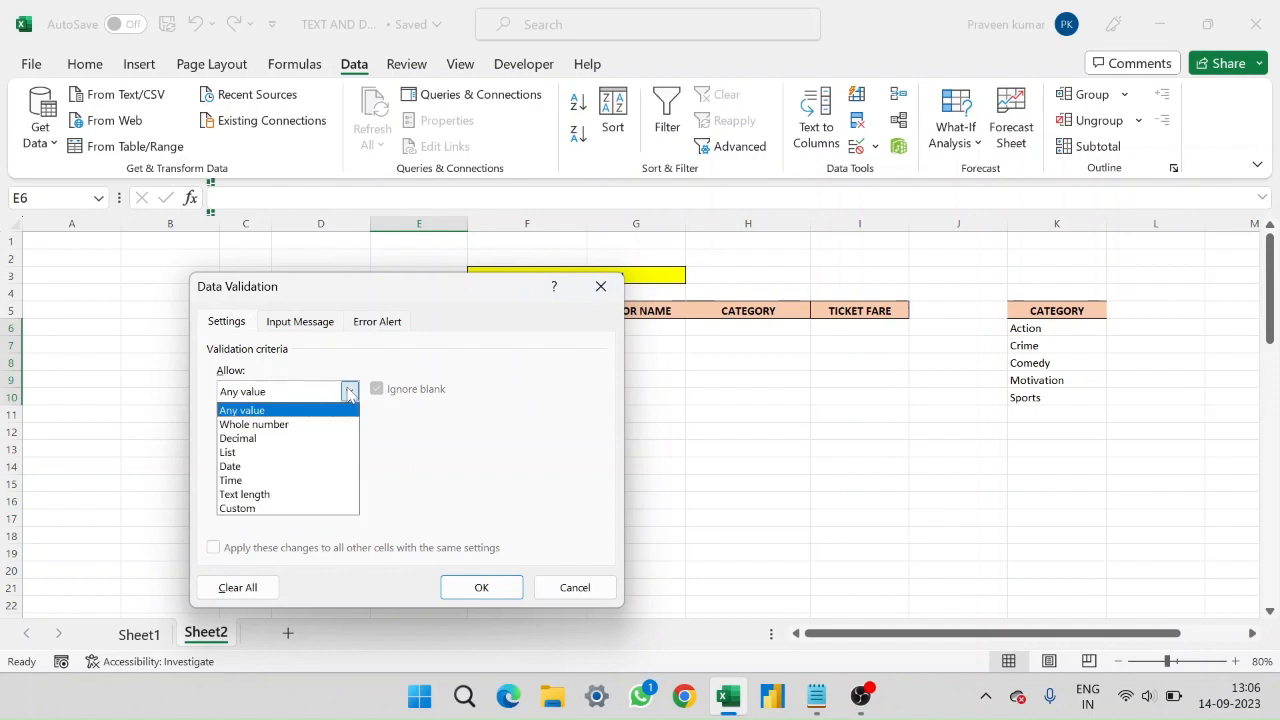
click(289, 426)
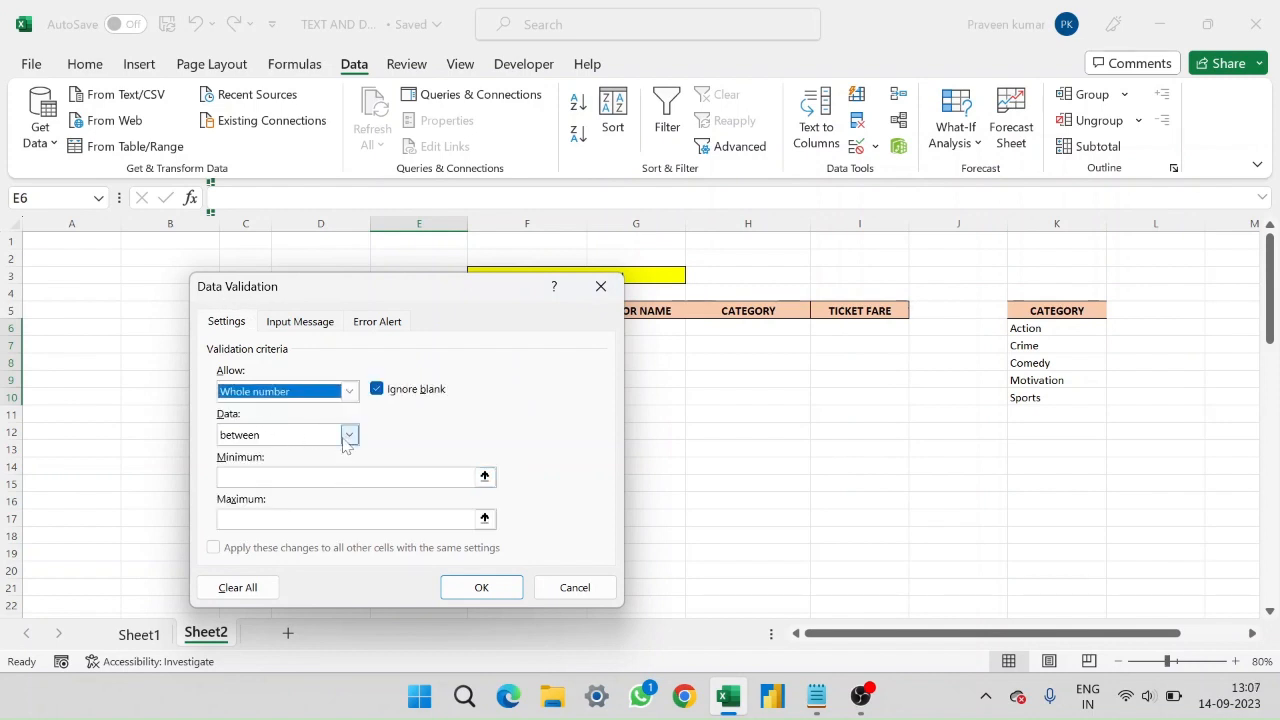
click(466, 477)
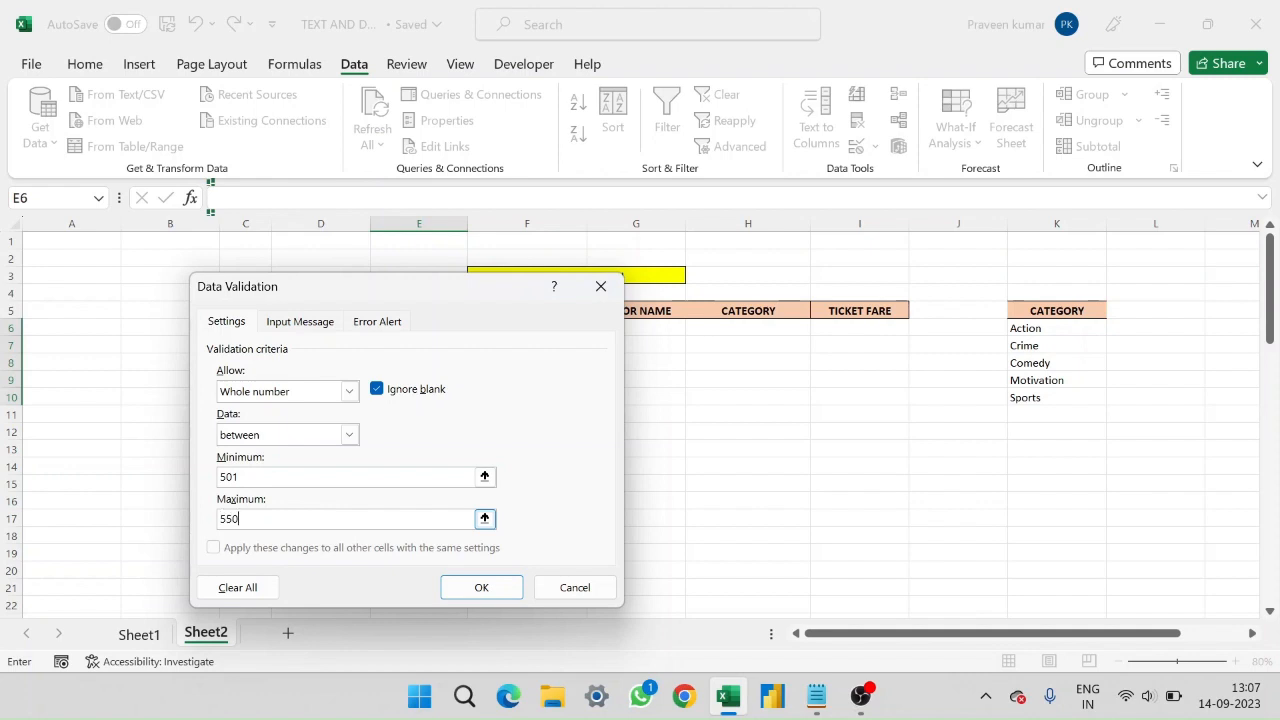
Step: Set the input message title to "Wrong Movie ID" and the message to "Movie ID should be between 500 and 550"
click(302, 324)
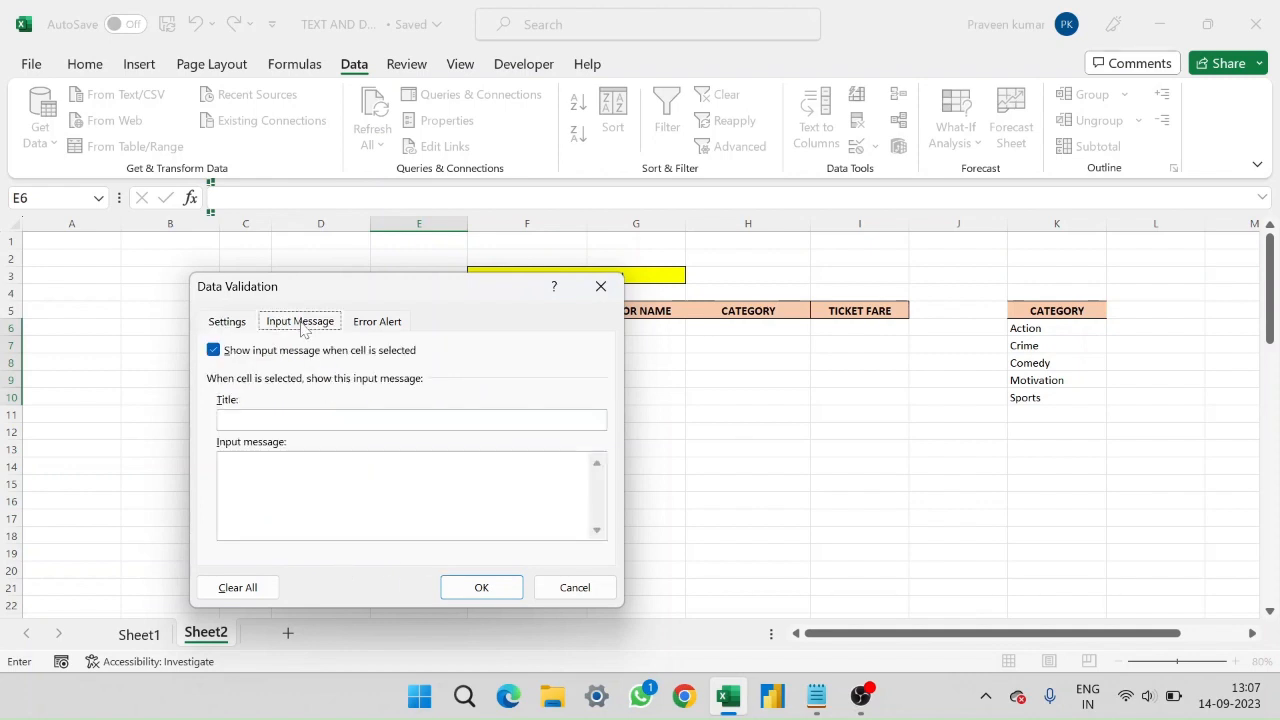
click(302, 420)
text(Movie )
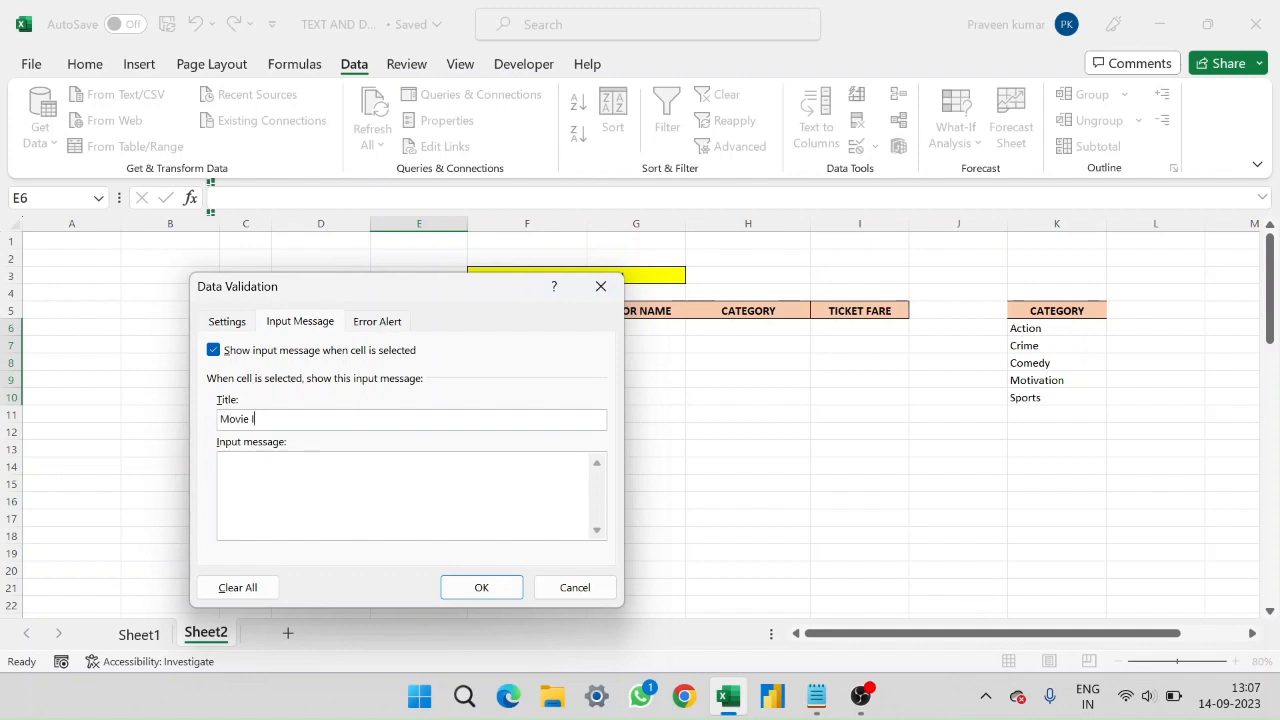
text(ID)
key(Home)
text(Wrong)
click(238, 468)
text(Movie I)
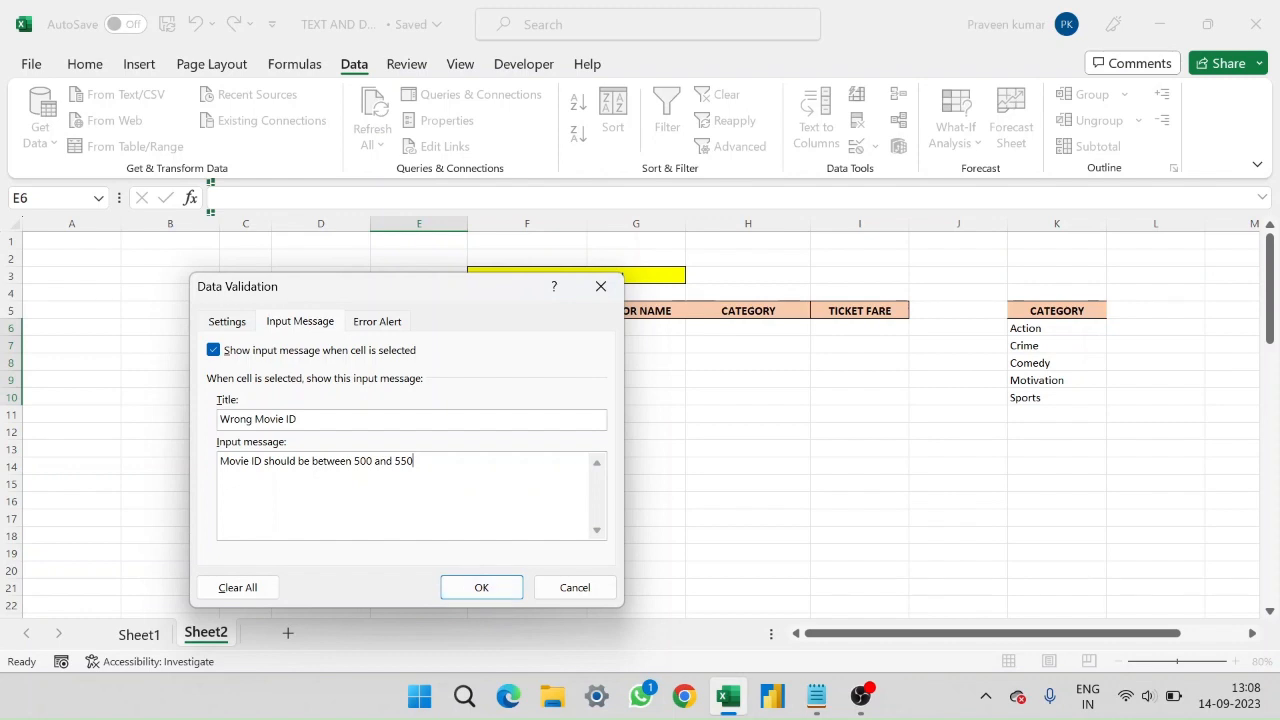
Step: Set the error alert title to "Invalid Movie ID" with the message "ID between 500 and 550", and apply the validation
click(393, 321)
click(400, 419)
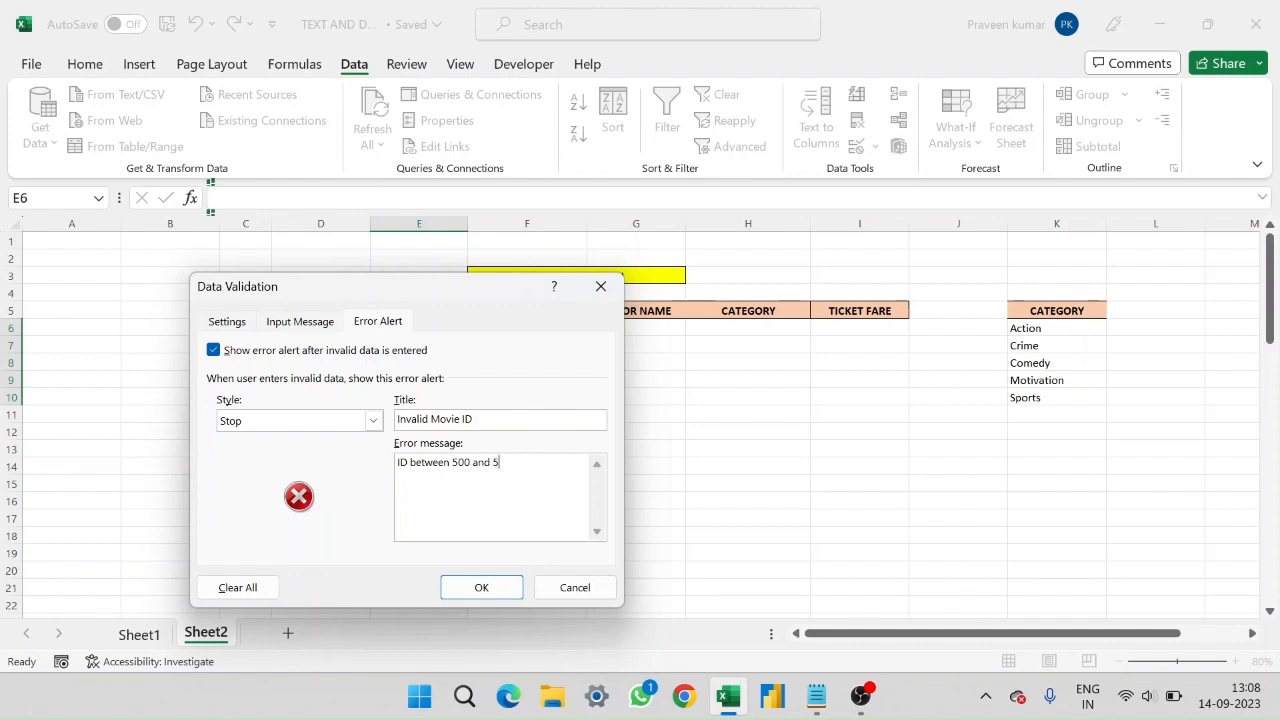
click(476, 587)
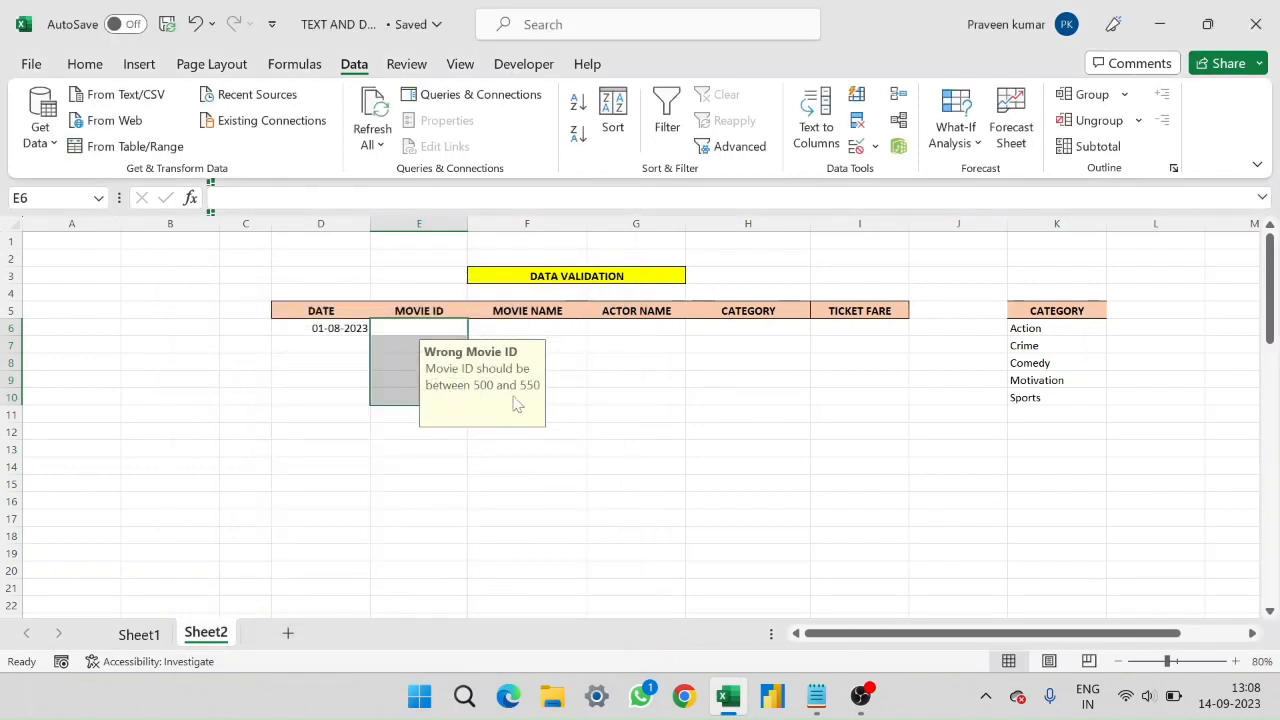
Step: Check the input message on the MOVIE ID cells, then try to enter 500 in cell E6 and discard it
click(407, 391)
click(417, 331)
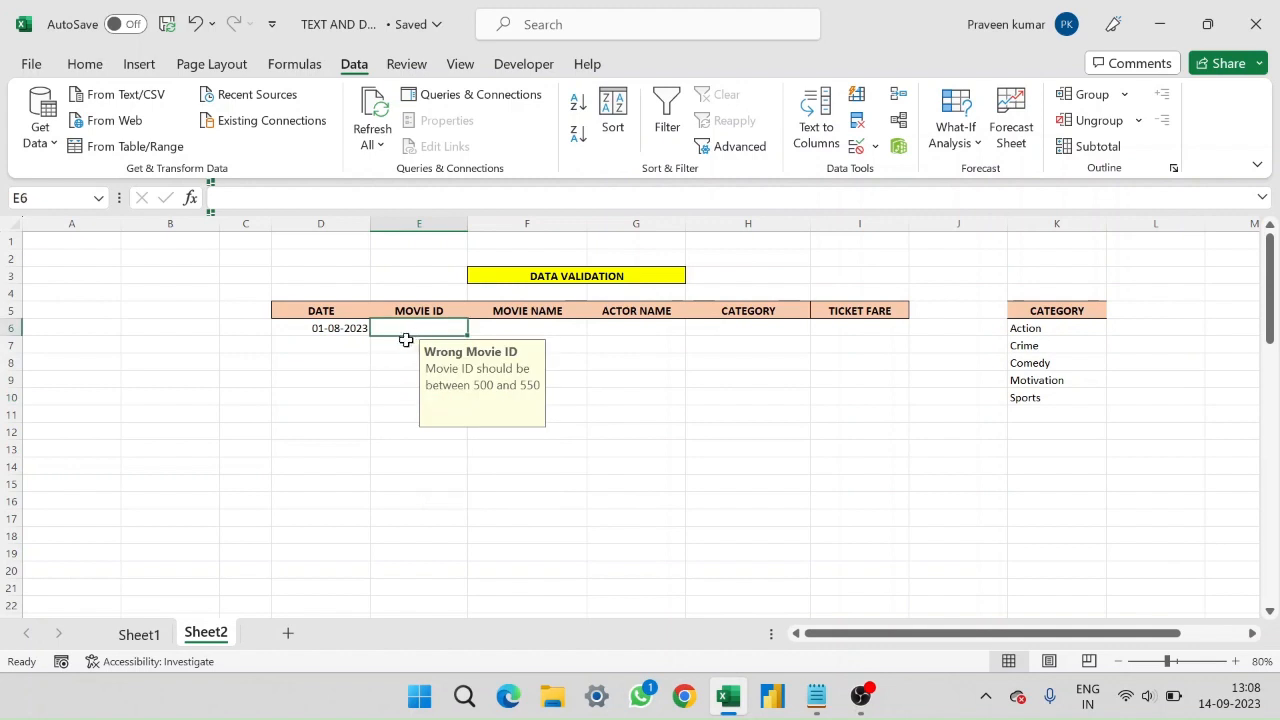
click(401, 348)
click(400, 363)
click(399, 373)
click(399, 335)
text(5)
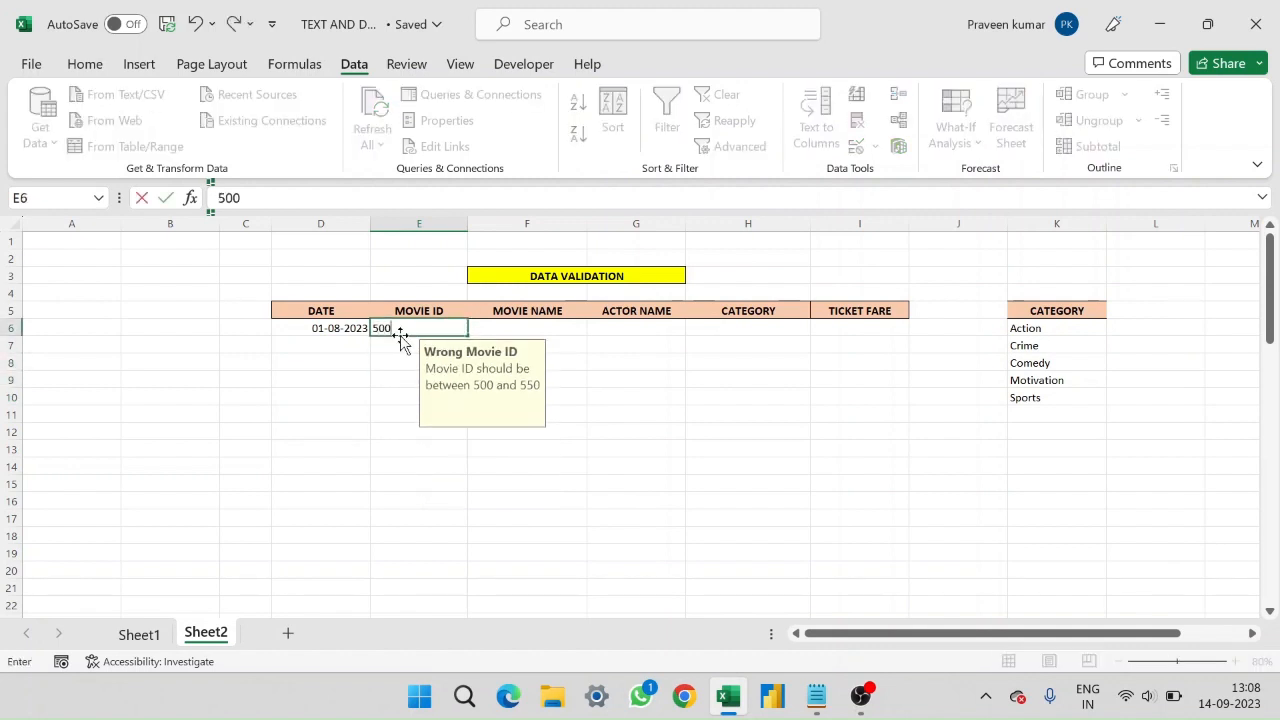
text(00)
key(Return)
click(574, 401)
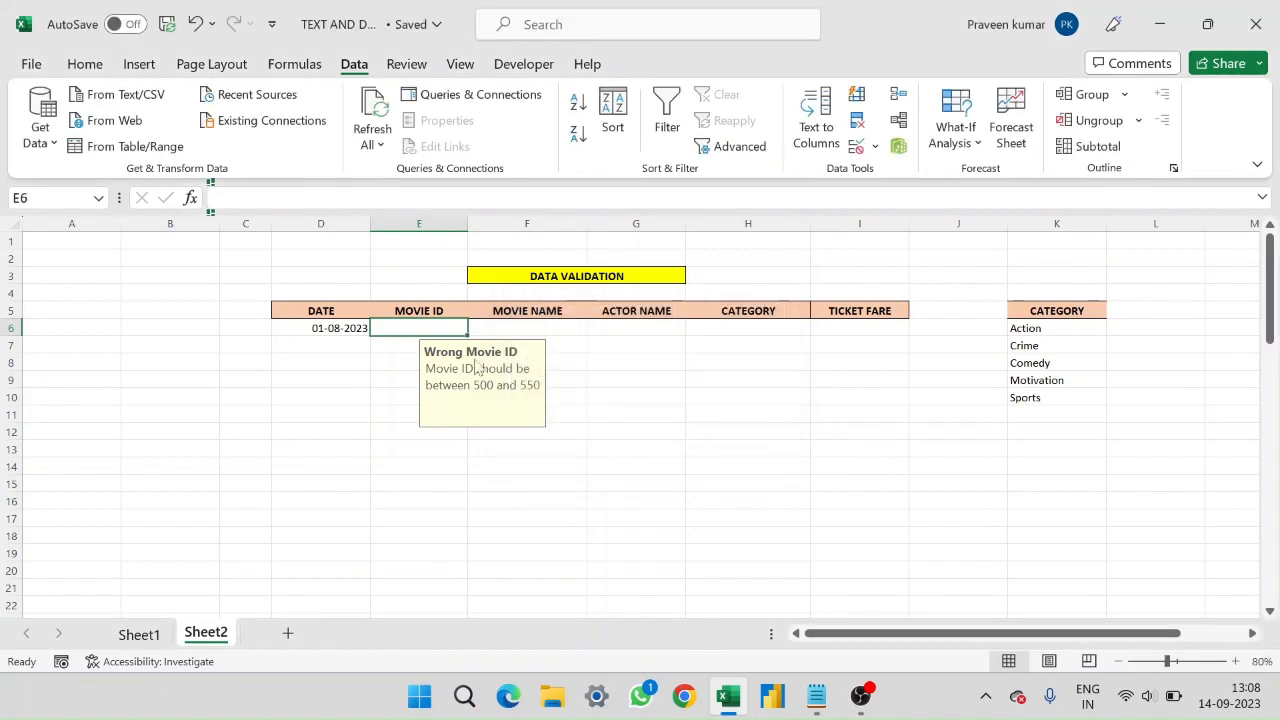
Step: Enter the movie ID 540 in cell E6 and try the out-of-range ID 560 in cell E7, choosing to retry
text(540)
key(ctrl+Return)
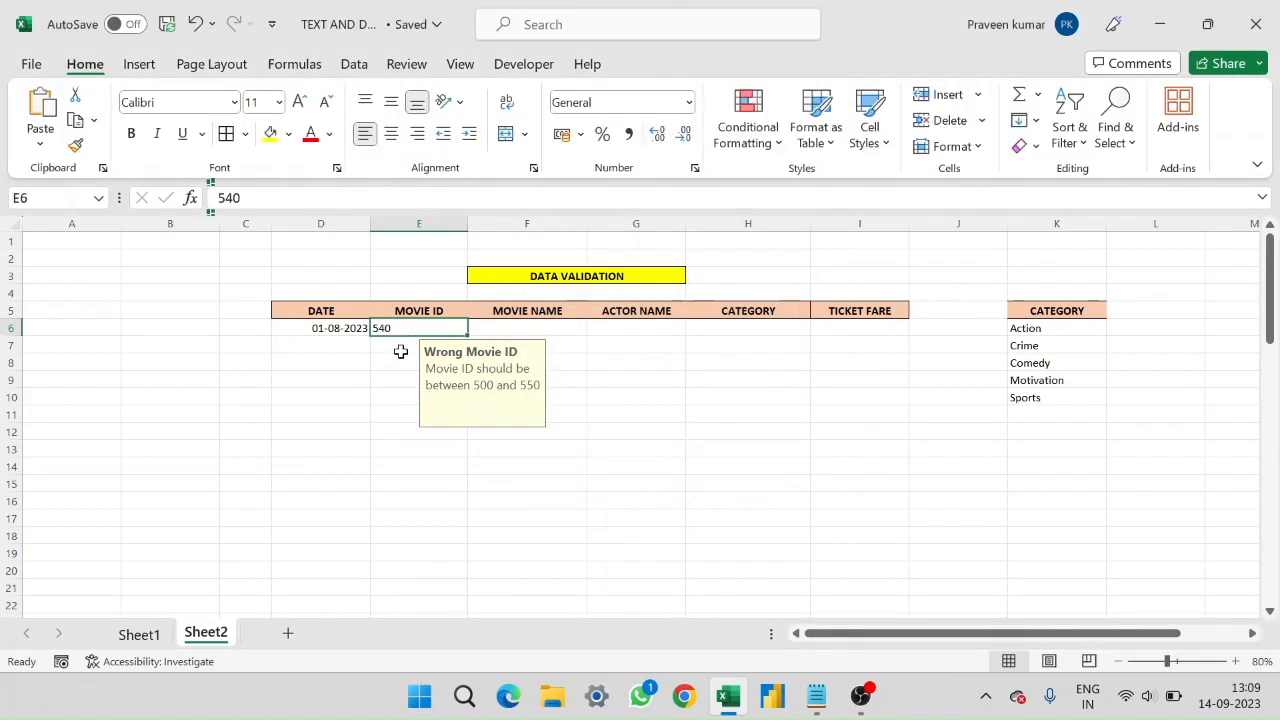
click(400, 351)
text(5)
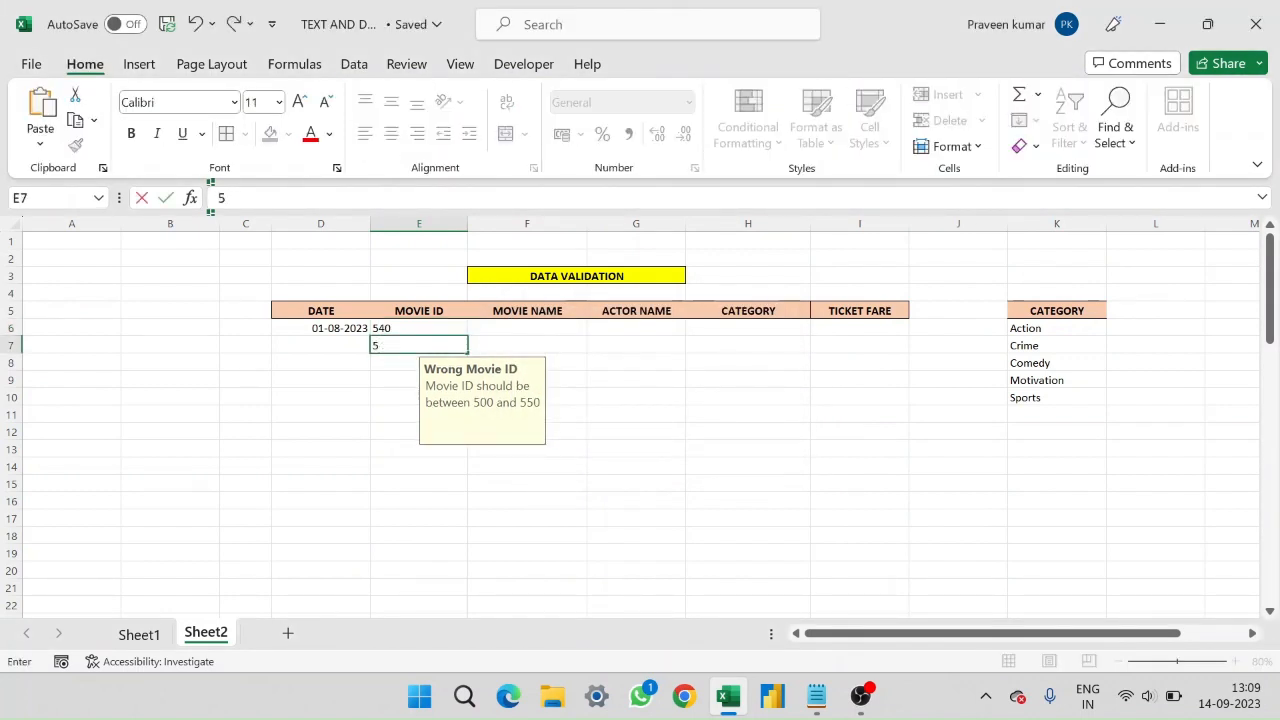
text(460)
key(Return)
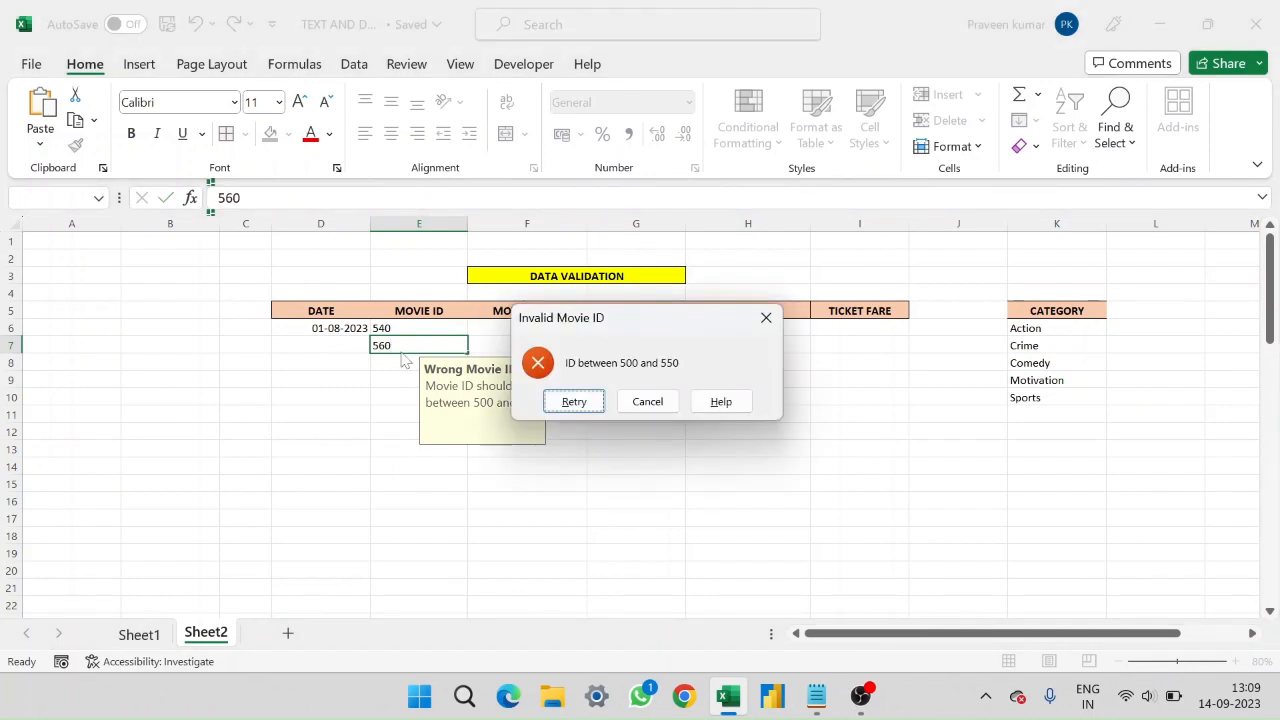
click(573, 401)
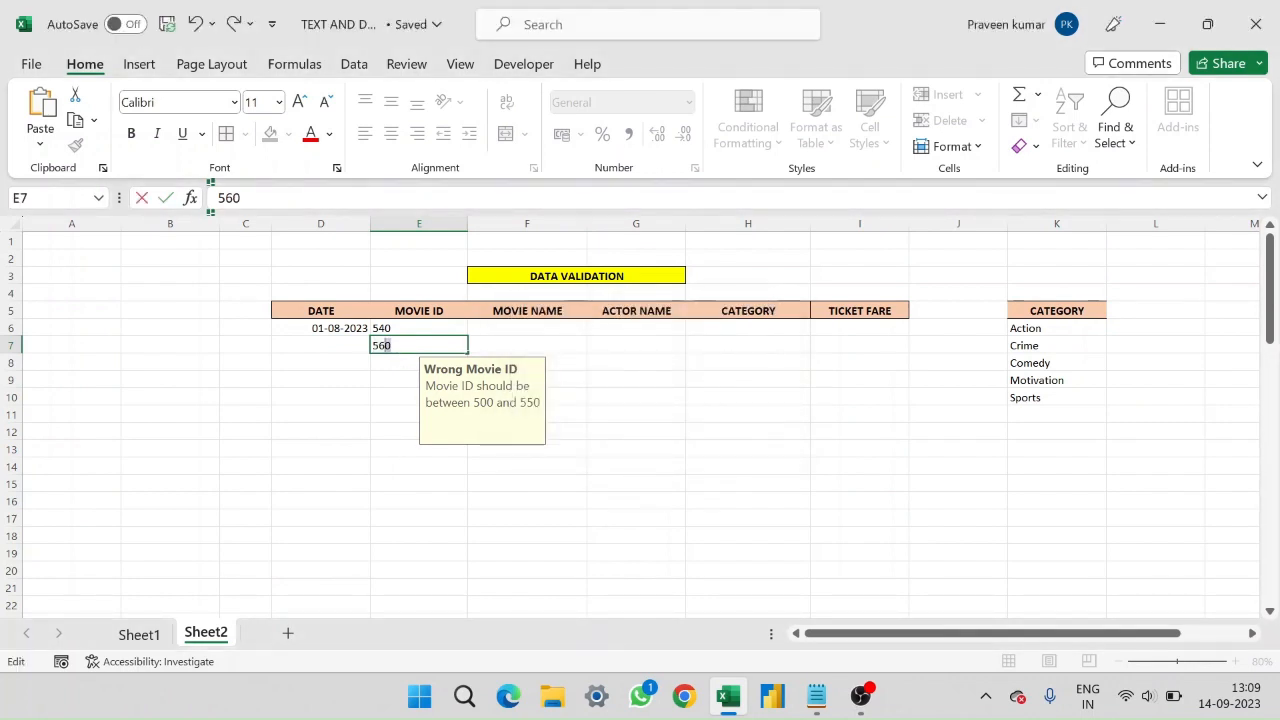
Step: Replace the rejected entry in cell E7 with 510 and enter 530 in cell E8
text(5010)
key(Return)
text(530)
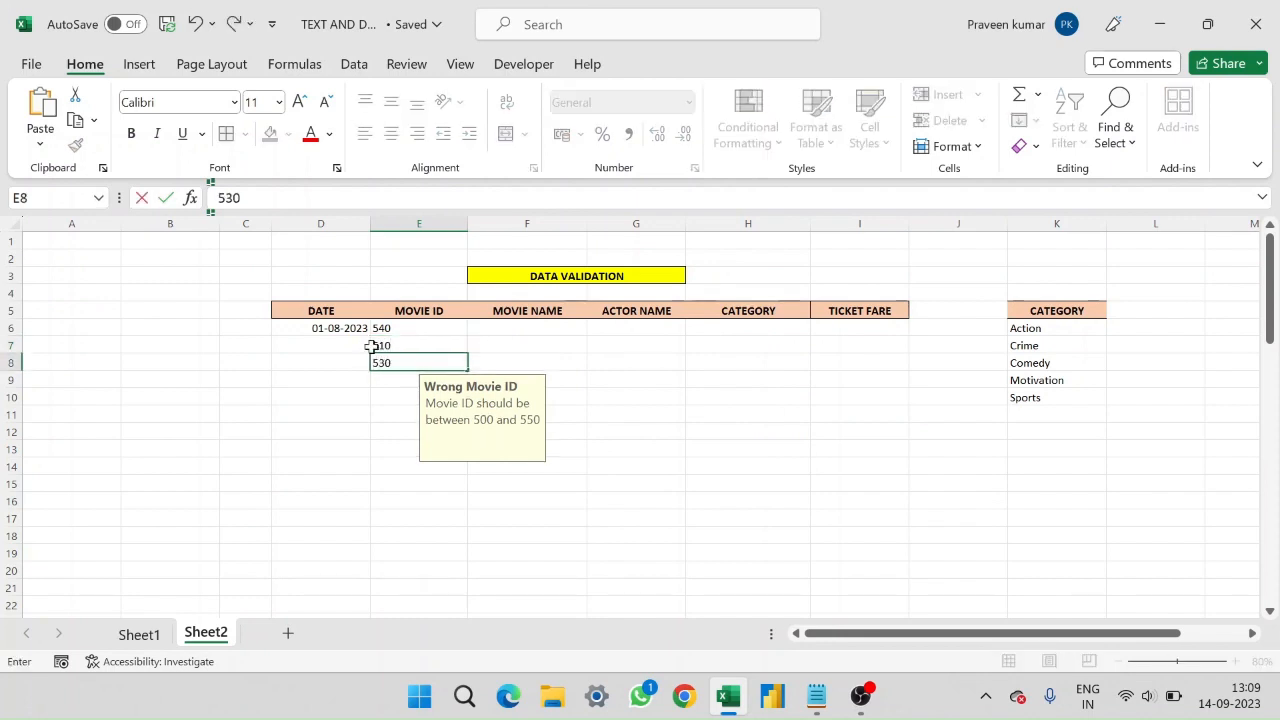
key(Return)
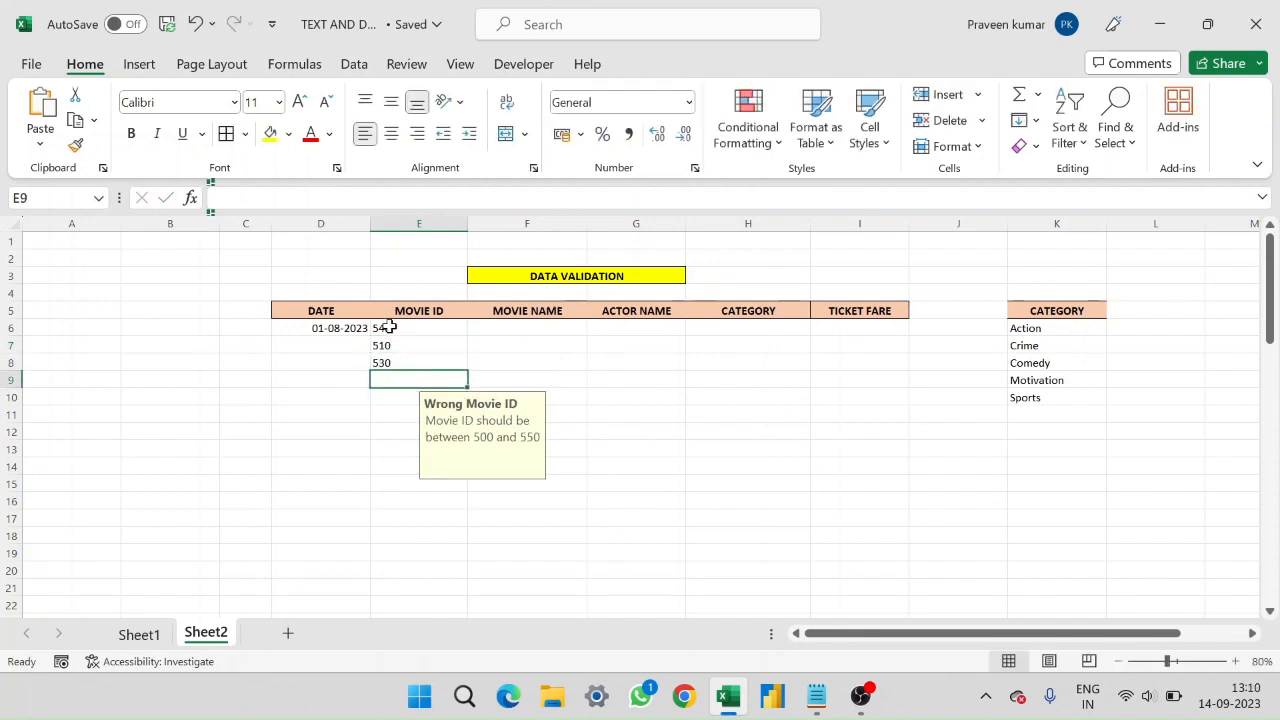
Step: Review the data validation limits set for cells E6:E10 and close the settings
drag(391, 328, 408, 397)
key(alt+a)
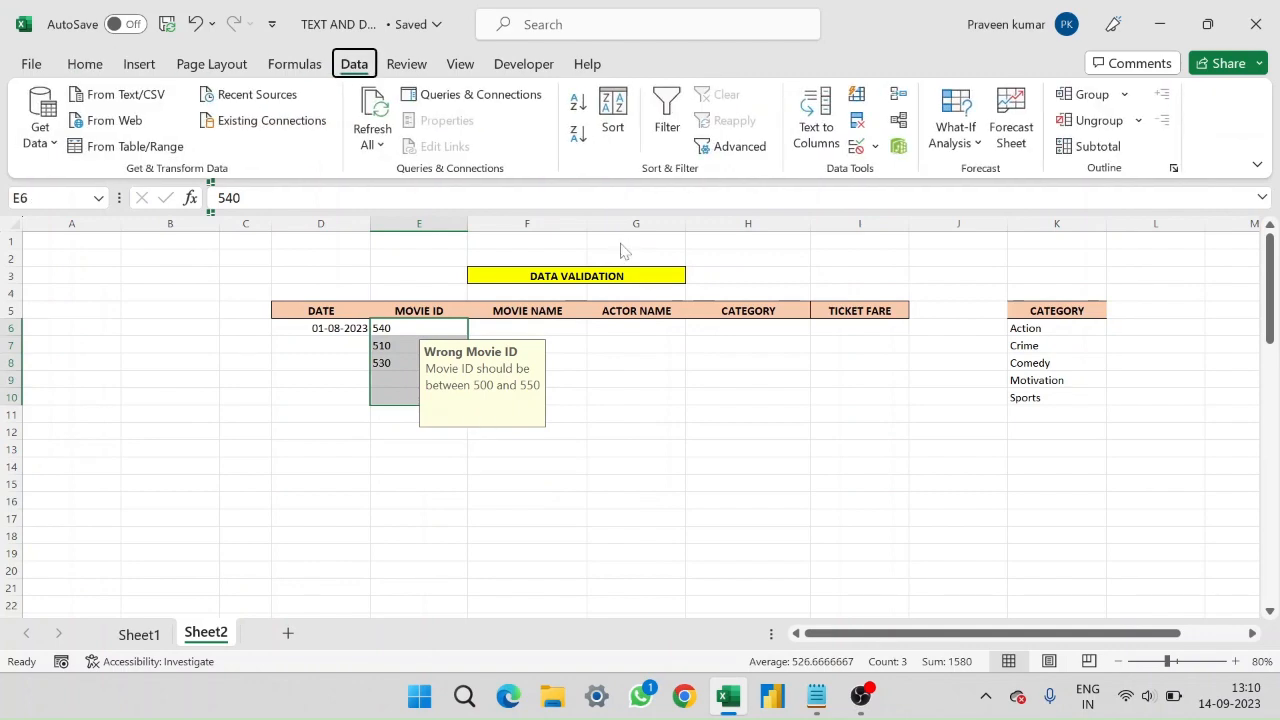
key(v)
key(v)
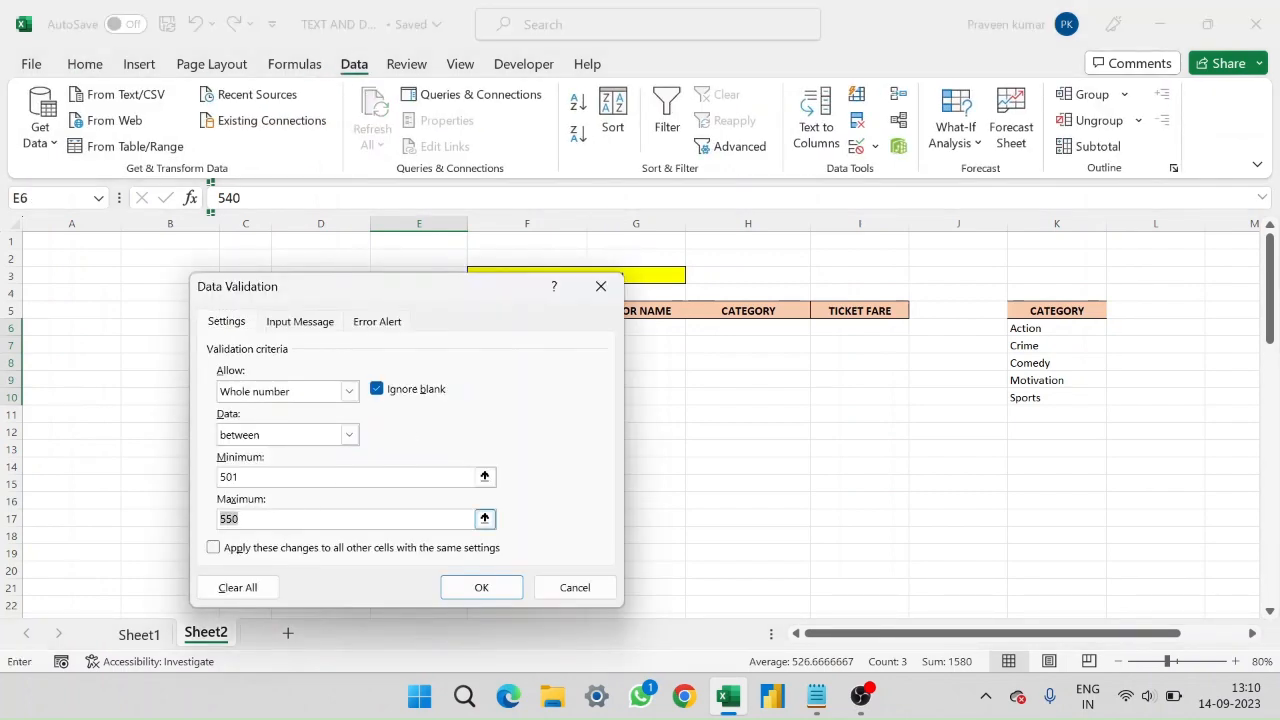
click(481, 587)
Step: Enter the upper limit value 550 as the movie ID in cell E9
click(399, 378)
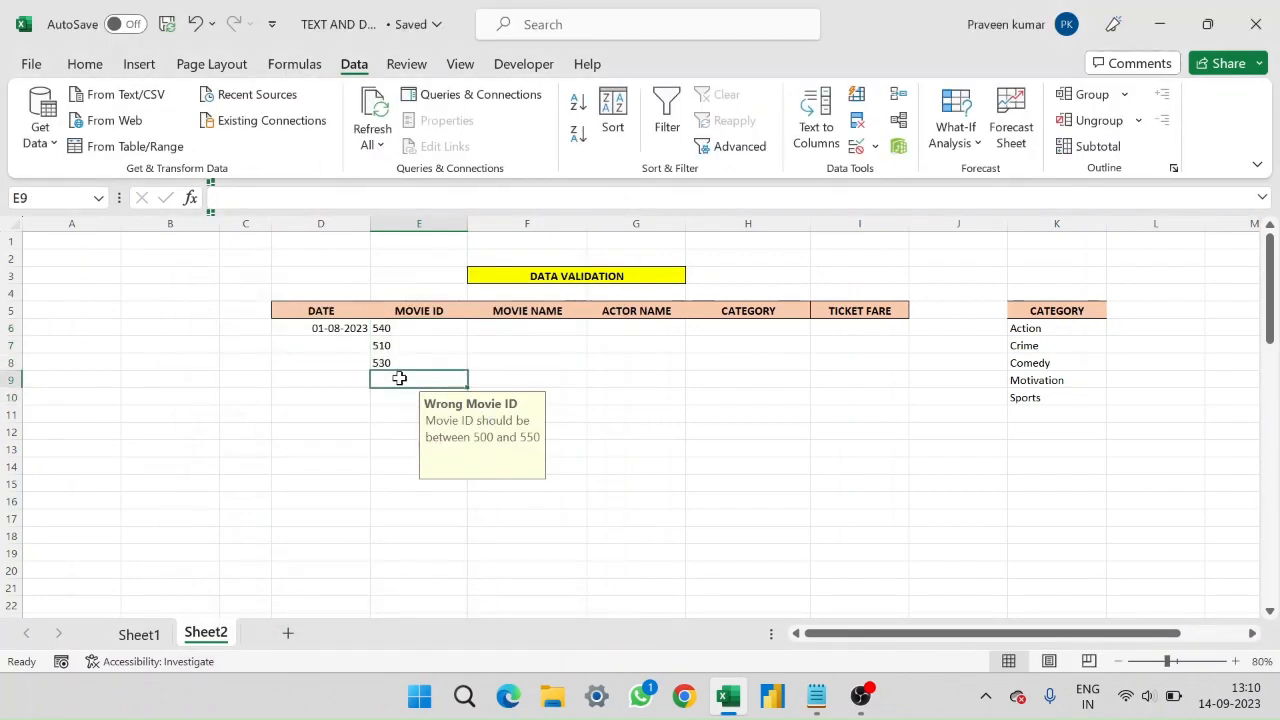
text(550)
key(Return)
click(407, 379)
Step: Try to enter the out-of-range movie ID 551 in cell E10 and cancel the entry
click(385, 400)
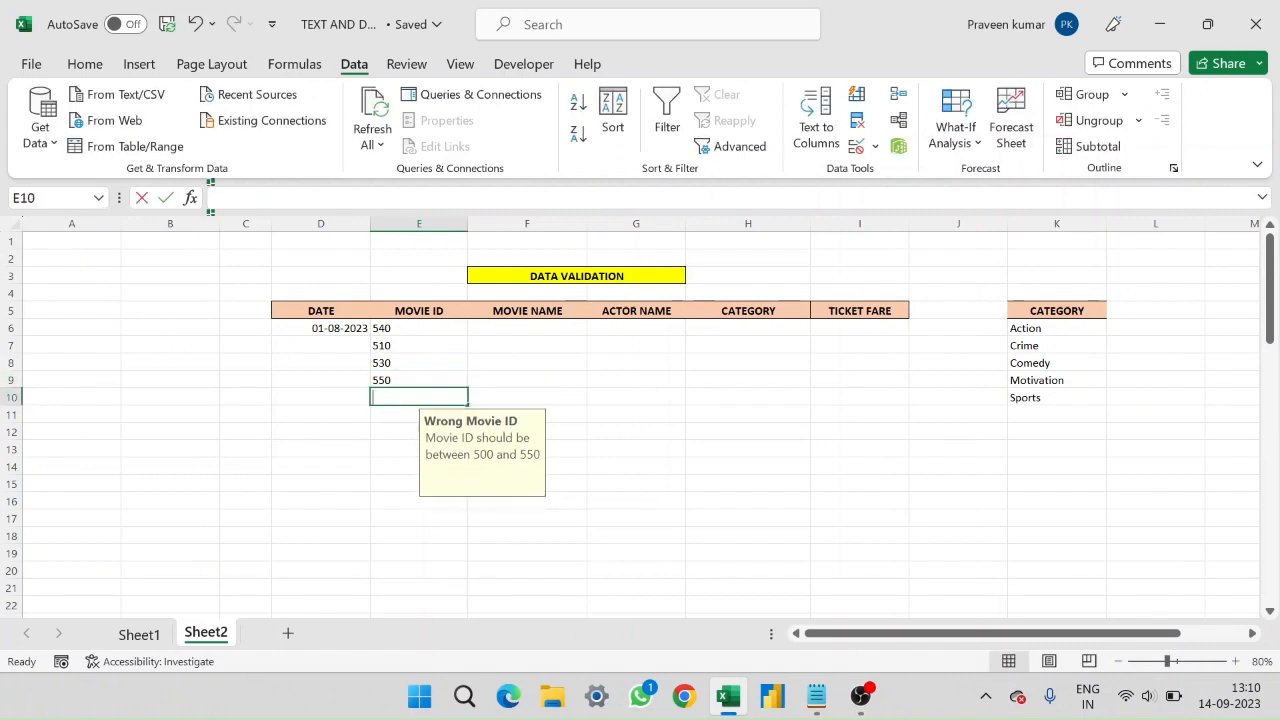
text(551)
key(Return)
click(646, 400)
click(429, 377)
Step: Change the error alert style for cells E6:E10 to Warning and apply it
drag(403, 328, 410, 398)
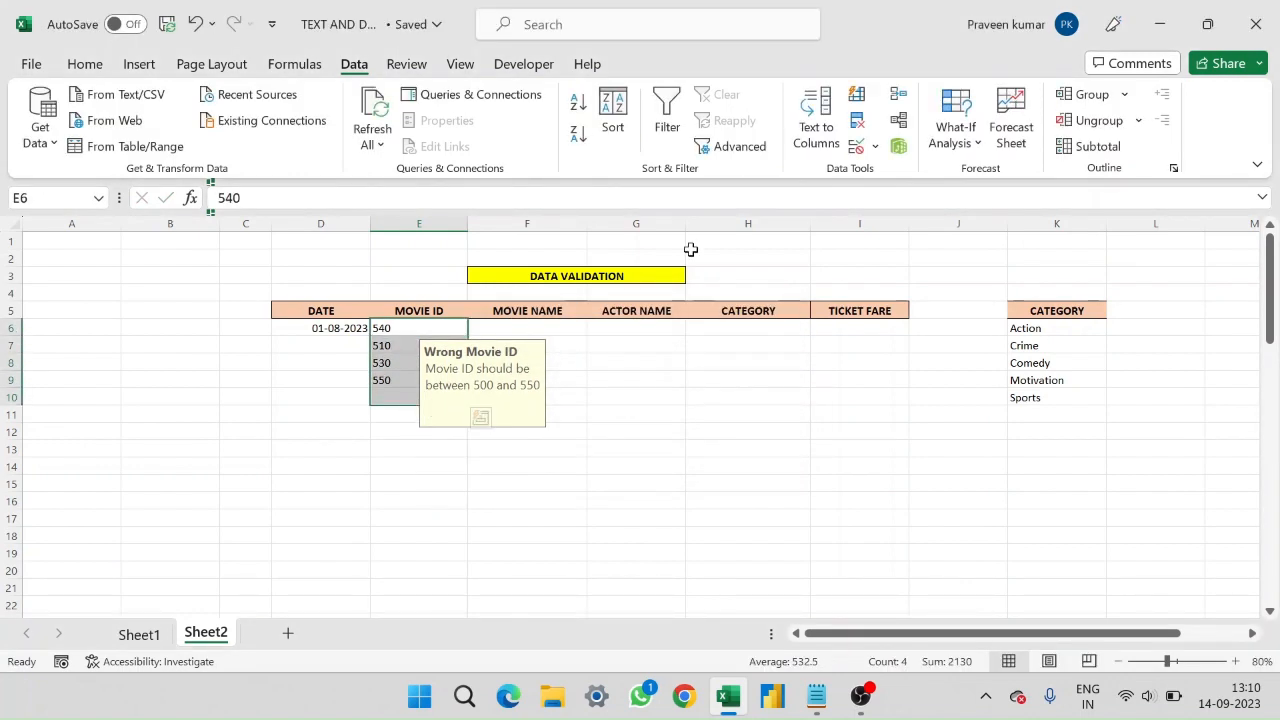
key(alt+a)
key(v)
key(v)
click(378, 321)
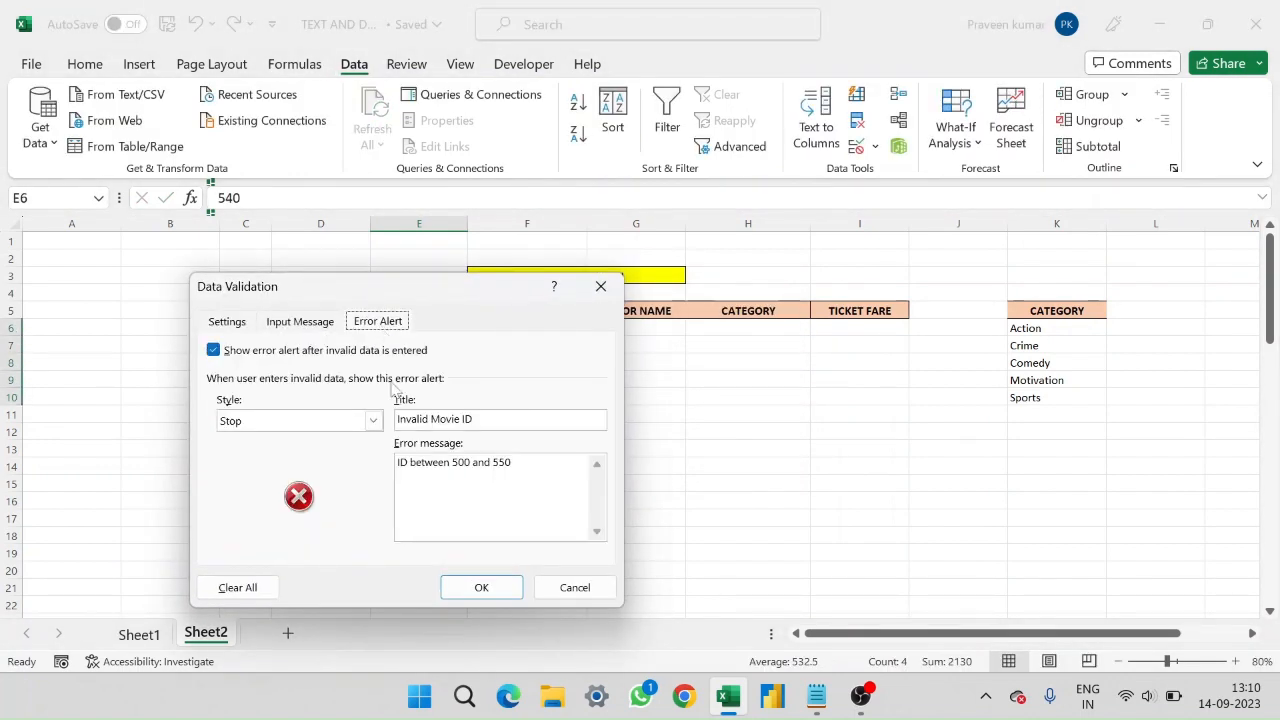
click(373, 420)
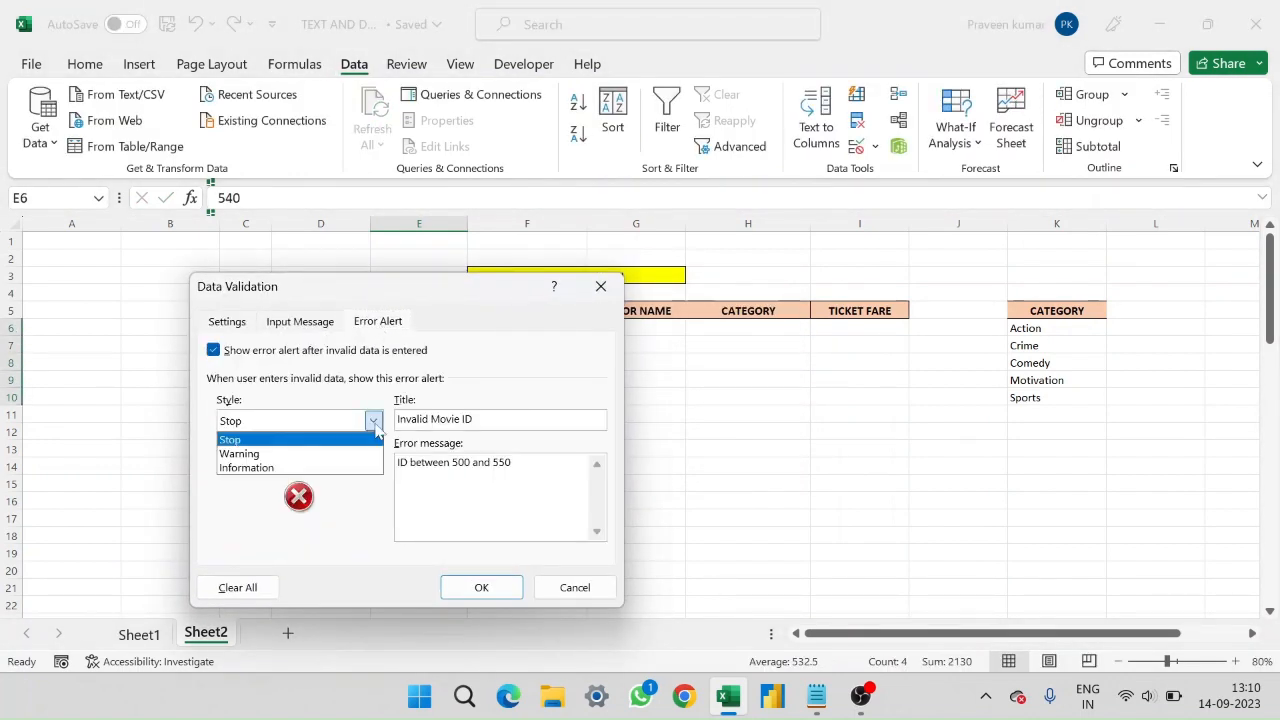
click(333, 455)
click(481, 587)
Step: Try to enter the out-of-range movie ID 555 in cell E10, decline to continue and clear the entry
click(386, 397)
text(5)
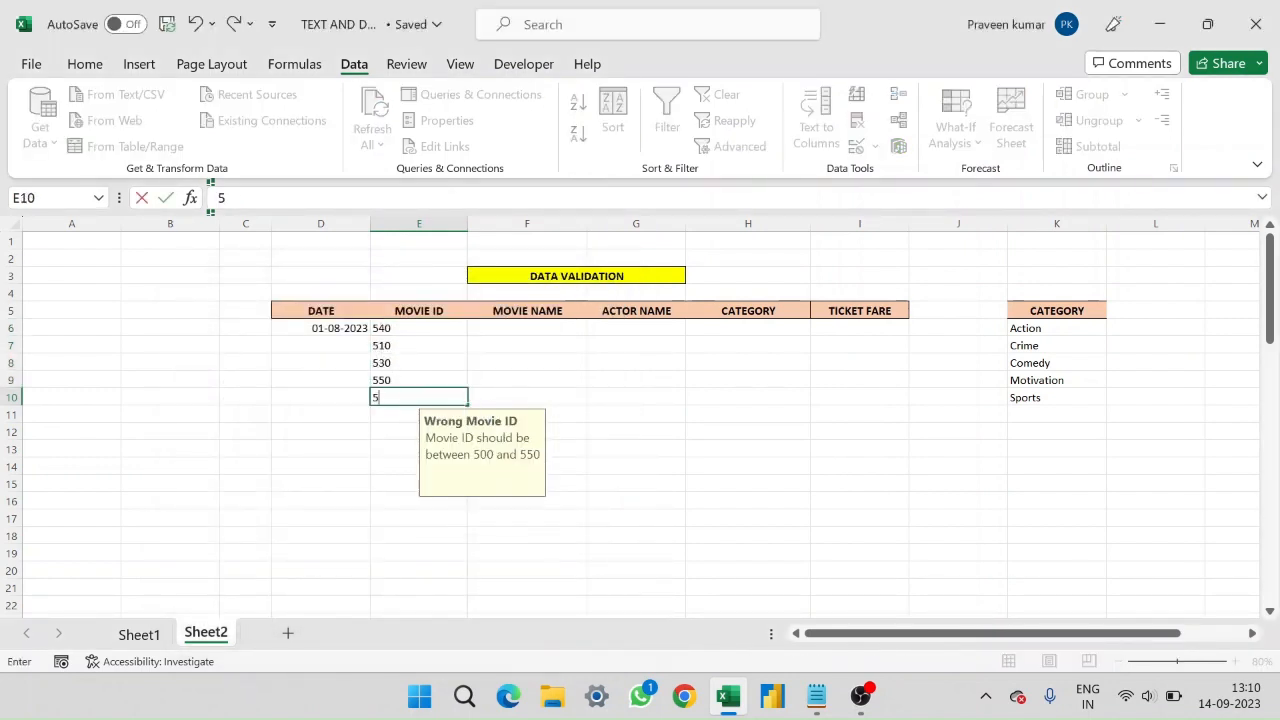
text(55)
key(Return)
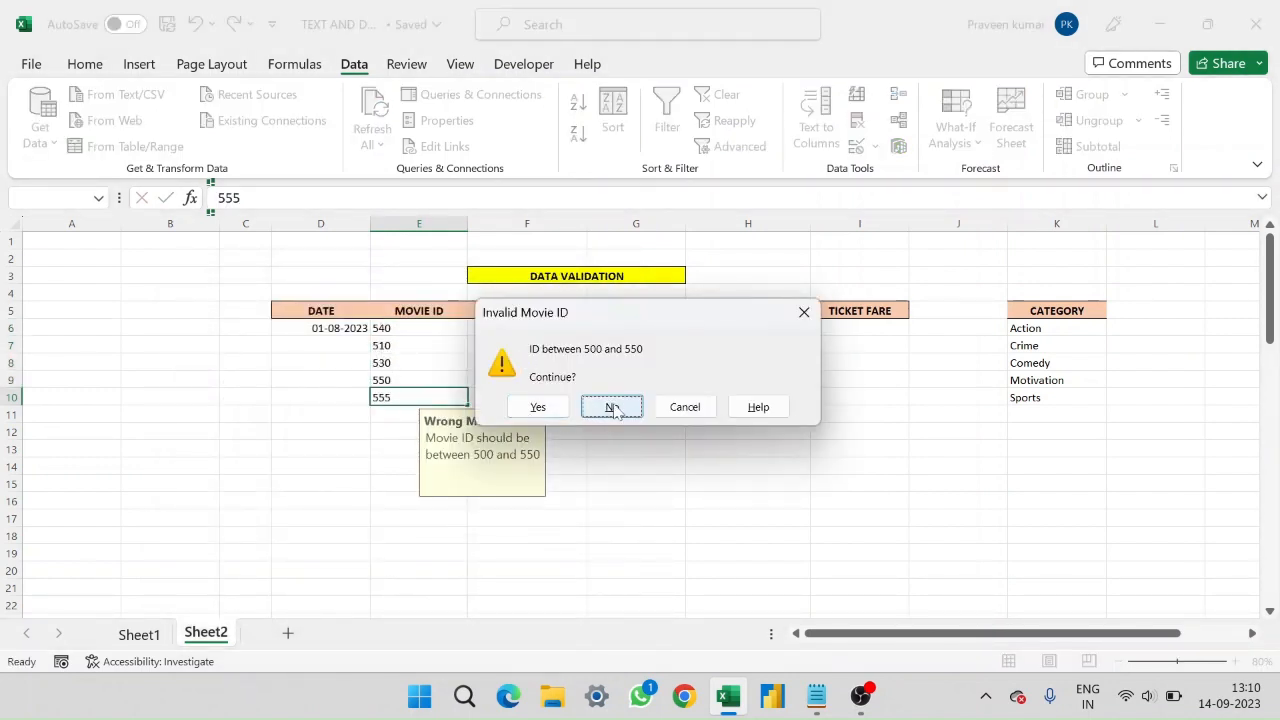
click(611, 407)
key(BackSpace)
click(390, 346)
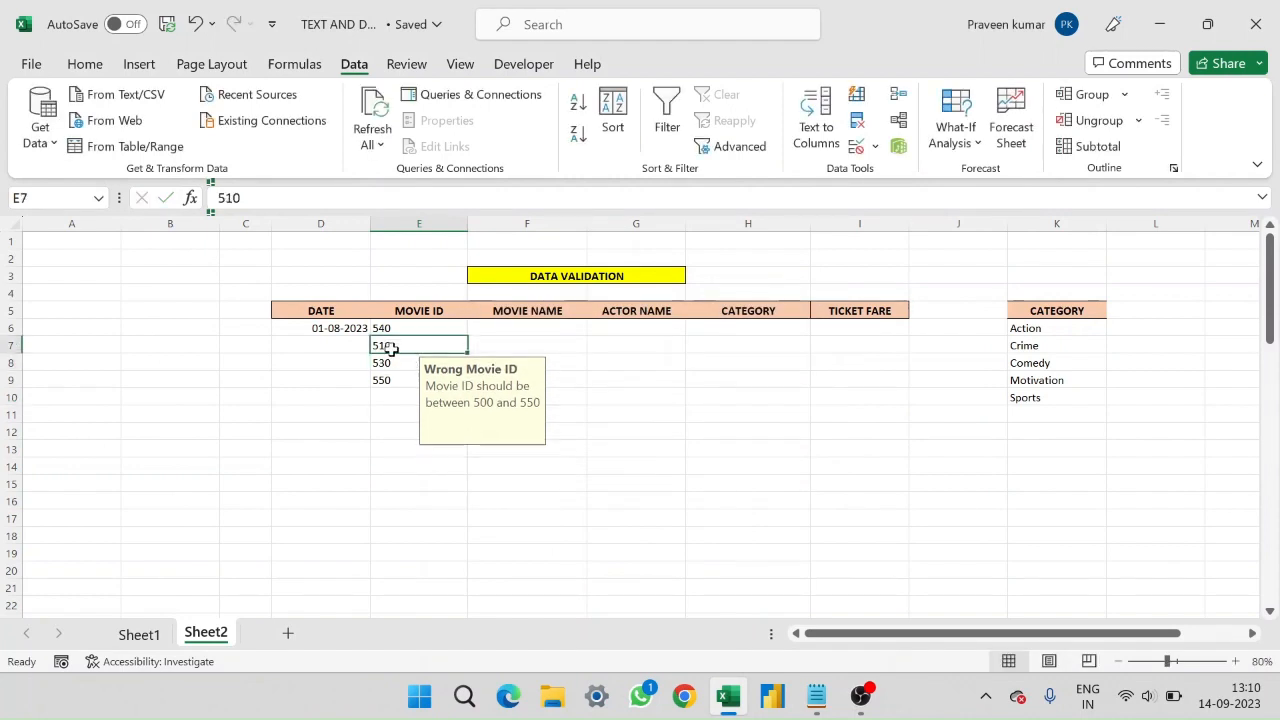
Step: Clear the sample movie IDs from cells E7:E9
drag(390, 346, 400, 377)
key(Delete)
click(329, 343)
click(399, 346)
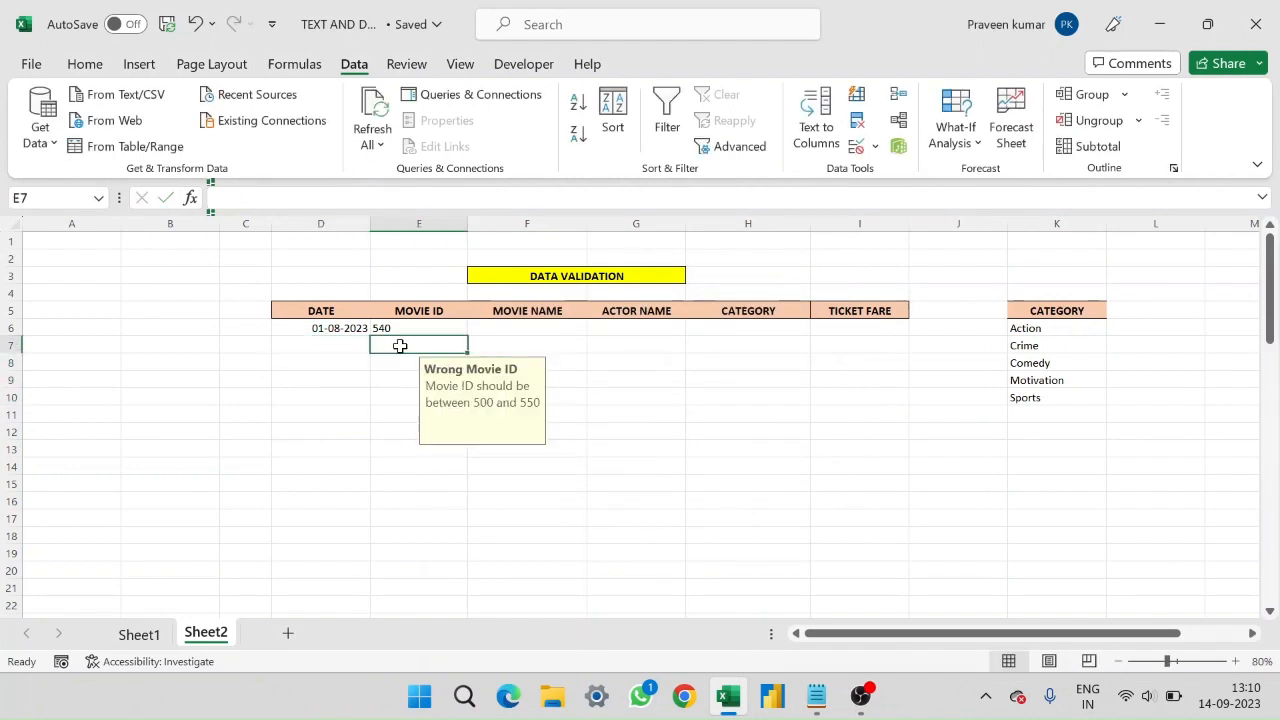
click(506, 342)
click(530, 324)
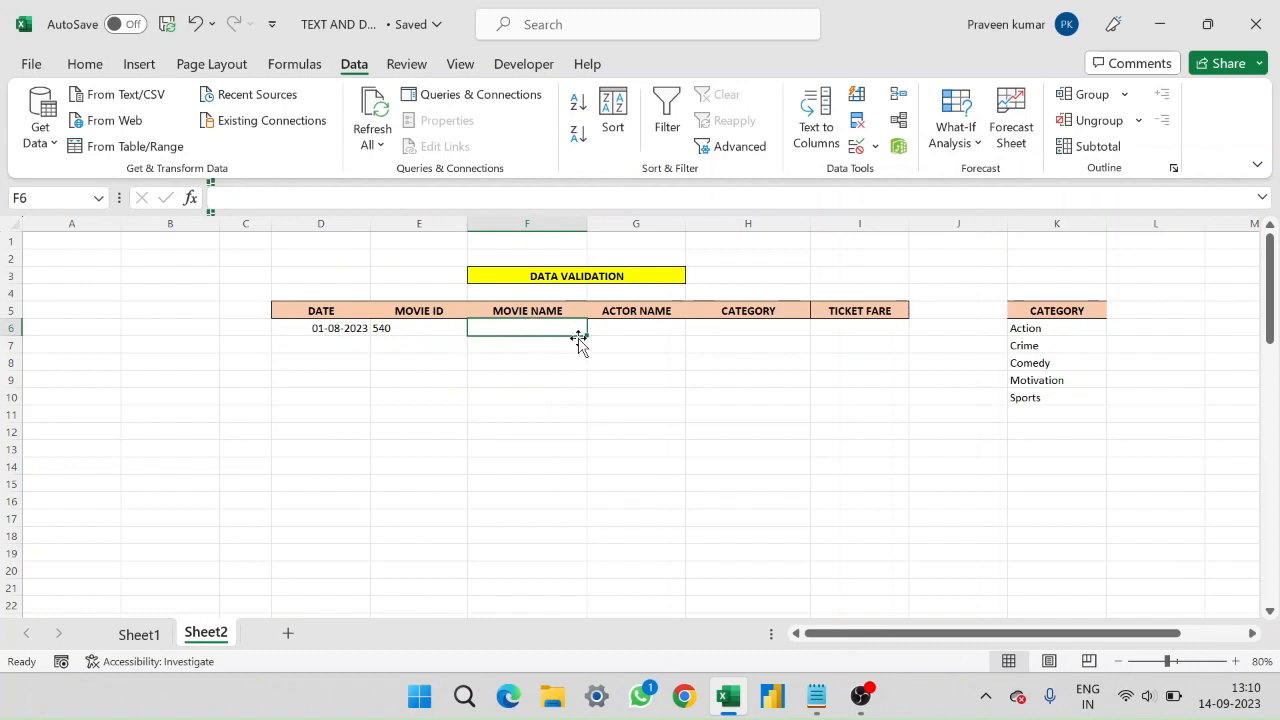
click(707, 331)
click(850, 330)
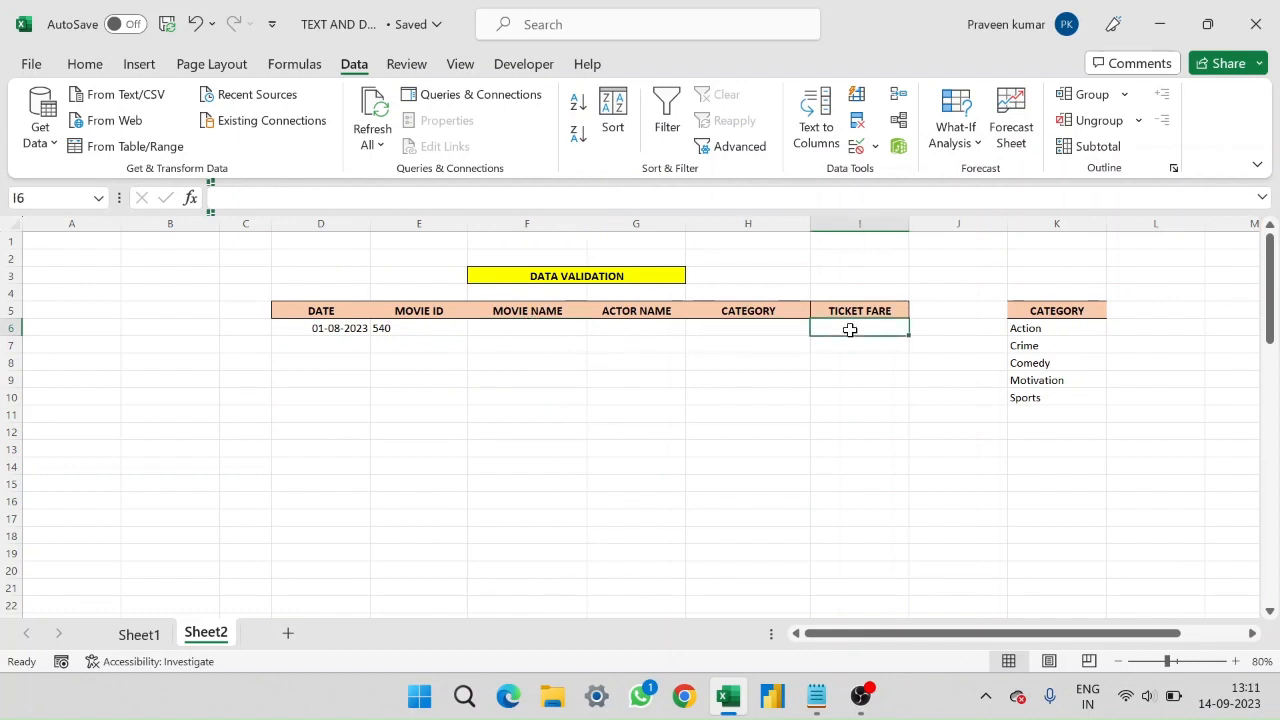
click(527, 329)
click(627, 332)
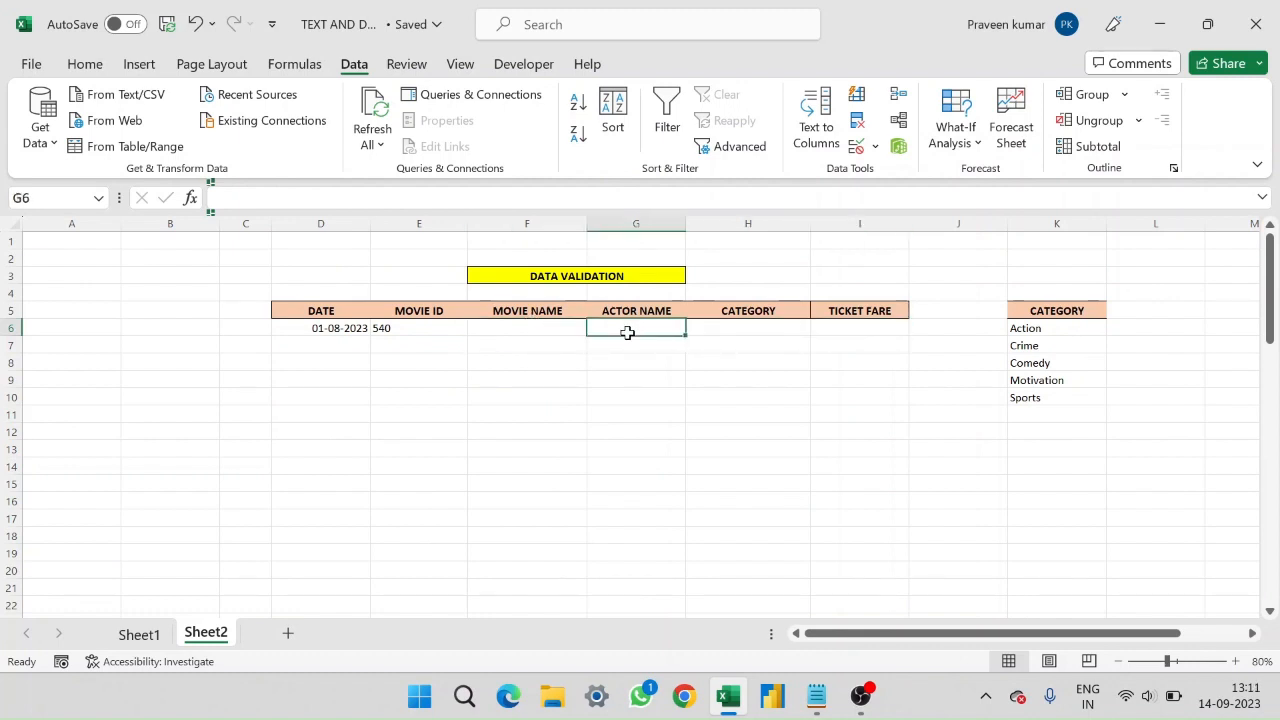
Step: Start a data validation rule for the movie and actor name cells F6:G10 that allows Text length
click(540, 329)
drag(540, 329, 609, 392)
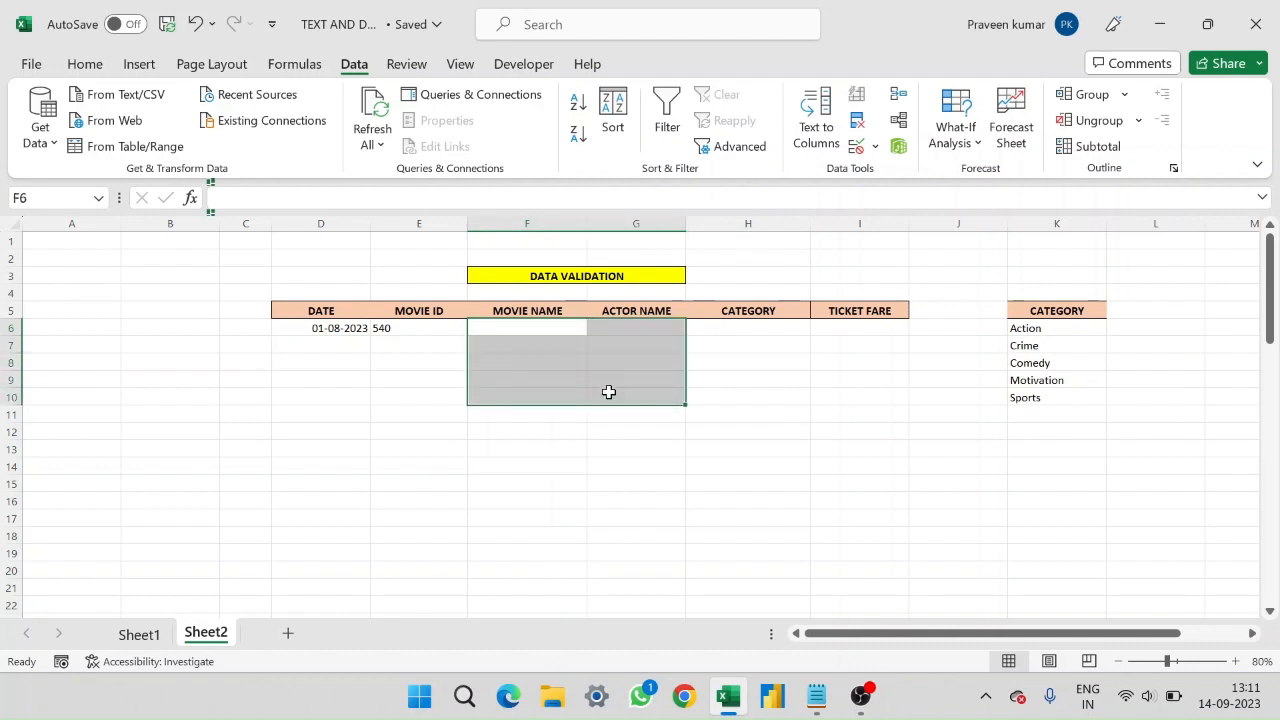
click(858, 145)
click(901, 180)
click(230, 321)
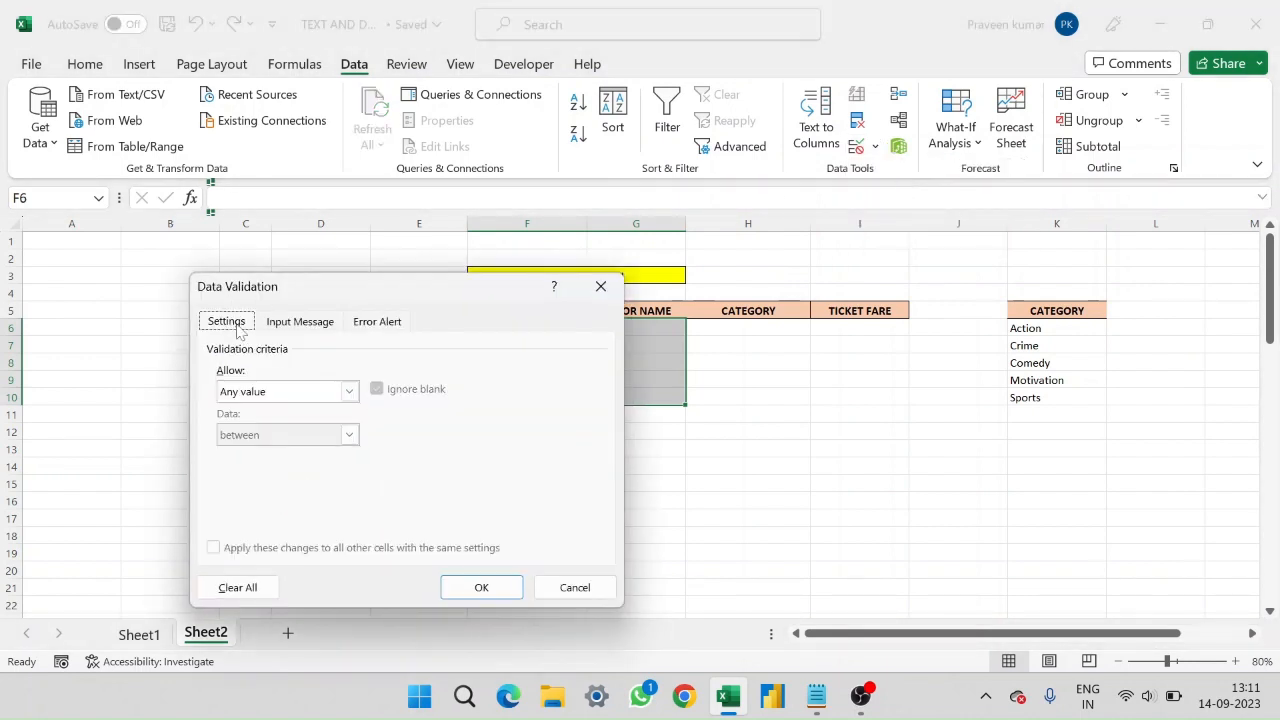
click(349, 391)
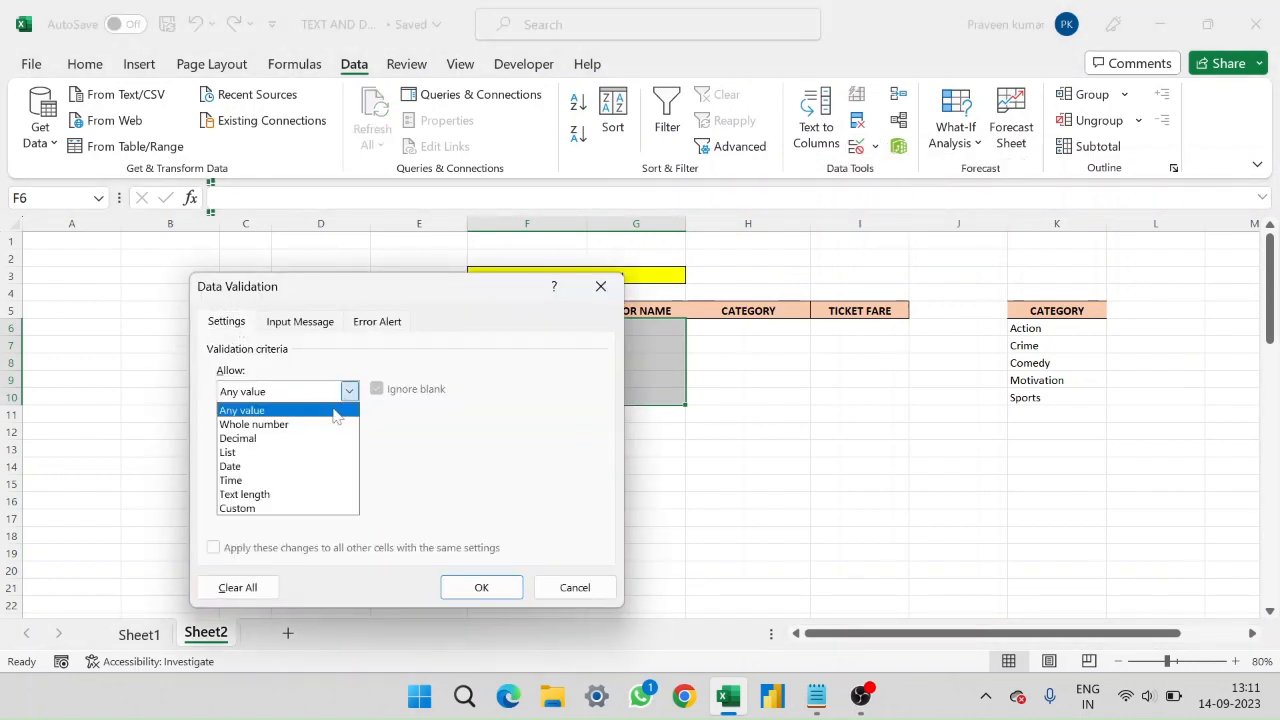
click(300, 495)
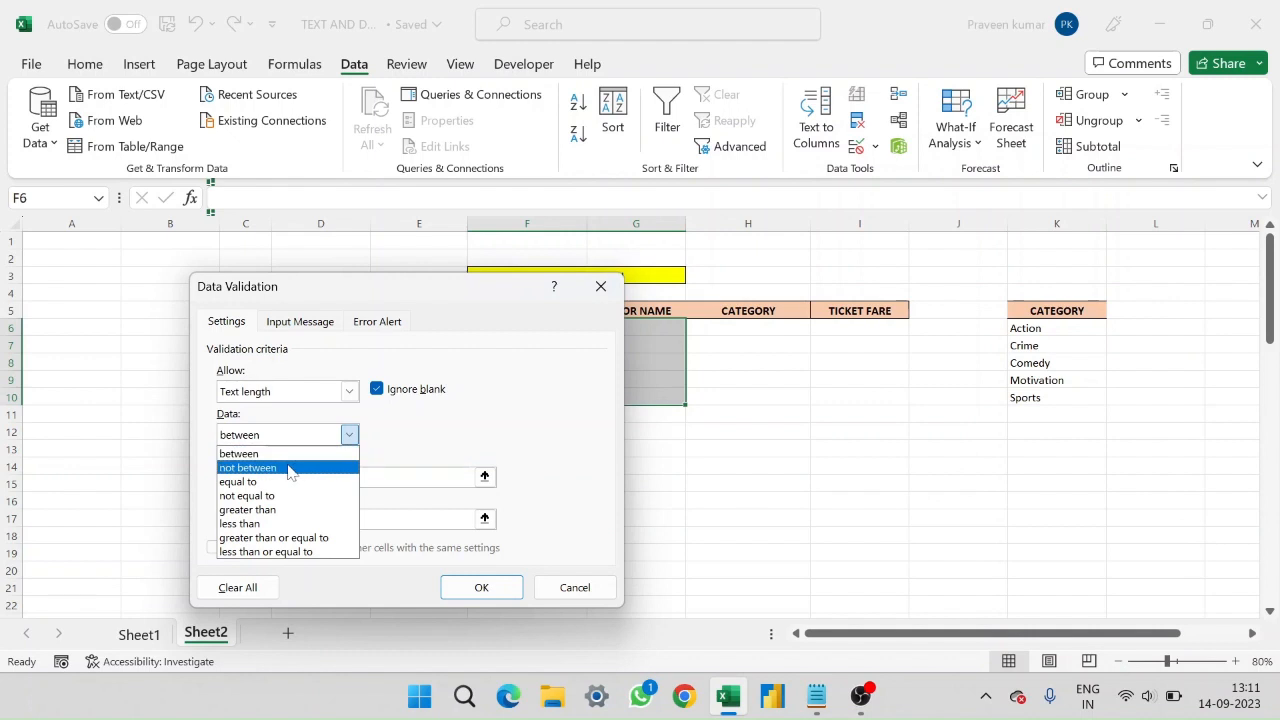
Step: Restrict the text length to between a minimum of 1 and a maximum of 10 and apply the rule
click(292, 455)
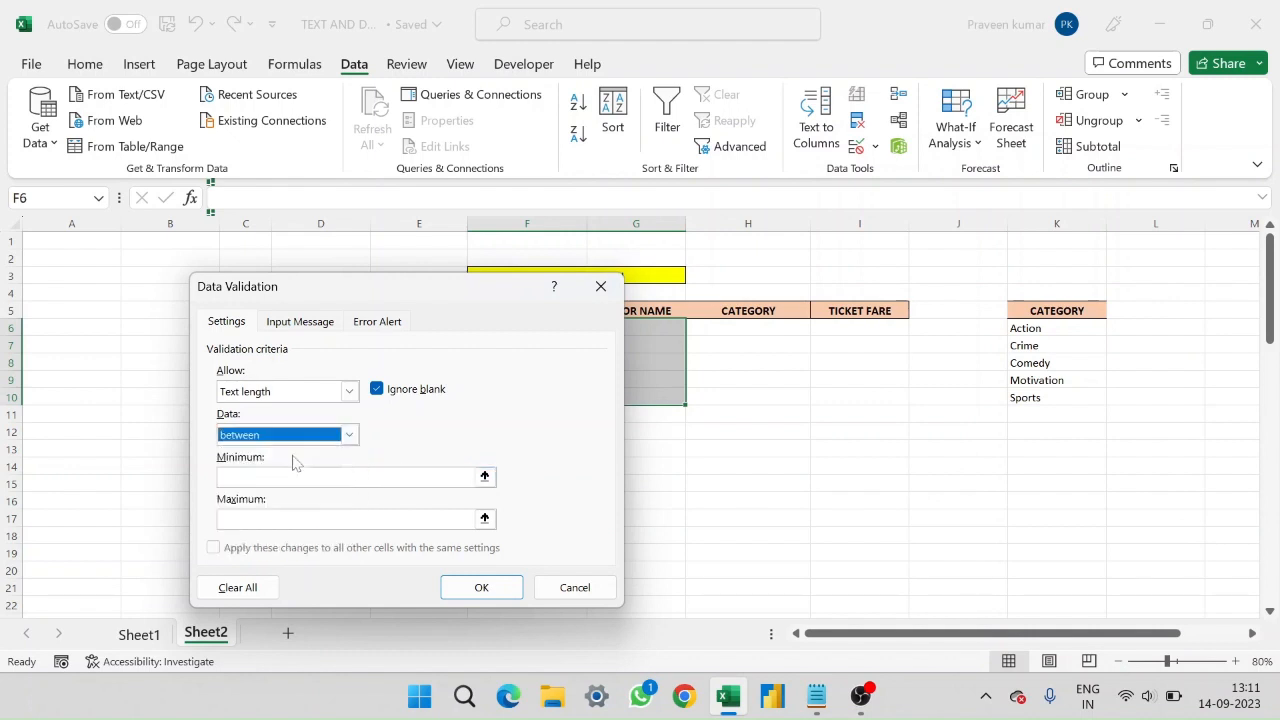
click(292, 477)
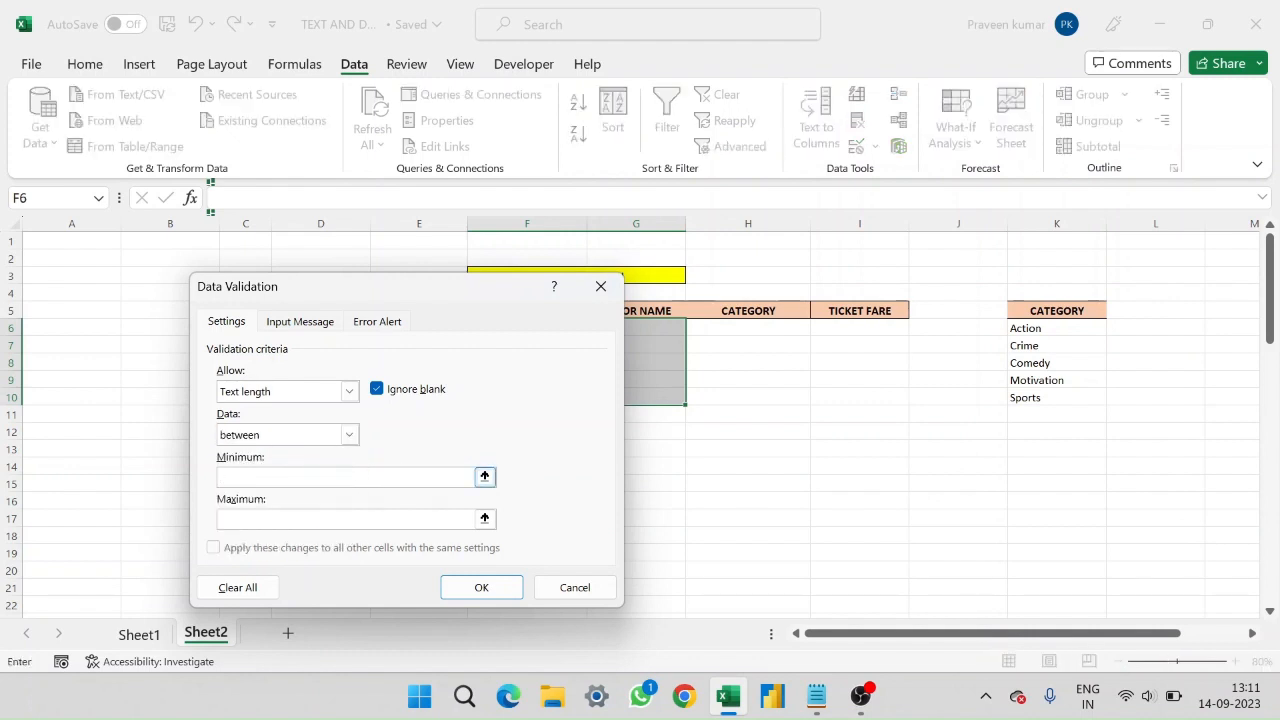
click(265, 518)
key(Return)
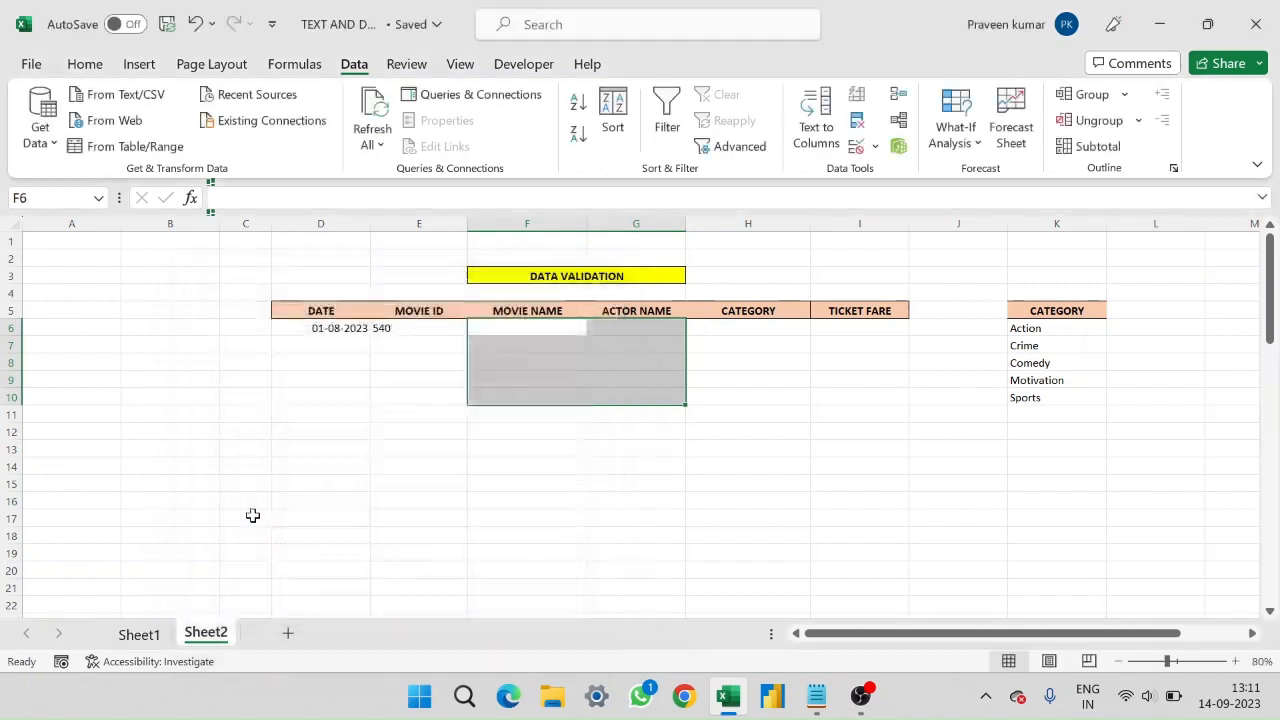
Step: Test the text length rule with the one-character entry 0 in cell F6, and clear the entry
click(528, 327)
key(Return)
click(528, 327)
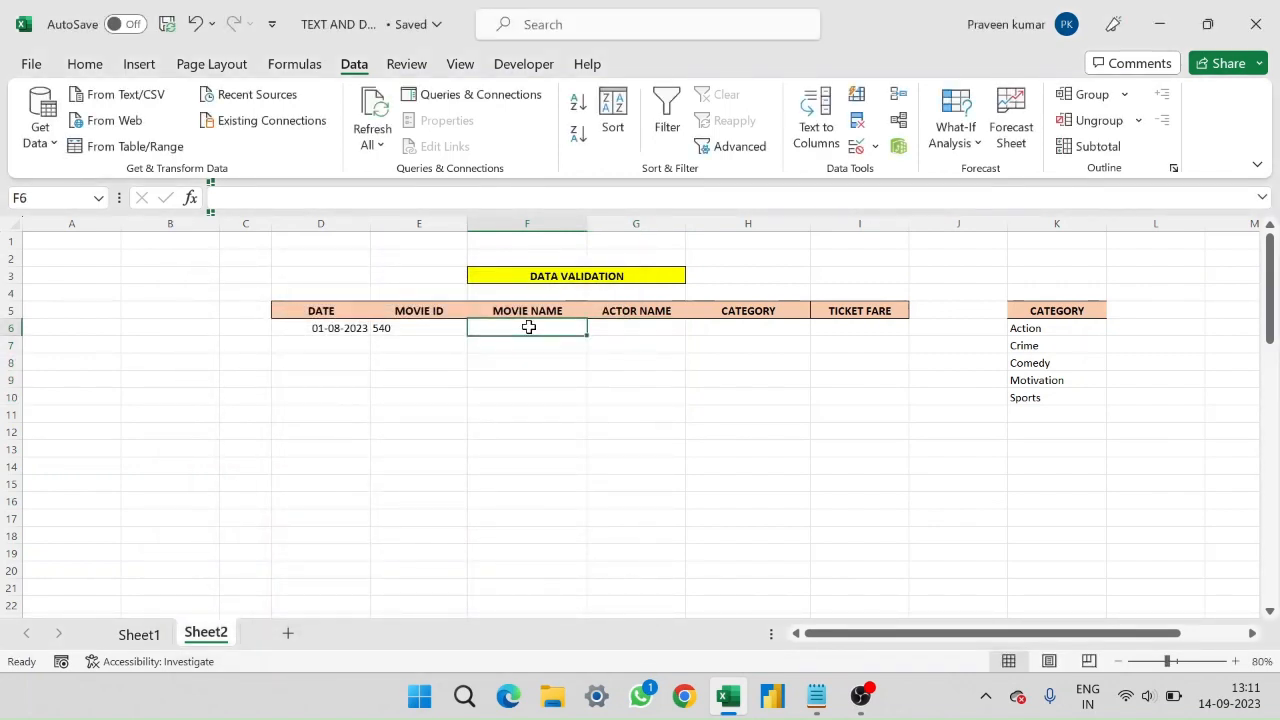
text(0)
key(Return)
click(529, 327)
key(BackSpace)
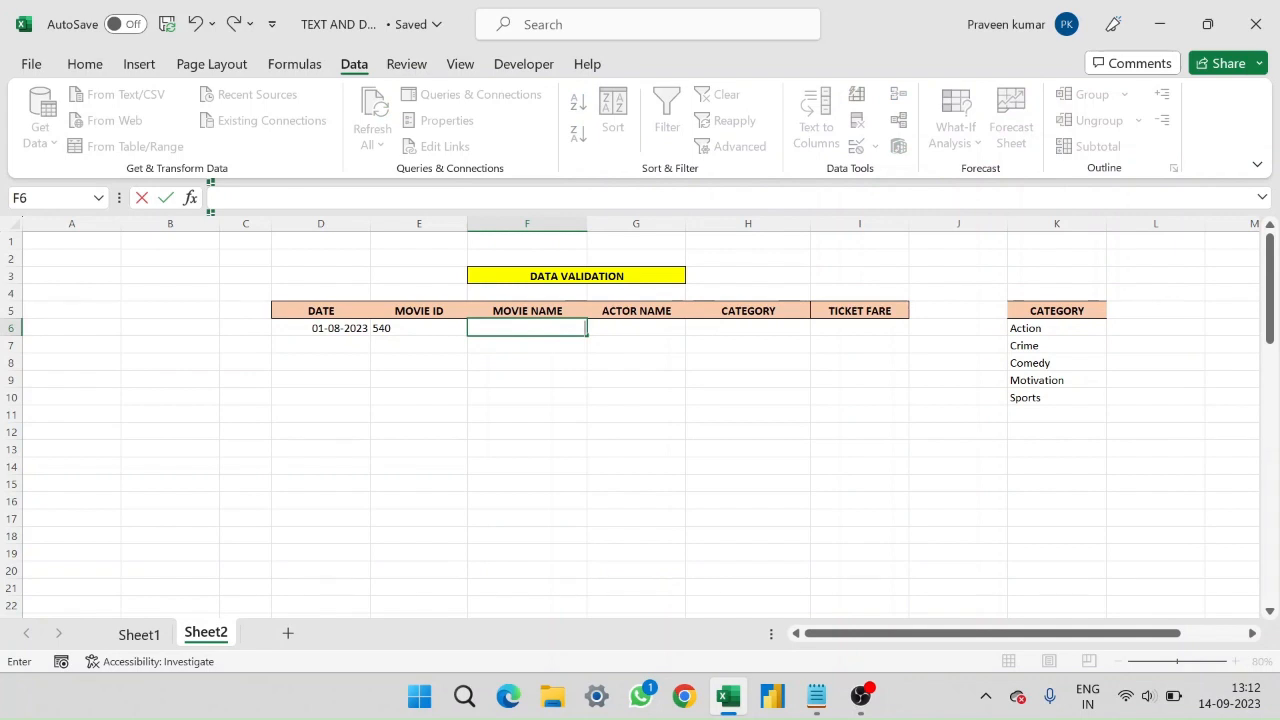
Step: Enter the movie name bigil in cell F6 and the single letter p in cell F7
text(bigil)
key(Return)
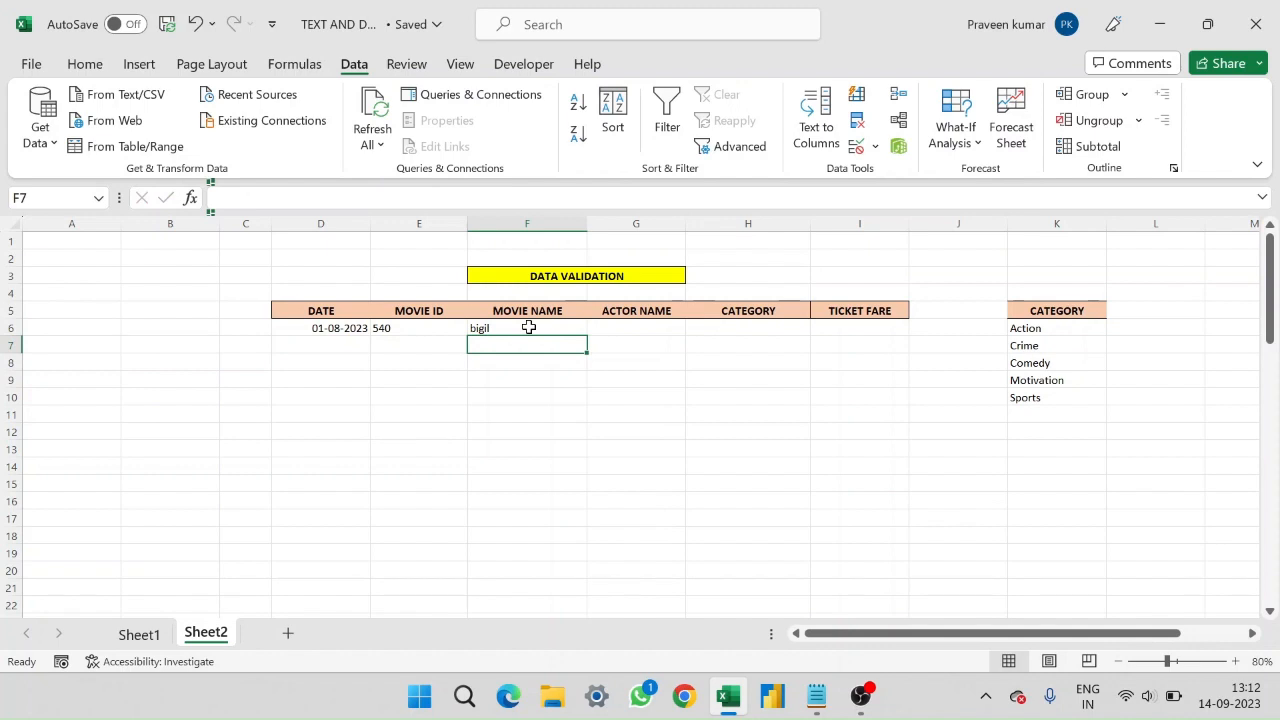
text(p)
Step: Change the minimum text length for the movie name cells F6:F10 to 3 and apply it
drag(528, 327, 535, 396)
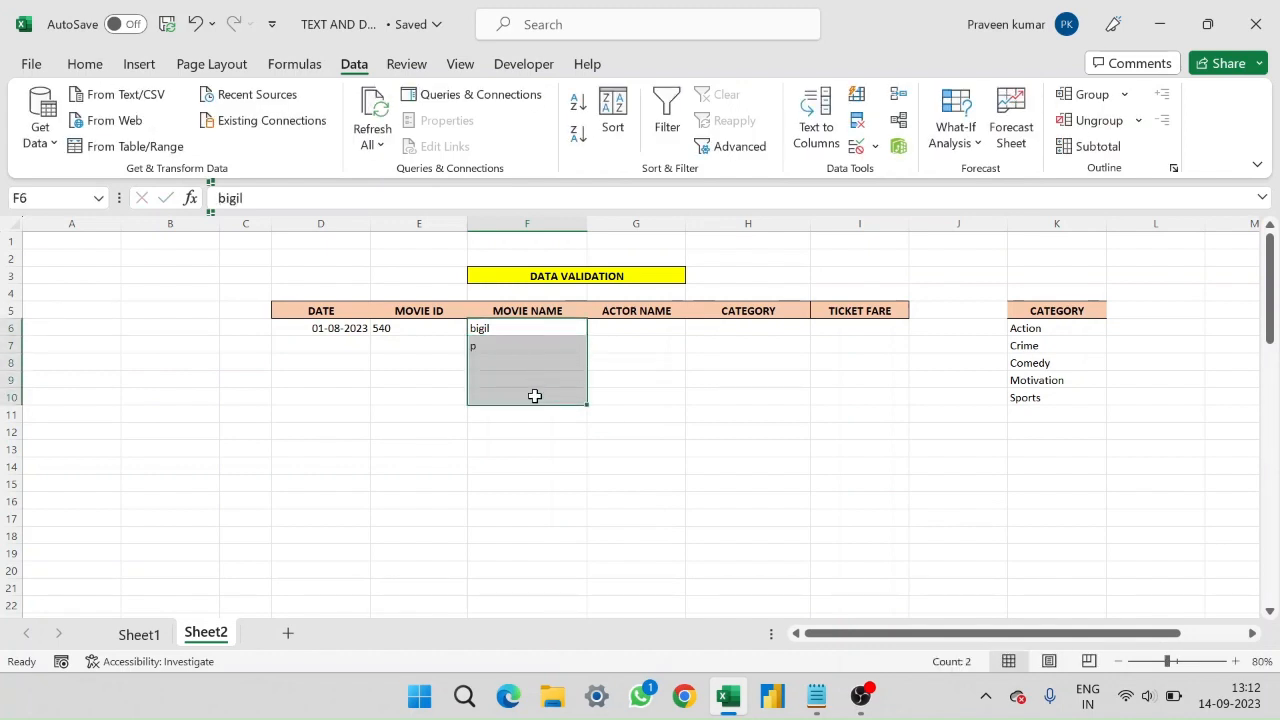
click(856, 145)
click(470, 476)
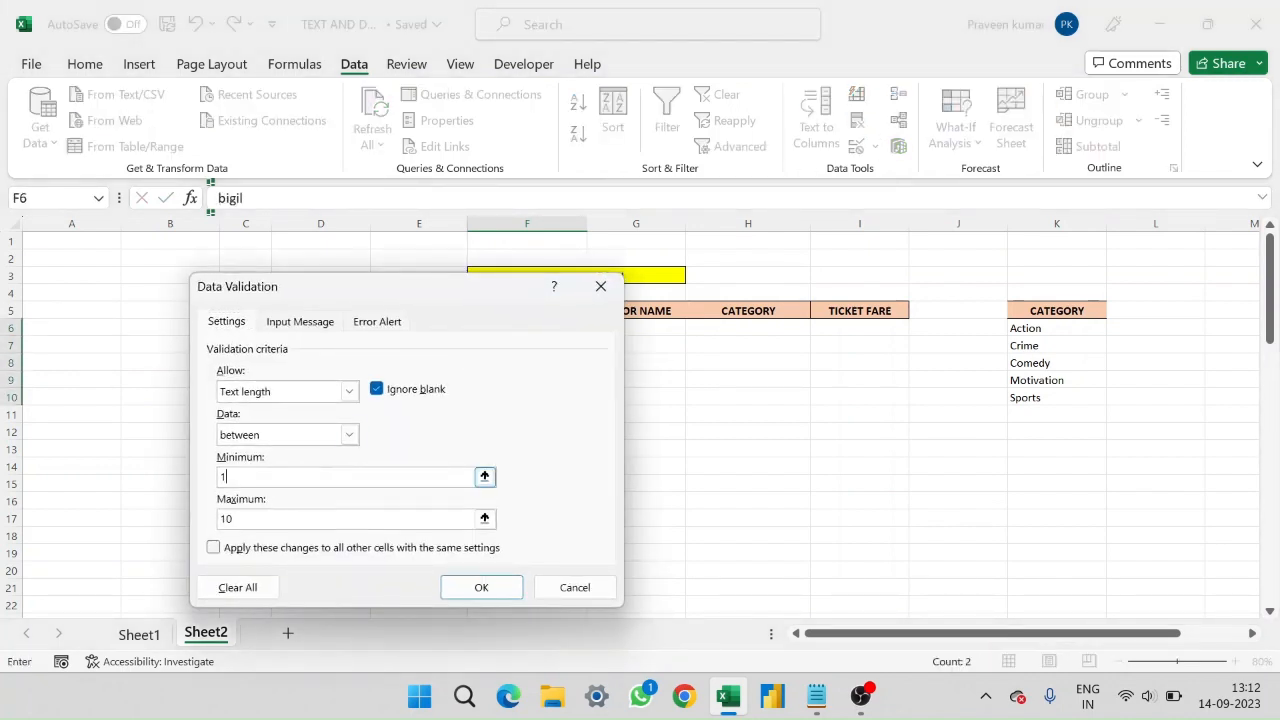
click(458, 592)
Step: Try to replace the entry in cell F7 with the two-letter text ee, and cancel the entry
click(477, 344)
key(BackSpace)
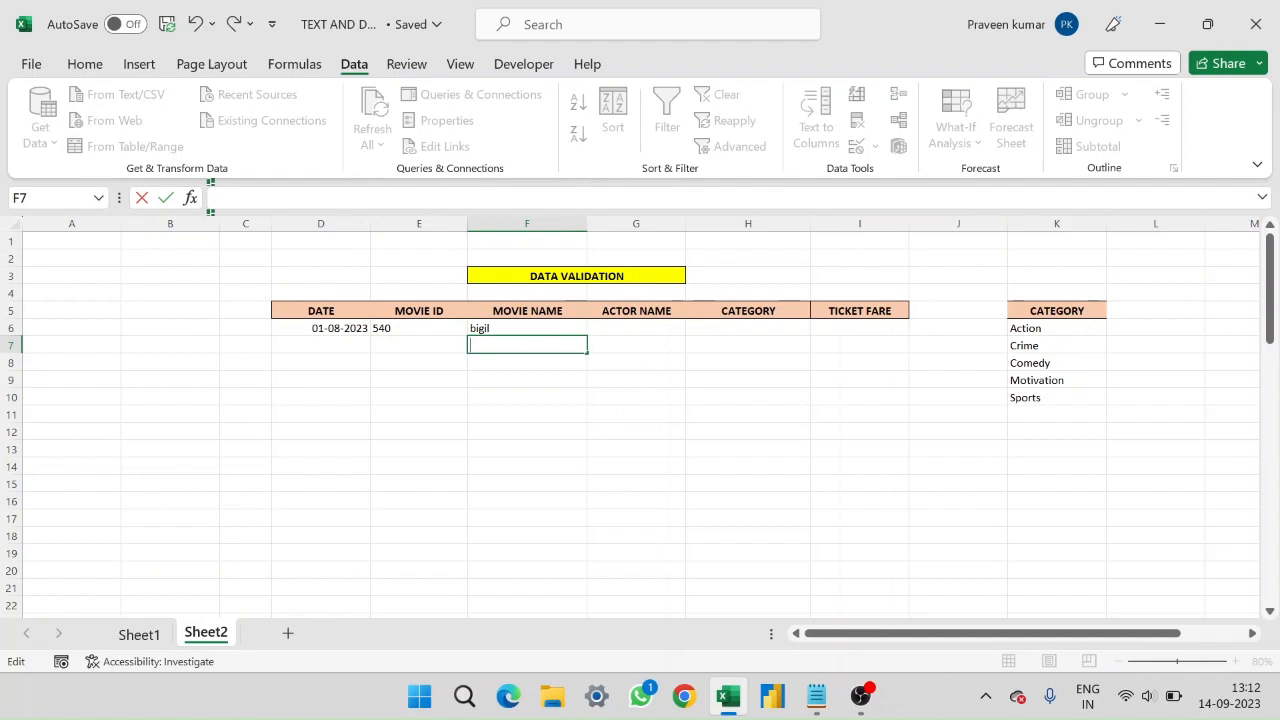
text(ee)
key(Return)
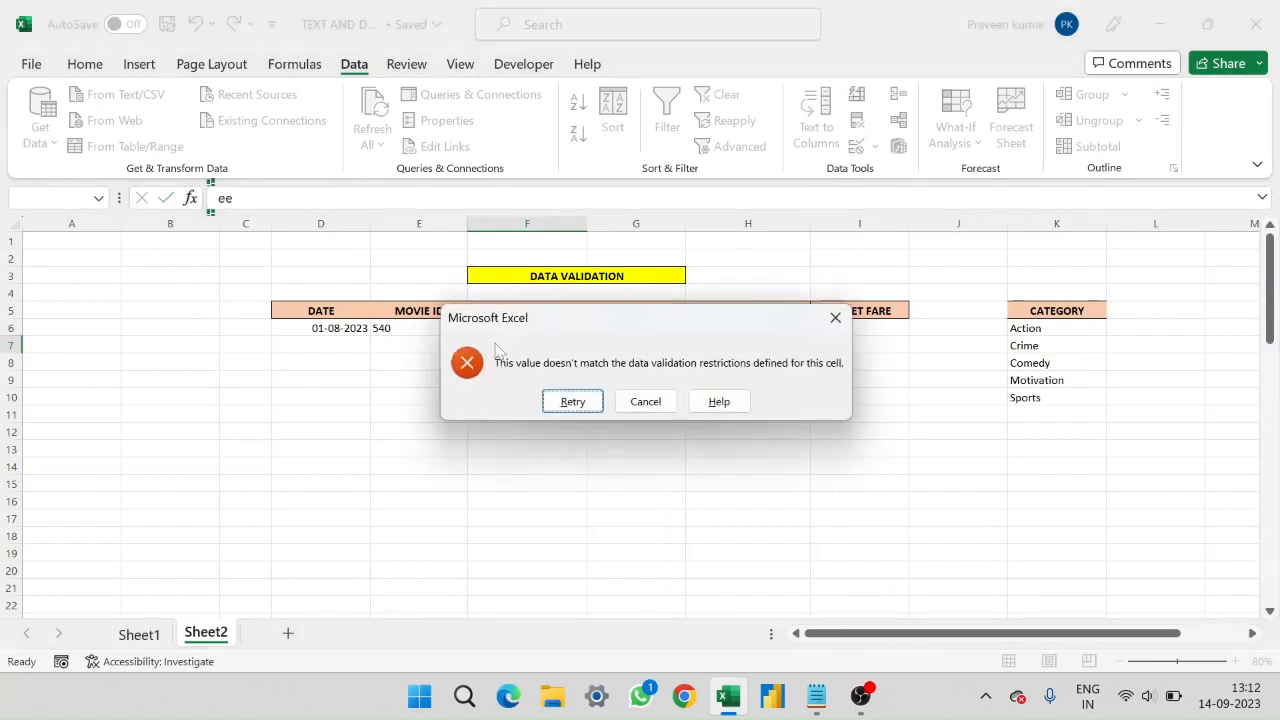
click(645, 401)
Step: Enter the three-letter movie name leo in cell F7
key(BackSpace)
text(leo)
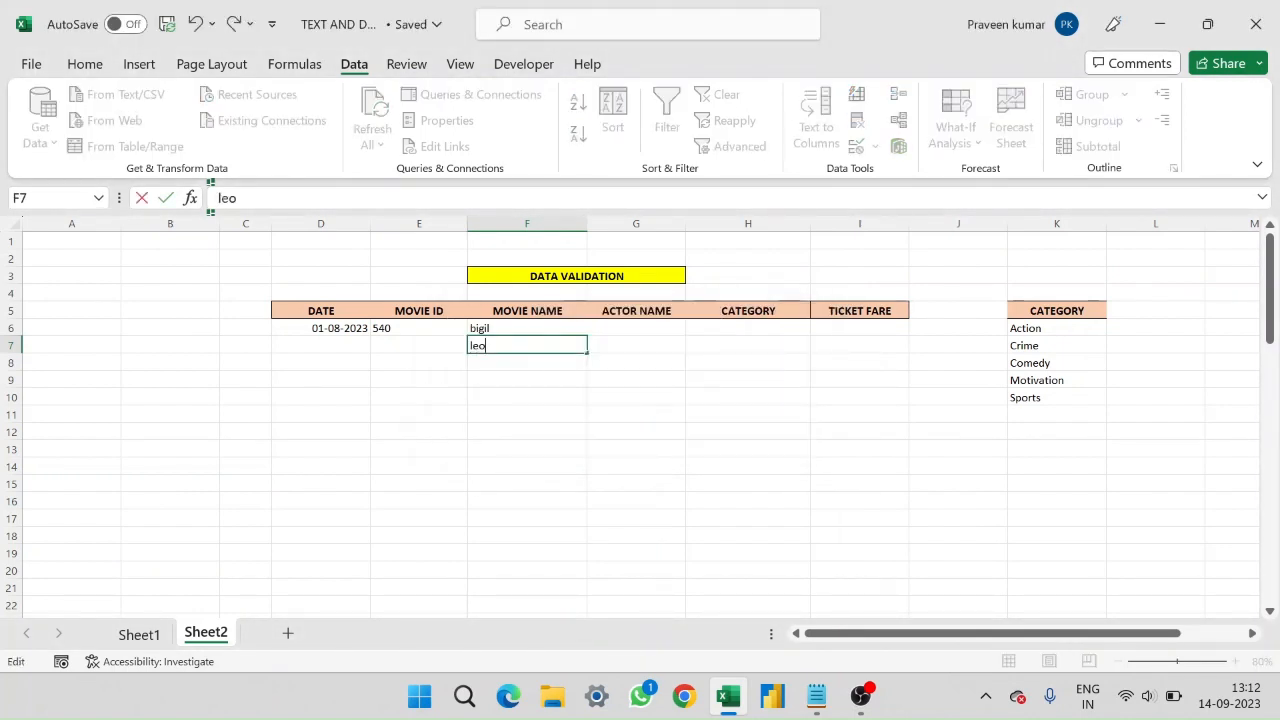
key(Return)
click(496, 345)
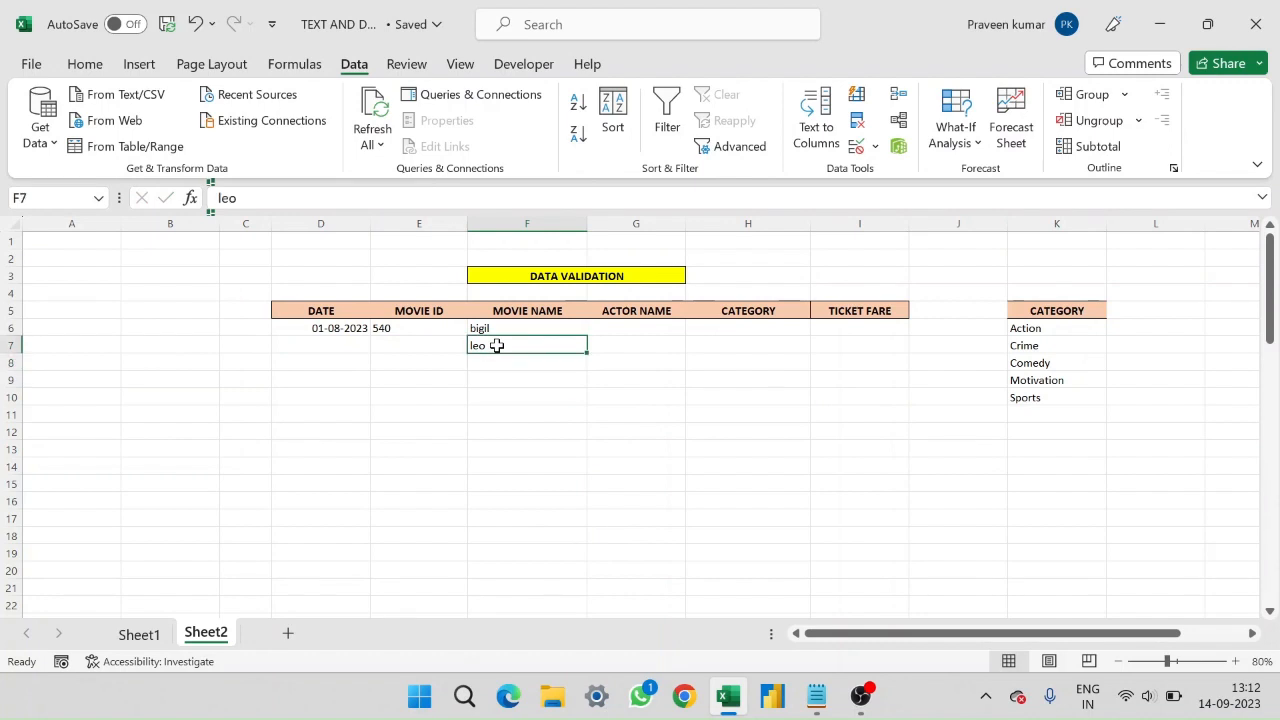
Step: Try to enter the overlong movie name Panchathanthiram in cell F8, retry it once and cancel the entry
click(483, 357)
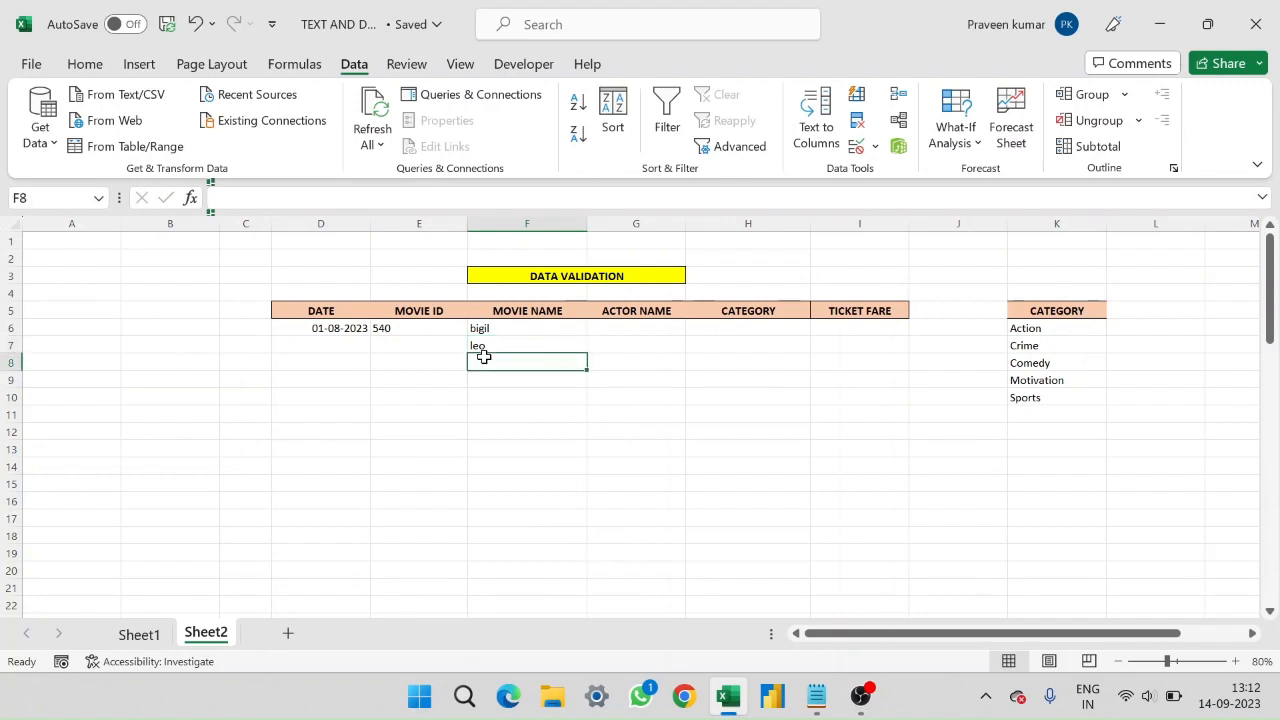
text(P)
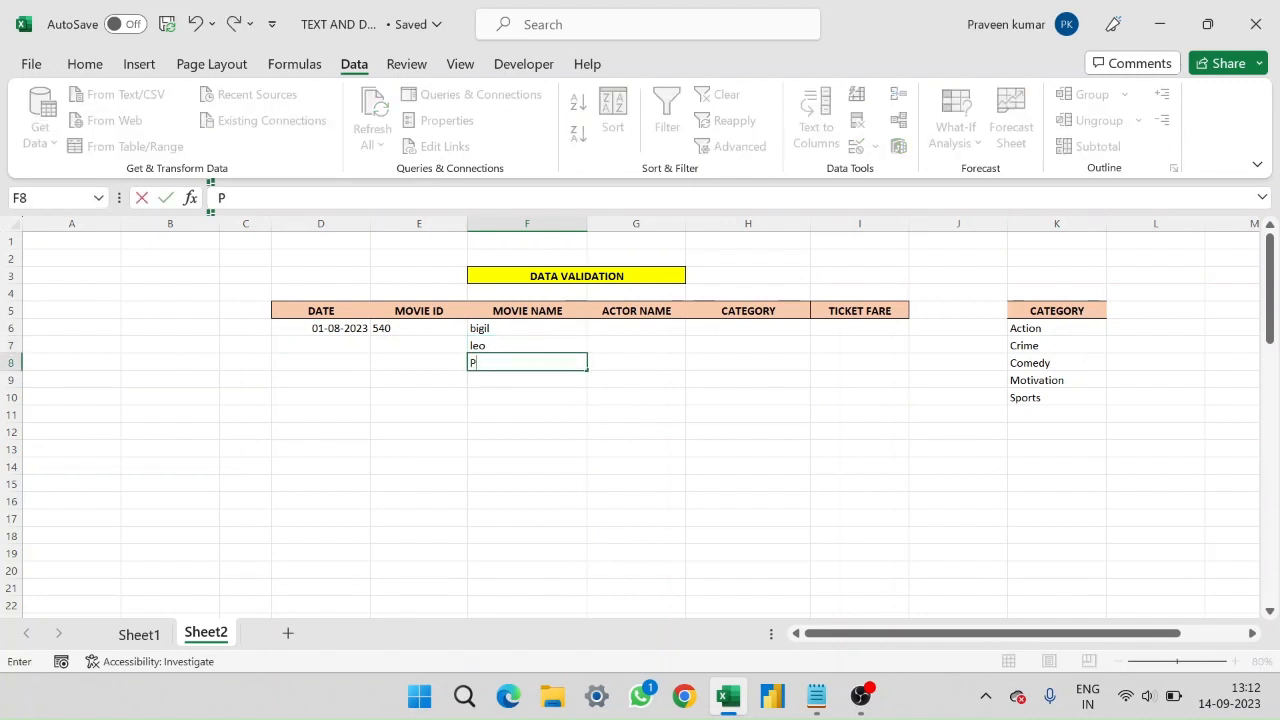
text(anchathanthi)
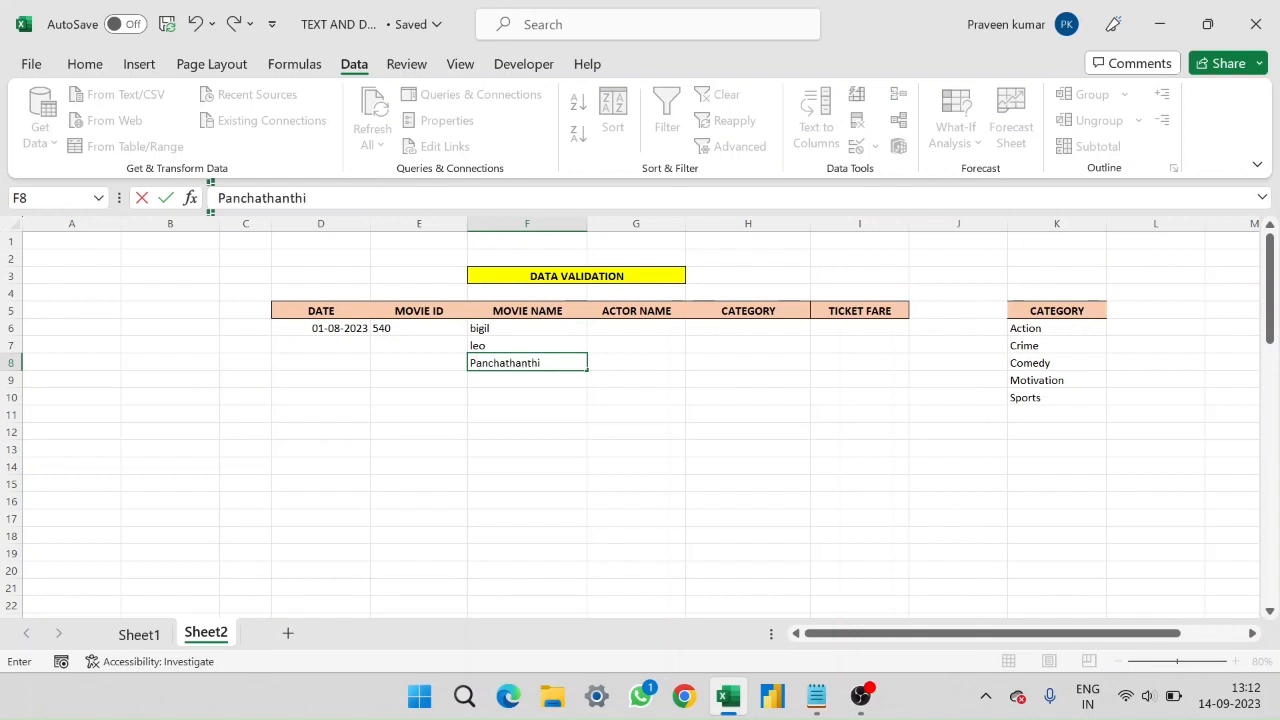
text(ram)
key(Return)
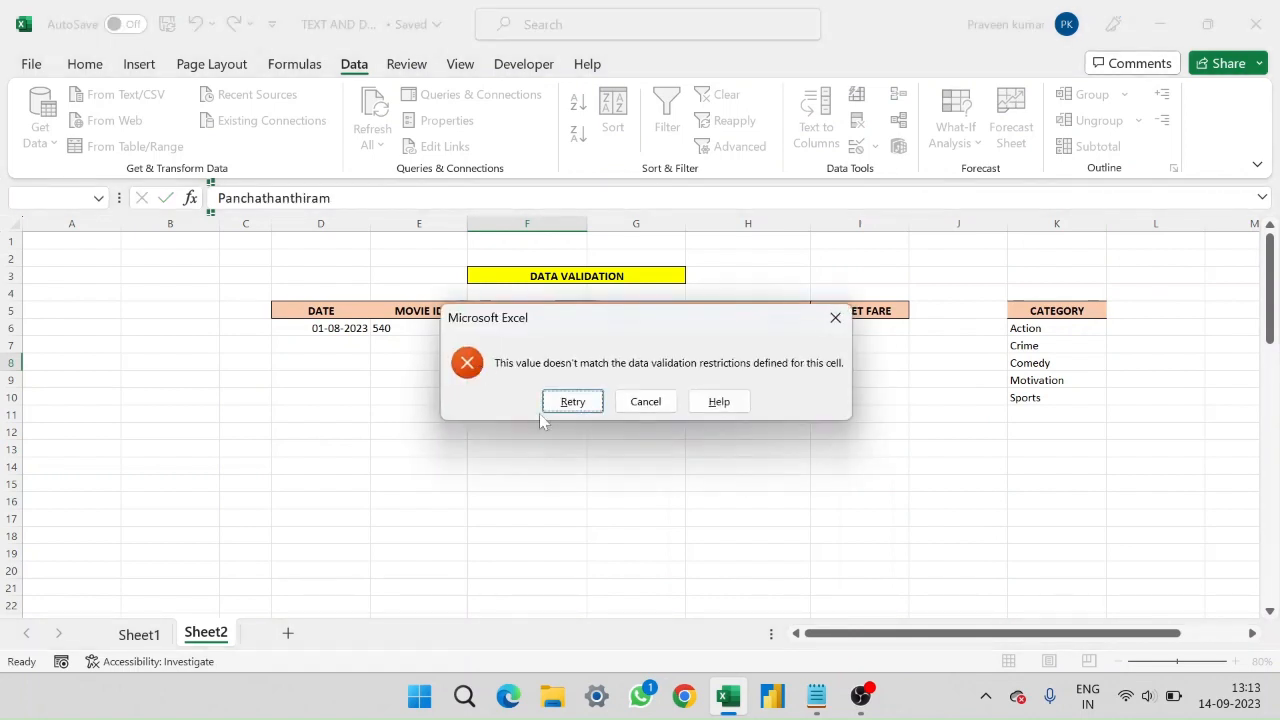
click(573, 401)
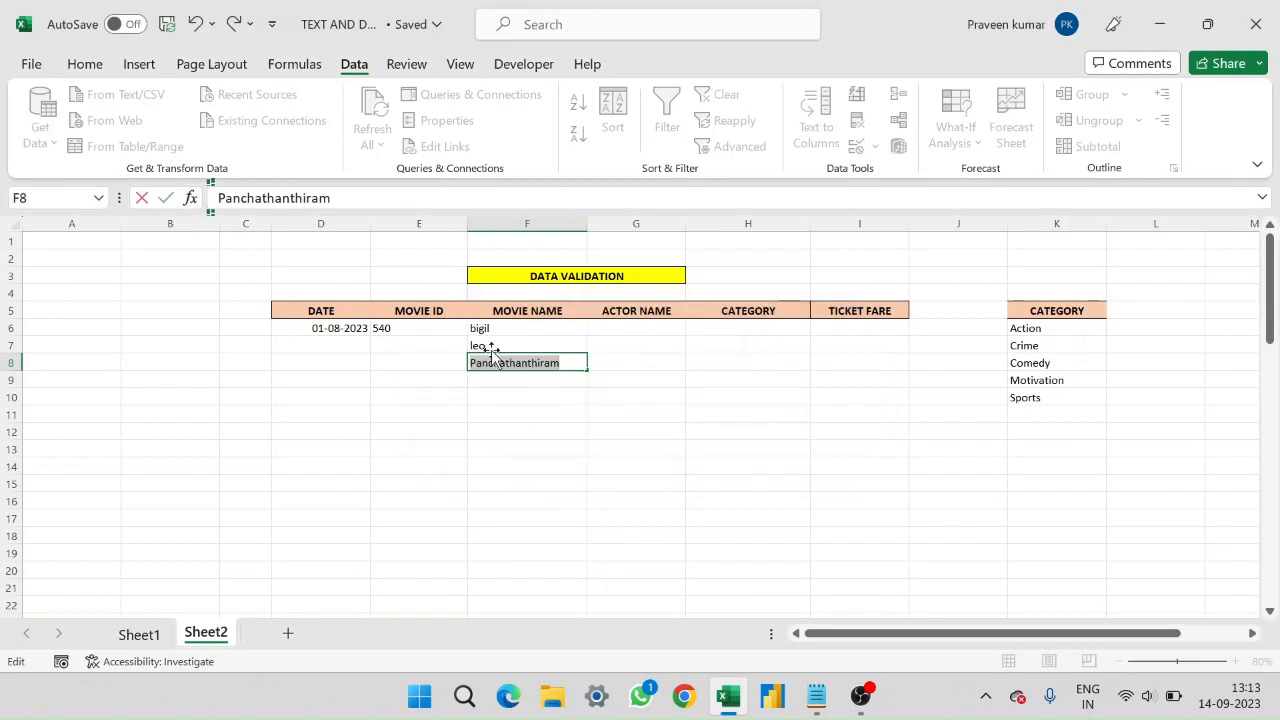
key(Return)
click(645, 401)
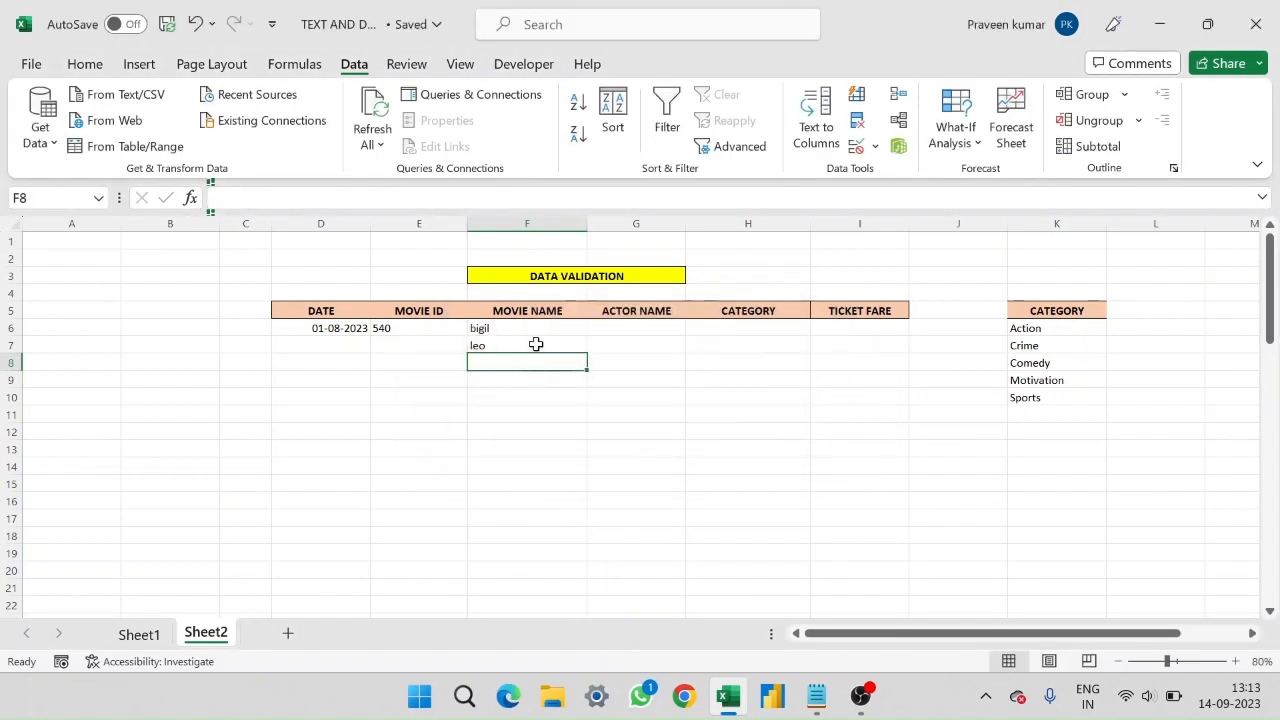
Step: Clear the movie name in cell F7 and capitalize the one in cell F6 as Bigil
click(534, 341)
key(Delete)
double_click(512, 326)
double_click(480, 328)
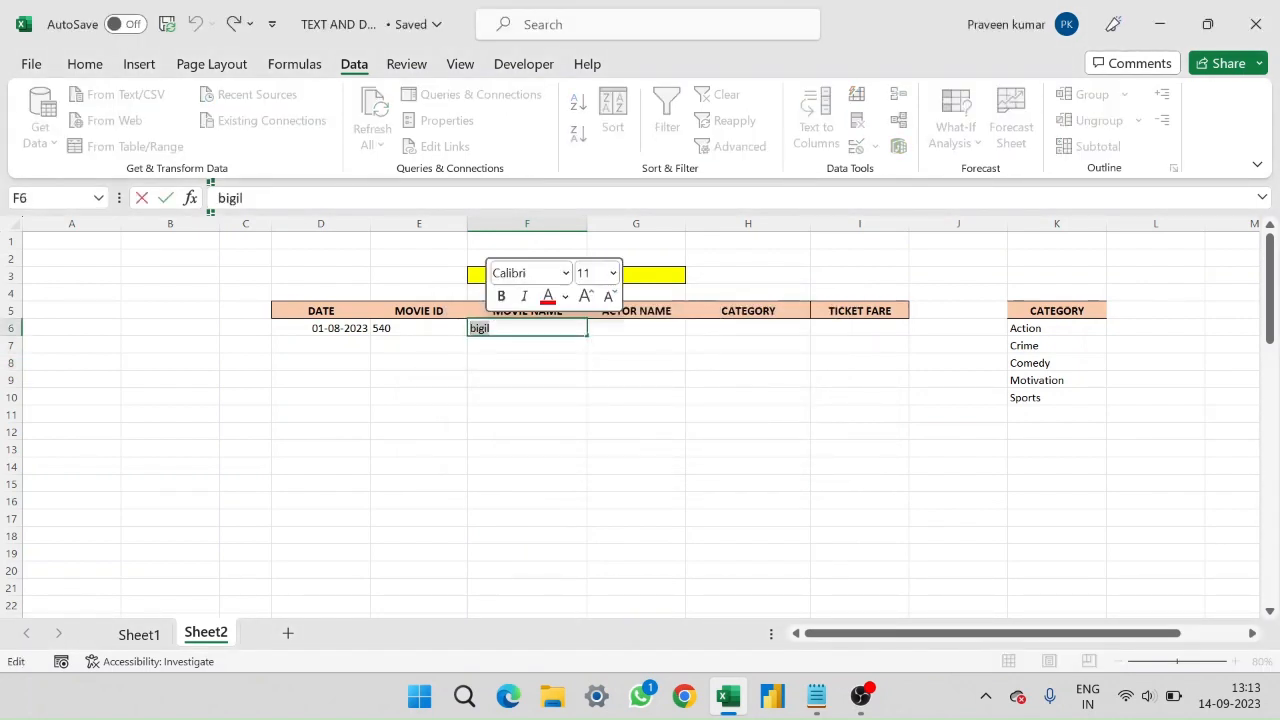
text(Bigil)
key(Return)
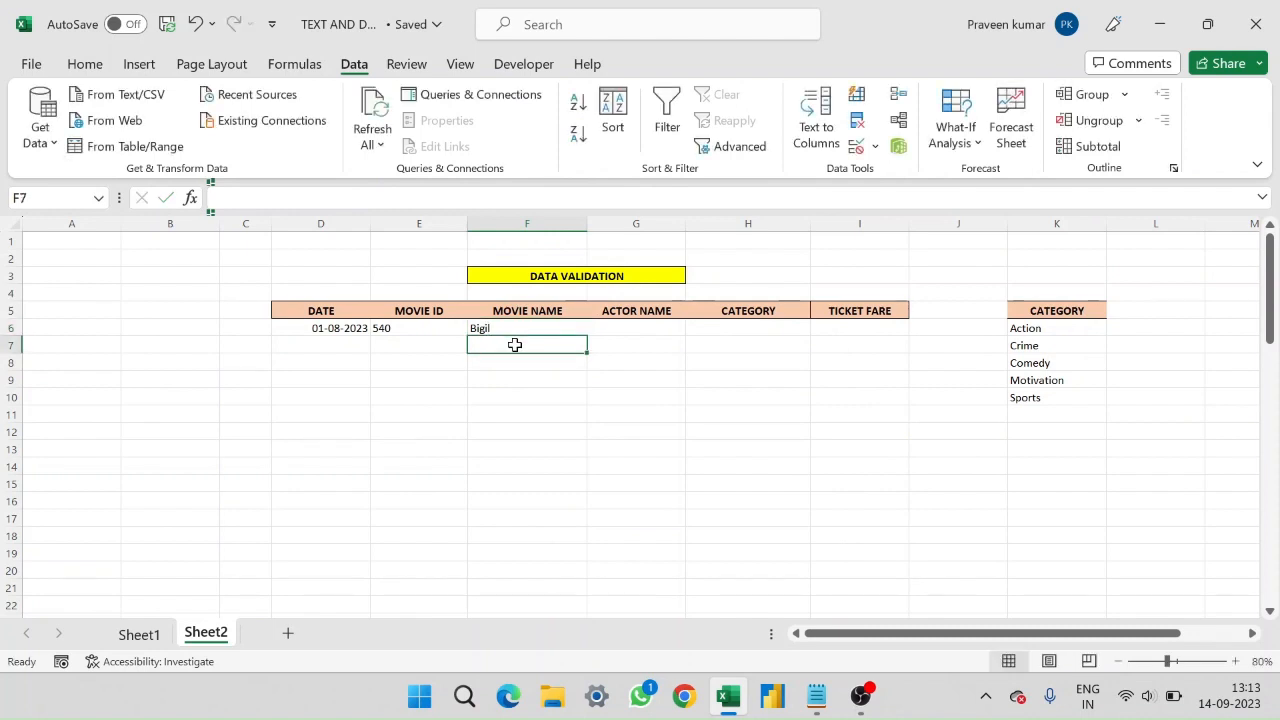
Step: Enter the movie names Ratchasan in cell F7 and Basha in cell F8
text(Ratcha)
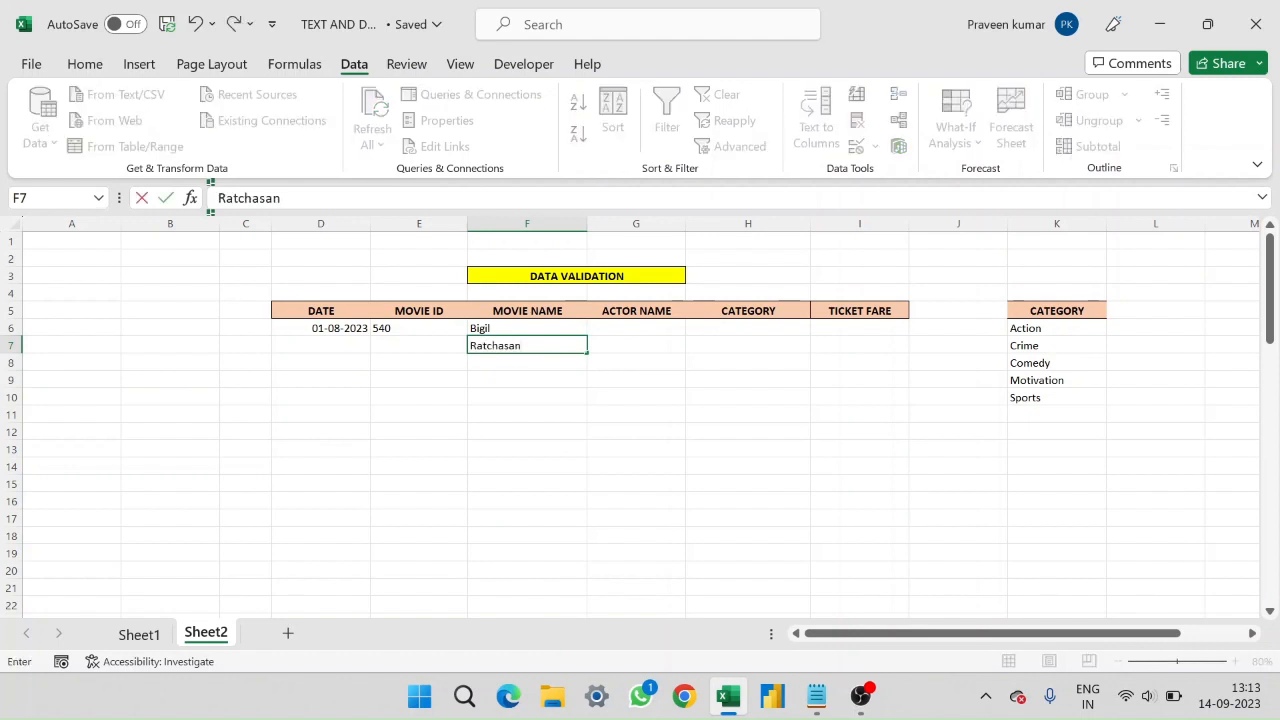
text(san)
key(Return)
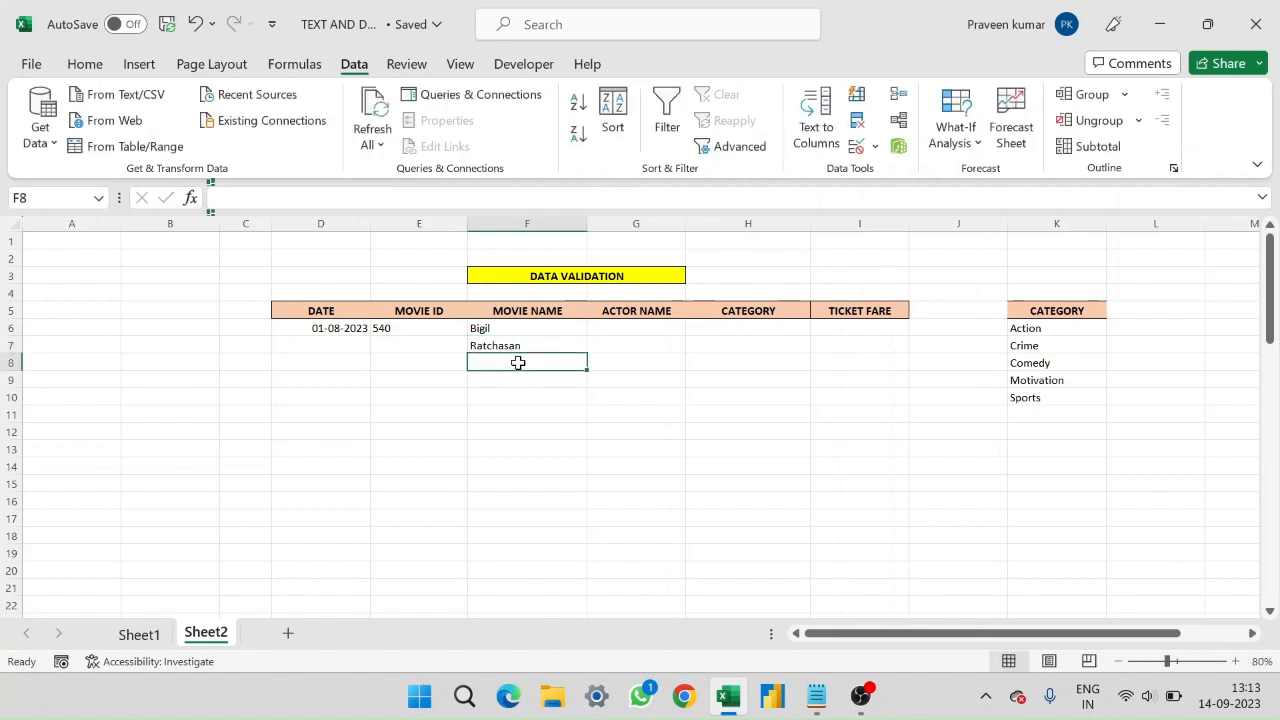
text(Basha)
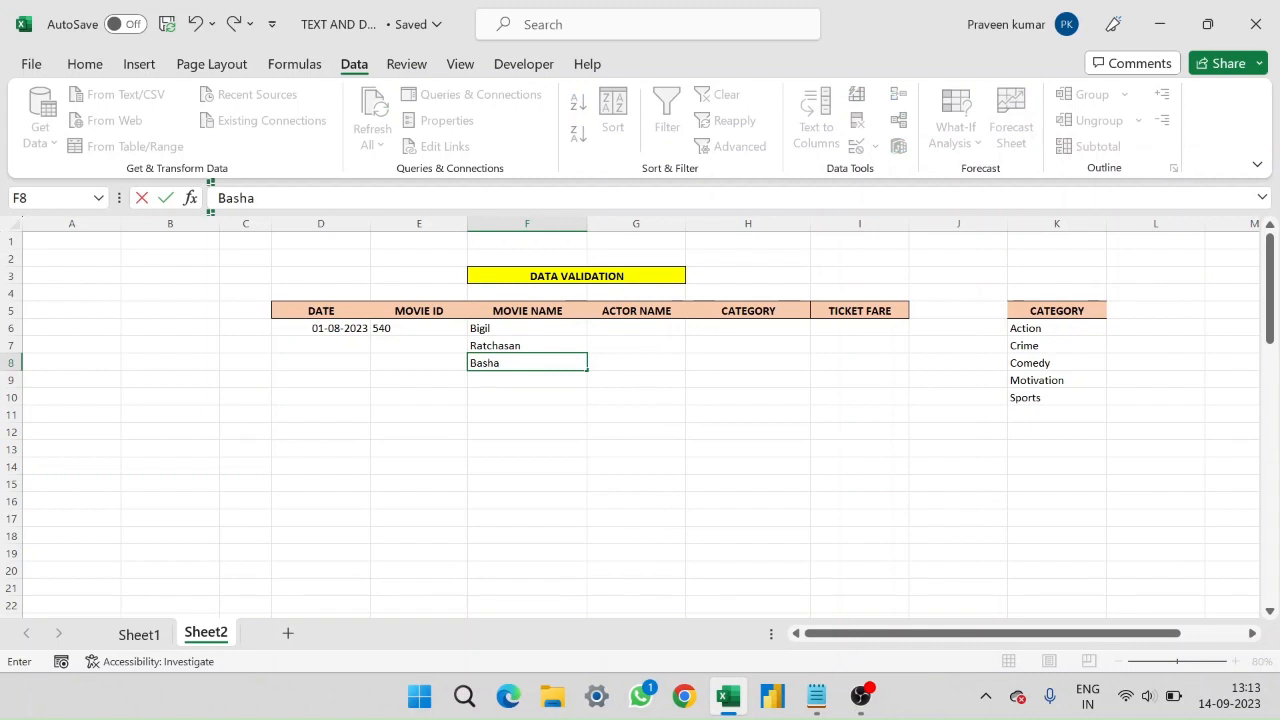
key(Return)
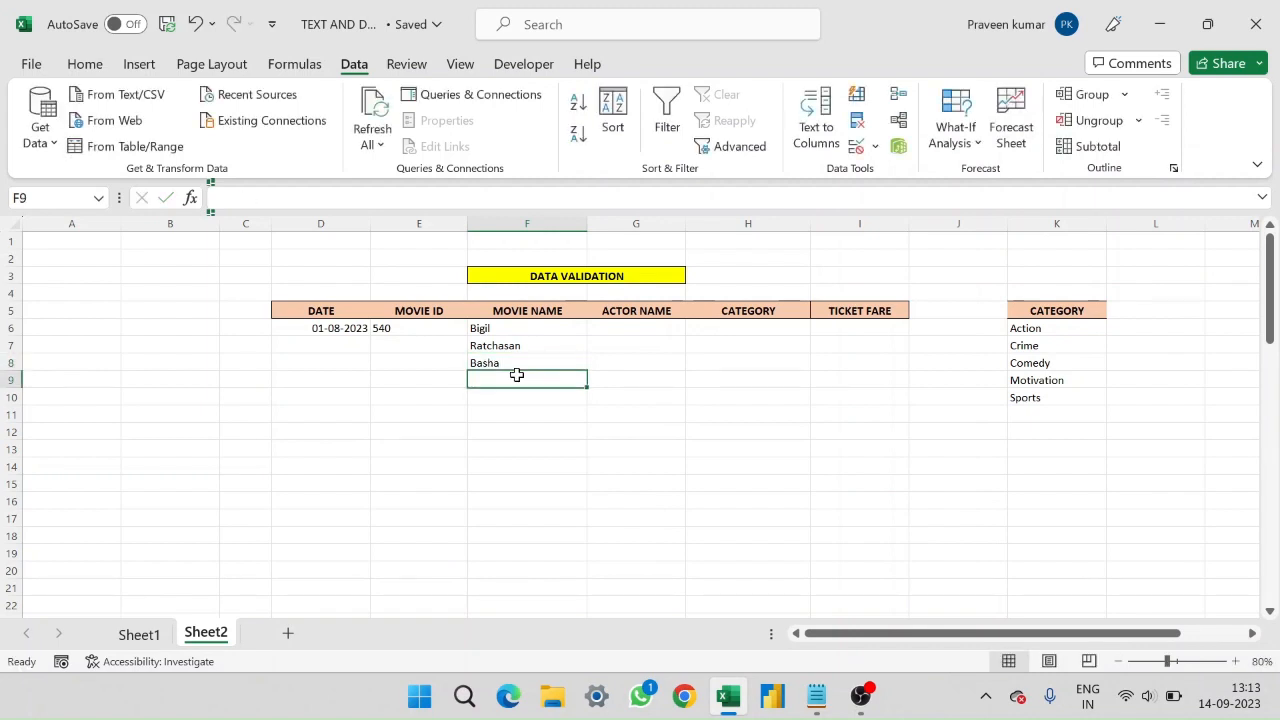
Step: Try to enter the movie name Panchathanthiram in cell F9, choose to retry and discard the entry
double_click(517, 375)
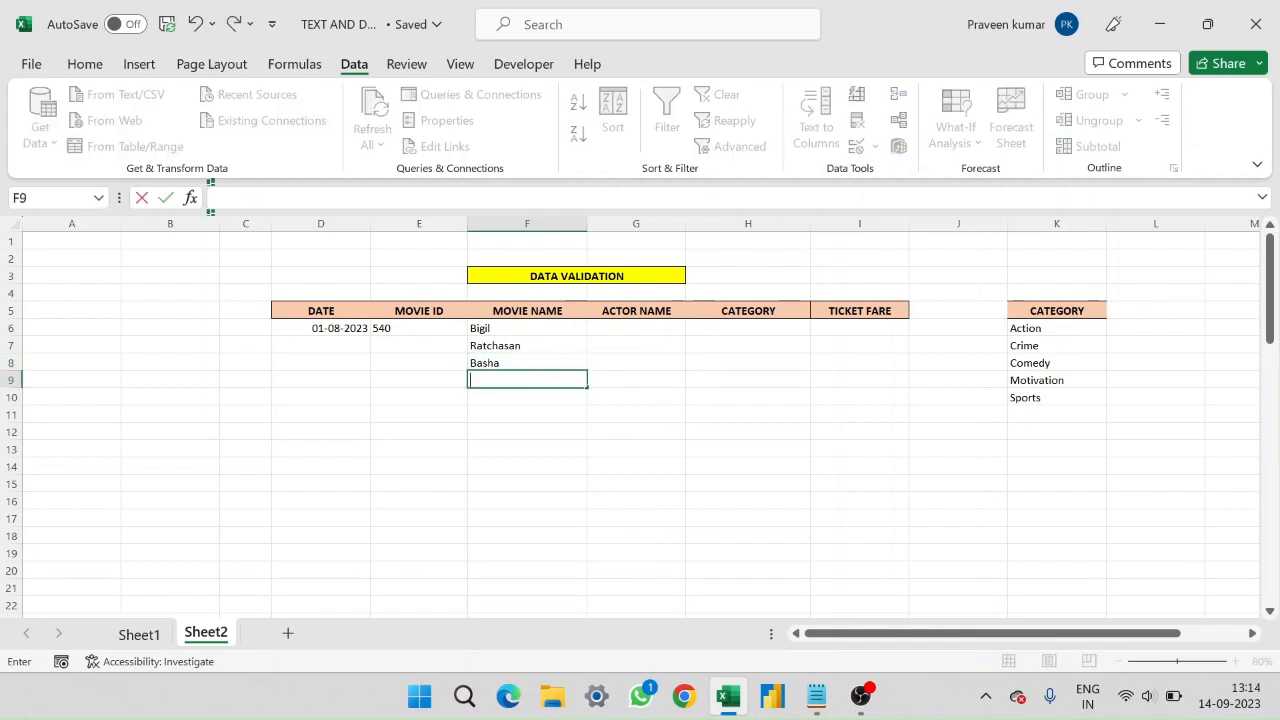
text(Panchathanthiram)
key(Return)
click(572, 401)
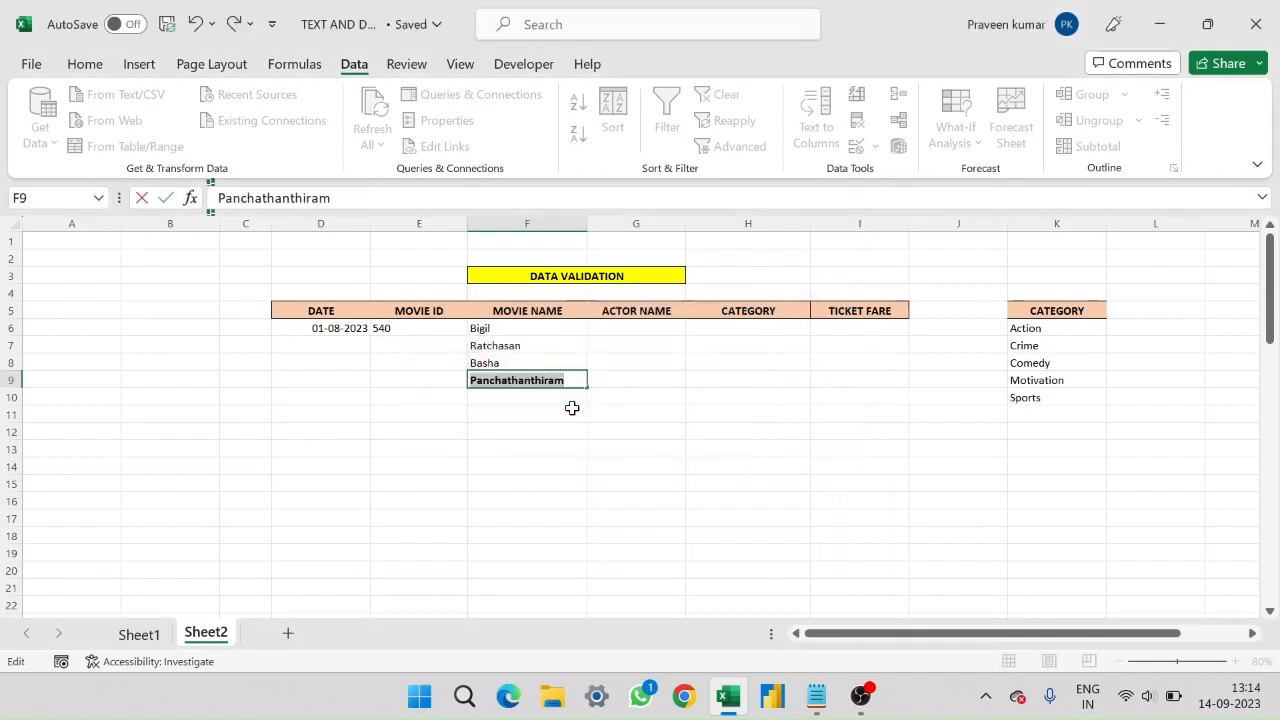
key(ctrl+b)
key(Escape)
Step: Raise the maximum allowed text length for the movie name cells F6 to F10 to 20
drag(510, 328, 560, 397)
click(857, 145)
click(400, 519)
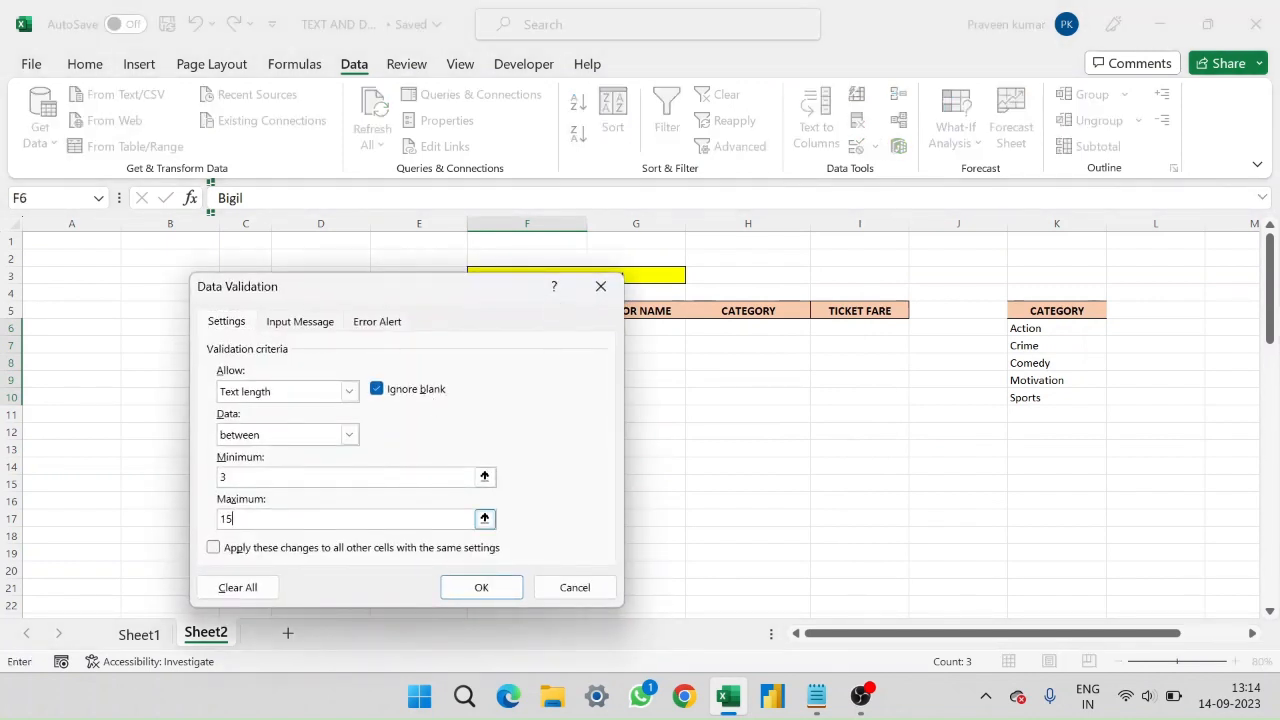
text(20)
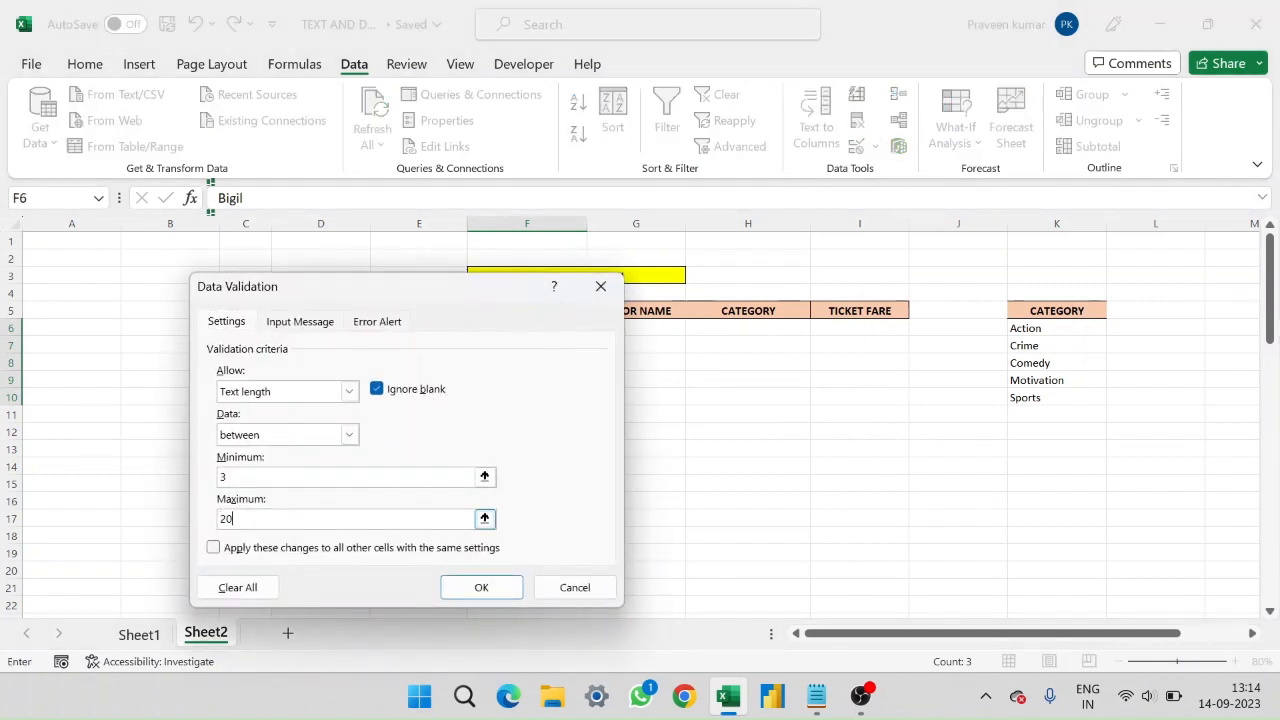
click(481, 587)
Step: Enter the movie name Panchathanthiram in cell F9 and remove its bold formatting
click(493, 380)
text(Pan)
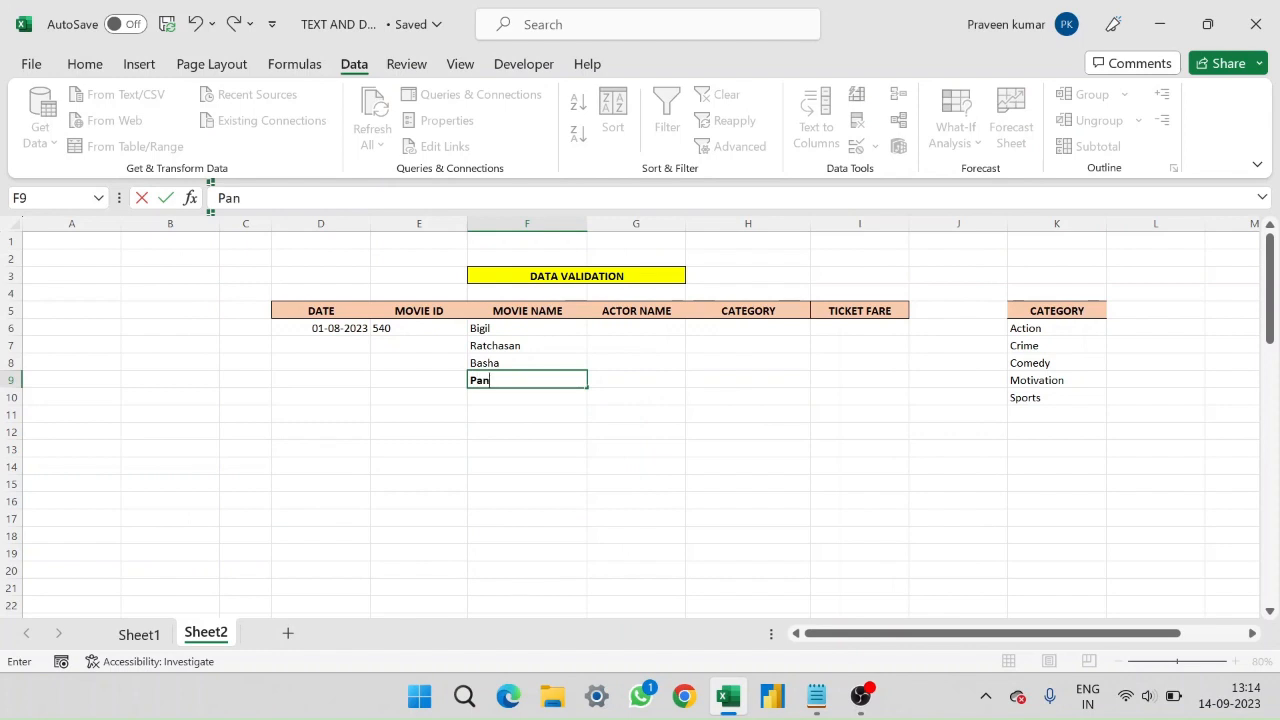
text(cahhathanthiram)
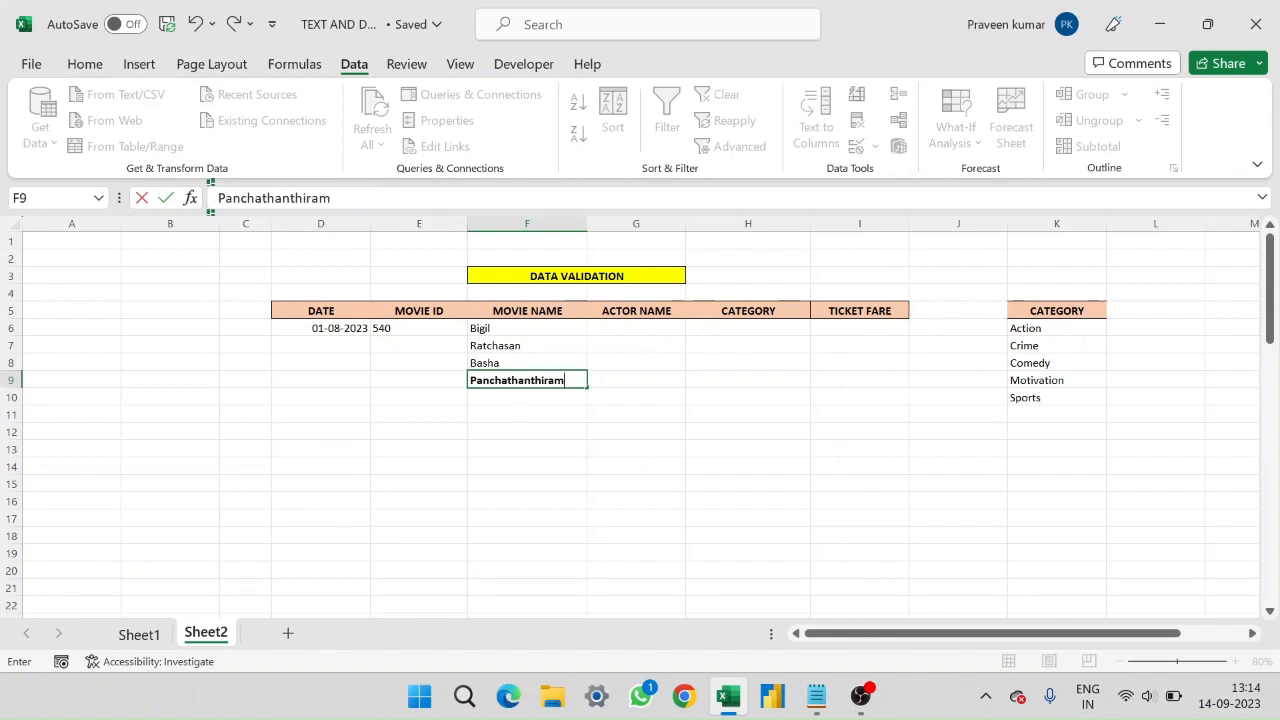
key(Return)
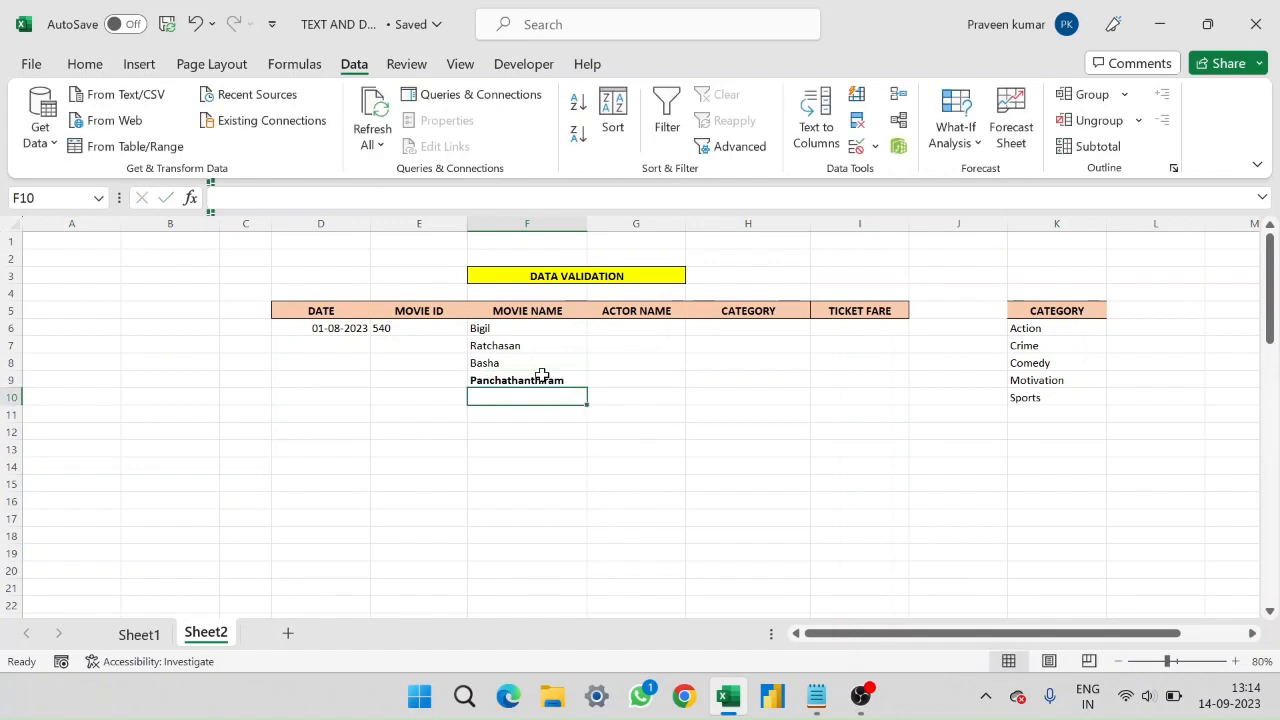
click(543, 378)
click(553, 403)
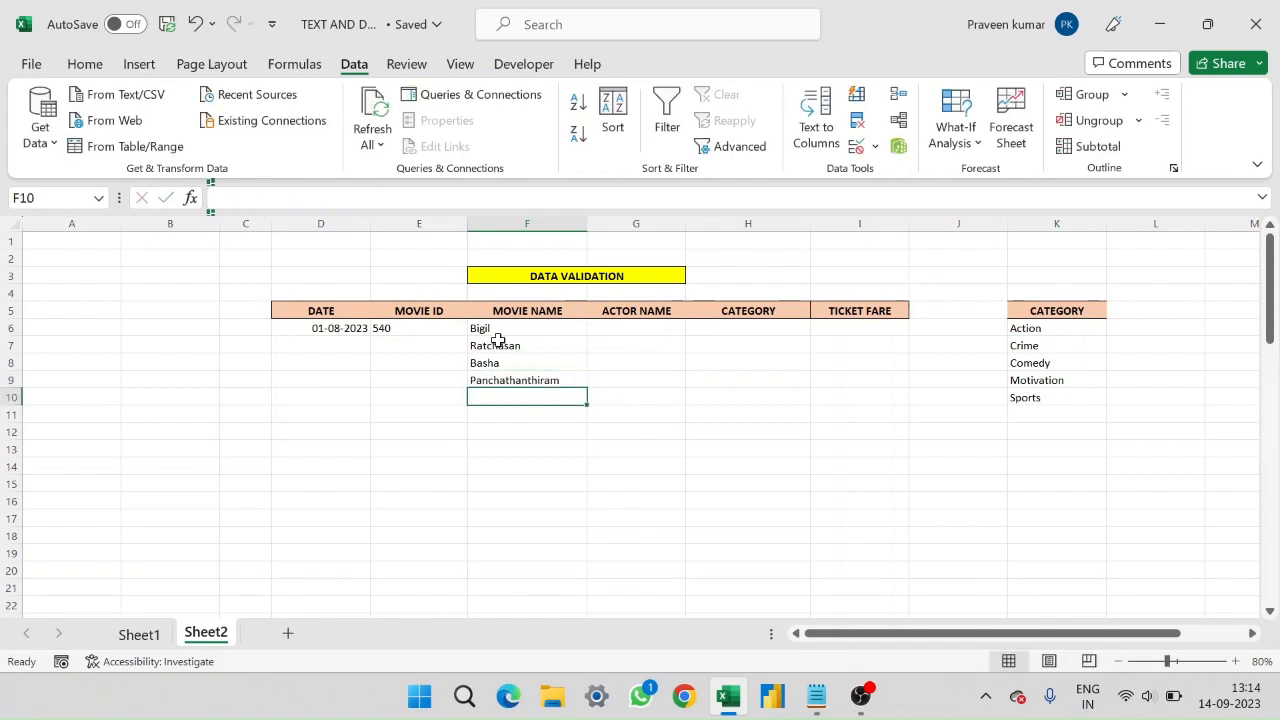
Step: Enter the two-letter test text ee in actor name cell G6 and clear it again
drag(494, 331, 524, 332)
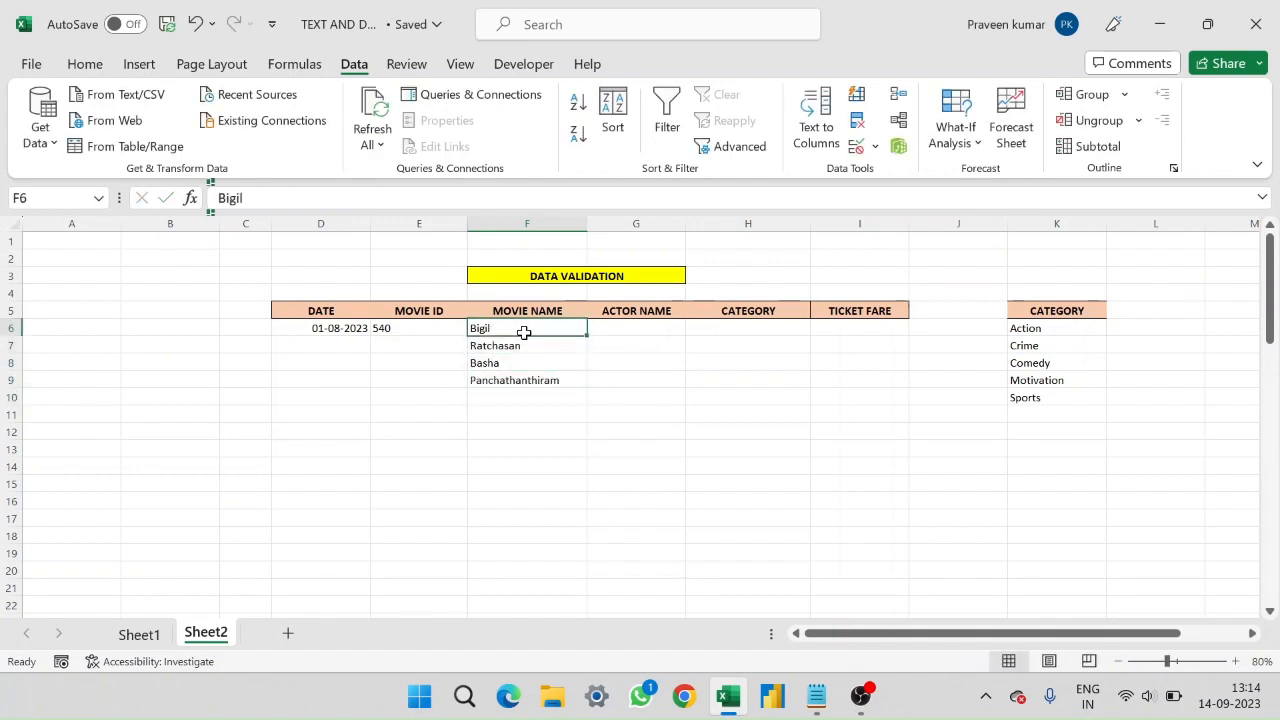
click(624, 333)
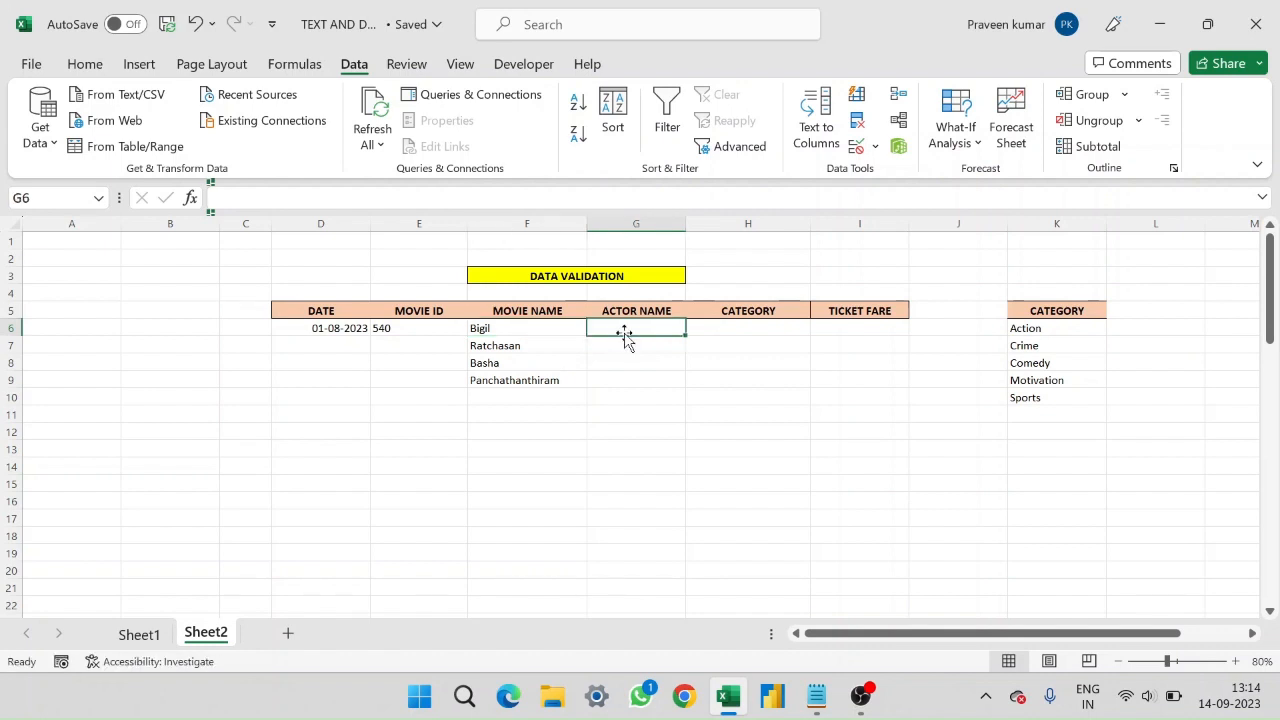
text(ee)
key(Return)
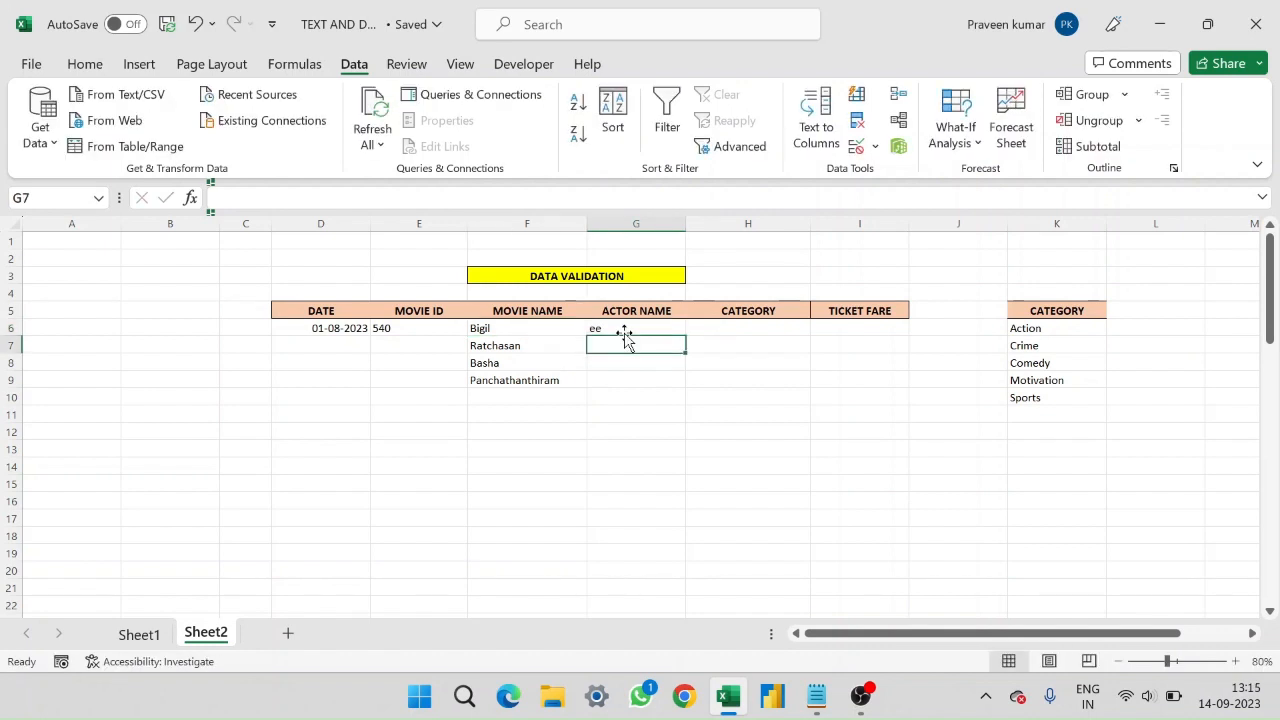
key(Up)
key(BackSpace)
Step: Set the minimum text length in the data validation of actor name cells G6 to G9 to 3
drag(537, 330, 537, 381)
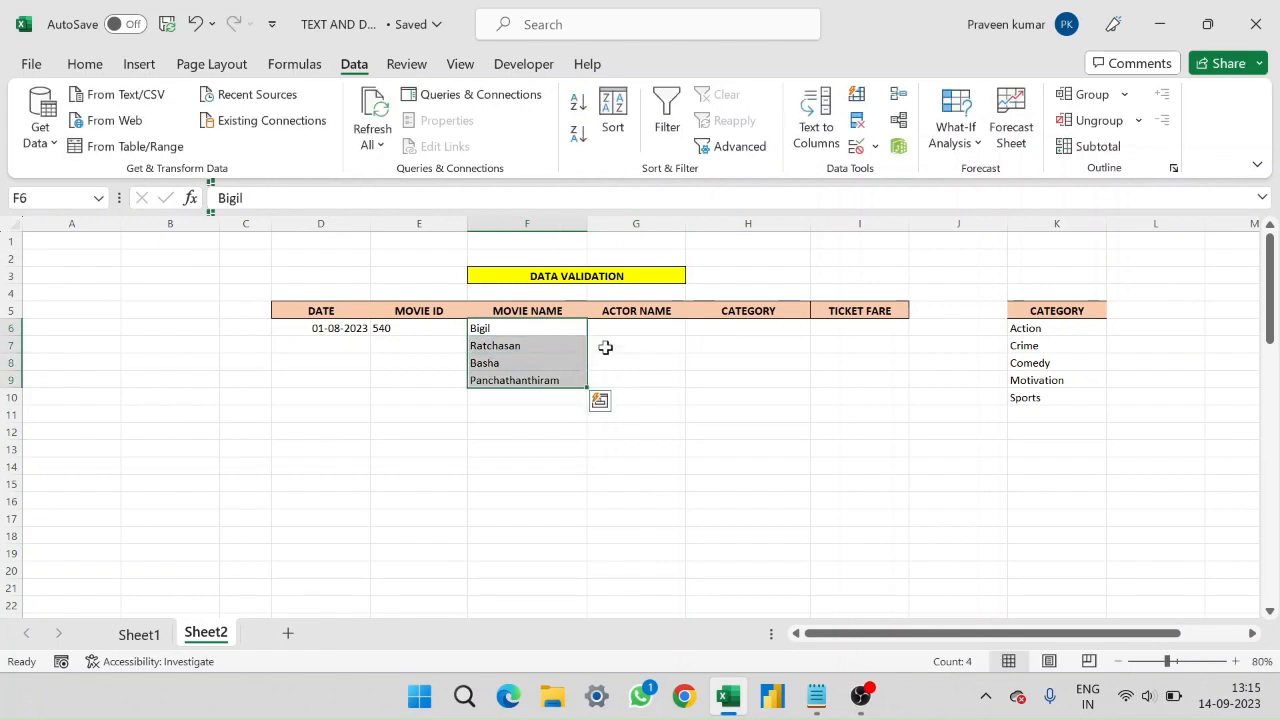
drag(622, 327, 643, 374)
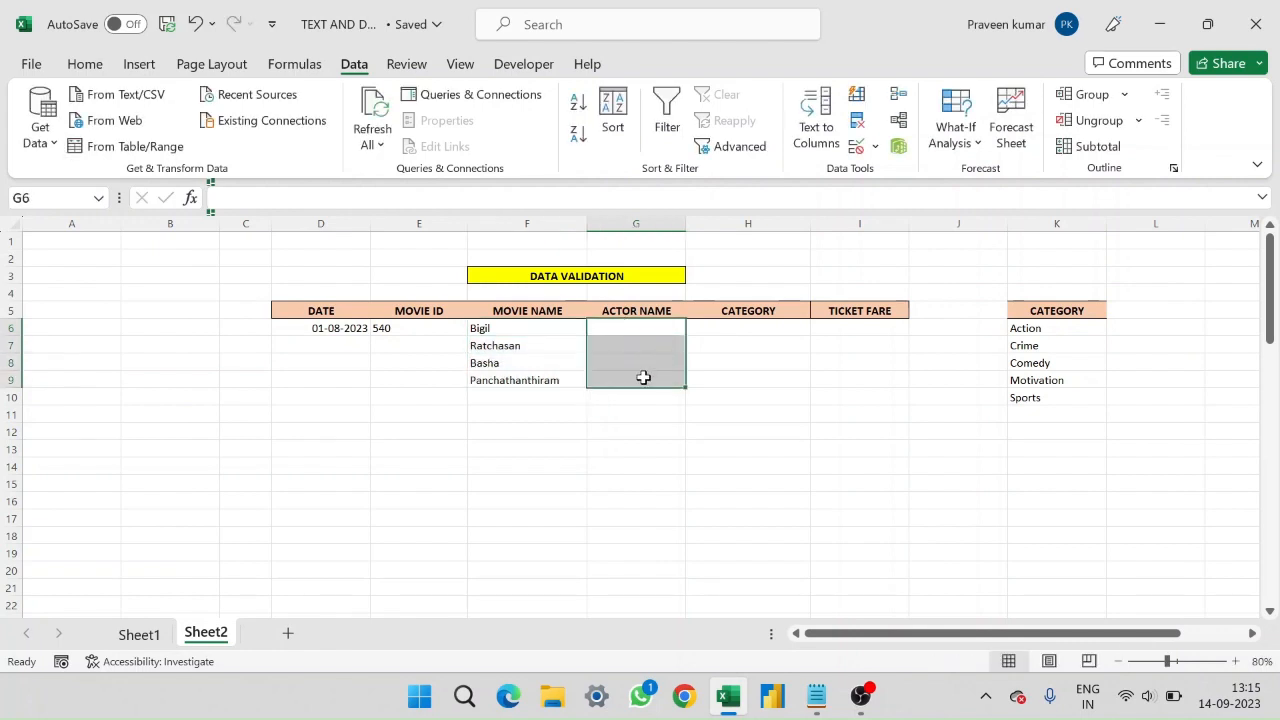
click(875, 146)
click(900, 172)
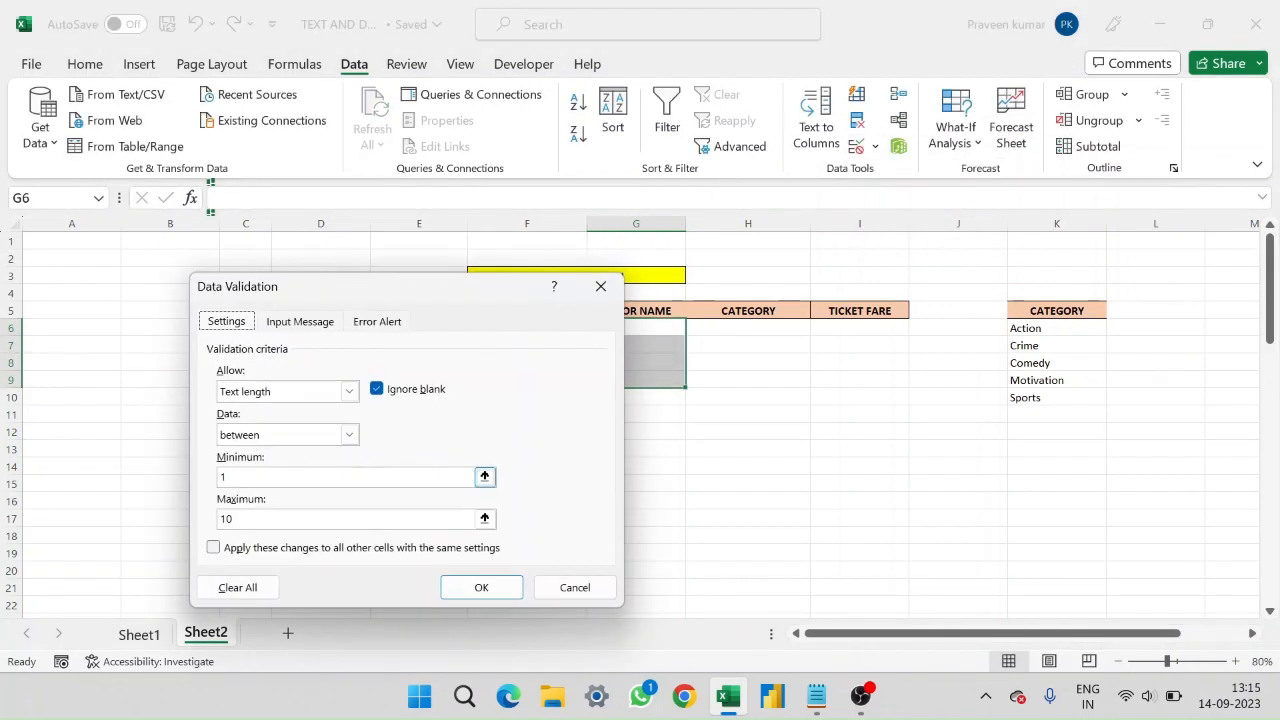
click(232, 477)
text(3)
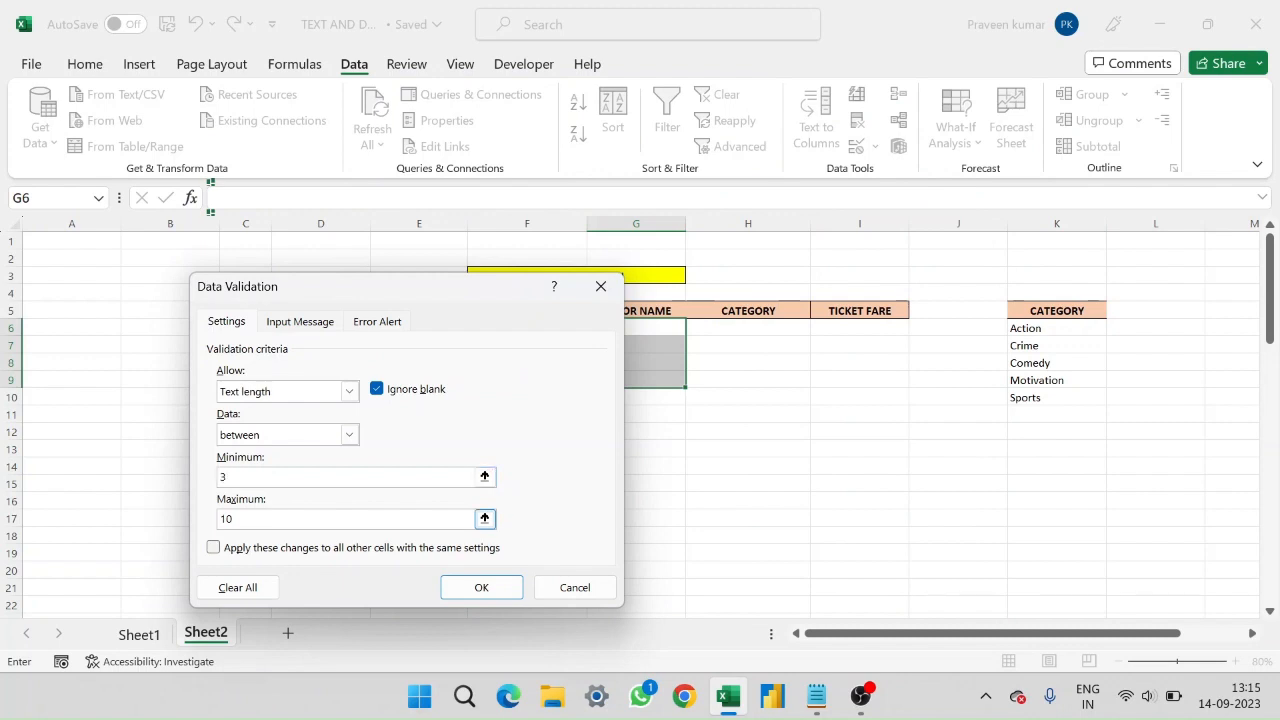
click(300, 322)
click(380, 320)
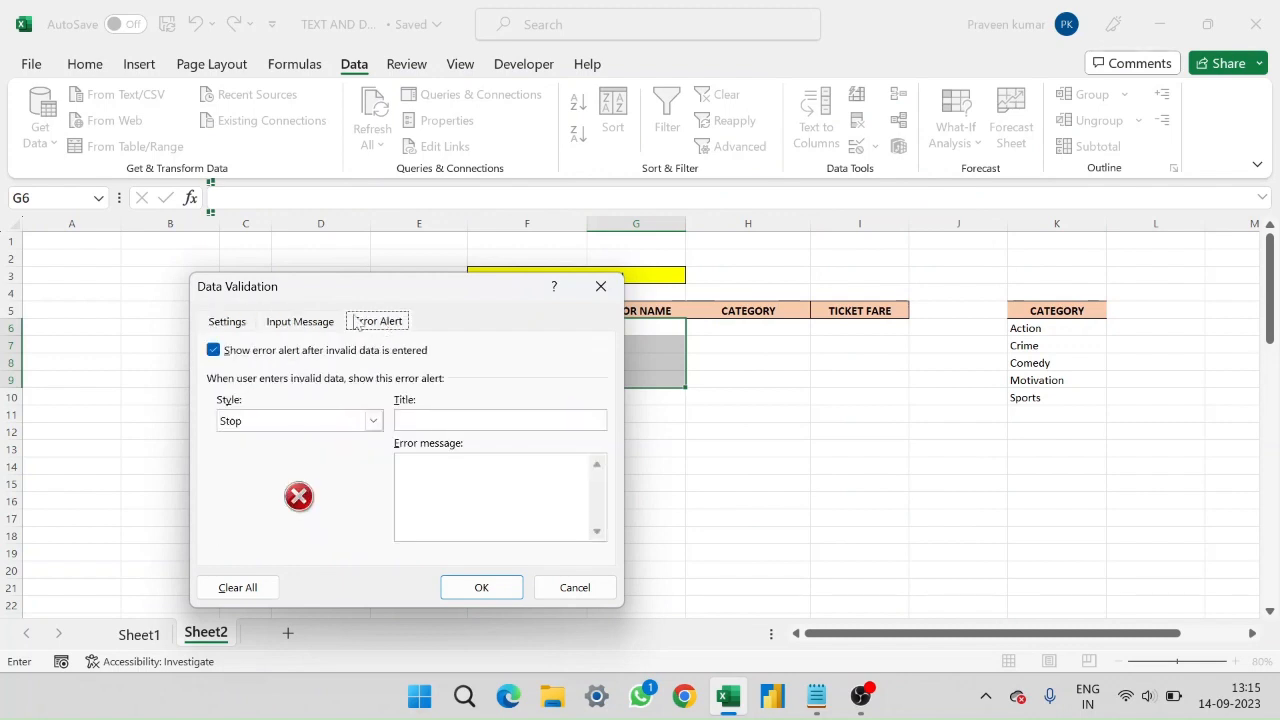
click(230, 324)
click(489, 582)
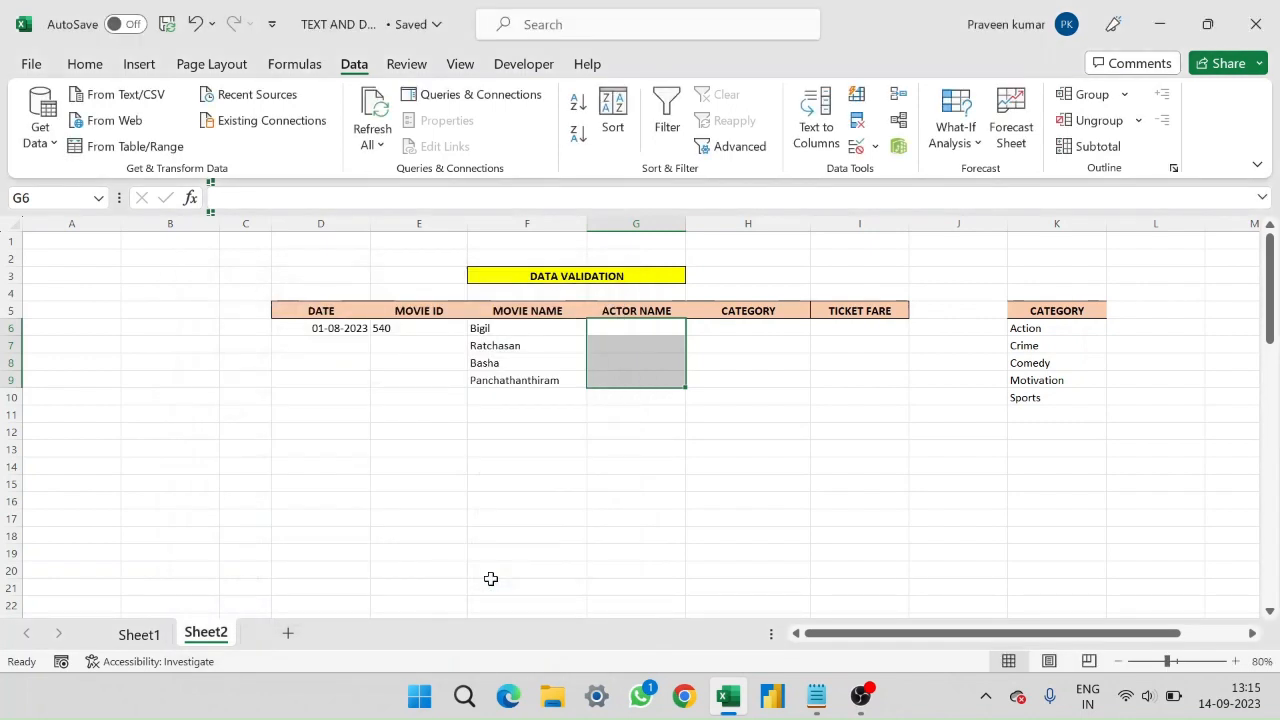
Step: Try to enter the too-short actor name kf in cell G6 and cancel the entry
click(633, 331)
text(kf)
key(Return)
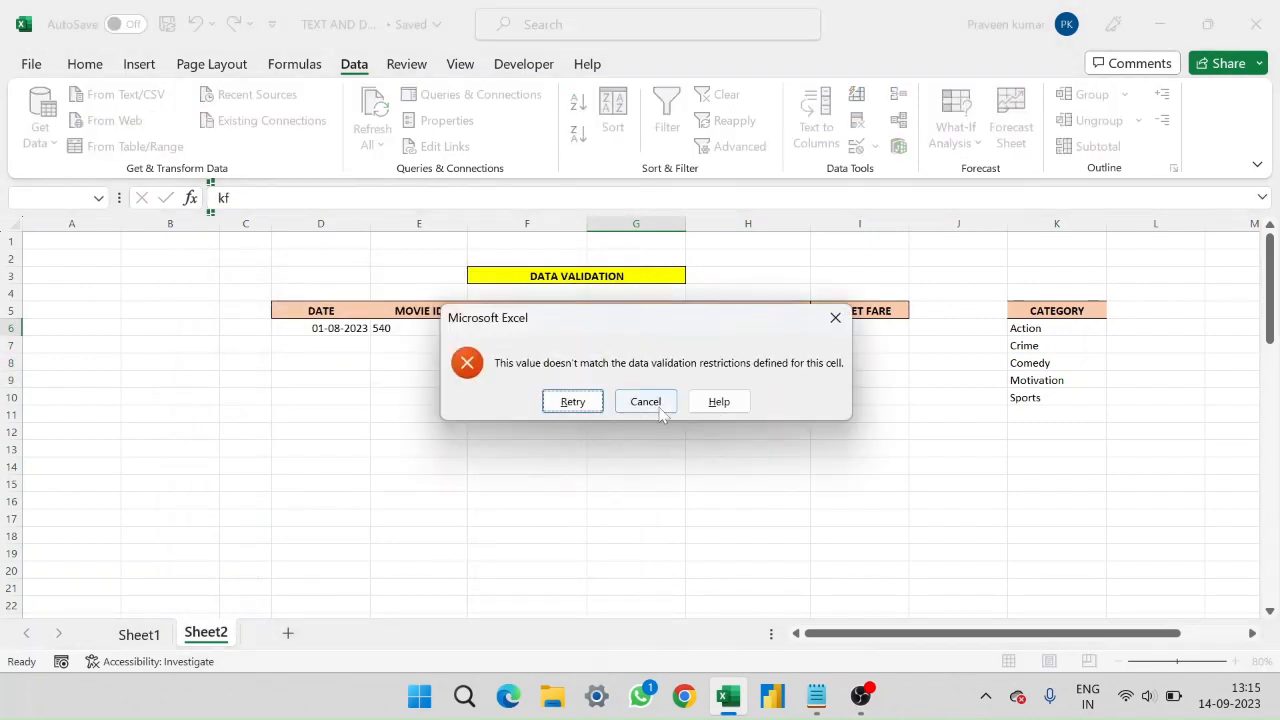
click(661, 402)
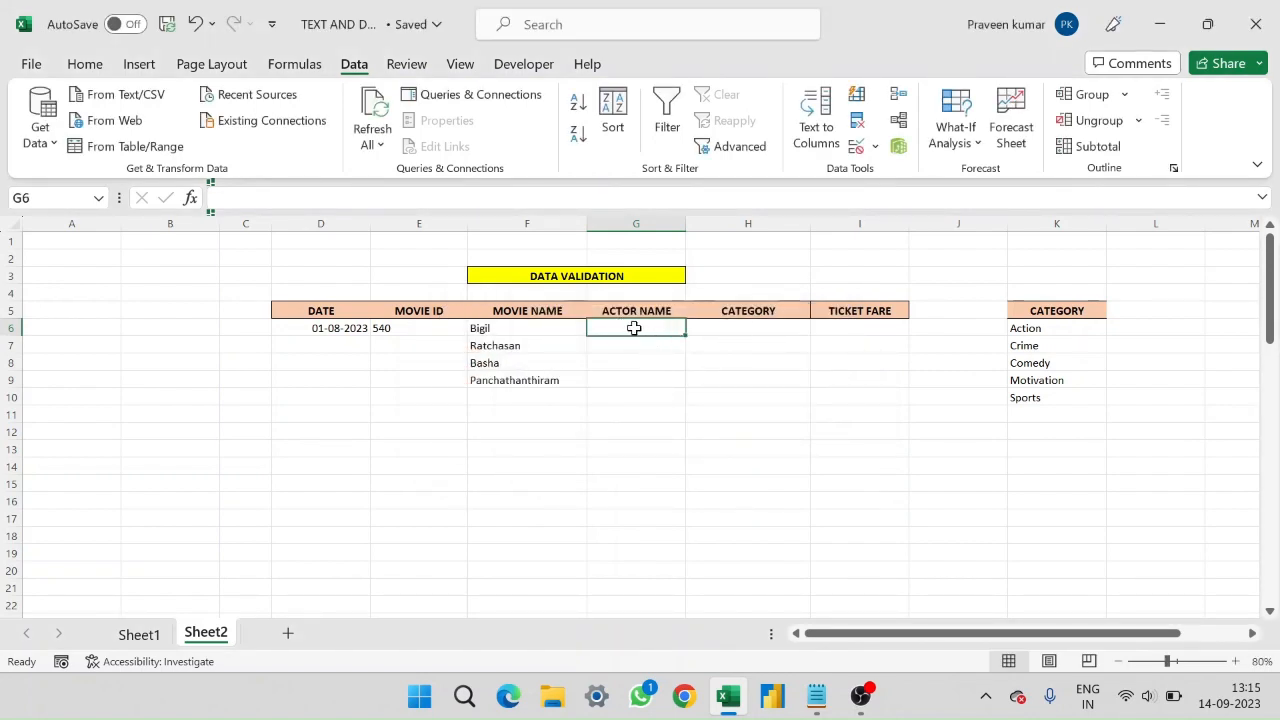
Step: Enter the actor names Vijay, Vishnu, Rajini and Kamal in cells G6 to G9 and remove the bold from G8
mouse_move(634, 328)
mouse_down()
mouse_move(636, 375)
mouse_move(640, 331)
mouse_up()
text(Vijay)
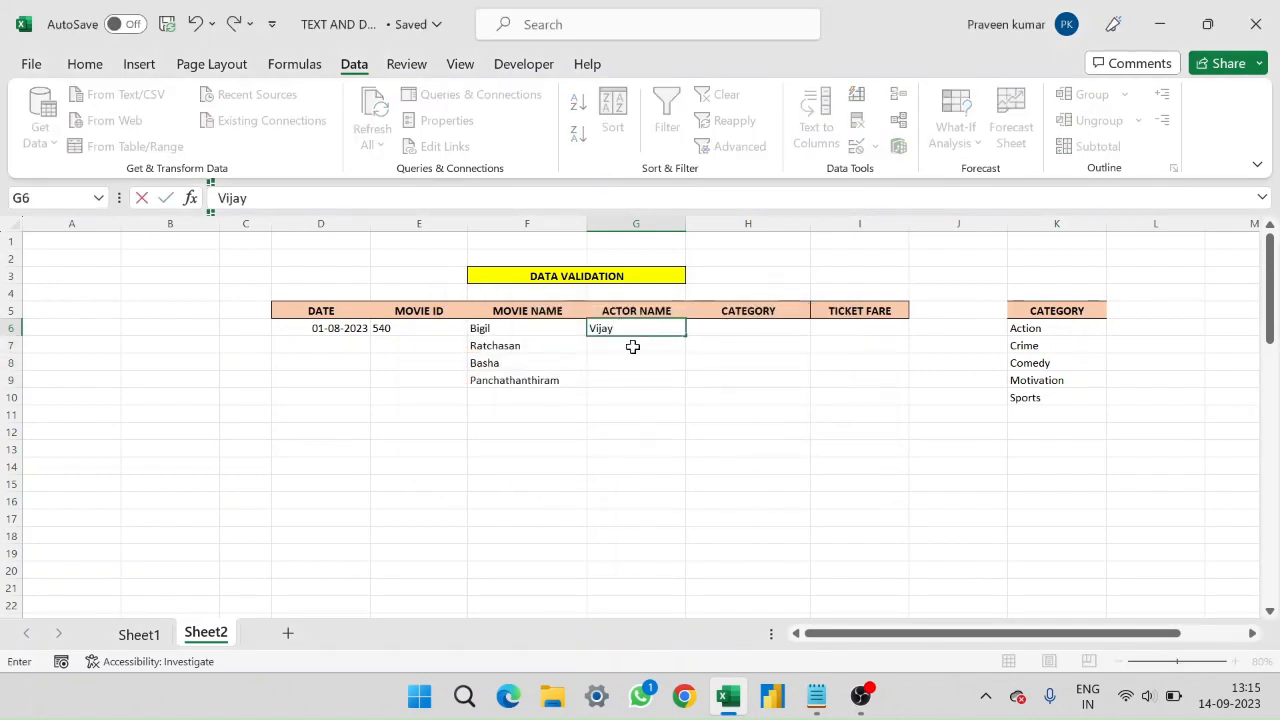
key(Return)
text(Vishnu)
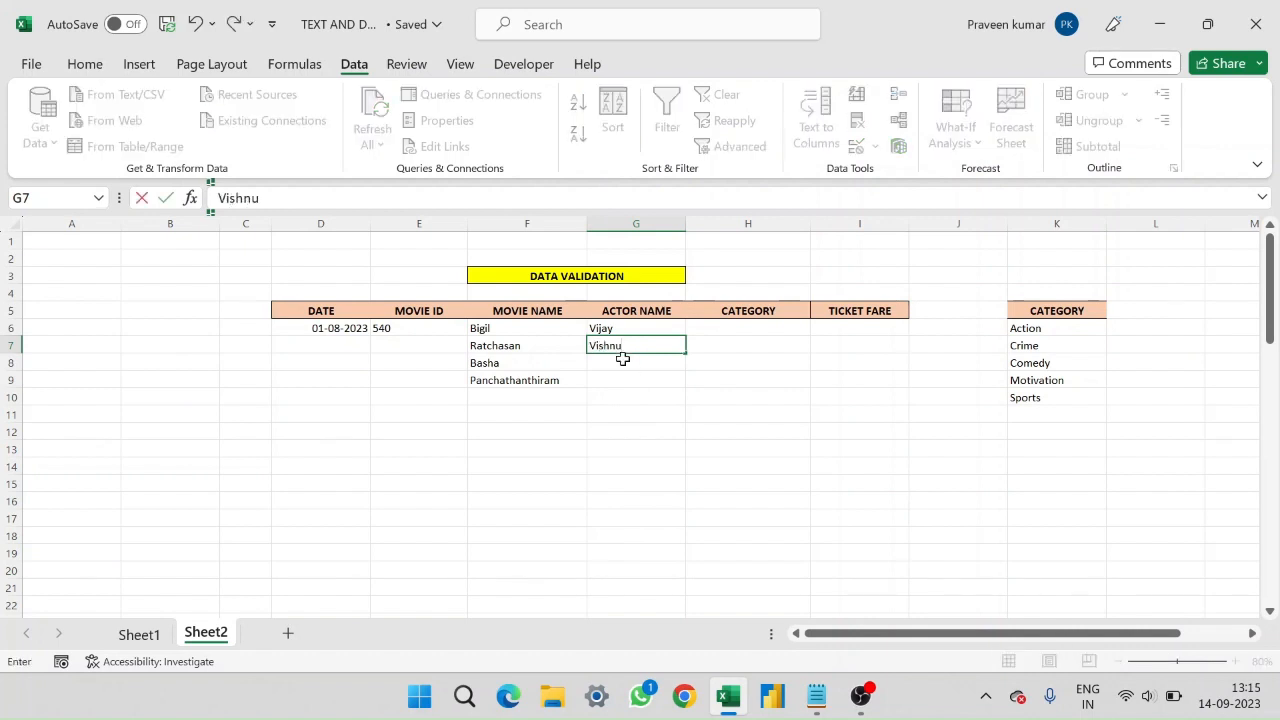
key(Return)
text(Ra)
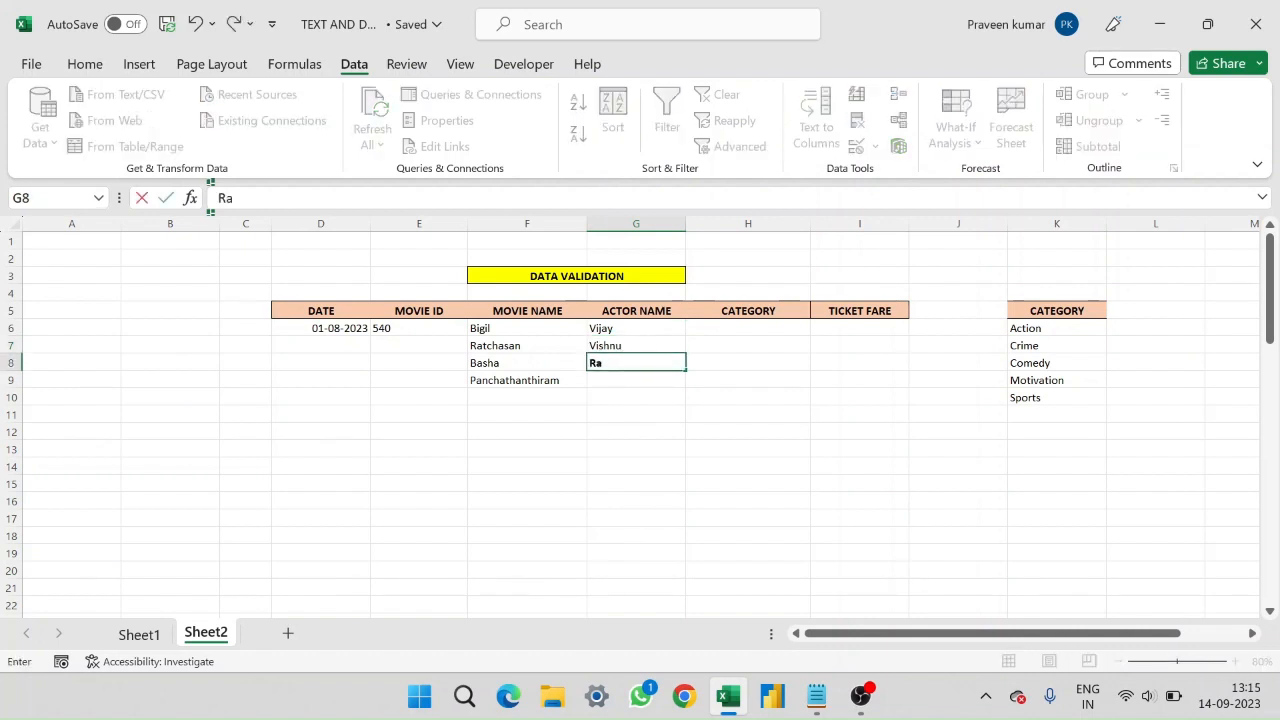
text(jini)
click(10, 363)
click(631, 363)
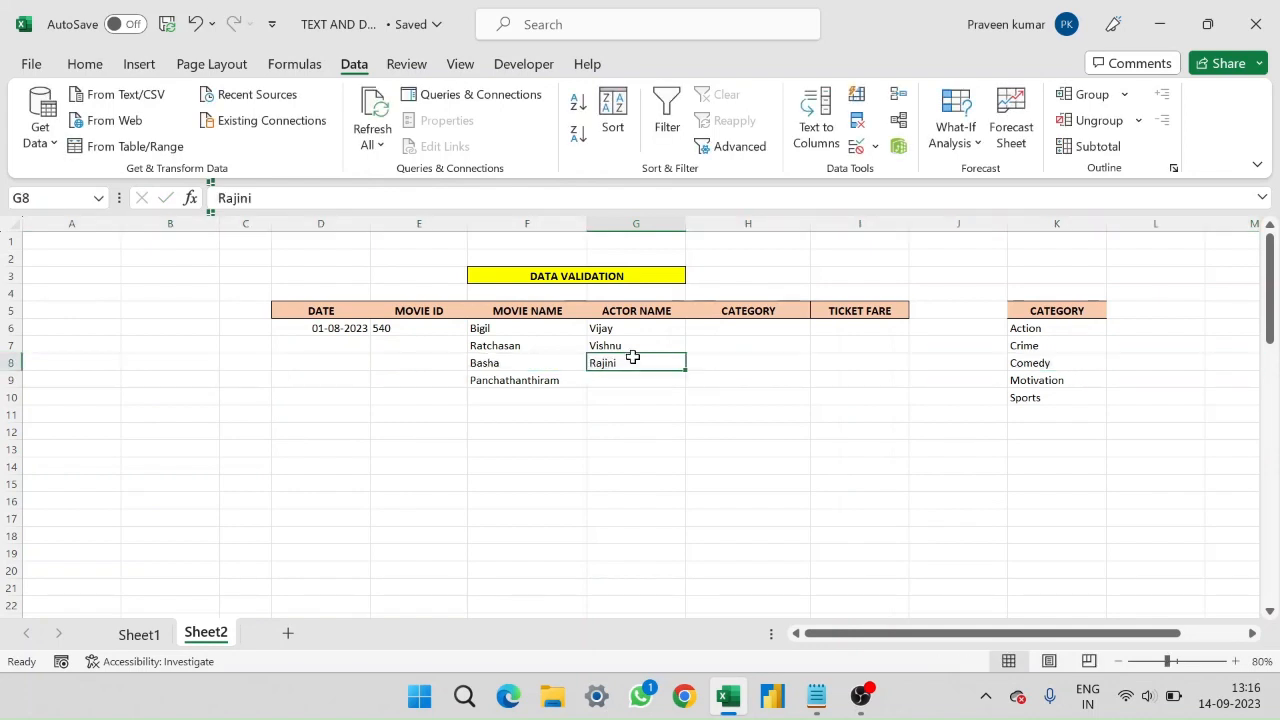
click(654, 380)
text(kamal)
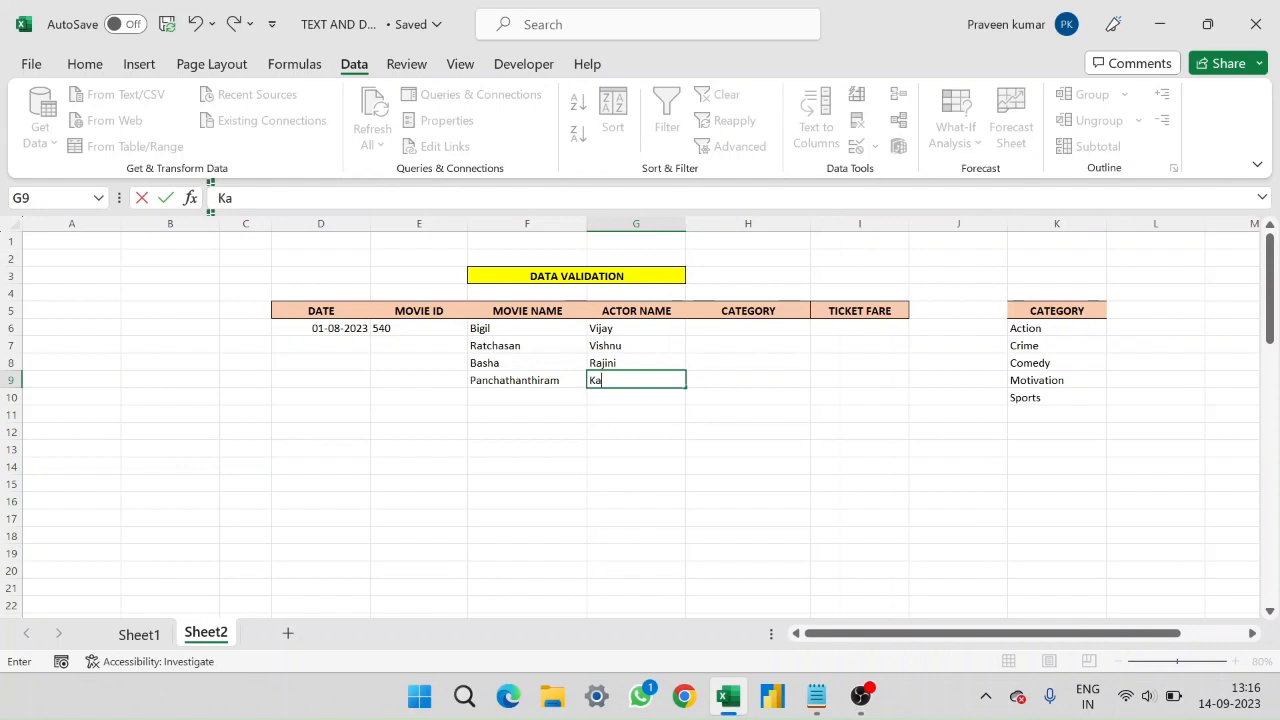
Step: Enter the movie name Soorarai Pootru in cell F10 and its actor Suriya in cell G10
click(563, 400)
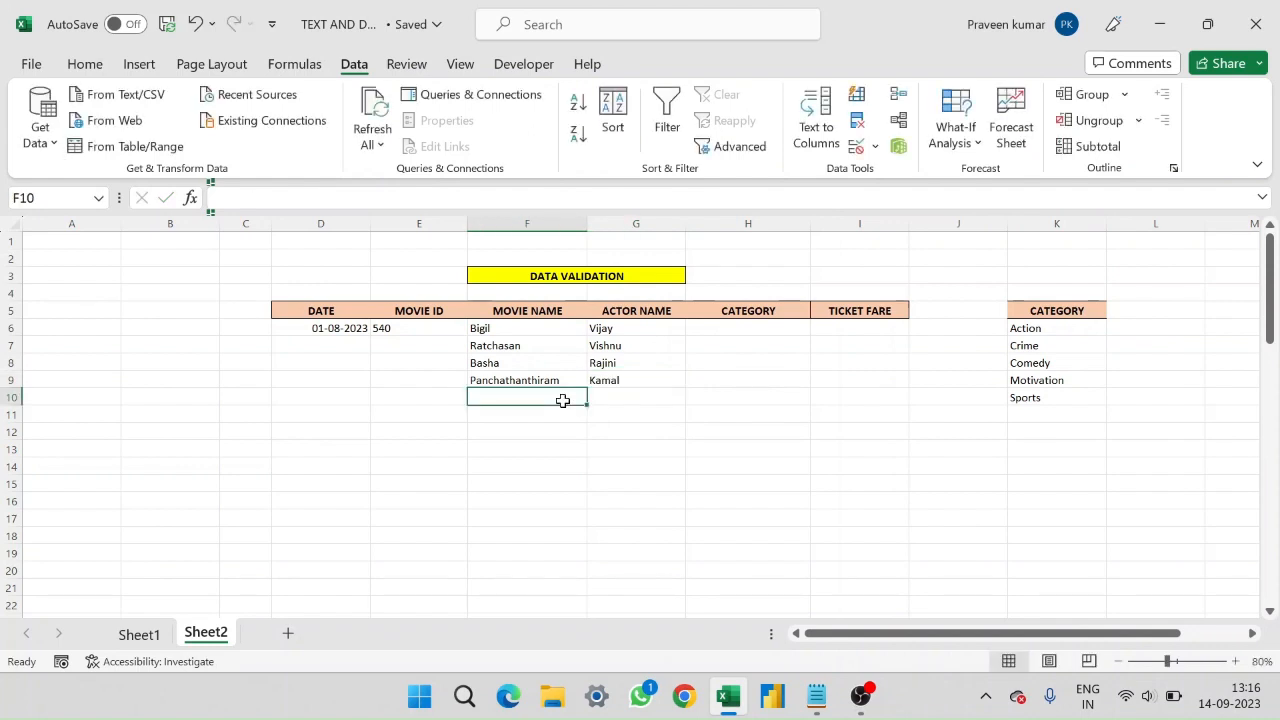
text(Suriua)
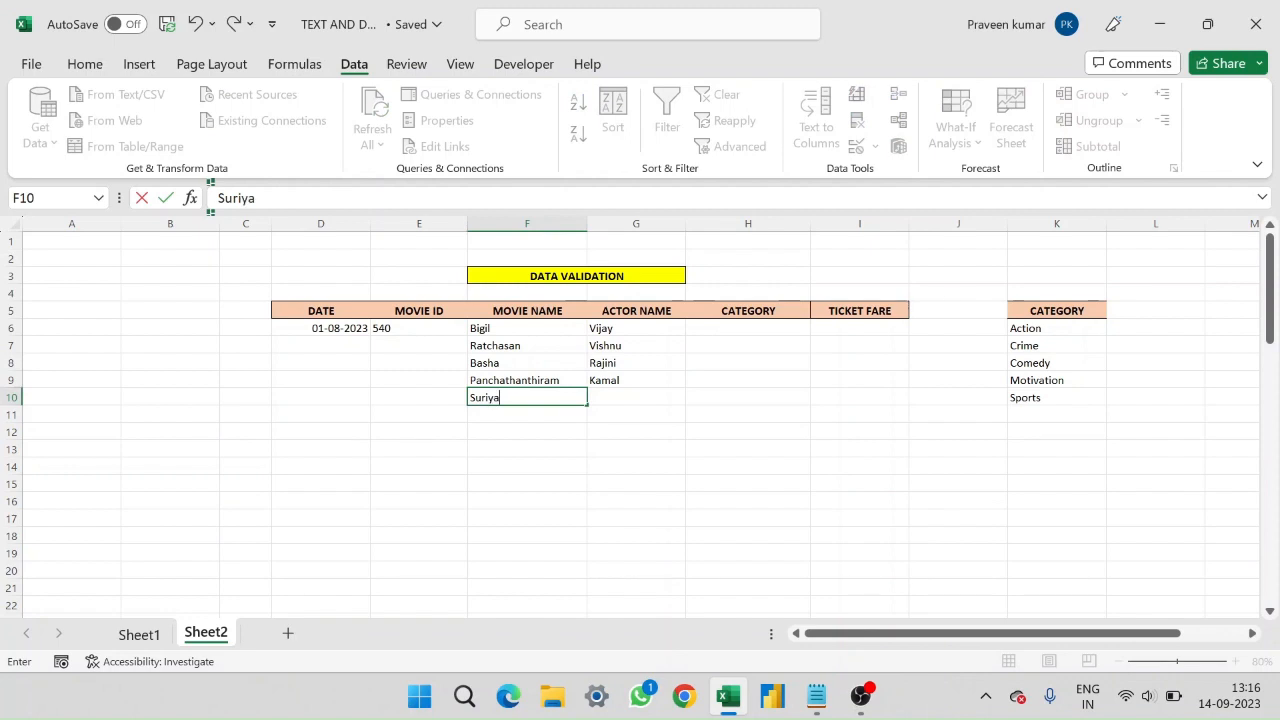
drag(500, 397, 470, 397)
text(Soorarai Pootru)
key(ctrl+Return)
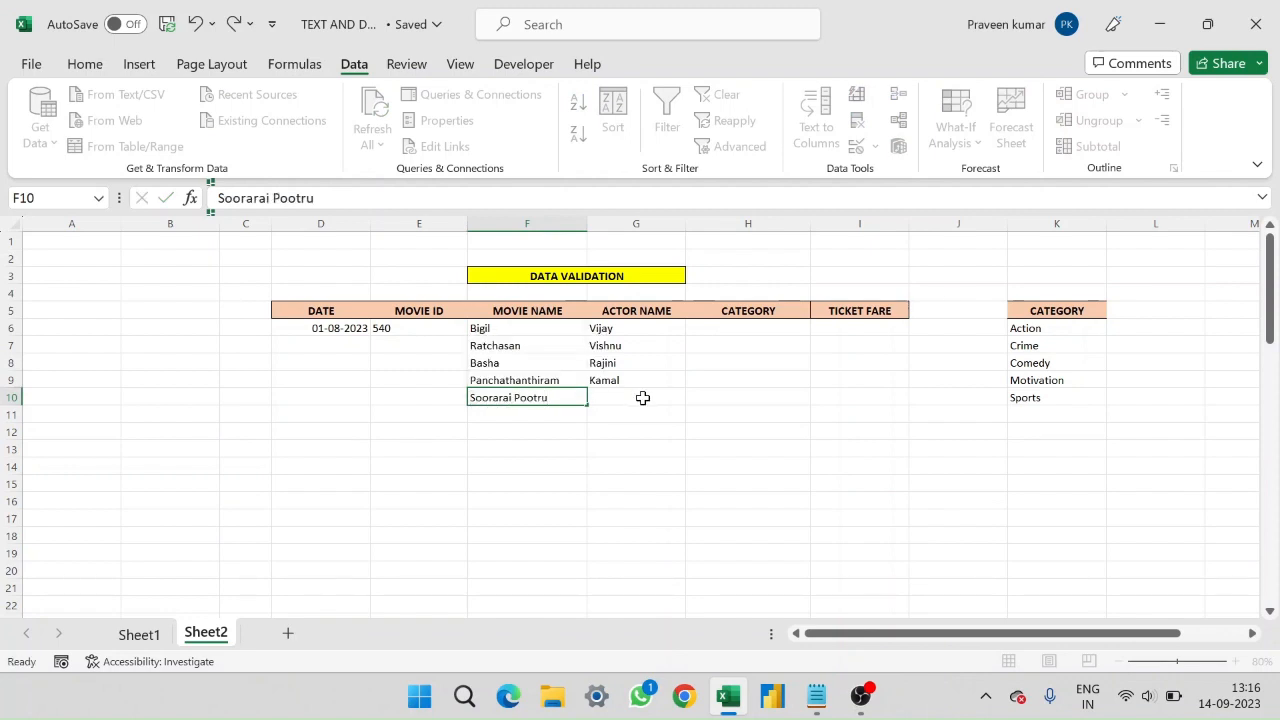
click(643, 398)
text(Suriya)
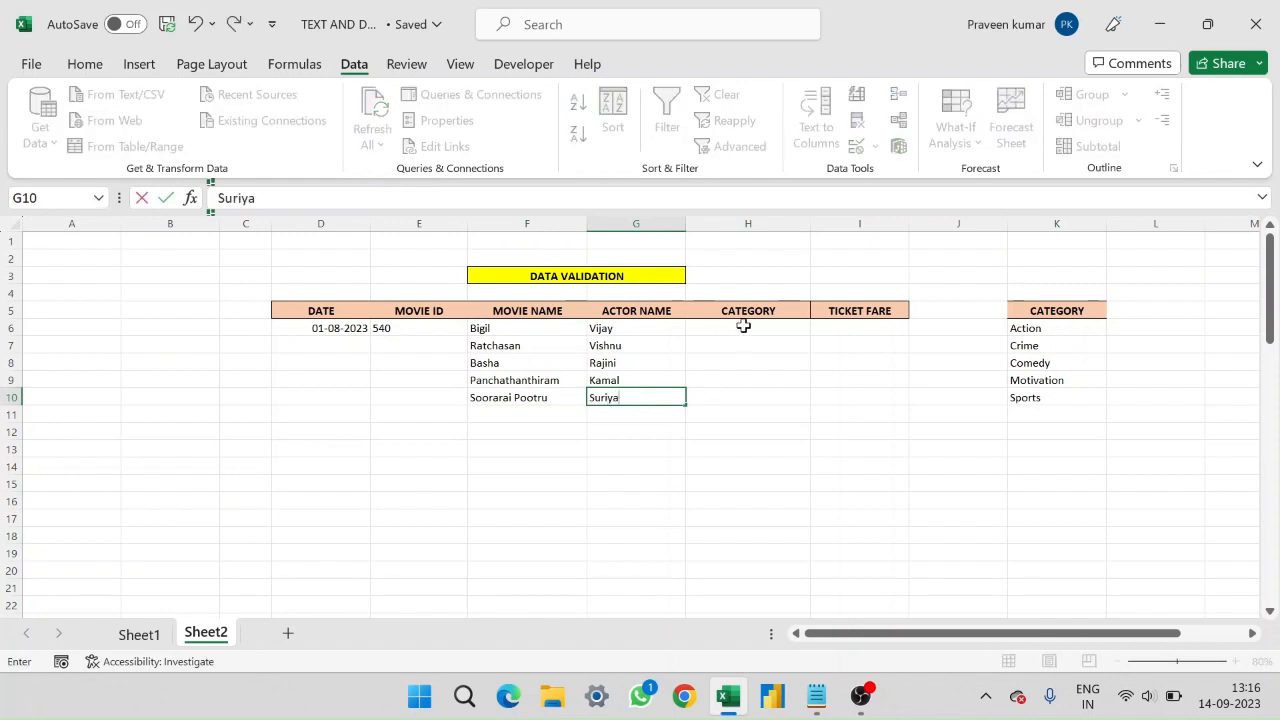
Step: Fill the movie IDs down to 544 in cell E10 and the dates down to 05-08-2023 in cell D10
click(381, 328)
drag(467, 336, 471, 409)
click(320, 397)
click(340, 330)
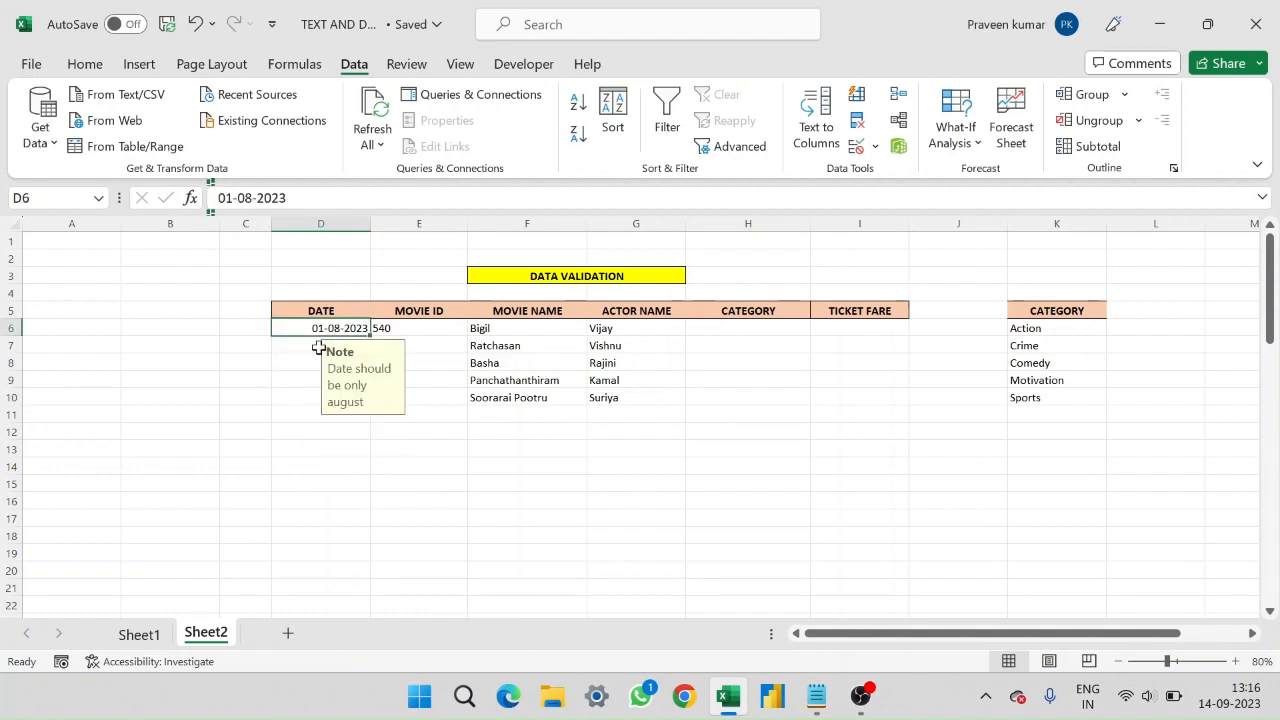
key(ctrl+c)
click(306, 346)
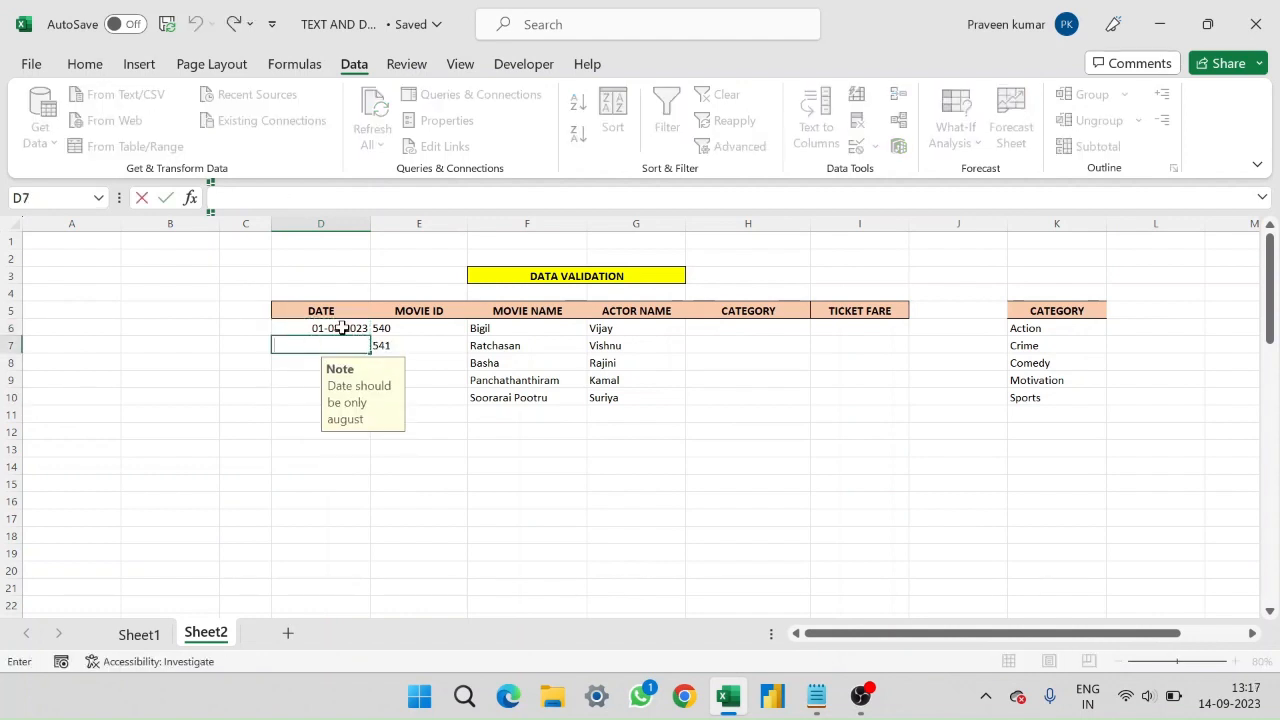
drag(342, 328, 366, 402)
click(490, 447)
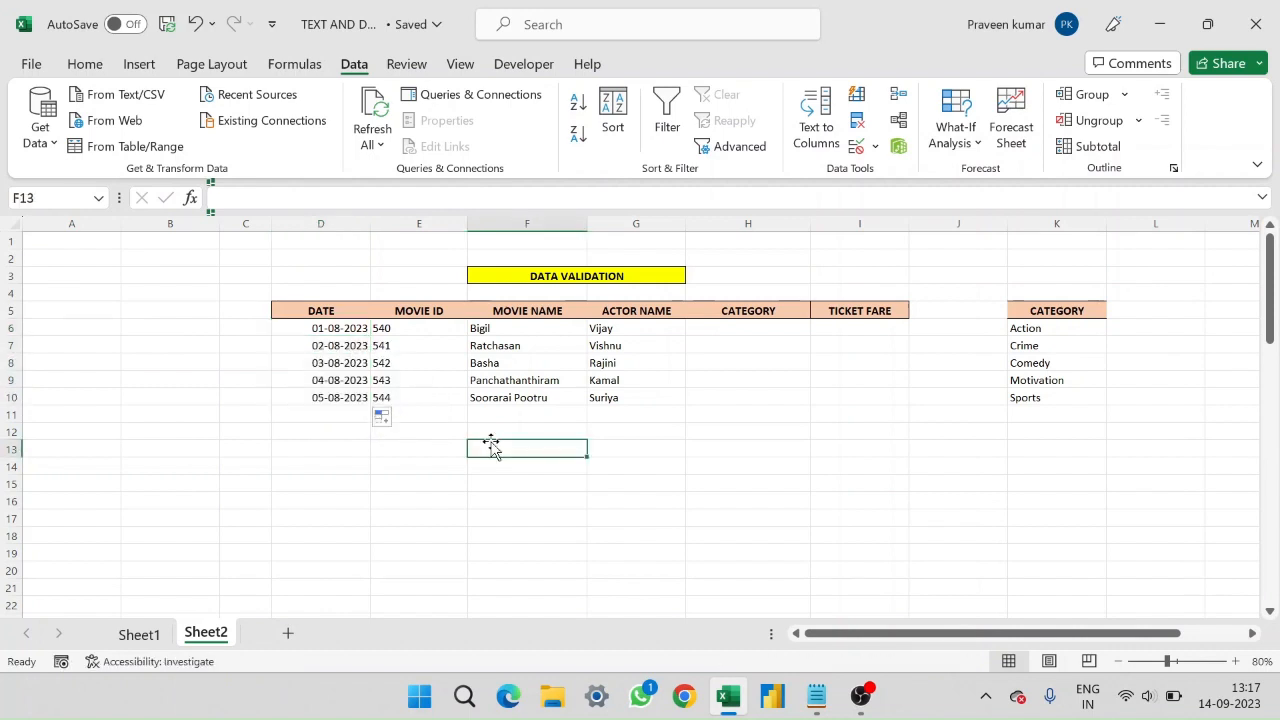
Step: Enter the category sports by hand in cell H6 and clear it again
click(742, 326)
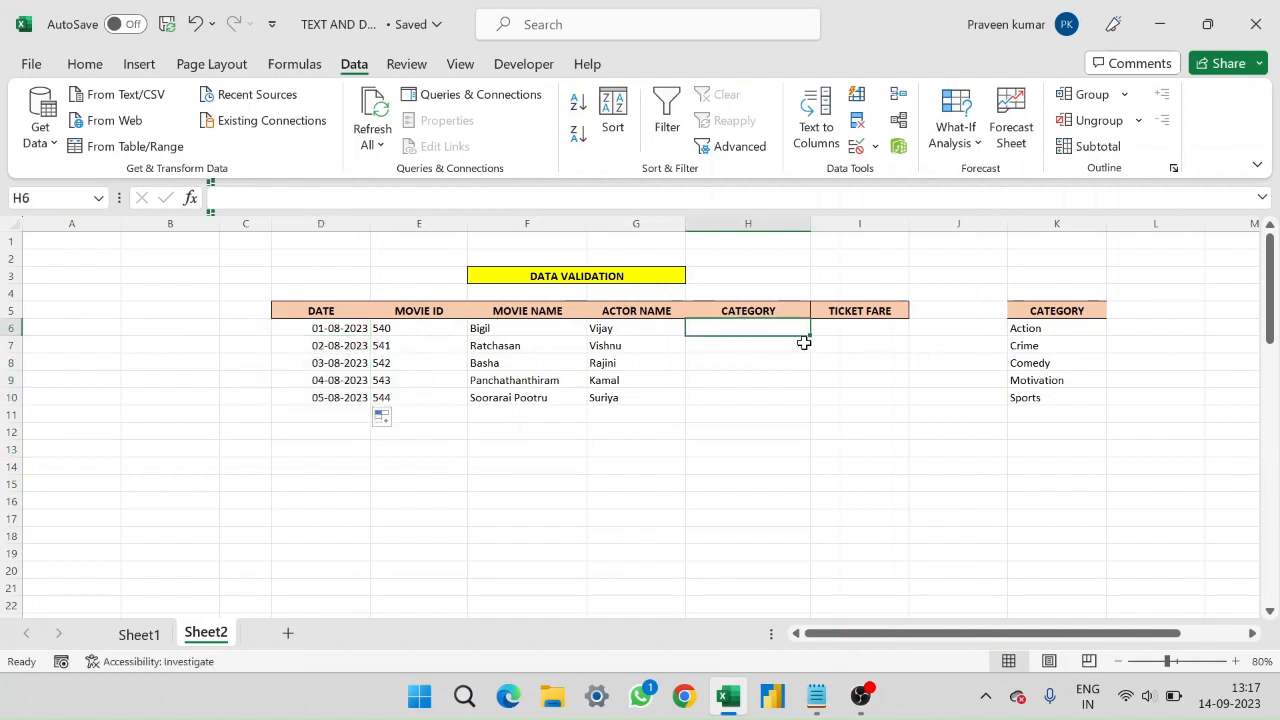
drag(1042, 305, 1057, 391)
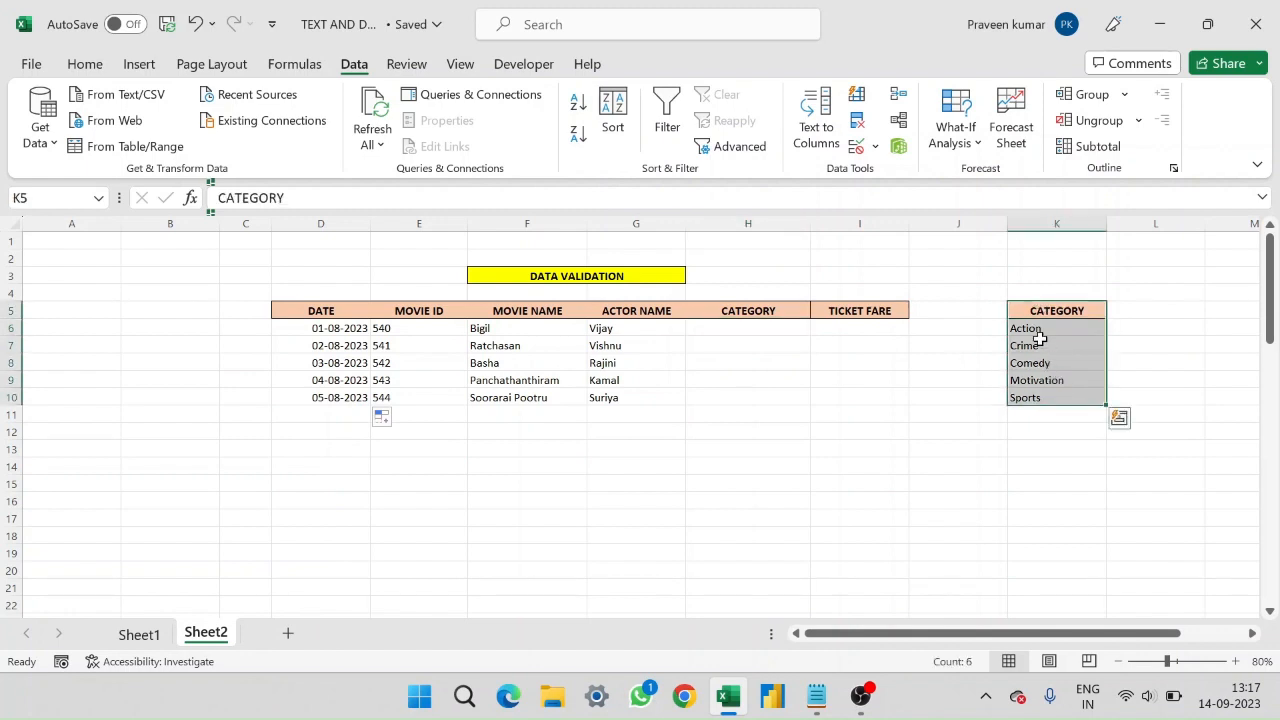
click(958, 366)
click(749, 327)
text(sports)
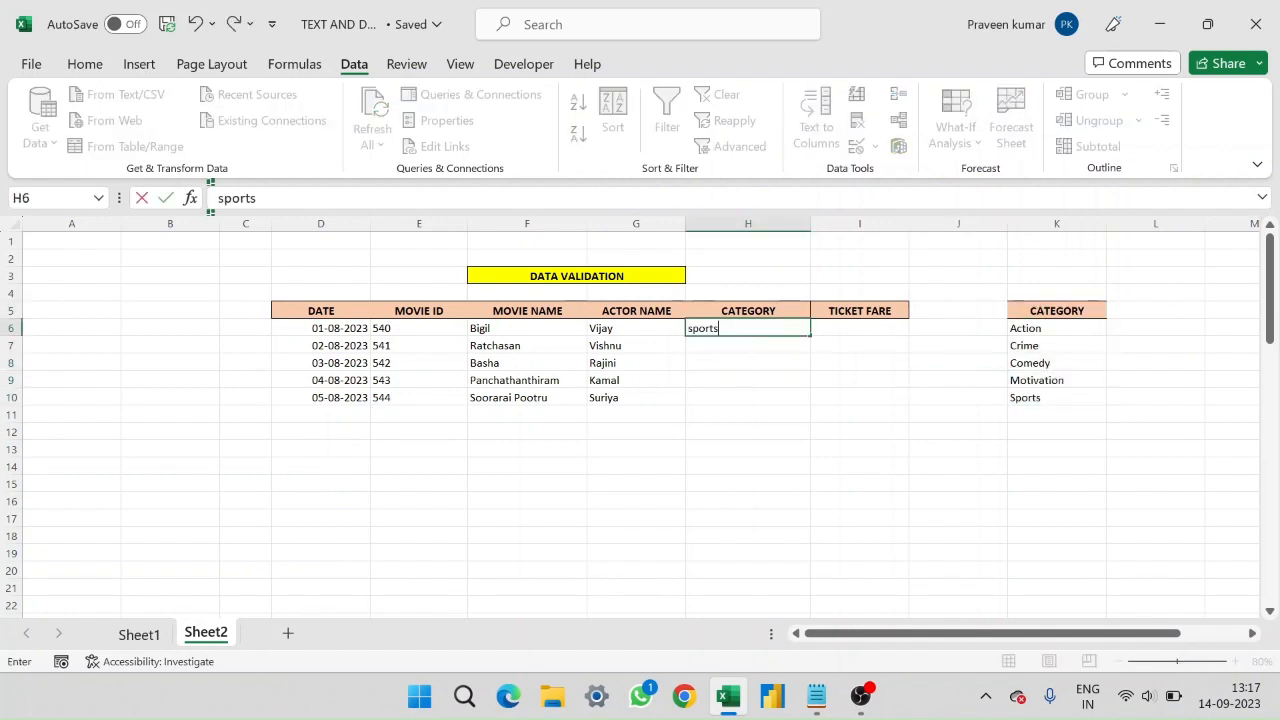
key(Return)
click(749, 327)
key(BackSpace)
key(Return)
Step: Set up a List validation rule for cells H6 to H10 with the category cells K6 to K10 as its source
drag(730, 324, 763, 394)
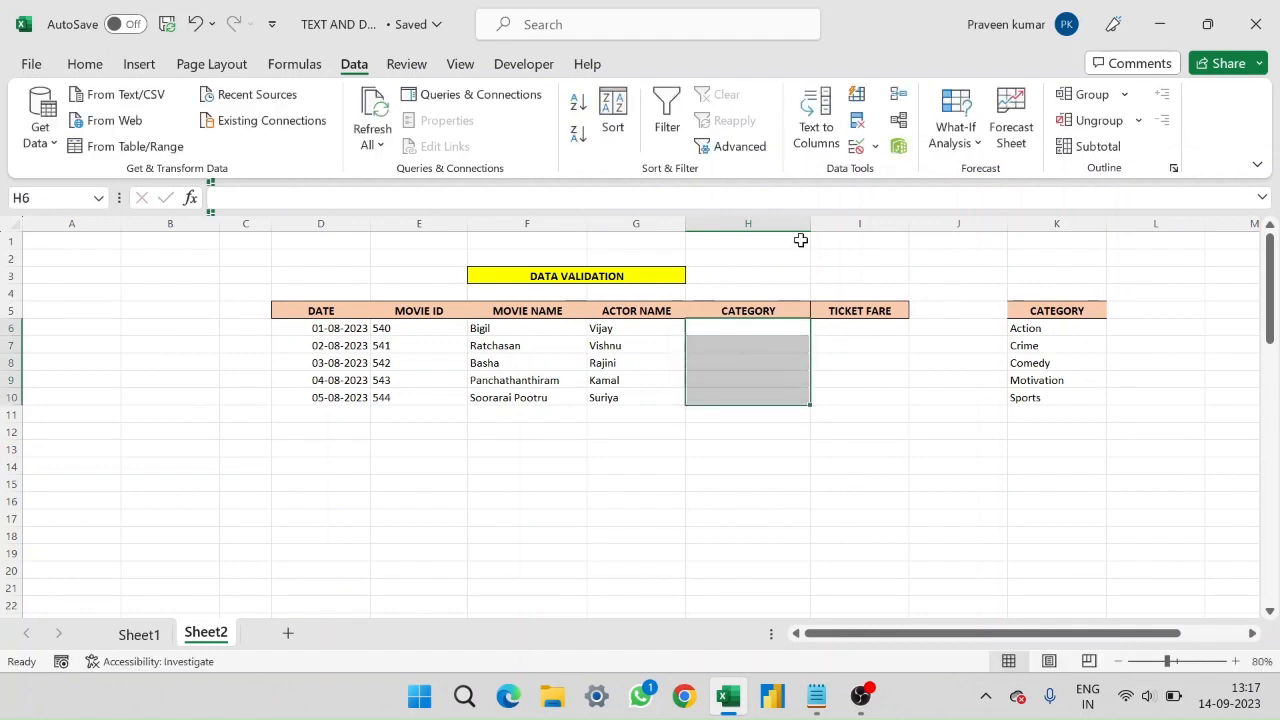
key(alt+a)
key(v)
key(v)
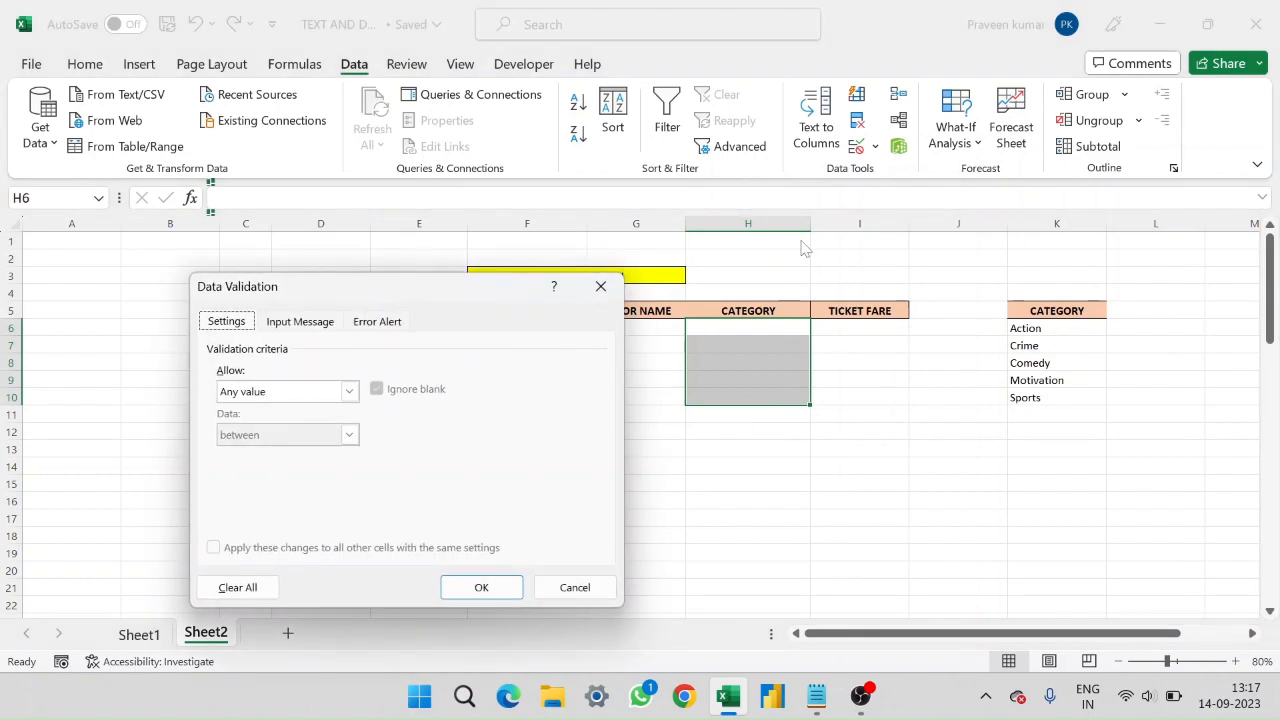
click(349, 391)
click(280, 452)
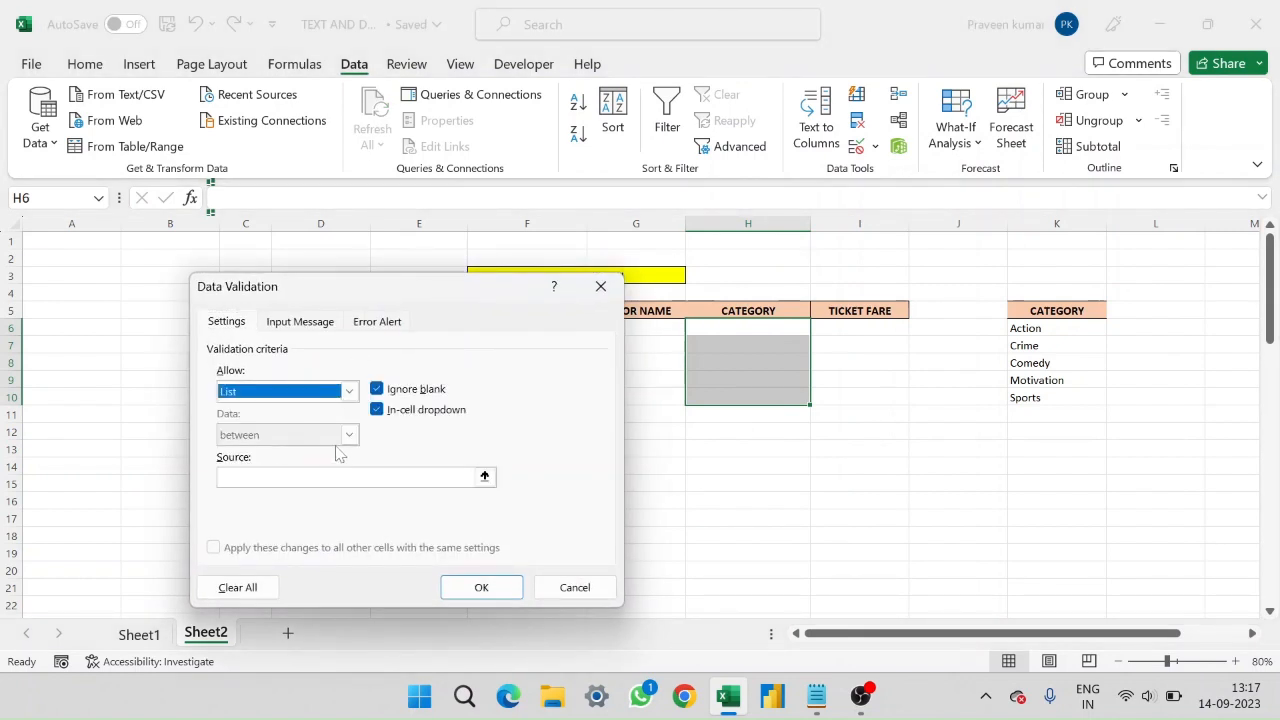
click(377, 391)
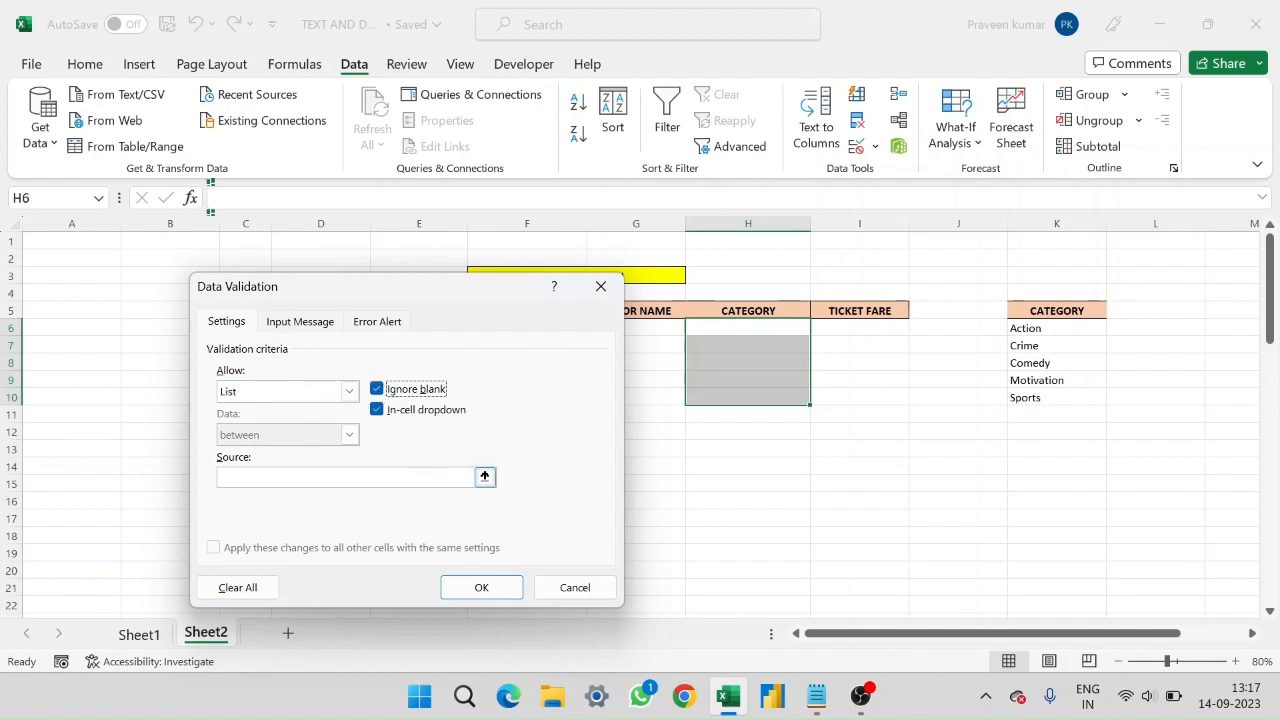
click(476, 477)
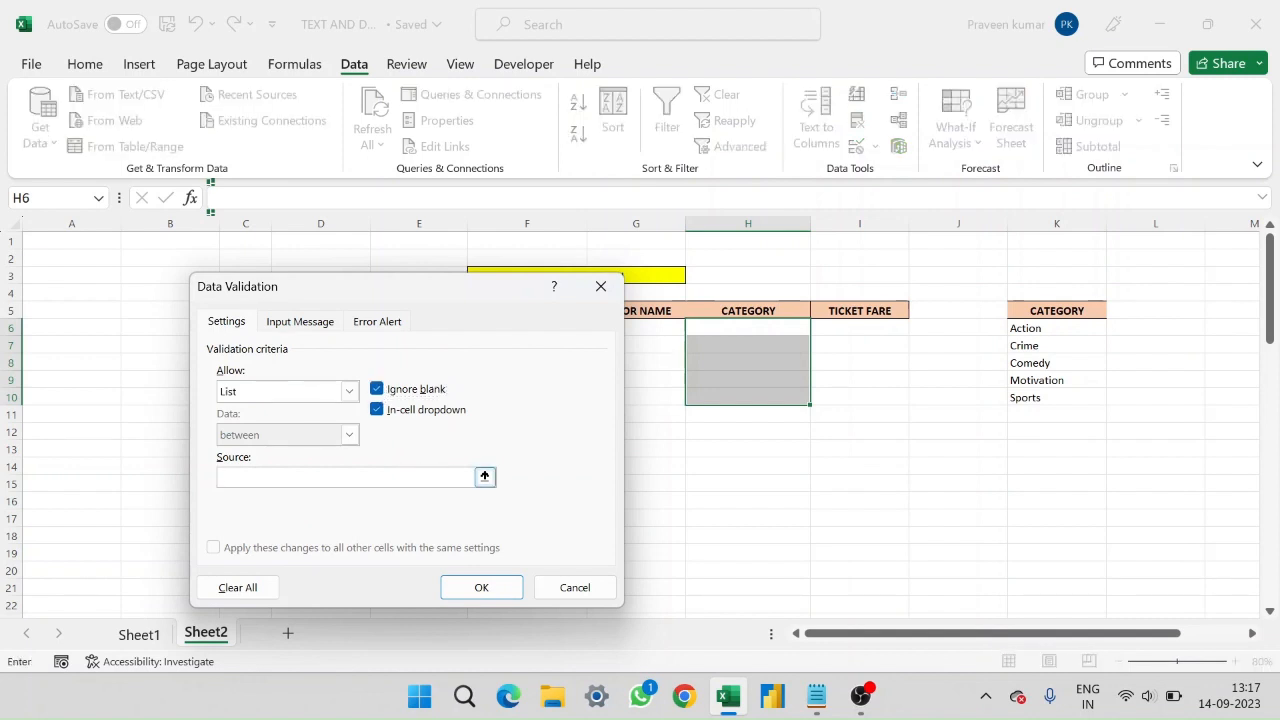
drag(1025, 330, 1036, 398)
Step: Replace the list source with the entries Action,comedy,thriller, apply the rule and choose Action in cell H6
drag(470, 477, 222, 481)
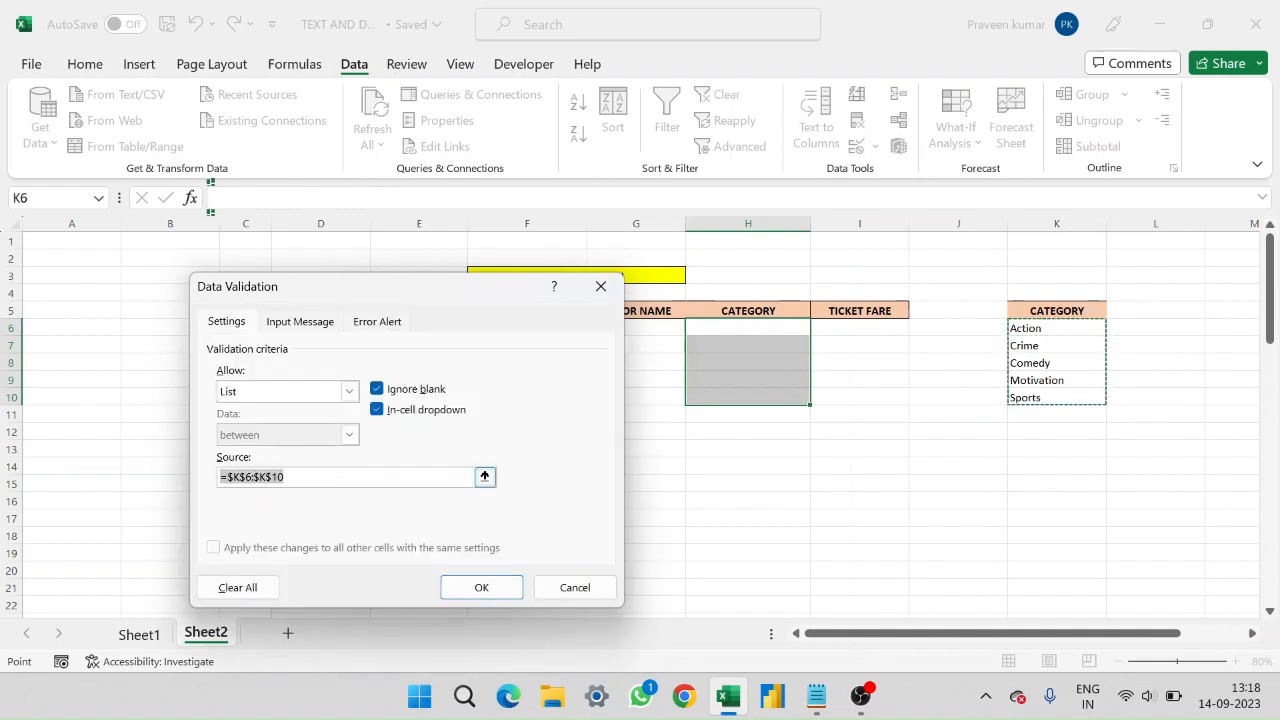
key(BackSpace)
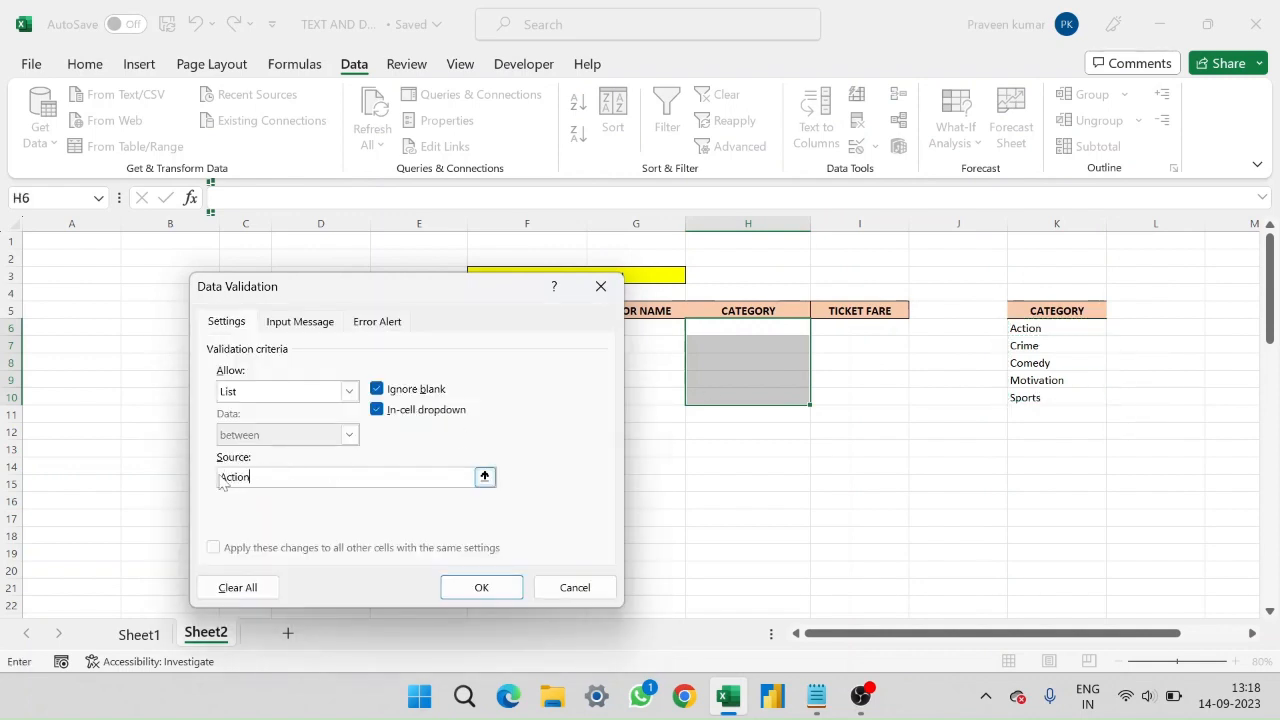
text(Action,comedy,thriller)
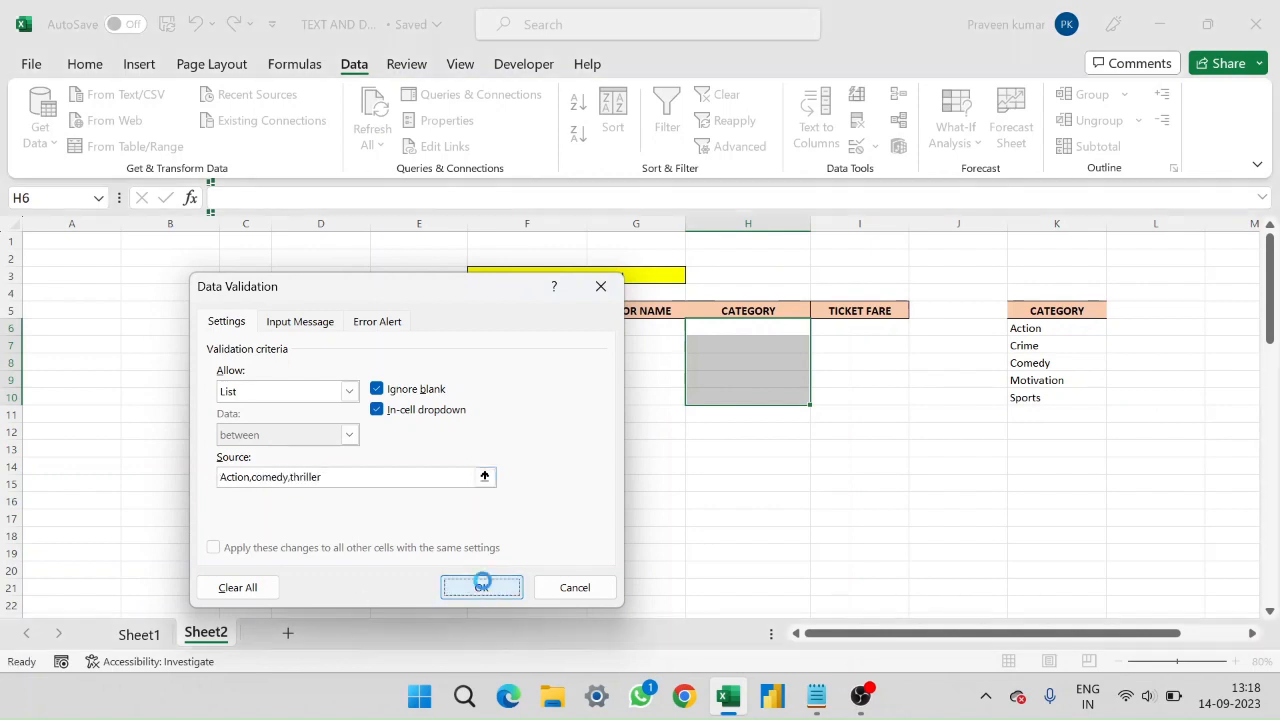
click(481, 587)
click(818, 328)
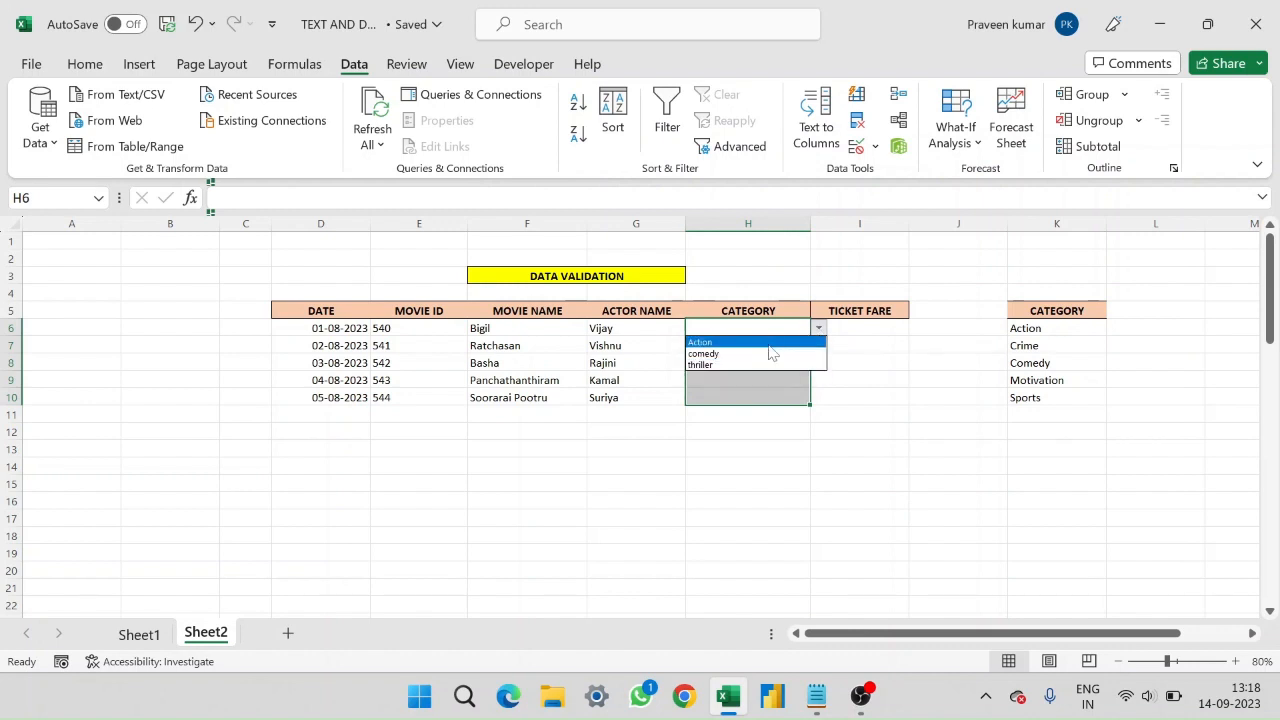
click(770, 342)
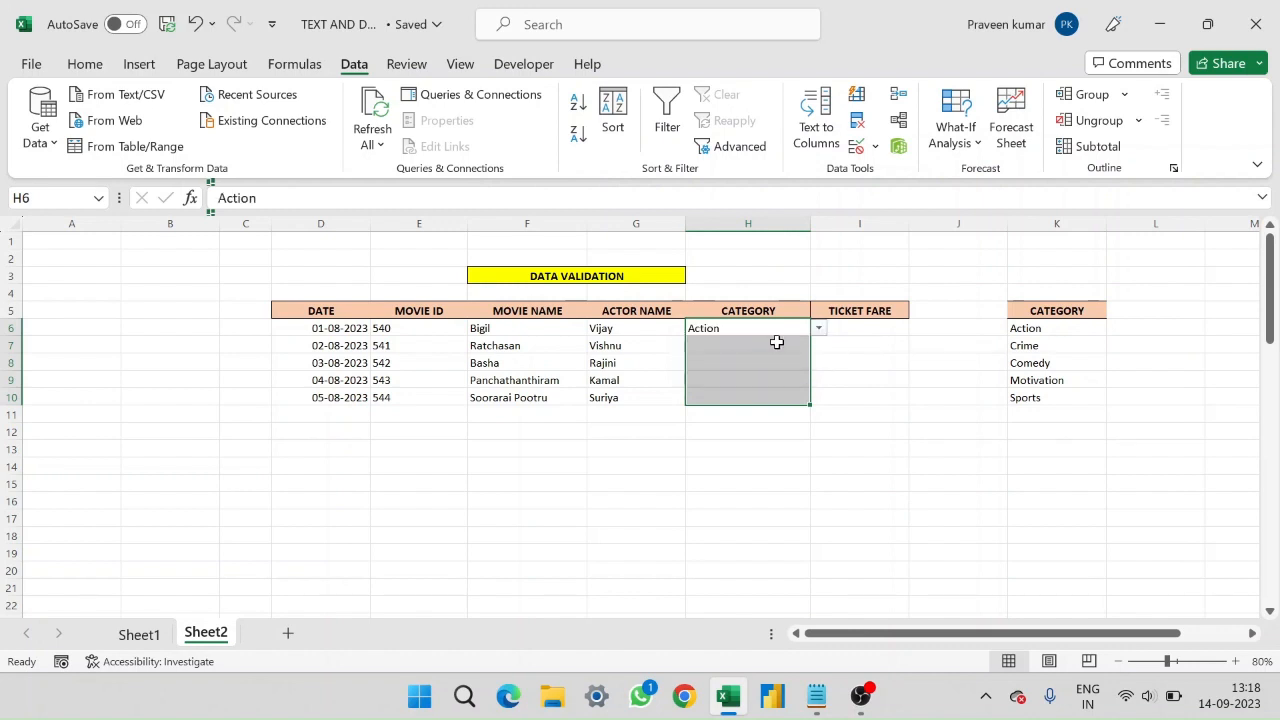
Step: Change the validation list source of cells H6 to H10 to =$K$6:$K$10
key(alt+a)
key(v)
key(v)
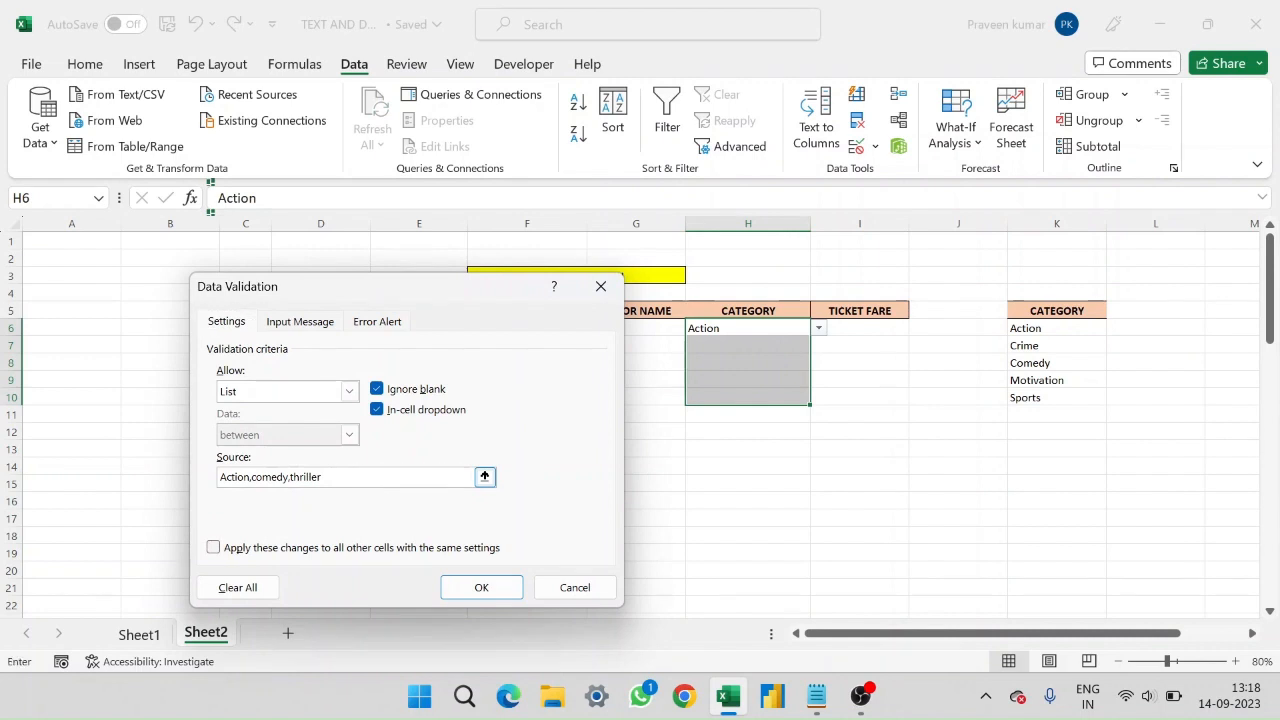
drag(322, 477, 220, 477)
key(BackSpace)
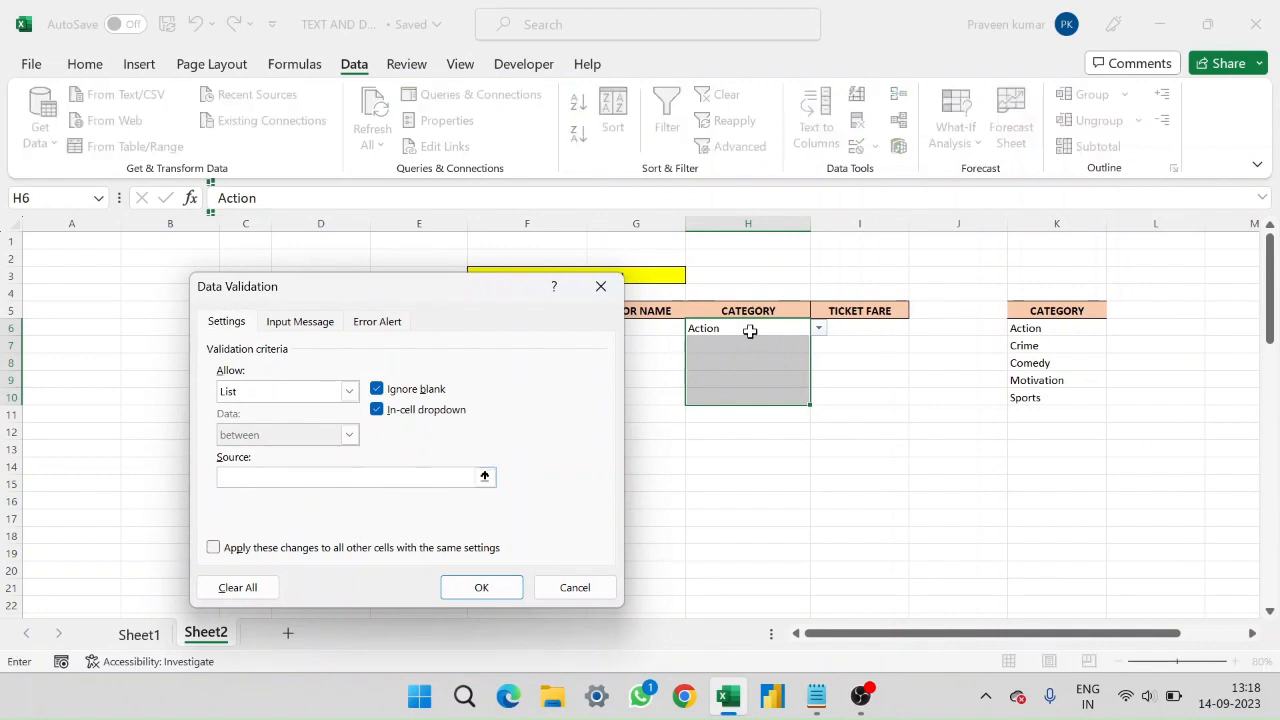
drag(1030, 331, 1034, 397)
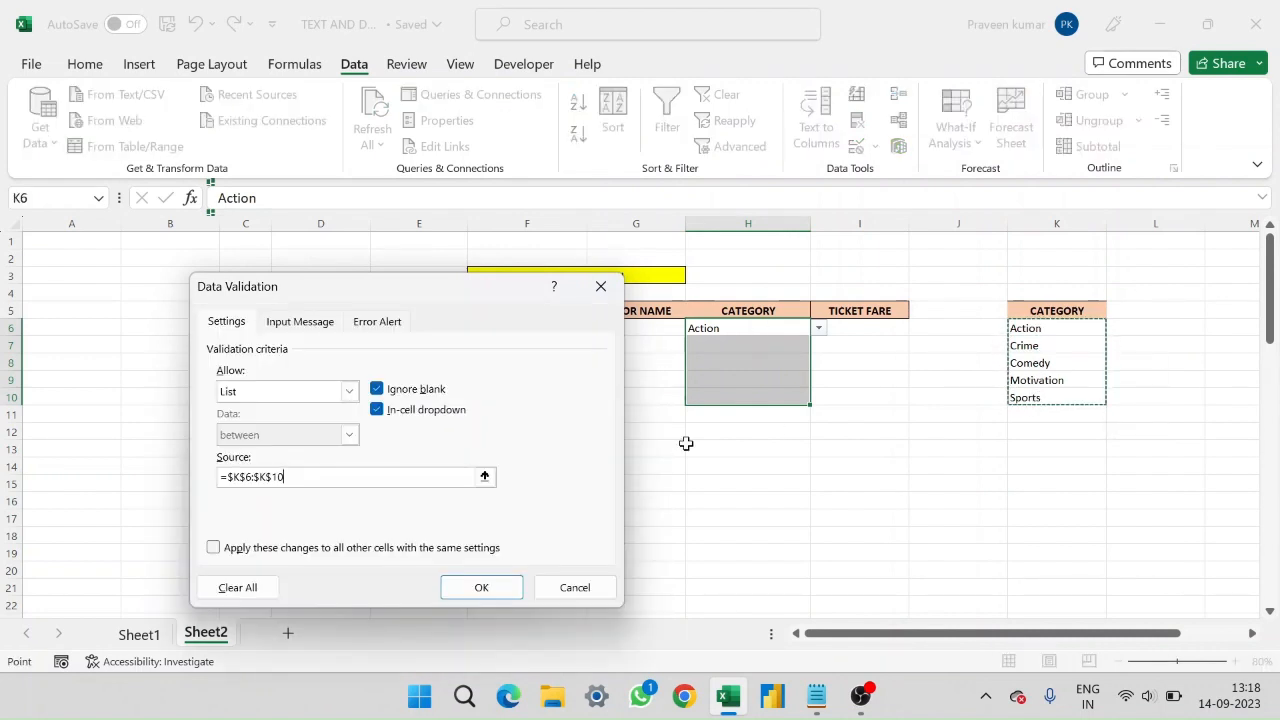
key(Return)
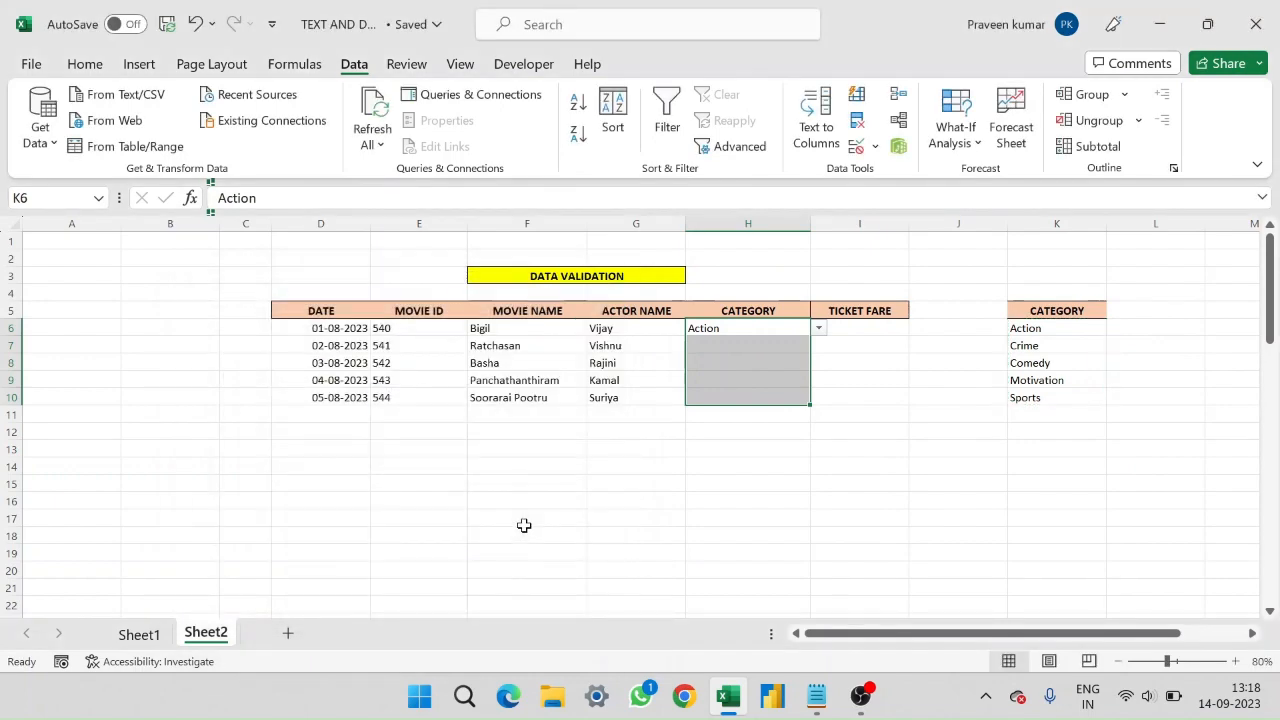
Step: Examine the choices offered by the category dropdown in cell H6
drag(1168, 662, 1171, 664)
scroll(1139, 506, up, 1)
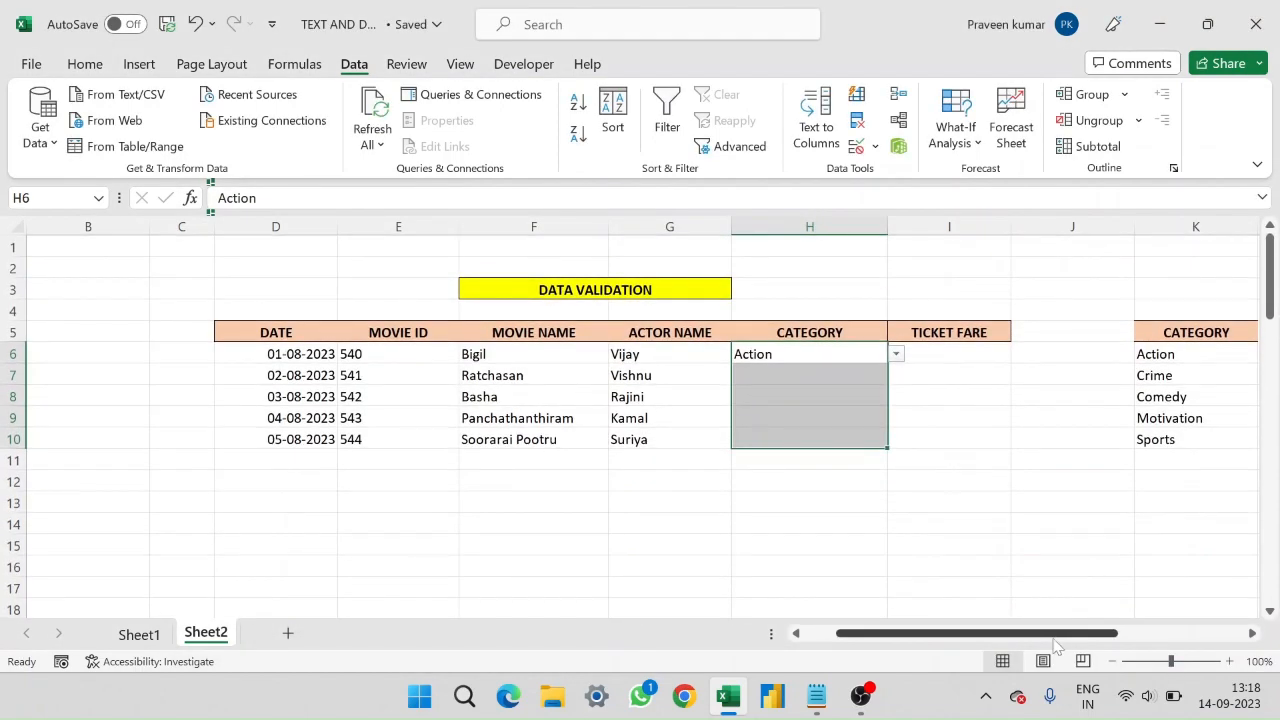
drag(1058, 633, 1090, 633)
click(773, 354)
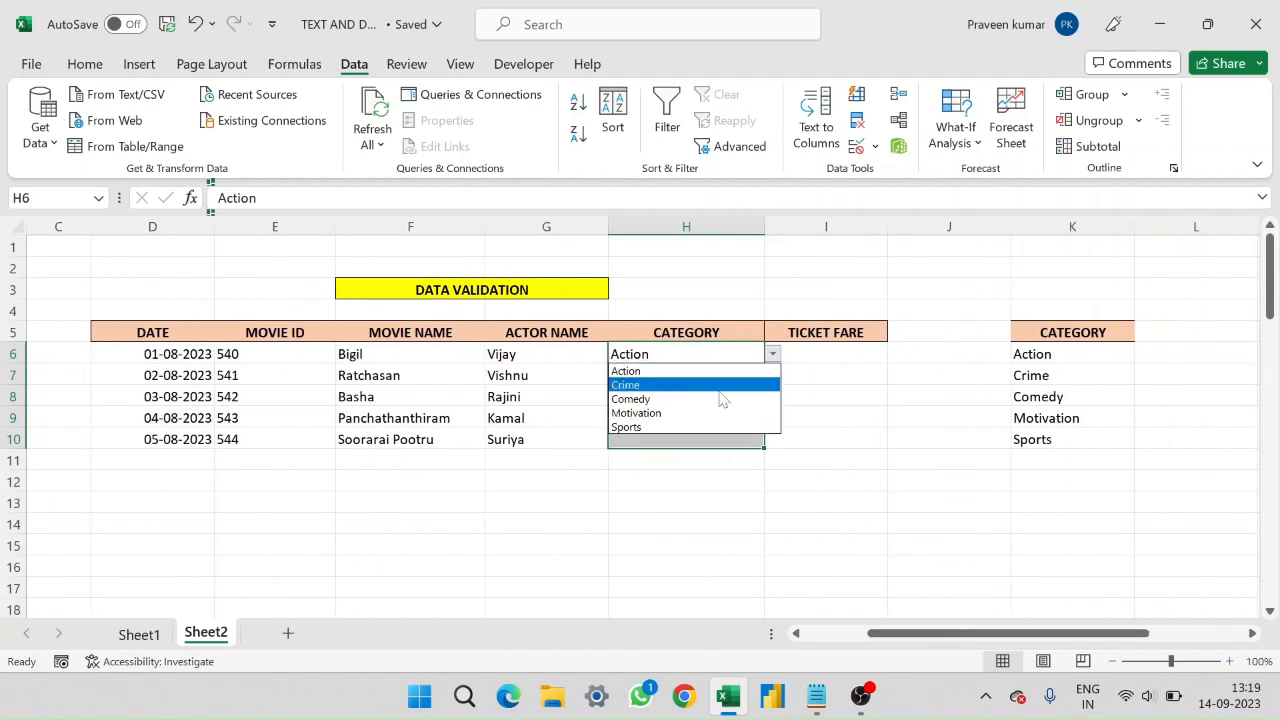
click(737, 445)
click(726, 393)
click(728, 478)
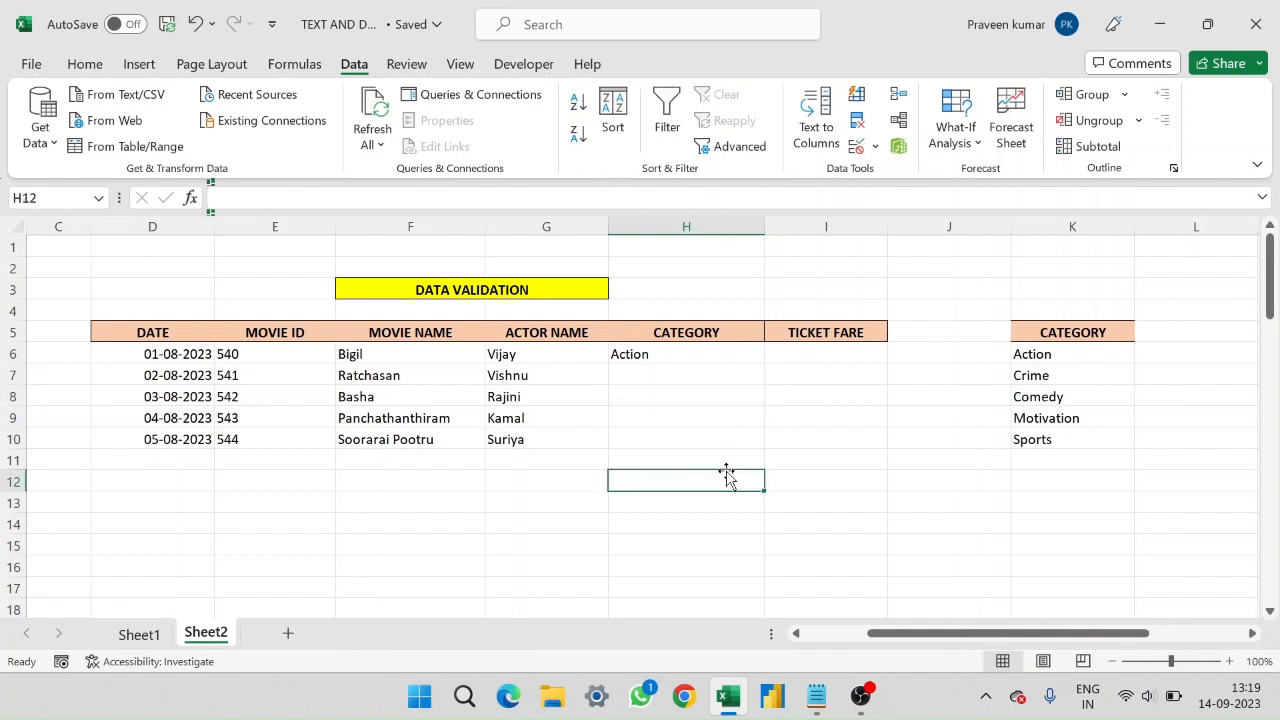
Step: Try to enter the unlisted categories hvhvdvhs in cell H7 and roman in cell H8
click(711, 374)
text(hvhvdvhs)
key(Return)
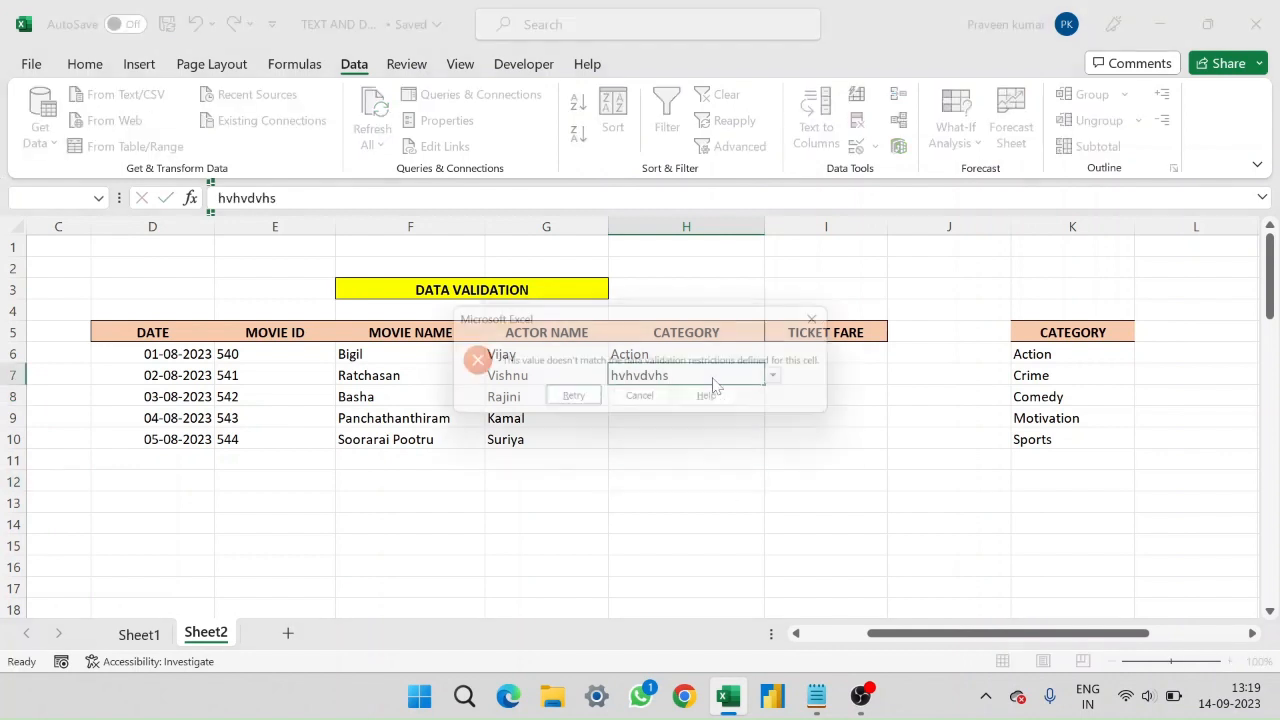
click(646, 401)
click(654, 395)
text(hd)
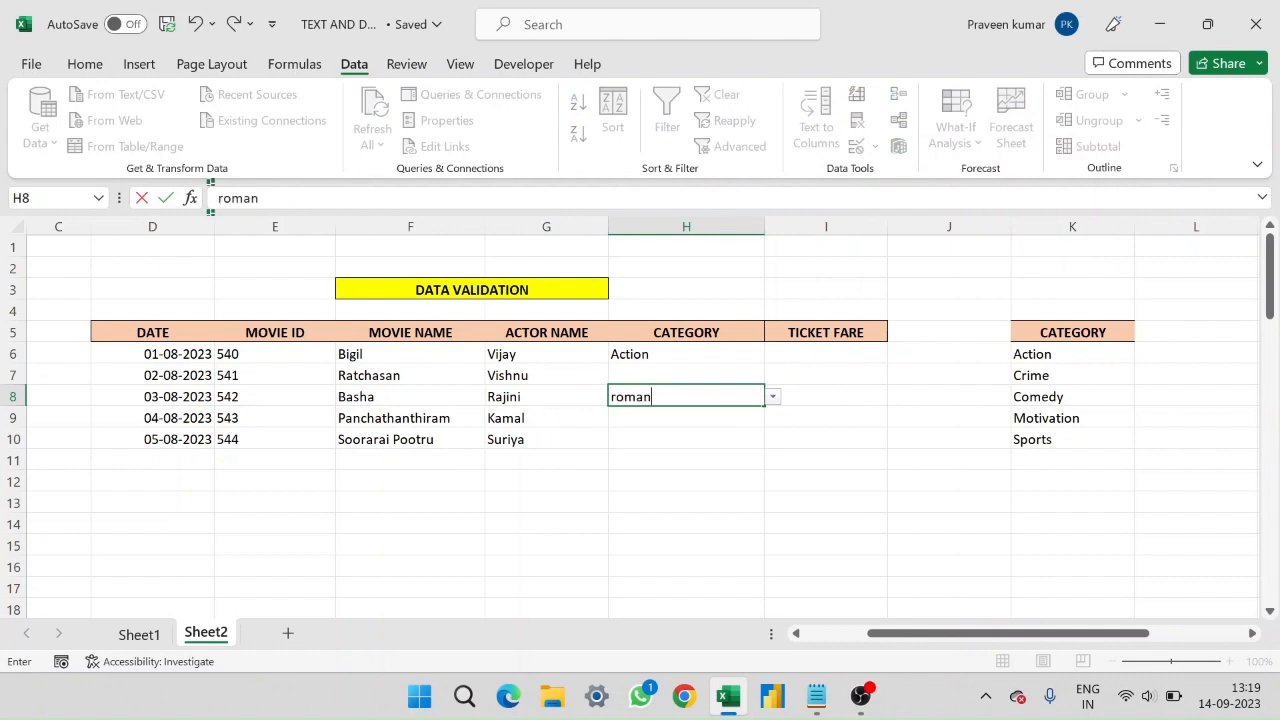
key(Return)
click(646, 400)
Step: Try to replace the category in cell H6 with a blank entry
click(697, 373)
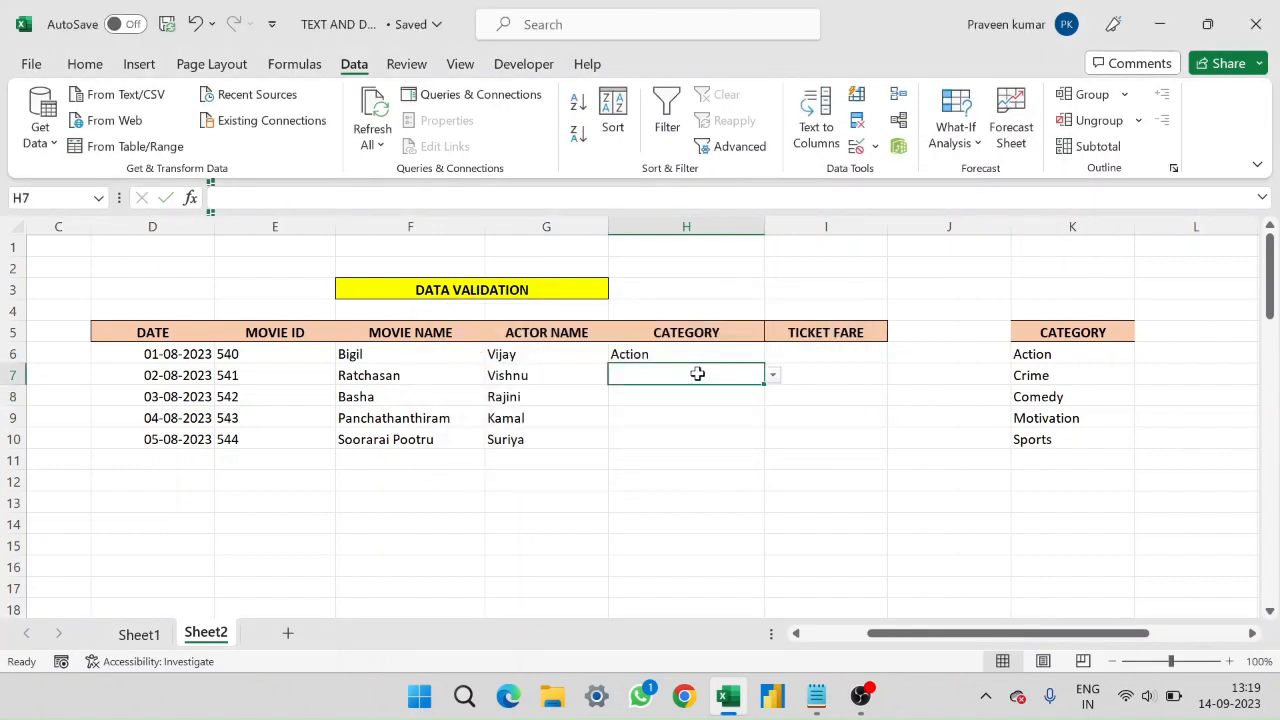
click(686, 355)
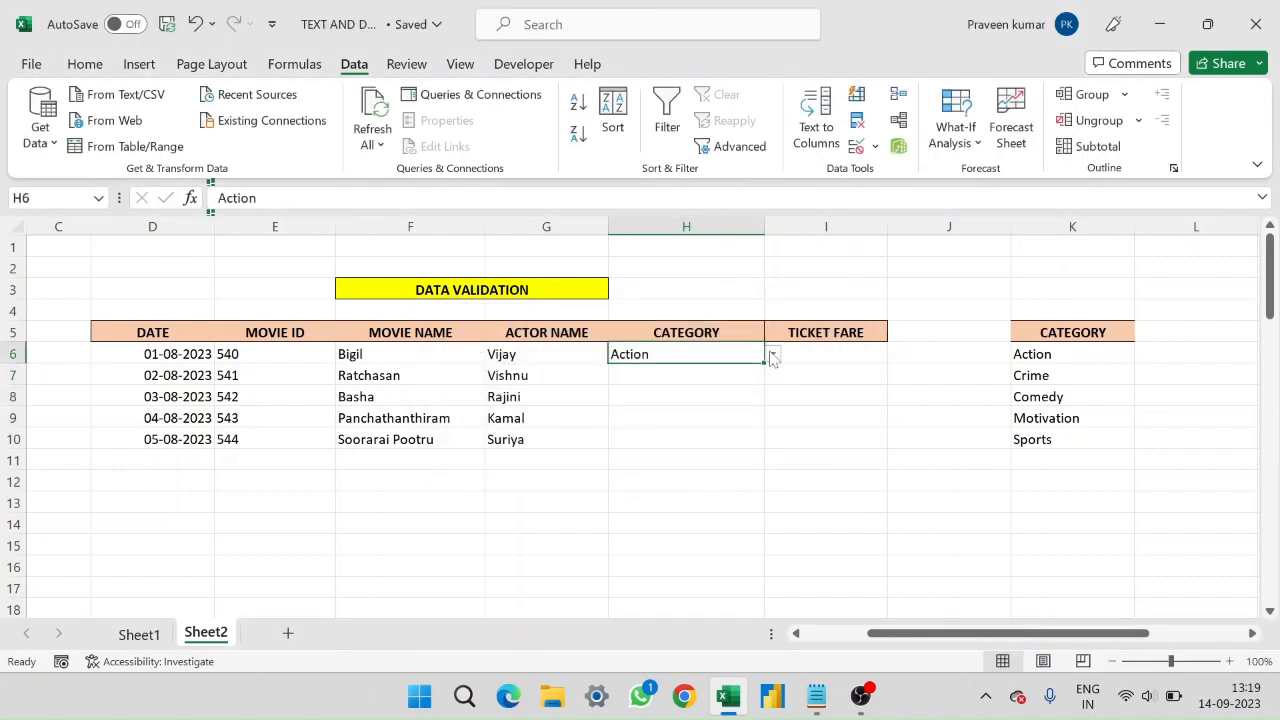
key(Down)
key(Up)
key(Down)
key(Up)
key(Right)
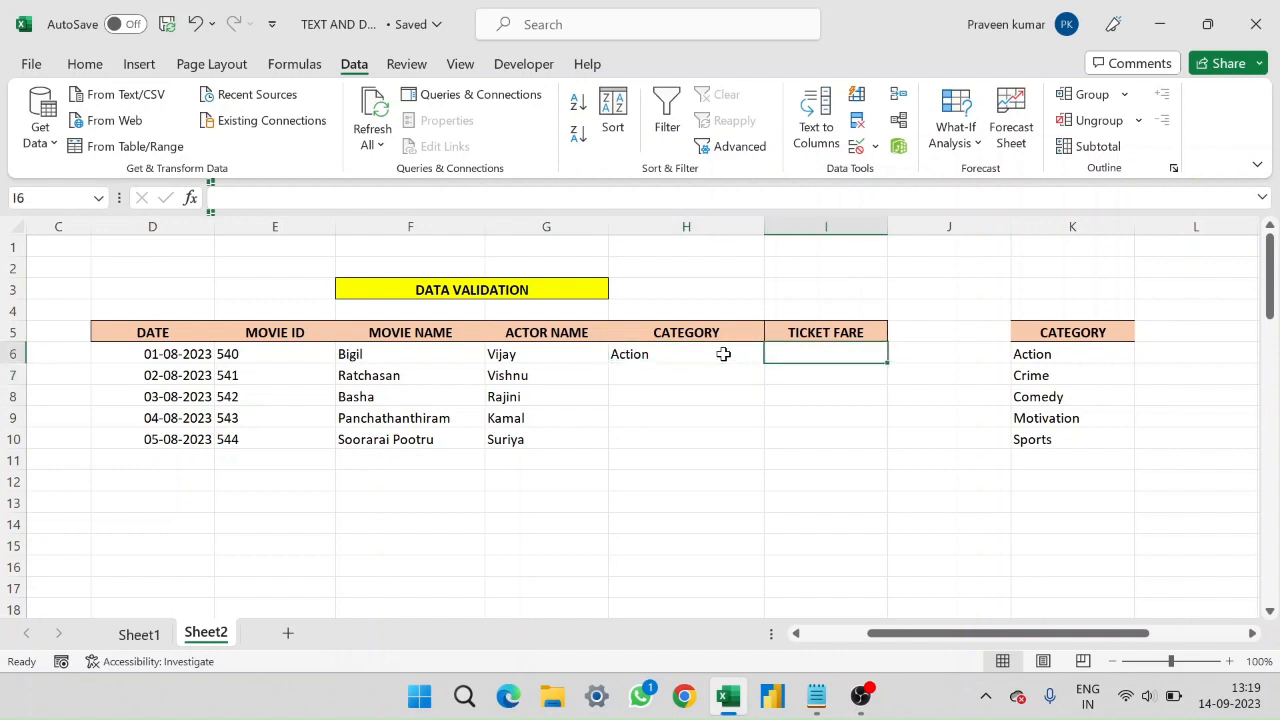
key(Left)
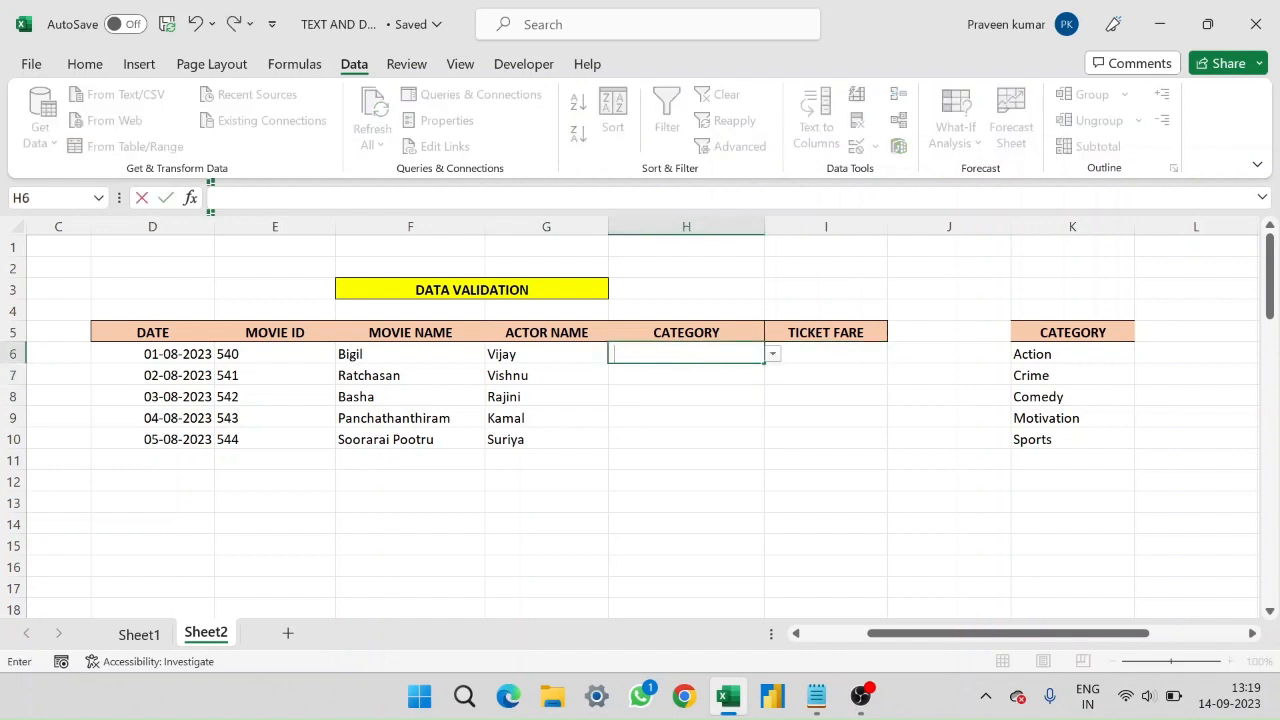
key(Return)
click(640, 406)
Step: Choose the categories Sports, Crime and Action from the dropdown list in cells H6, H7 and H8
click(773, 353)
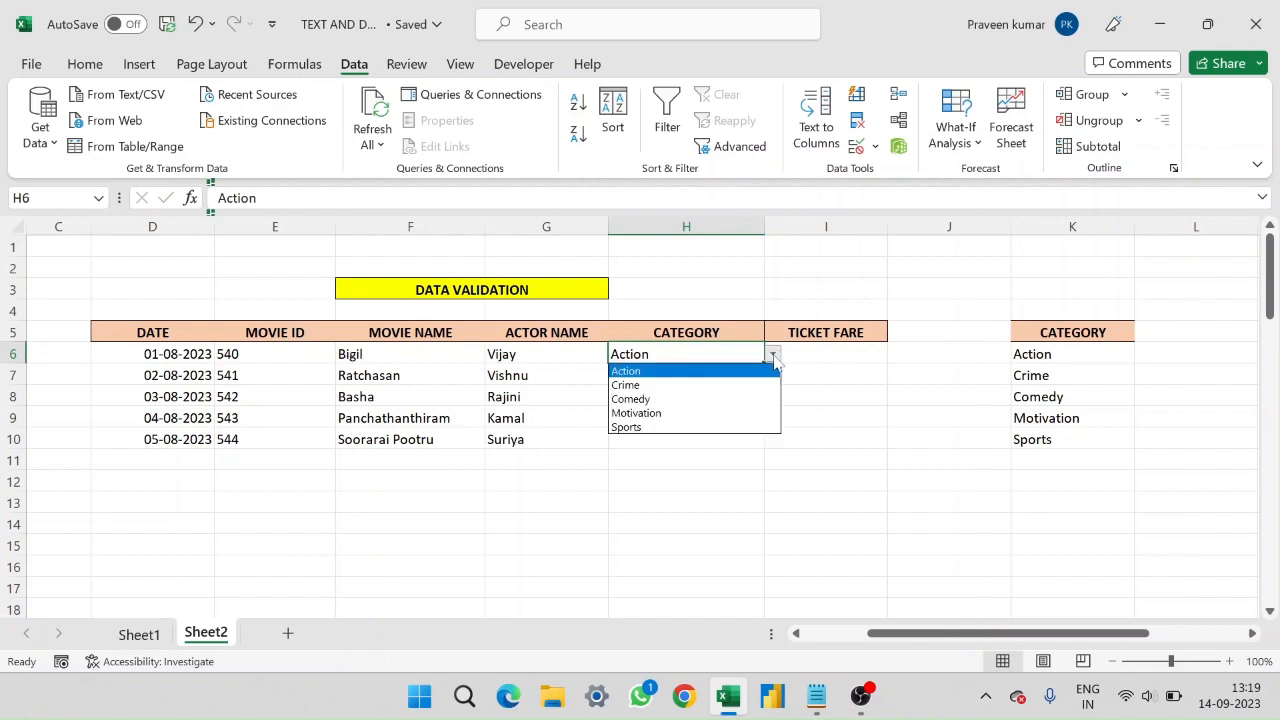
click(706, 428)
key(Return)
click(771, 377)
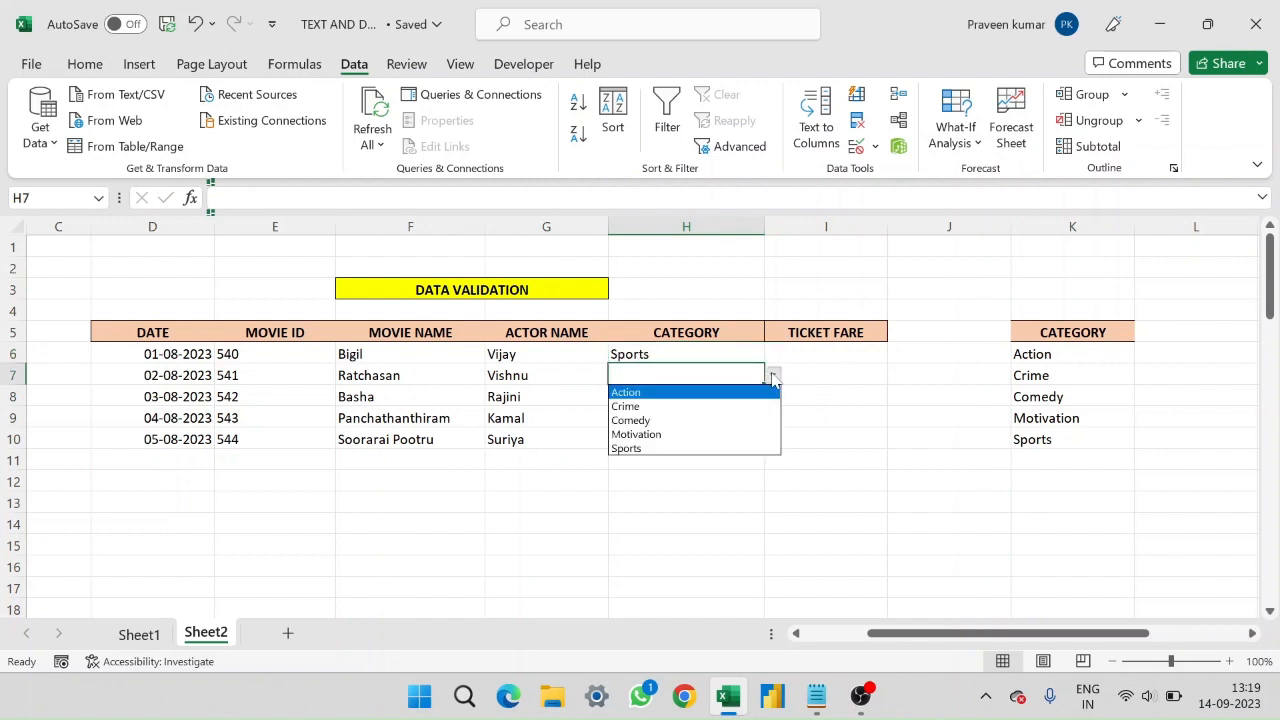
click(706, 407)
key(Return)
click(773, 397)
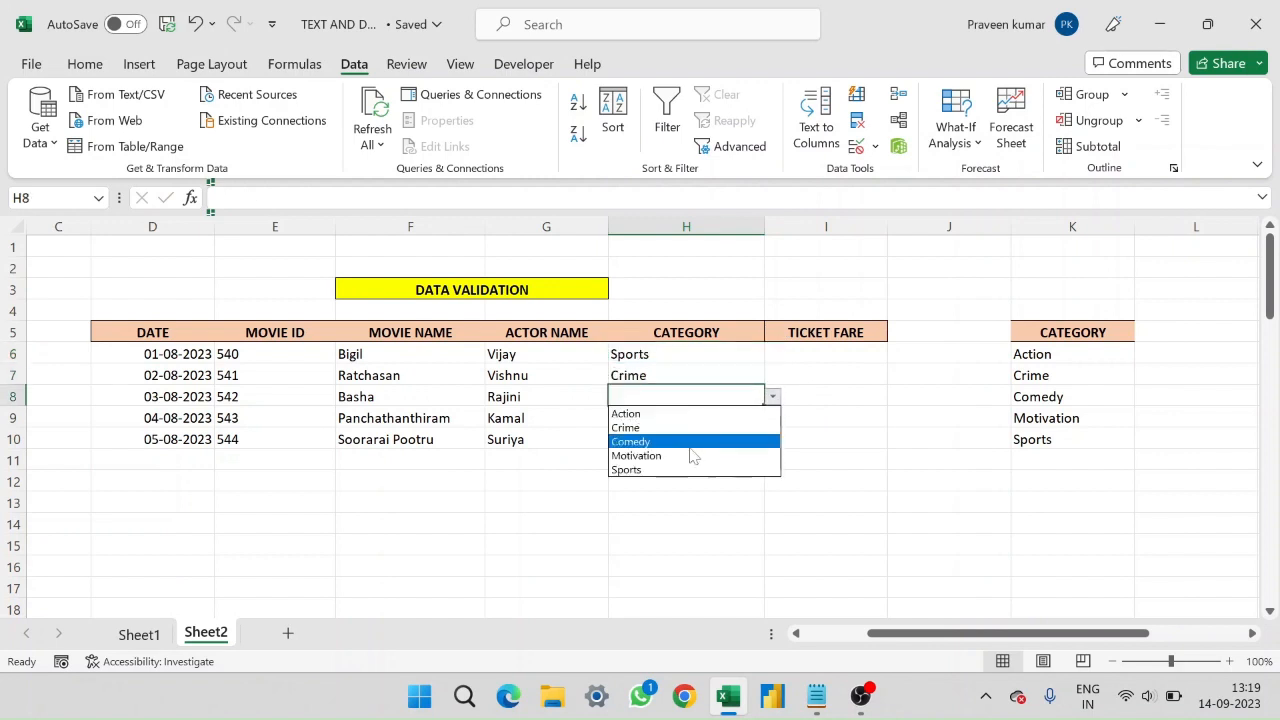
click(683, 413)
key(Return)
Step: Choose the category Comedy in cell H9 and Motivation in cell H10 from the dropdown list
click(773, 418)
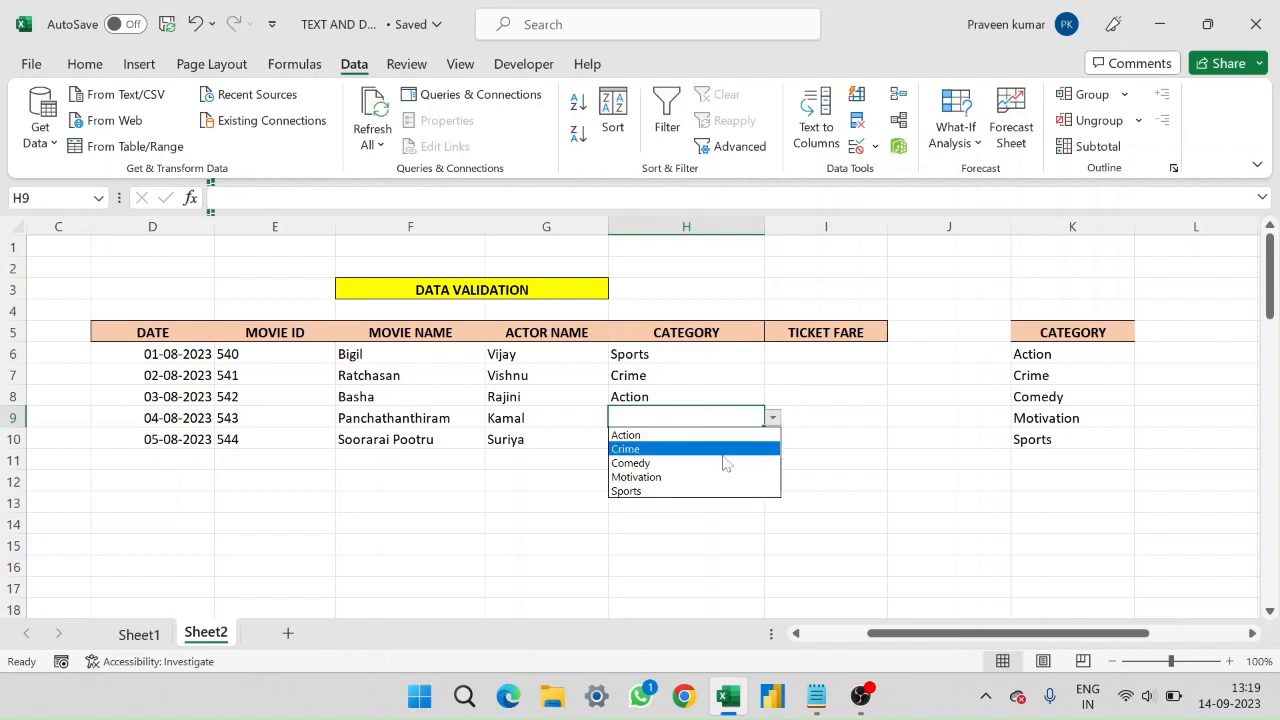
click(700, 463)
key(Return)
click(773, 440)
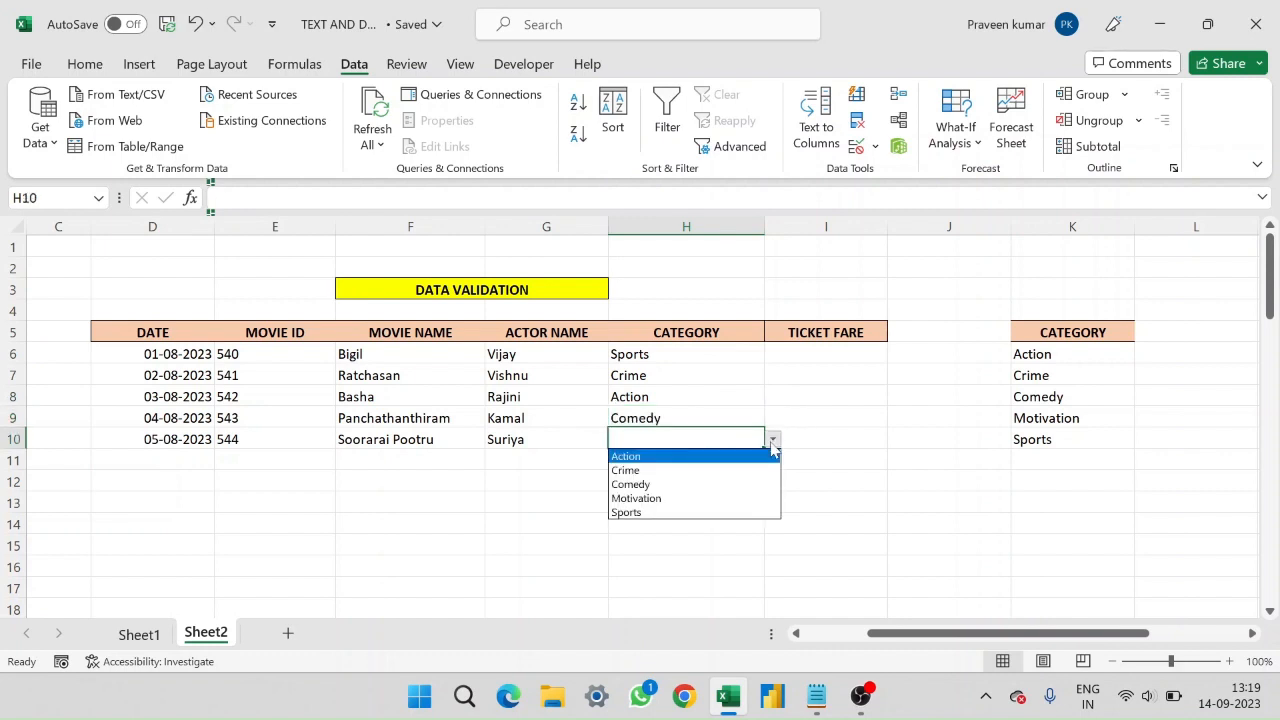
click(707, 498)
Step: Restrict the ticket fare cells I6 to I10 to decimal values greater than or equal to 100
click(836, 347)
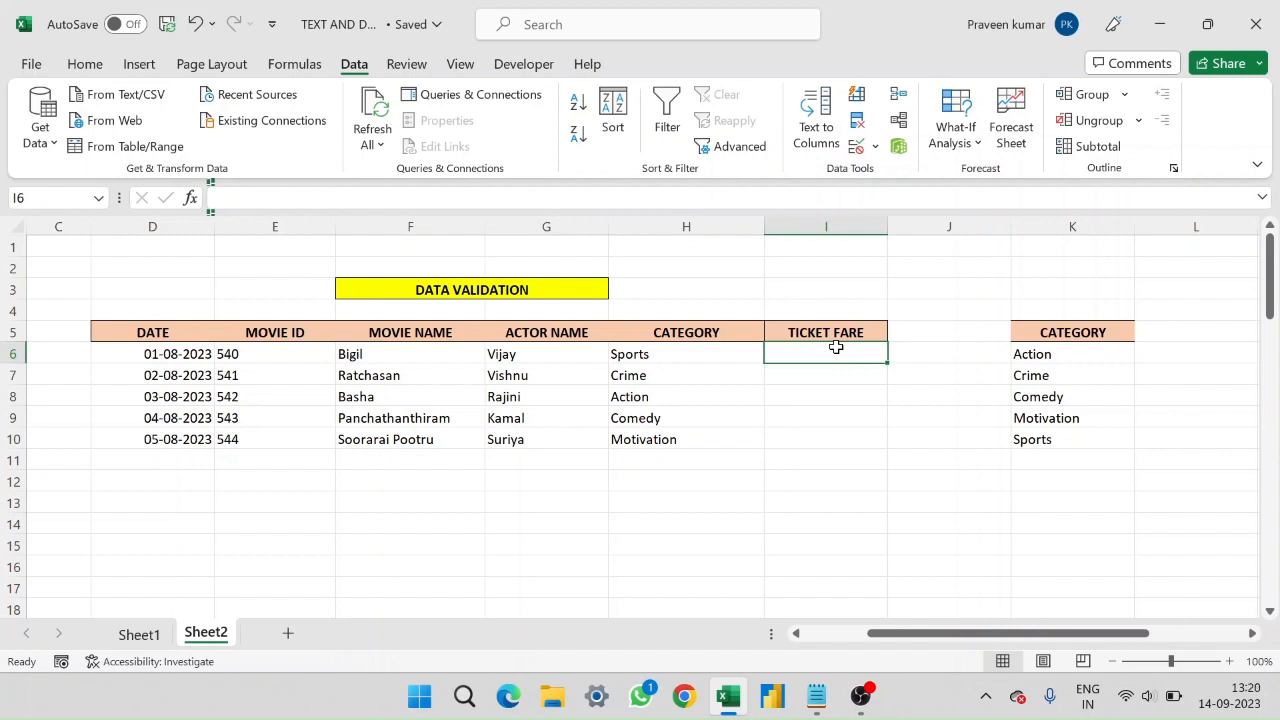
drag(837, 361, 854, 437)
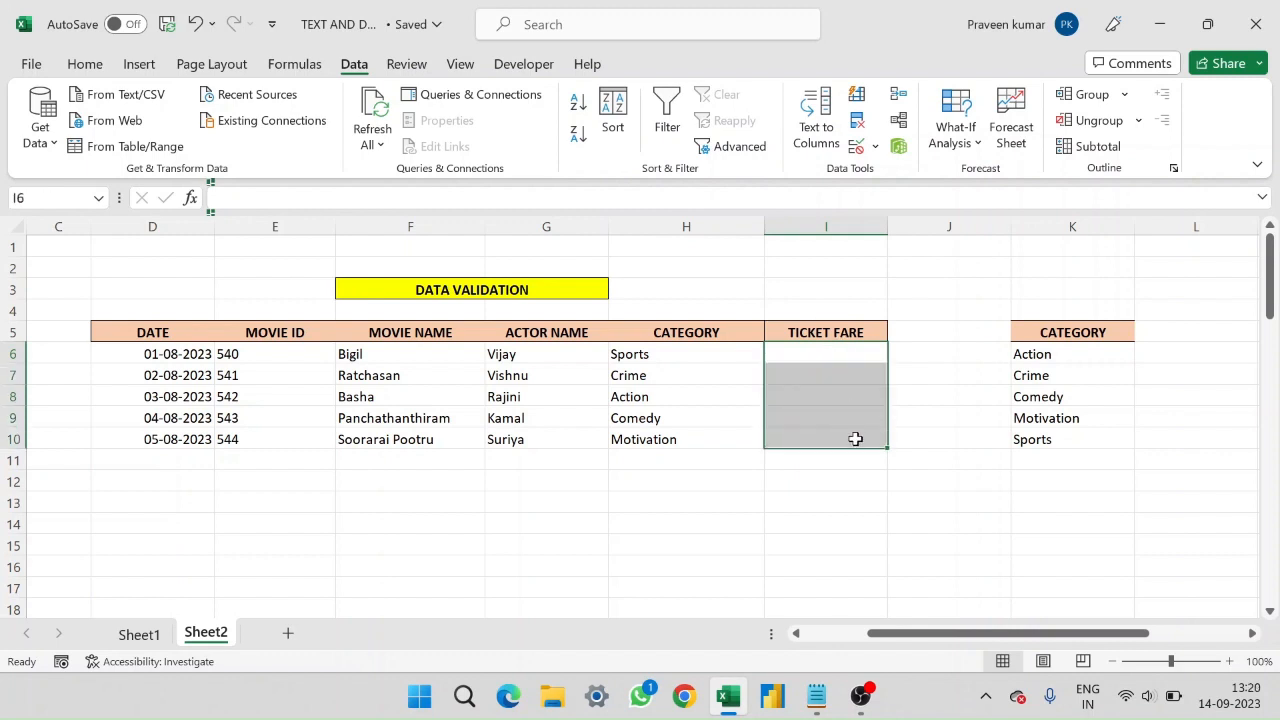
key(alt+a)
key(v)
key(v)
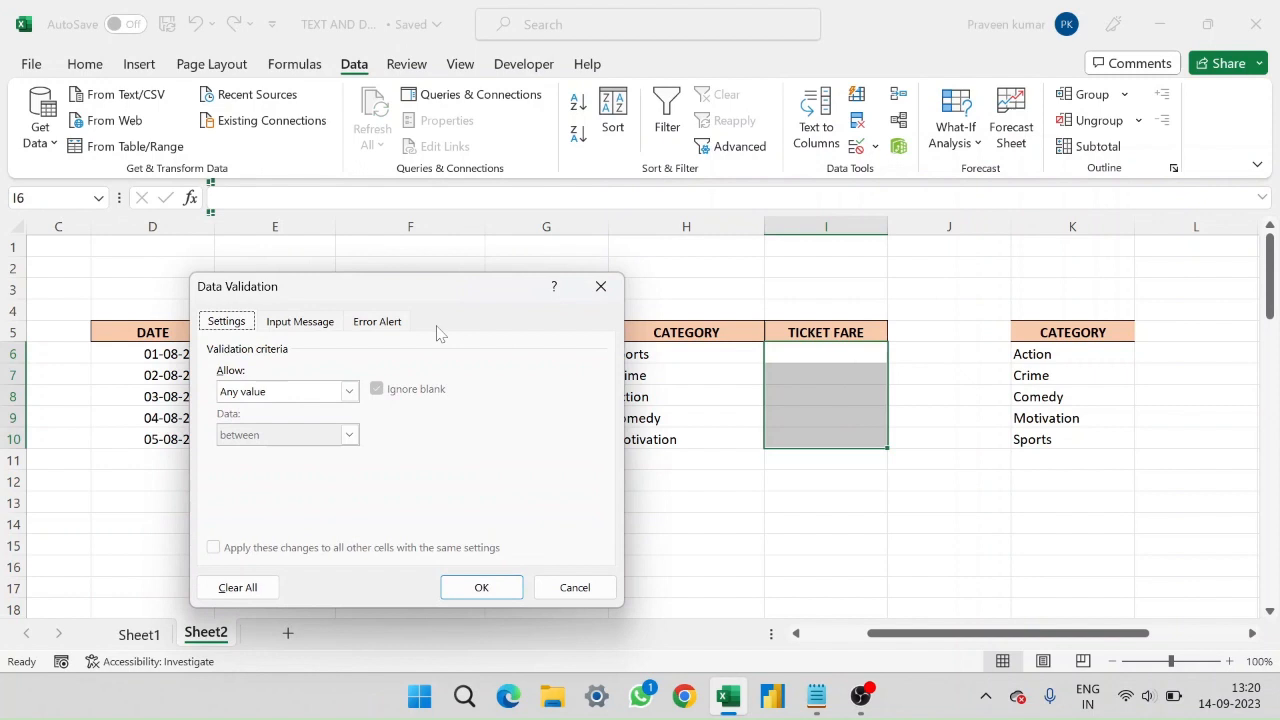
click(349, 391)
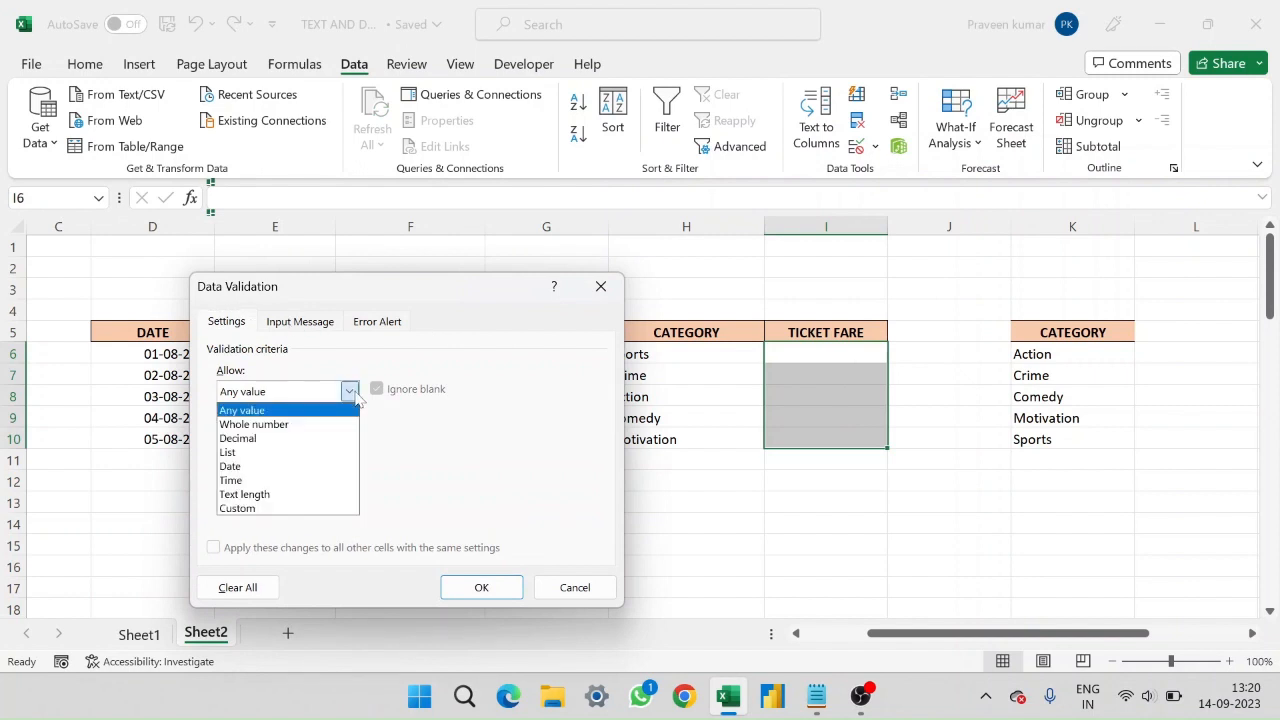
click(281, 439)
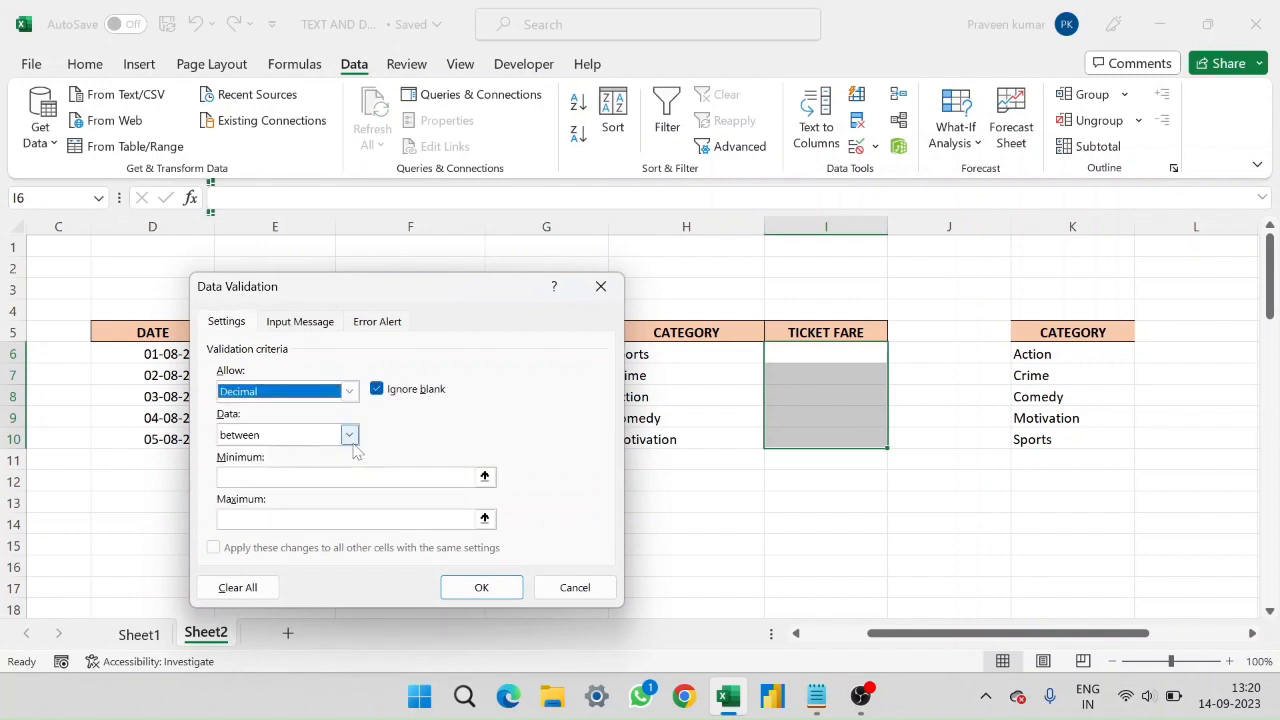
click(349, 435)
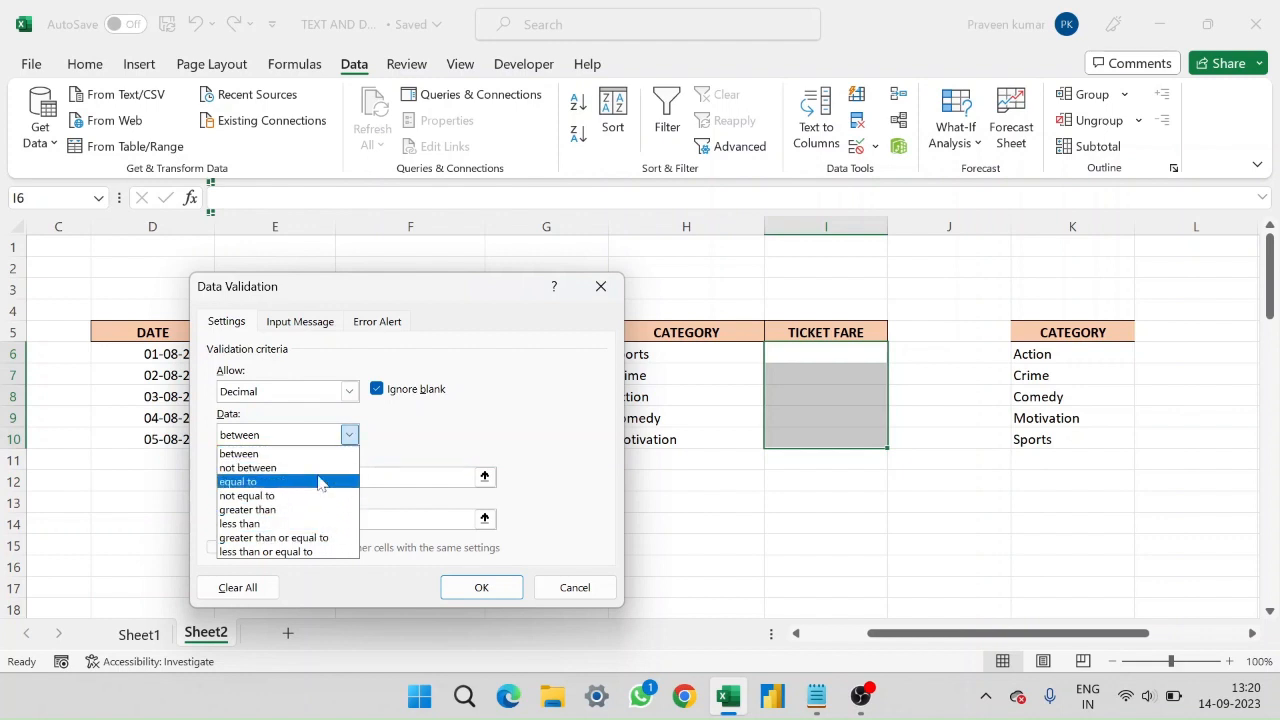
click(323, 543)
key(Tab)
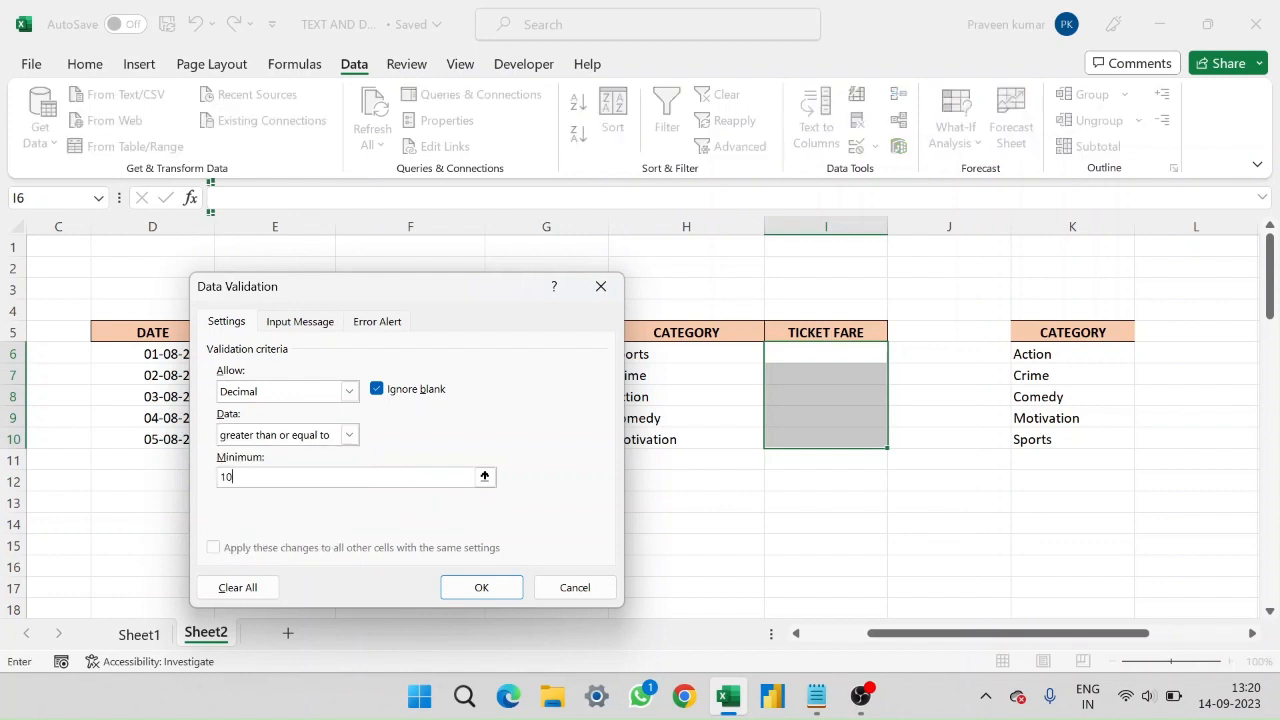
click(481, 587)
Step: Try to enter the ticket fare 95 in cell I6
click(806, 350)
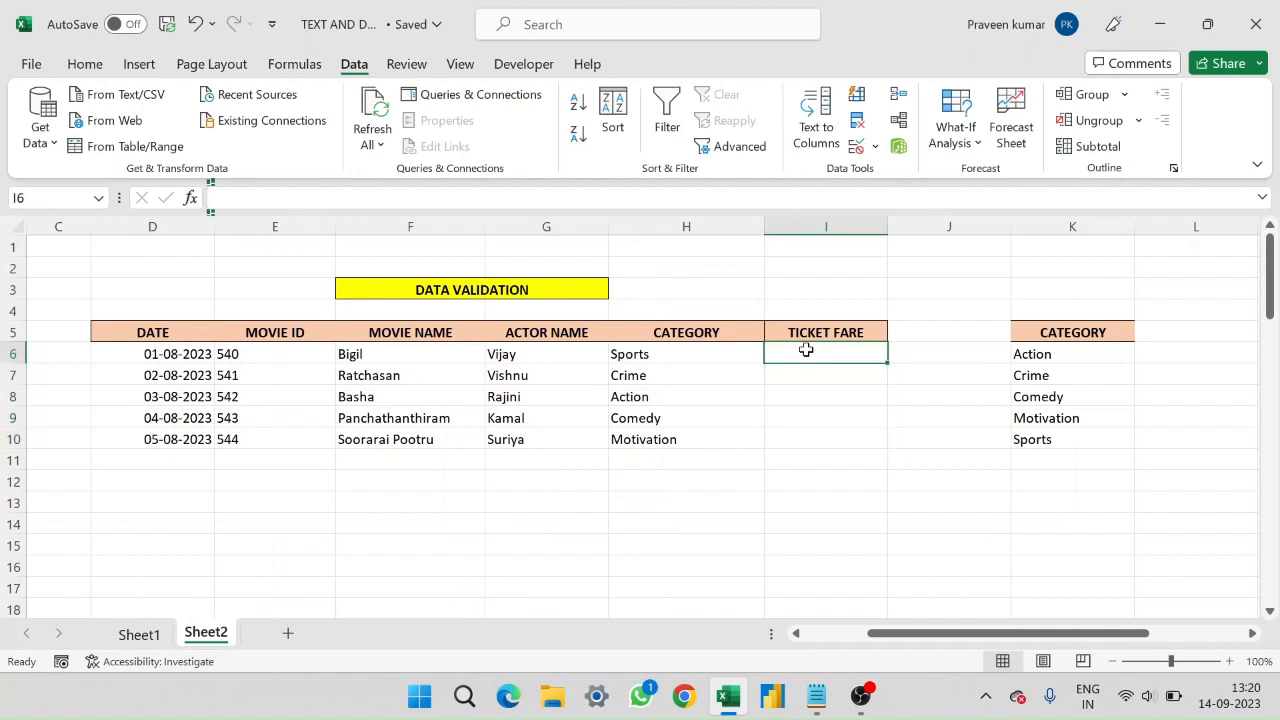
text(95)
key(Return)
key(Tab)
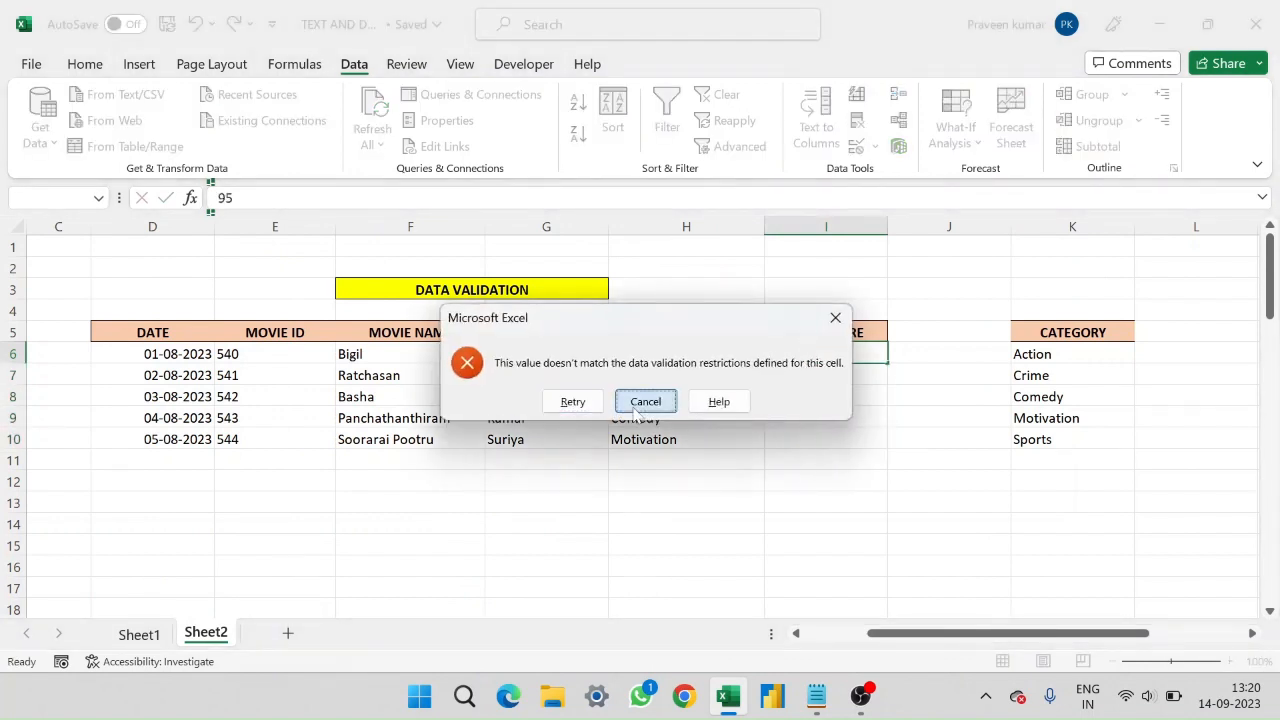
key(Return)
Step: Enter the ticket fares 100 in cell I6 and 100.5 in cell I7
text(100)
key(Return)
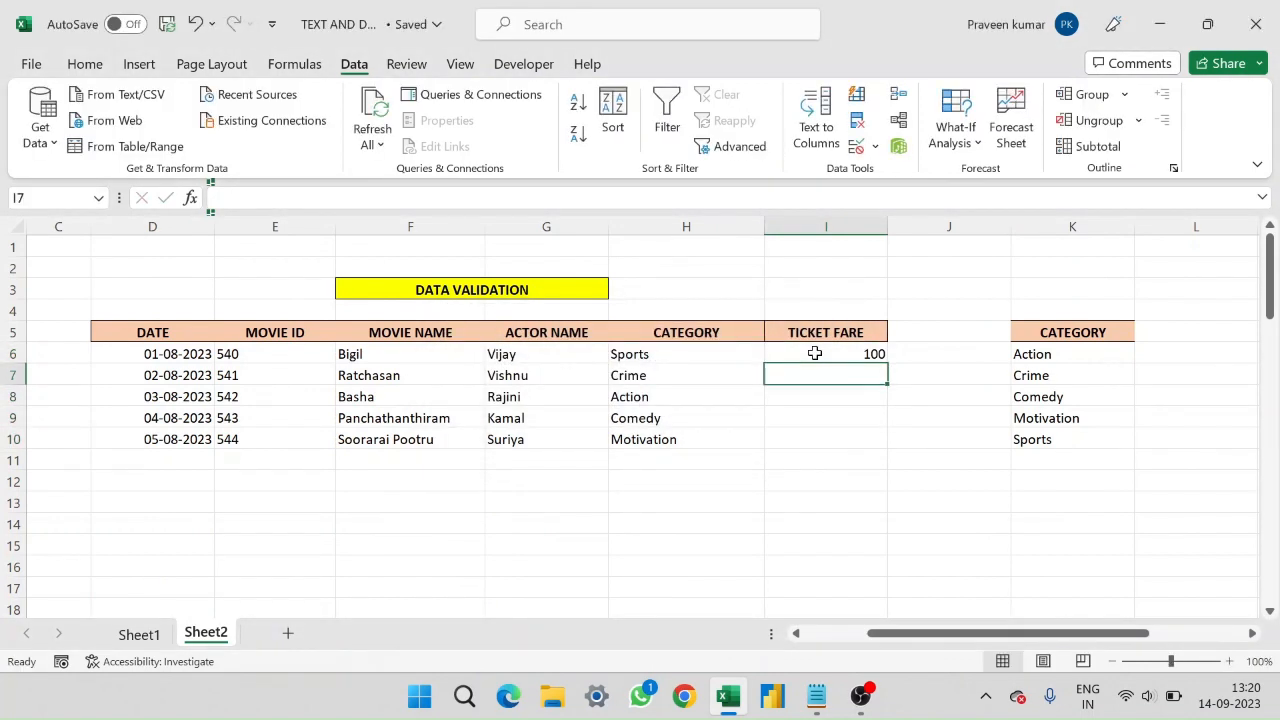
text(100.5)
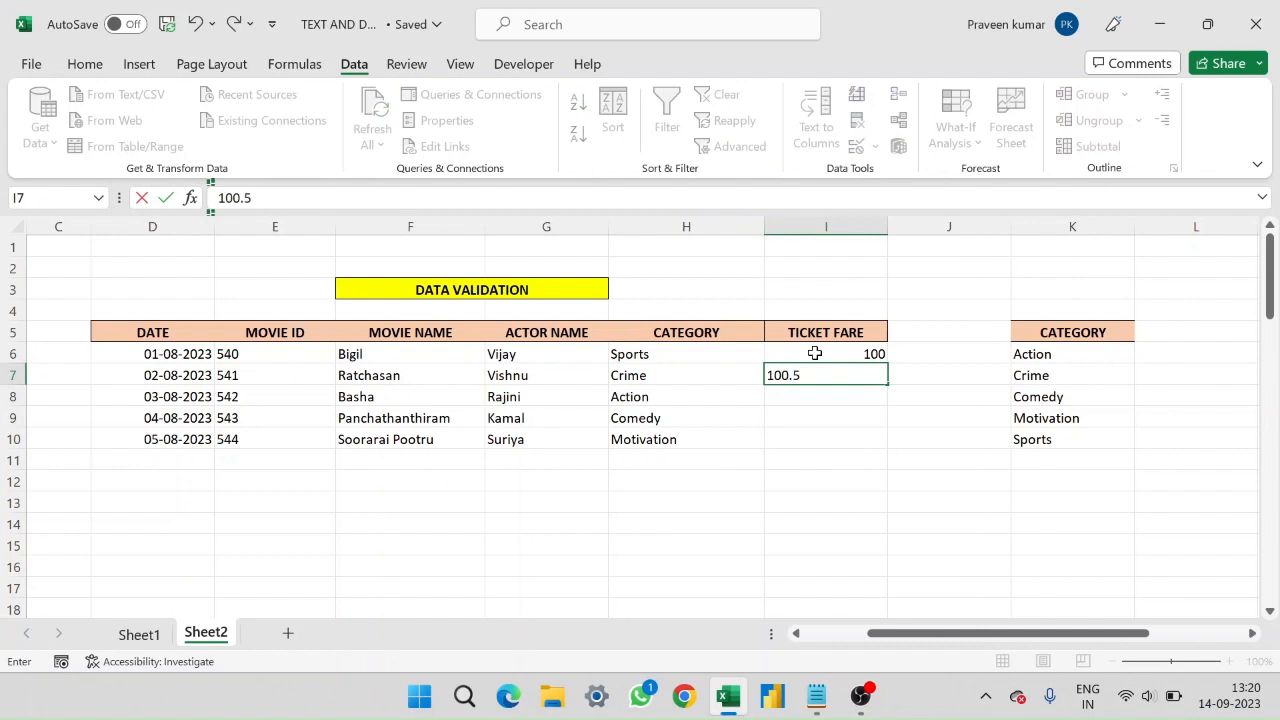
key(Return)
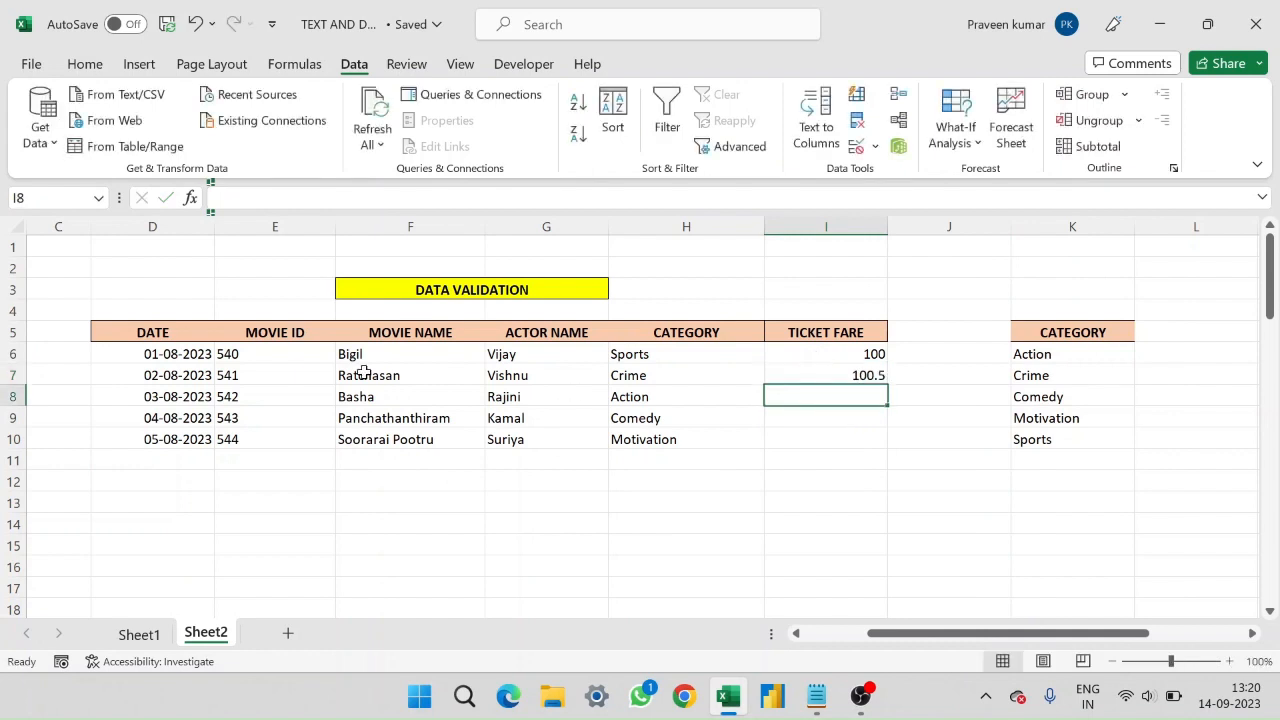
Step: Try to change the movie ID in cell E8 to the decimal value 542.5, then restore it to 542
click(265, 390)
key(F2)
text(.)
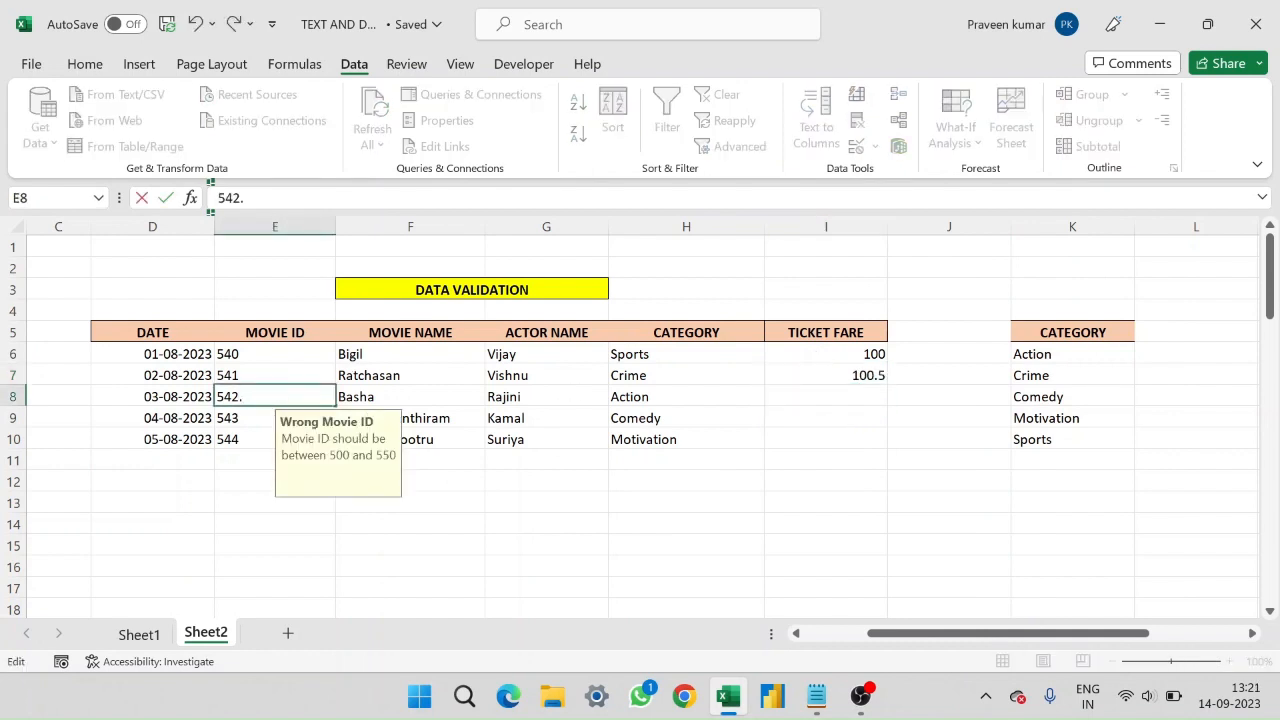
text(5)
key(Return)
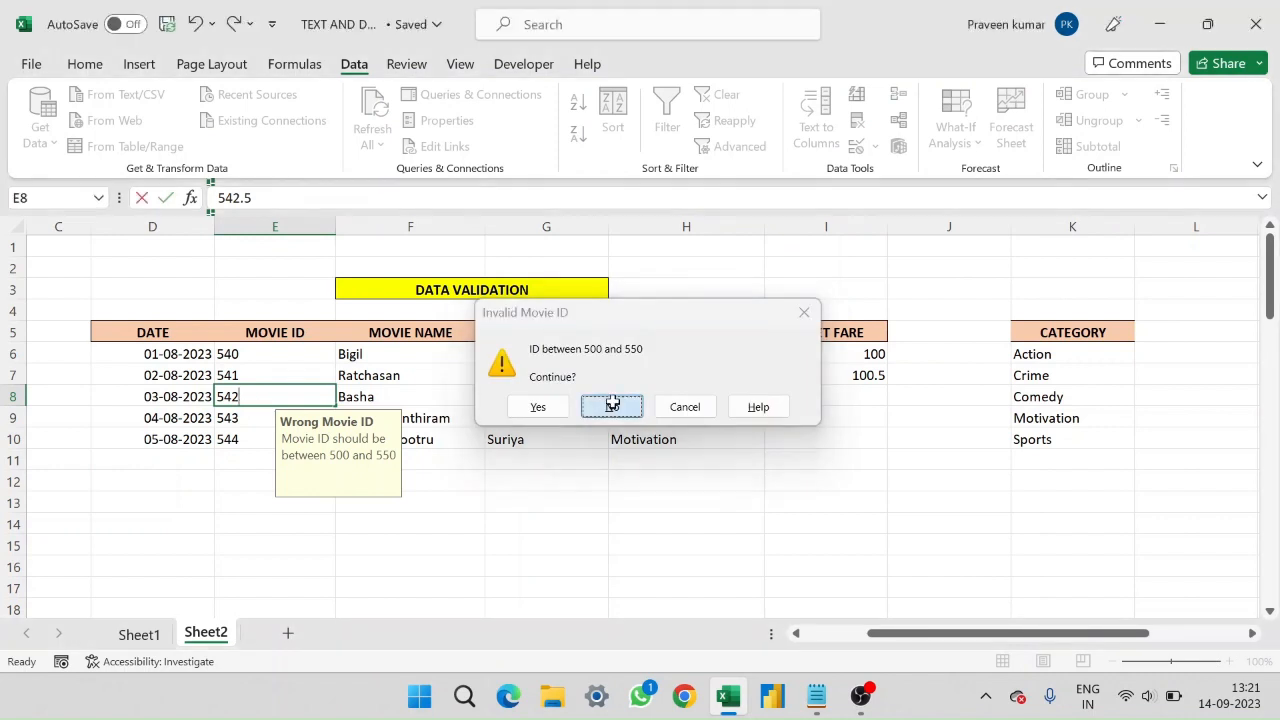
click(610, 407)
key(End)
key(BackSpace)
click(853, 402)
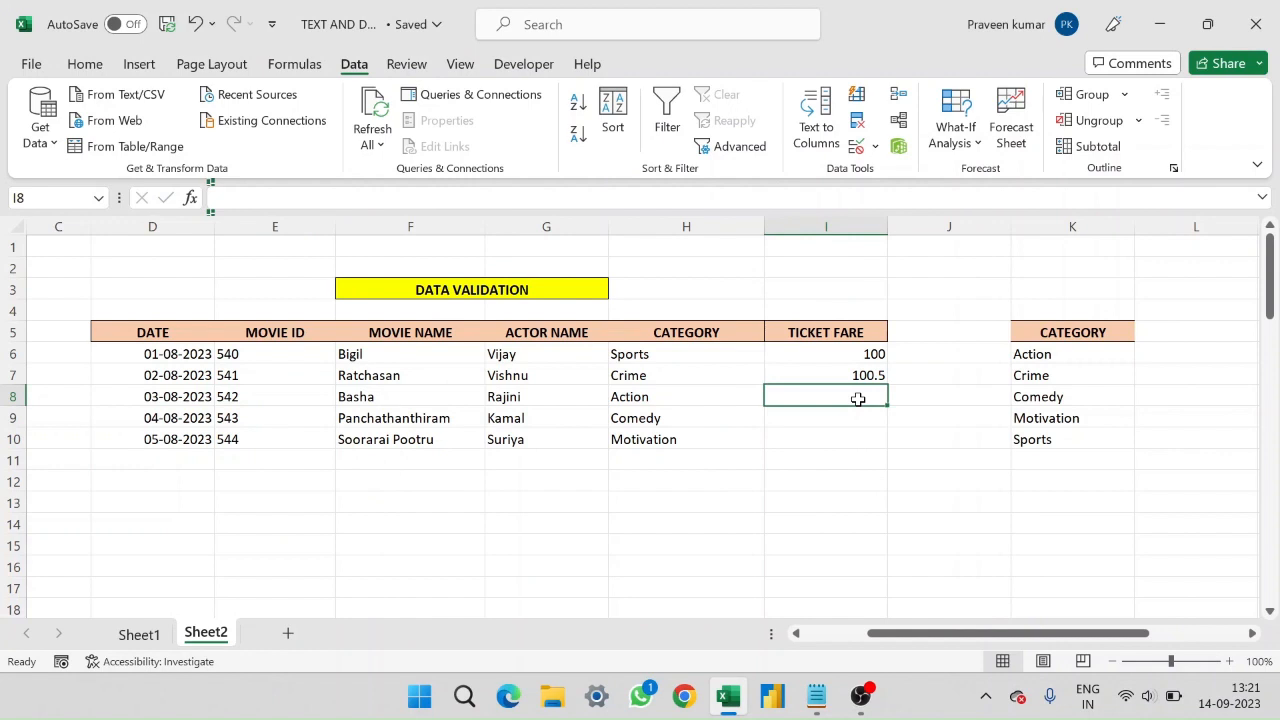
Step: Change the ticket fare validation in cells I6 to I10 to decimals not between 100 and 200
drag(840, 349, 851, 443)
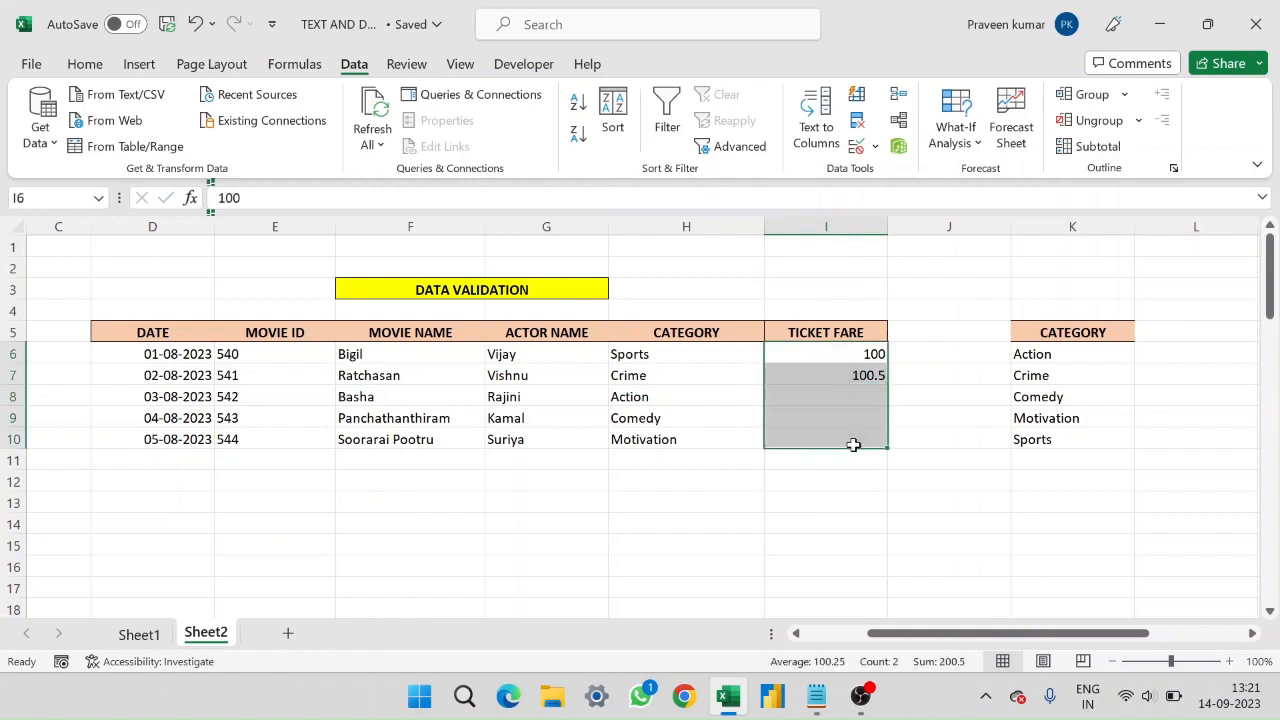
key(alt+a)
key(v)
key(v)
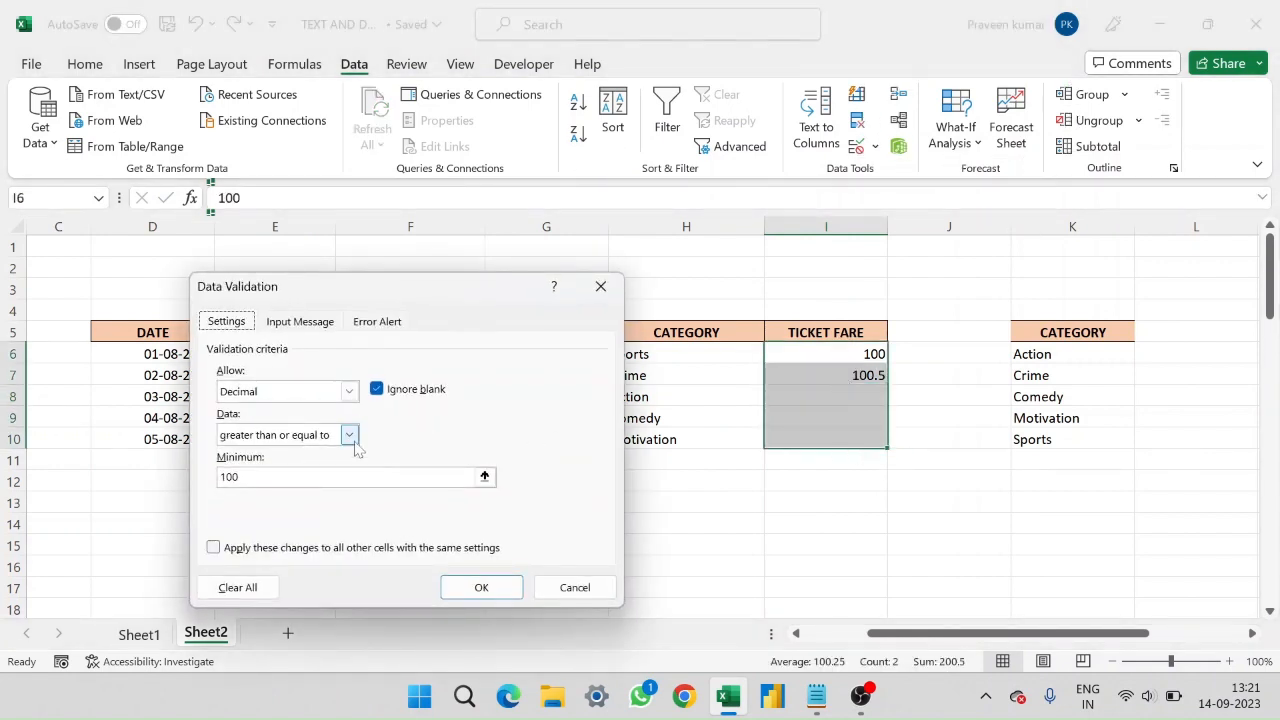
click(349, 434)
click(326, 455)
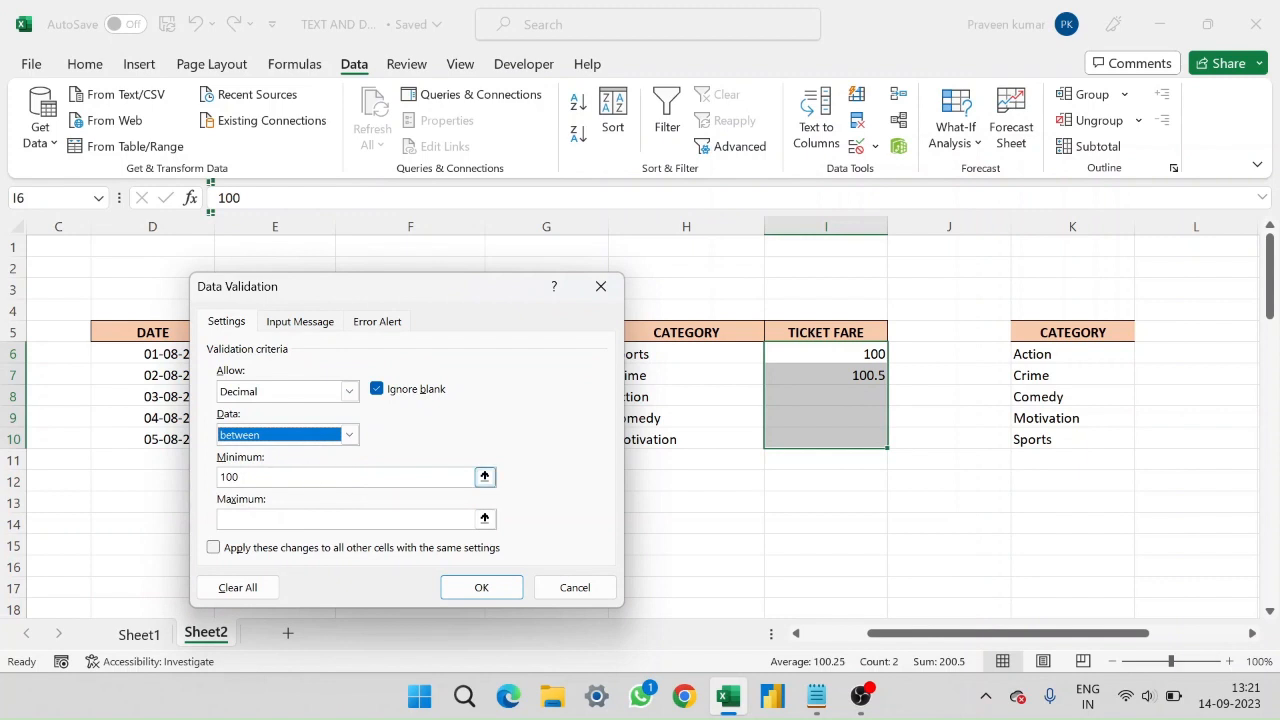
click(349, 434)
click(270, 466)
click(280, 477)
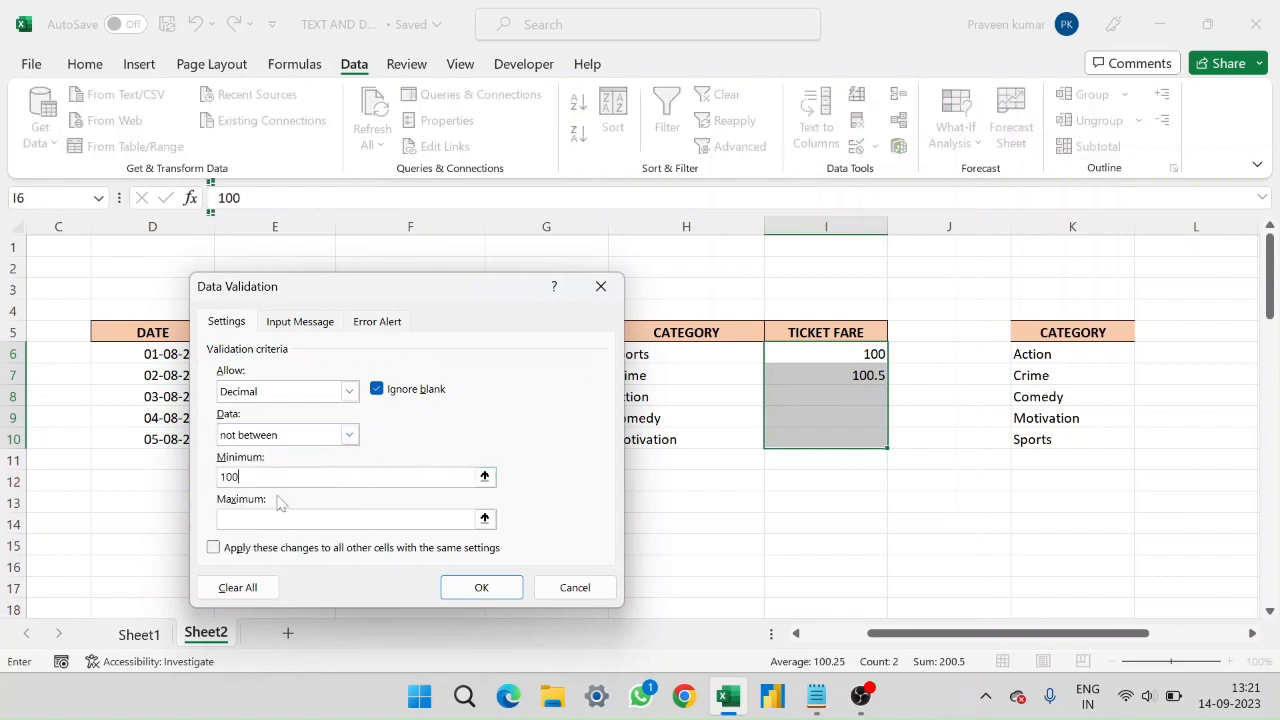
click(468, 518)
text(200)
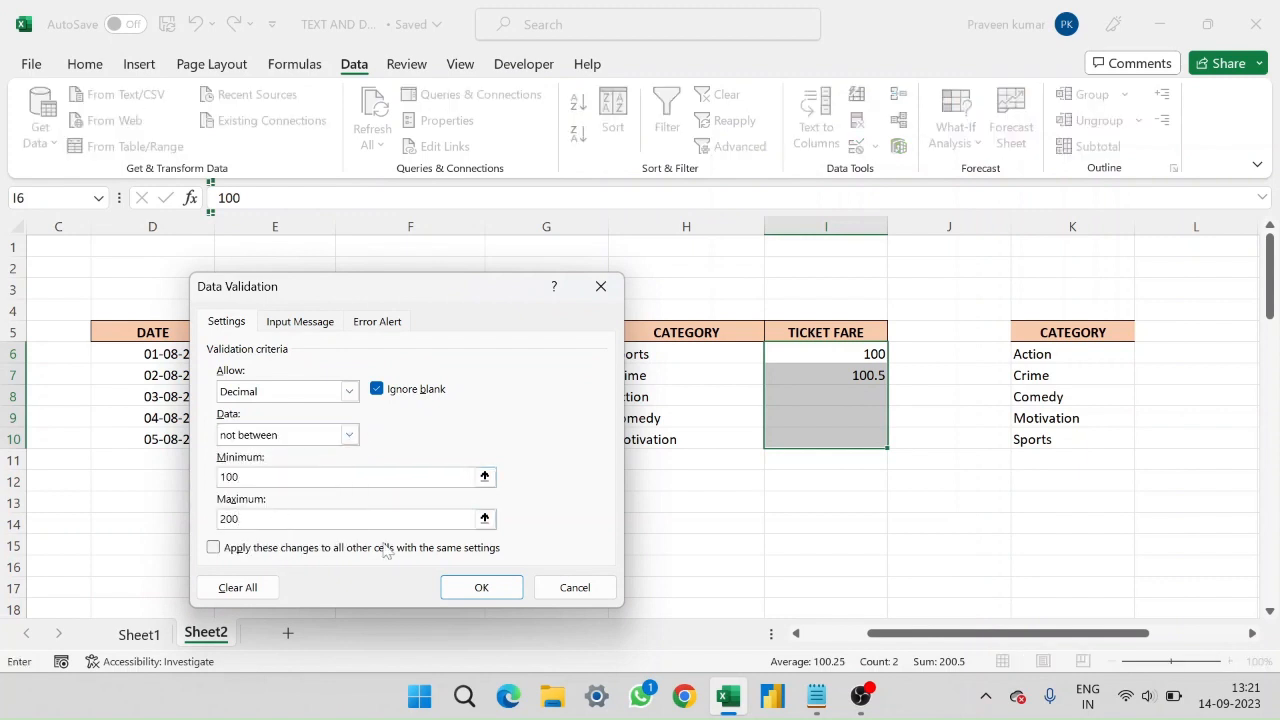
click(482, 587)
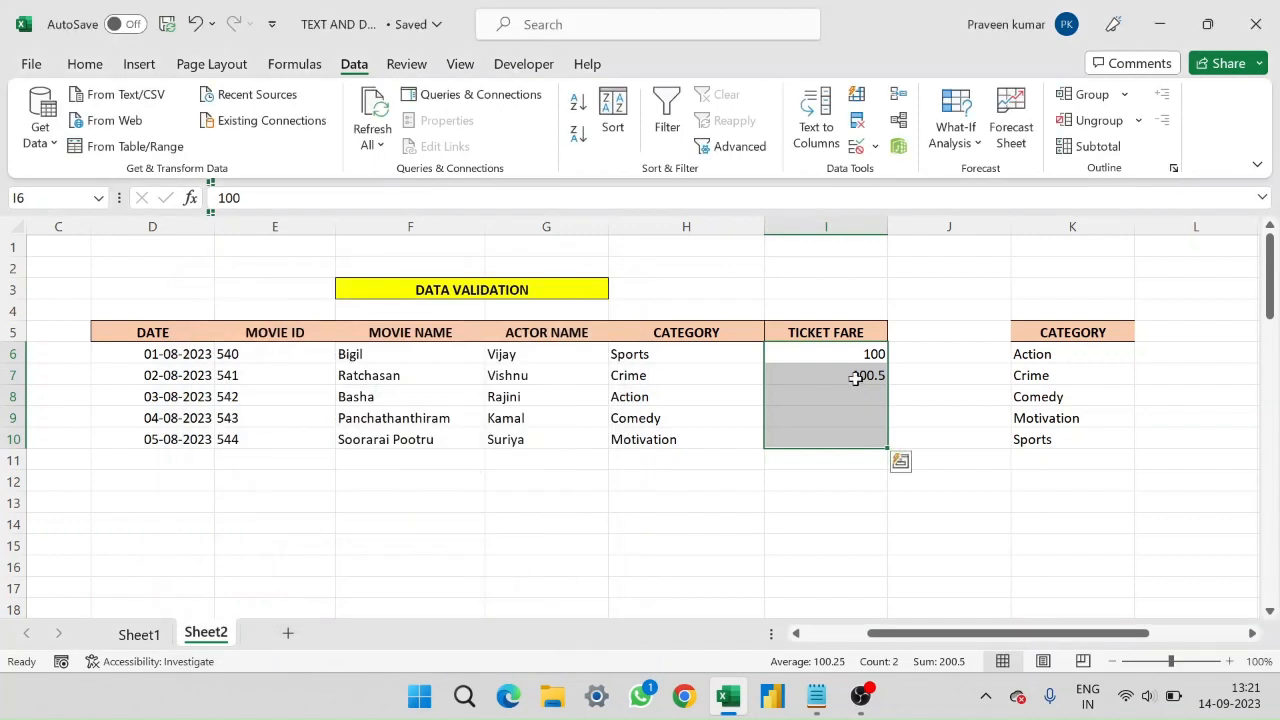
Step: Clear the ticket fares in cells I6 and I7, and try to enter 150 in cell I6
click(857, 372)
drag(845, 357, 842, 368)
key(Delete)
click(835, 354)
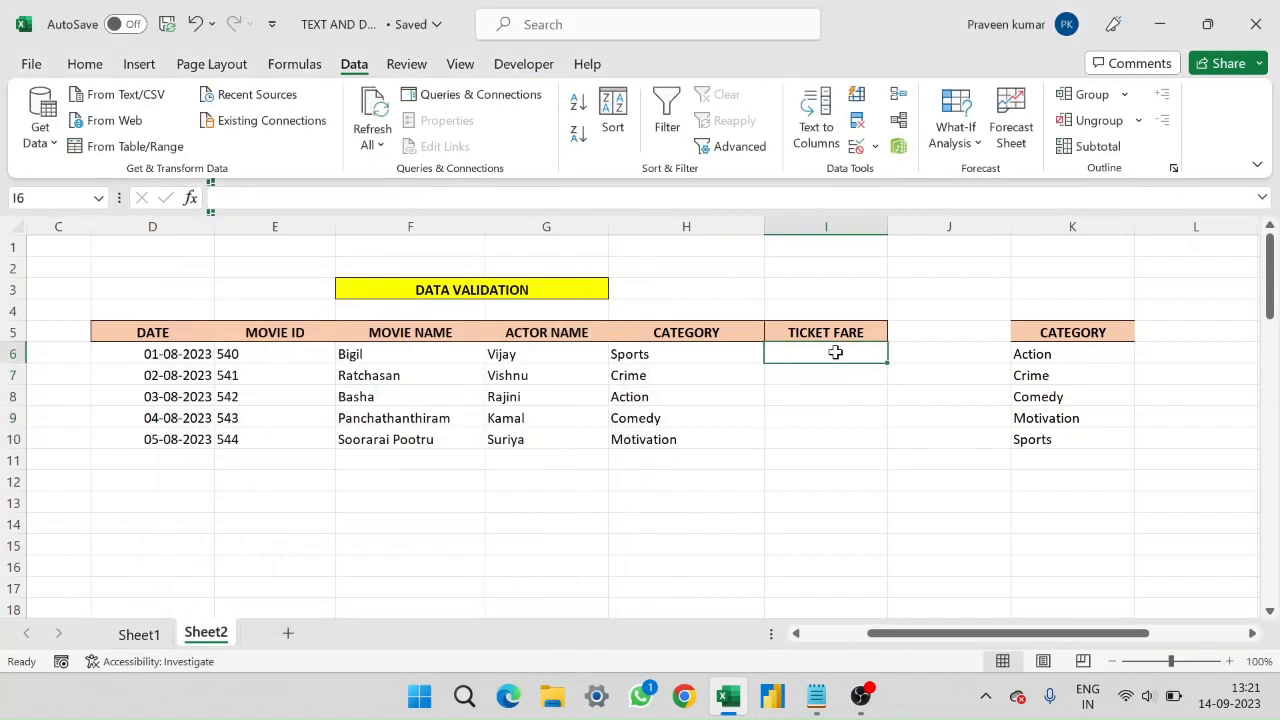
text(150)
key(Return)
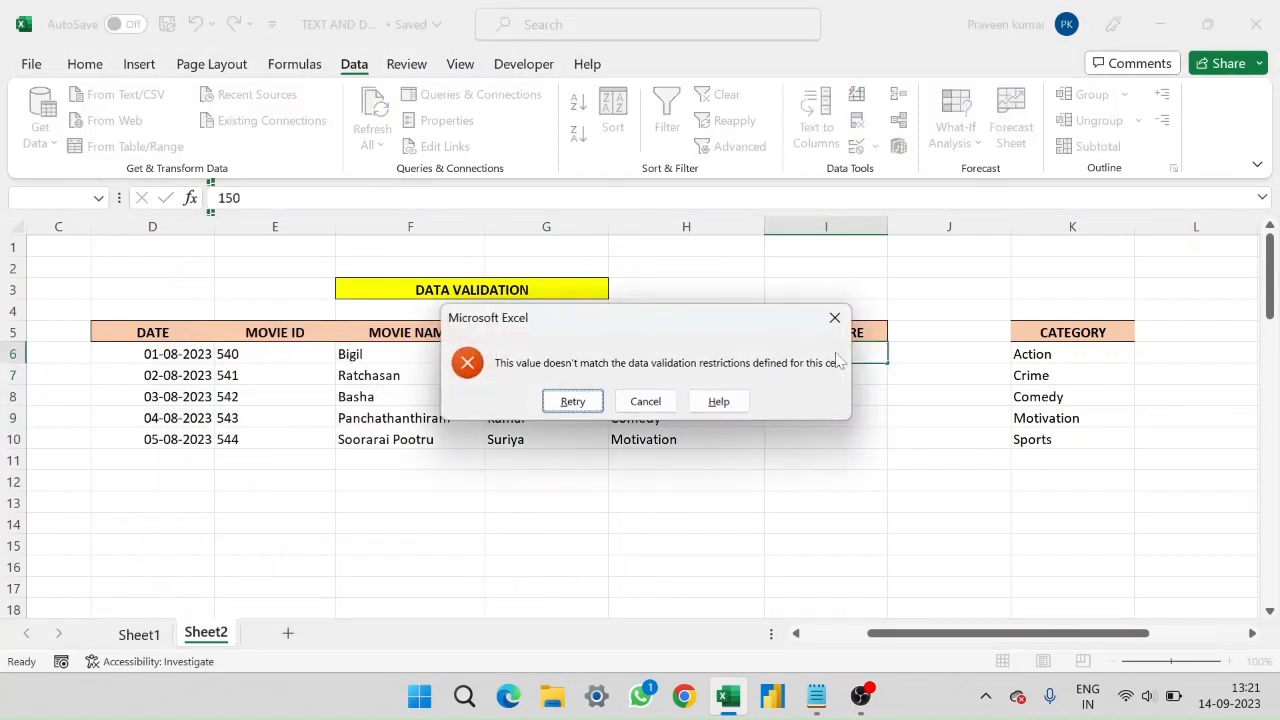
click(641, 405)
Step: Change the ticket fare validation in cells I6 to I10 to decimals between a minimum of 100 and a reduced maximum
drag(803, 360, 825, 435)
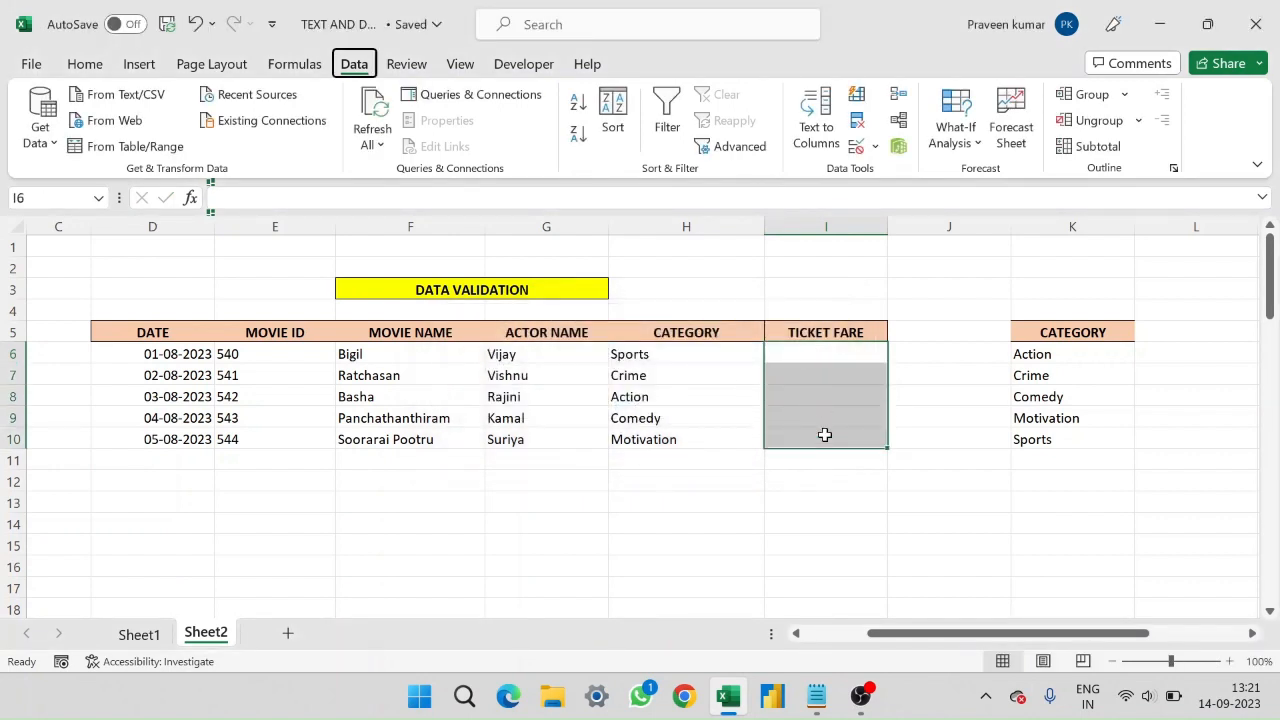
key(alt+a)
key(v)
key(v)
click(288, 434)
click(245, 451)
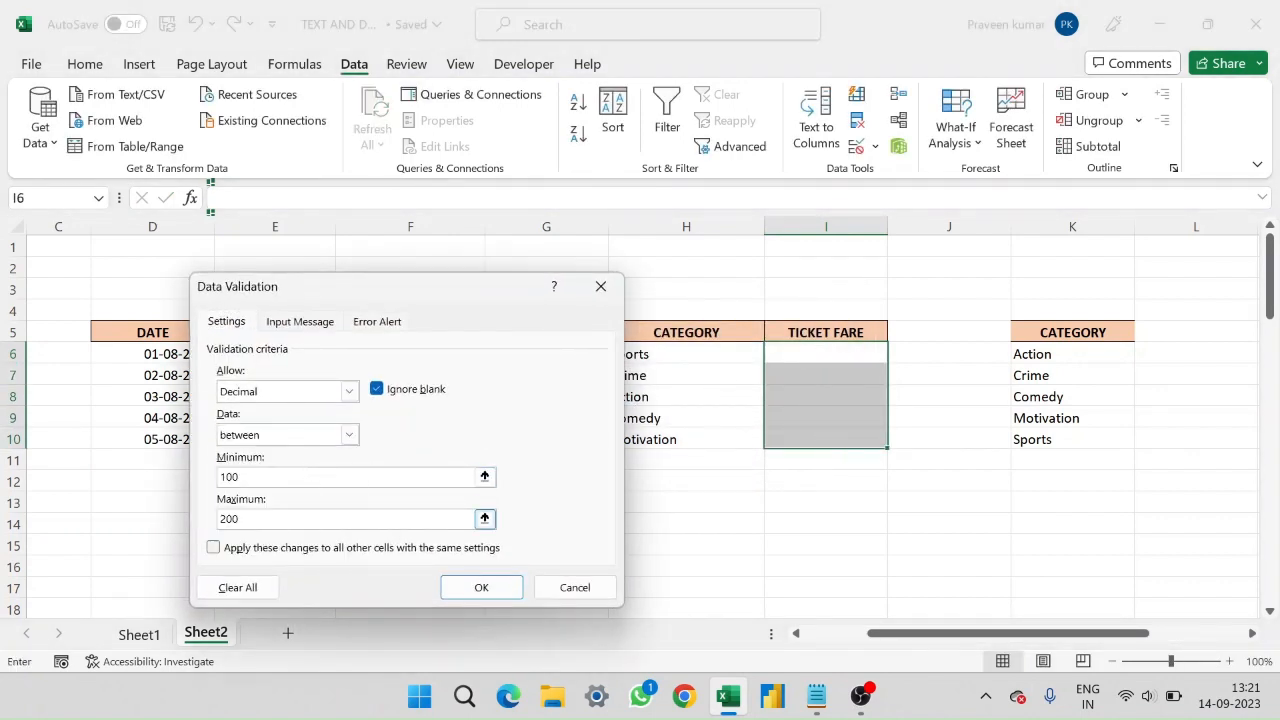
key(BackSpace)
key(BackSpace)
key(Return)
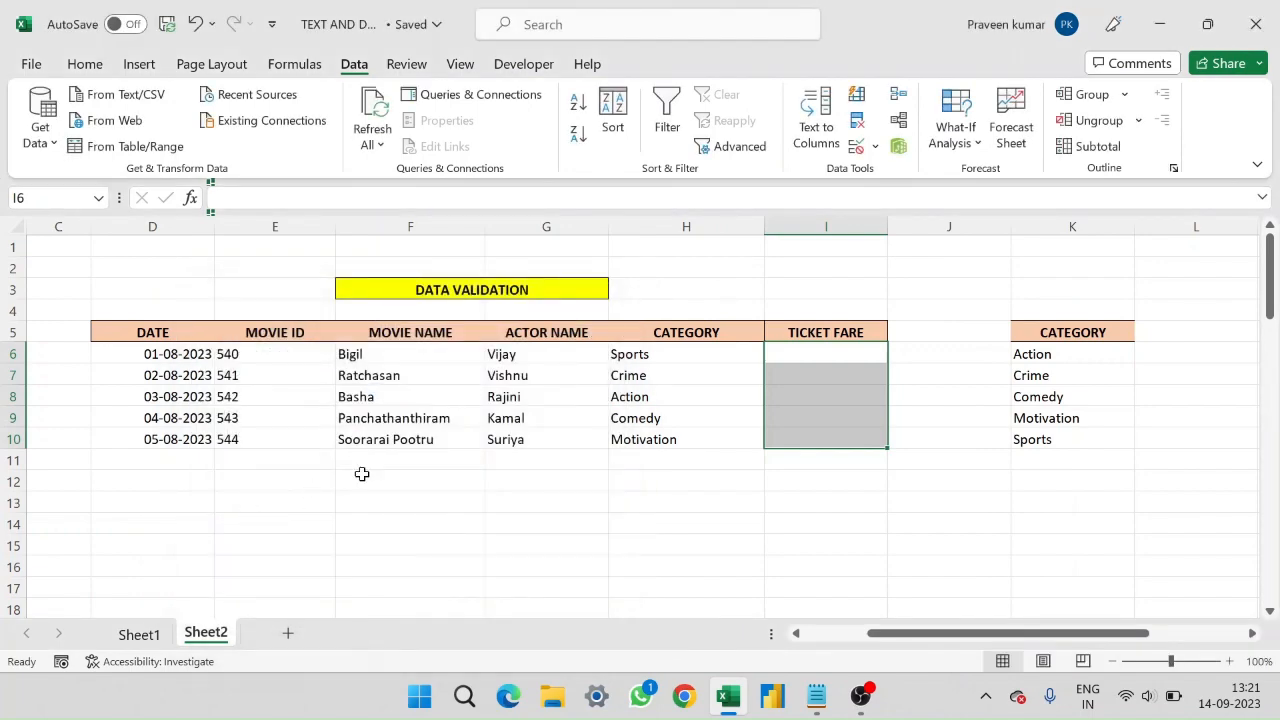
Step: Enter the ticket fares 130, 140 and 123.4 in cells I6, I7 and I8
click(819, 350)
text(130)
key(Return)
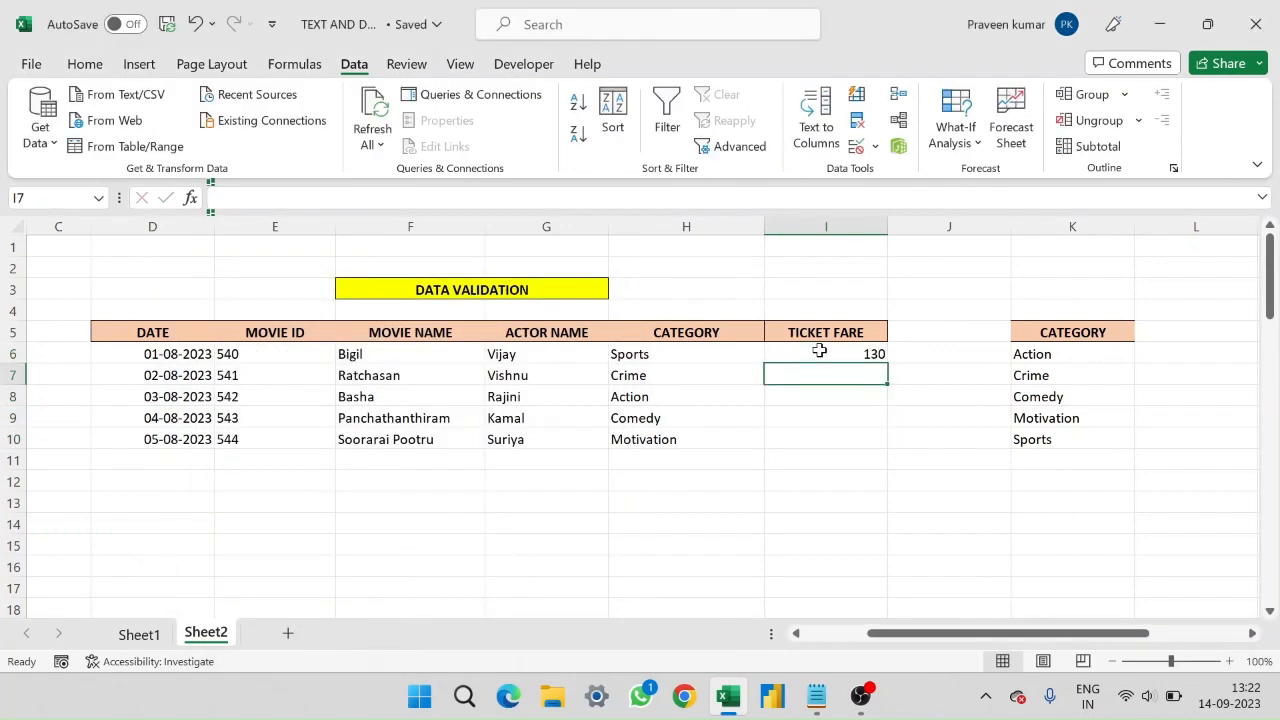
text(140)
key(Return)
text(123.4)
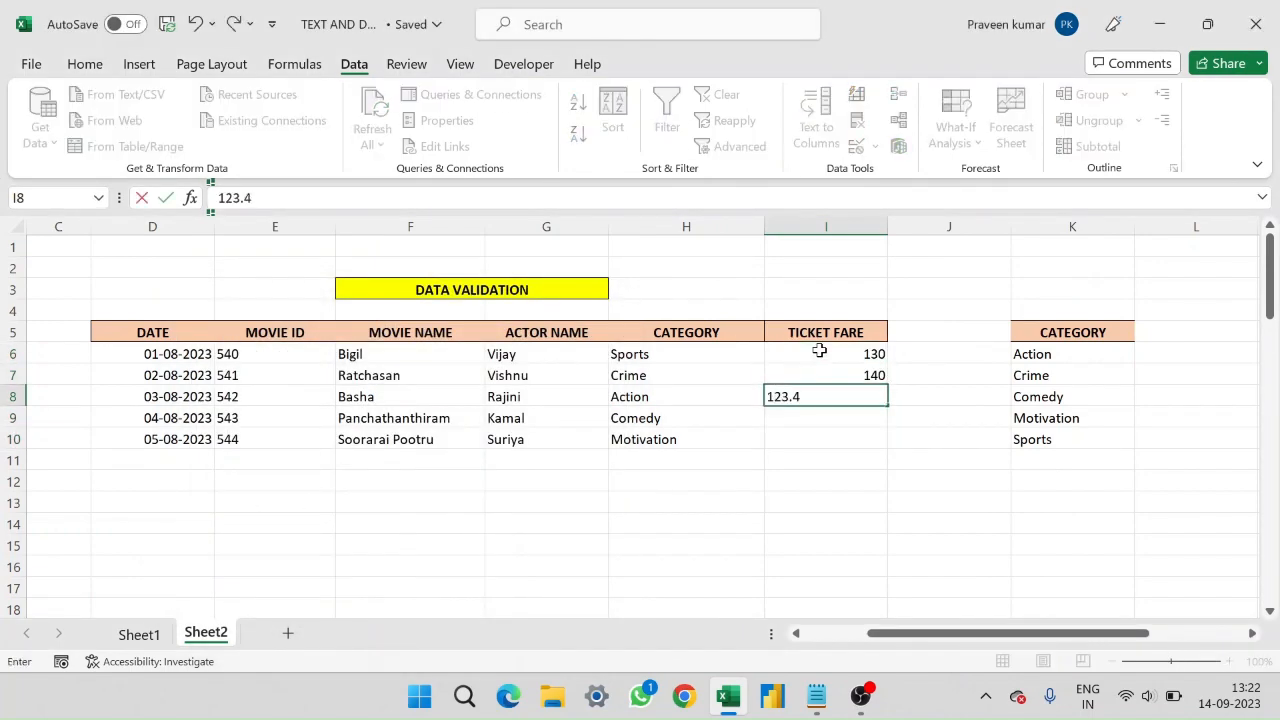
key(Return)
Step: Try to enter the ticket fare 170 in cell I9
text(1)
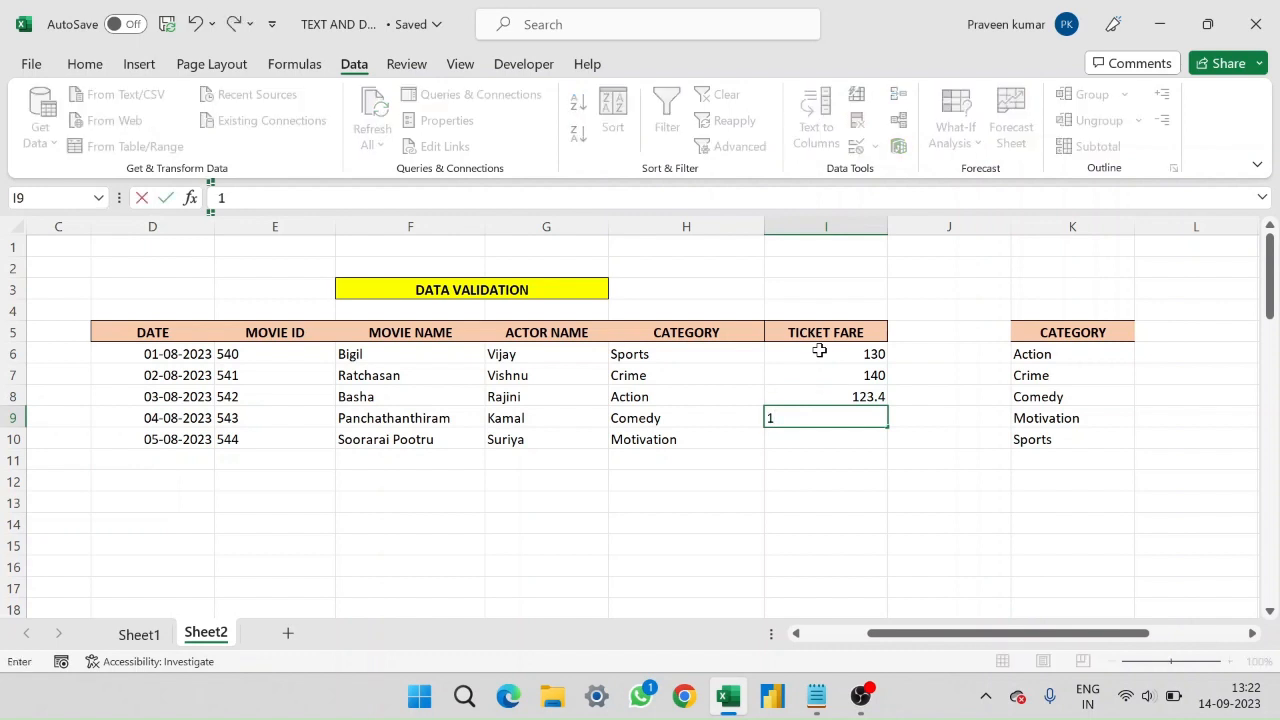
text(70)
key(Return)
click(646, 400)
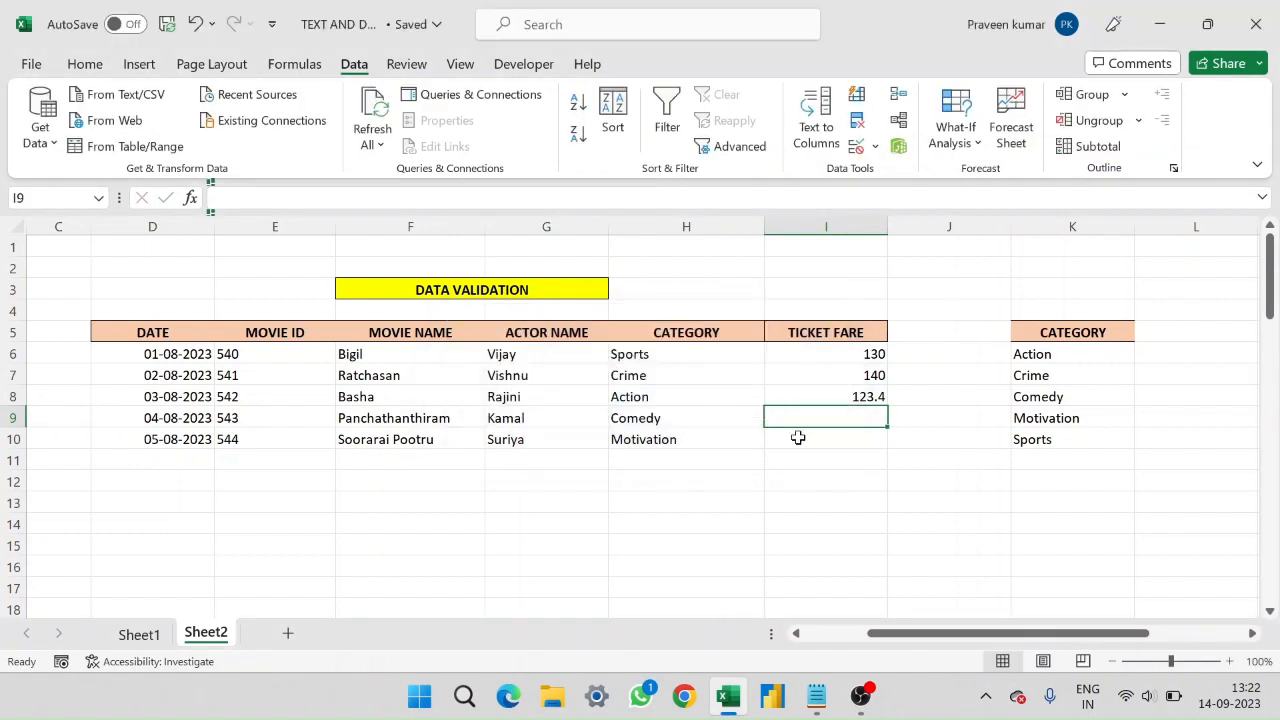
Step: Enter the ticket fares 150 in cell I9 and 130.5 in cell I10
text(150)
key(Return)
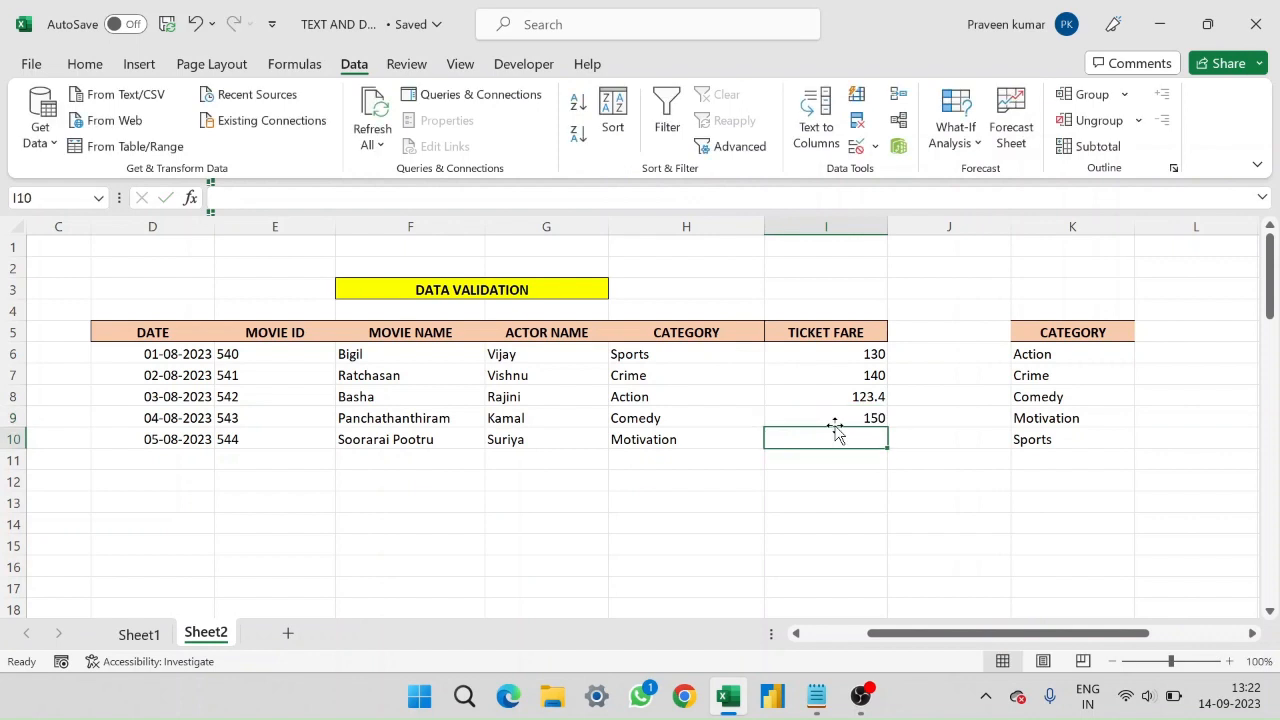
text(100)
key(Return)
double_click(864, 439)
key(shift+End)
text(130.5)
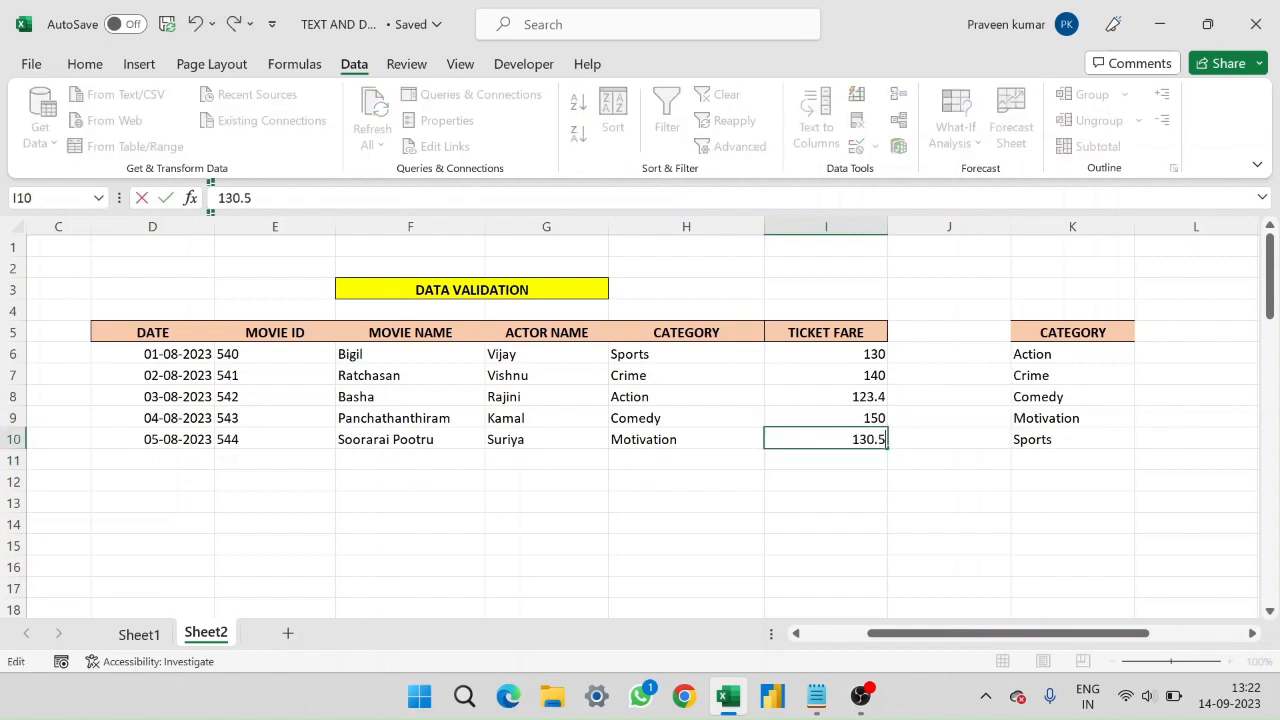
key(Return)
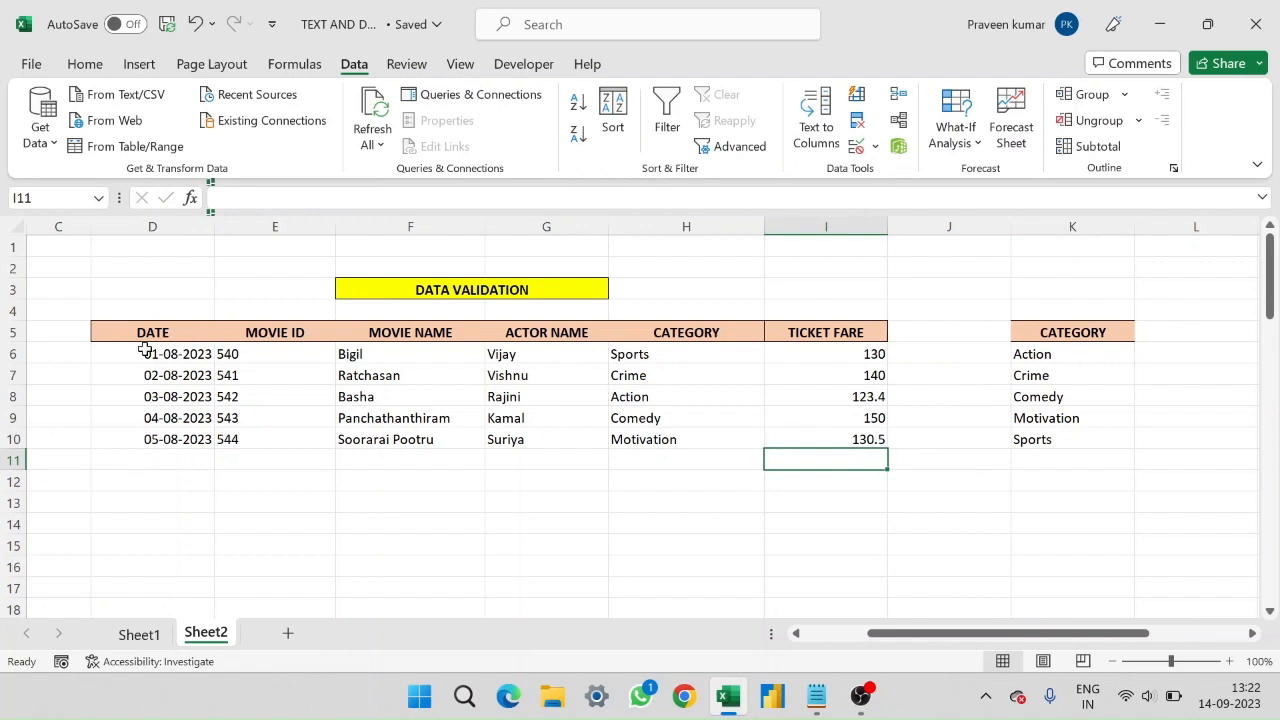
Step: Center the contents of the movie table's data cells D6 to I10
drag(139, 349, 880, 445)
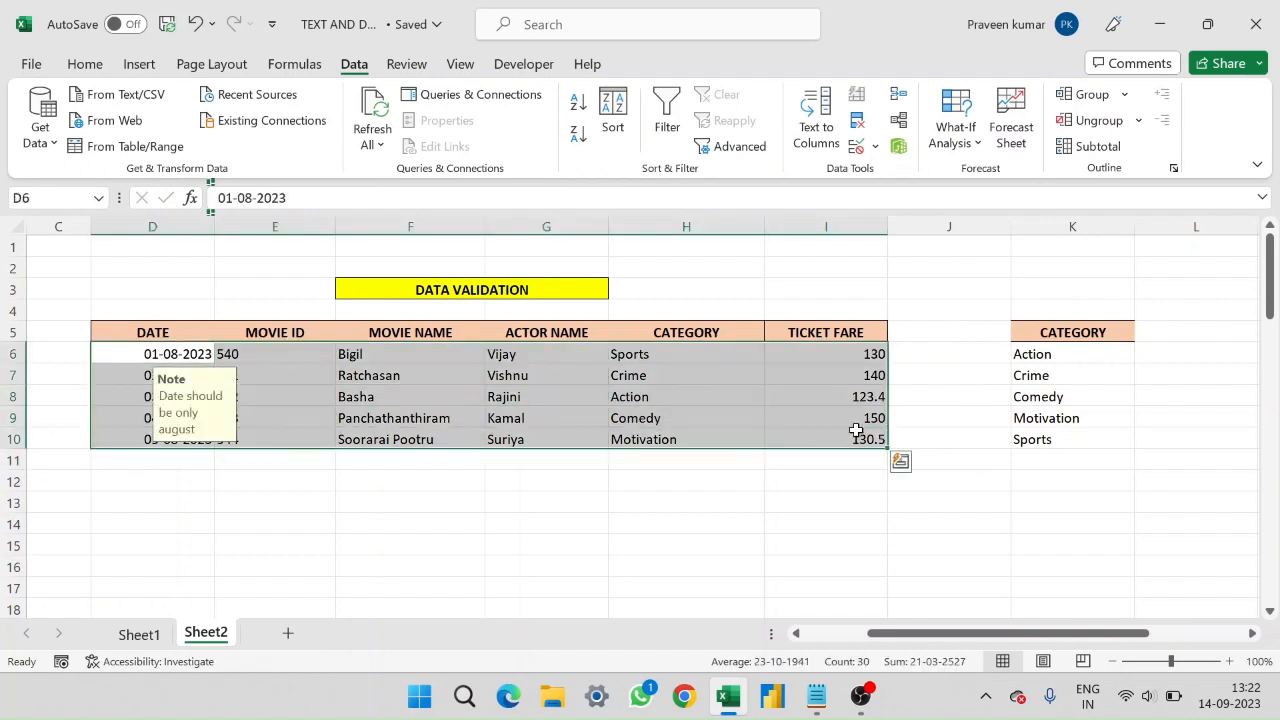
click(85, 64)
click(391, 133)
click(380, 480)
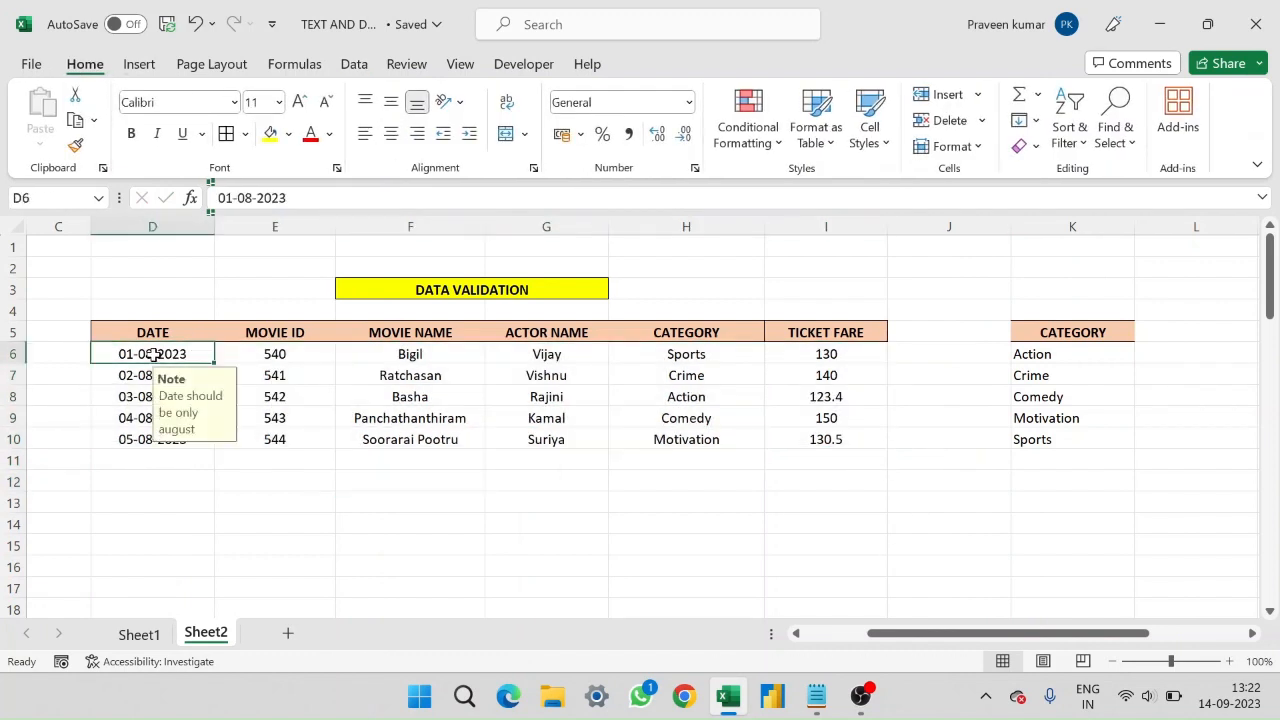
Step: Review the validated columns from Date to Ticket Fare, including the movie ID input message and the category dropdown list
drag(157, 354, 157, 440)
click(275, 354)
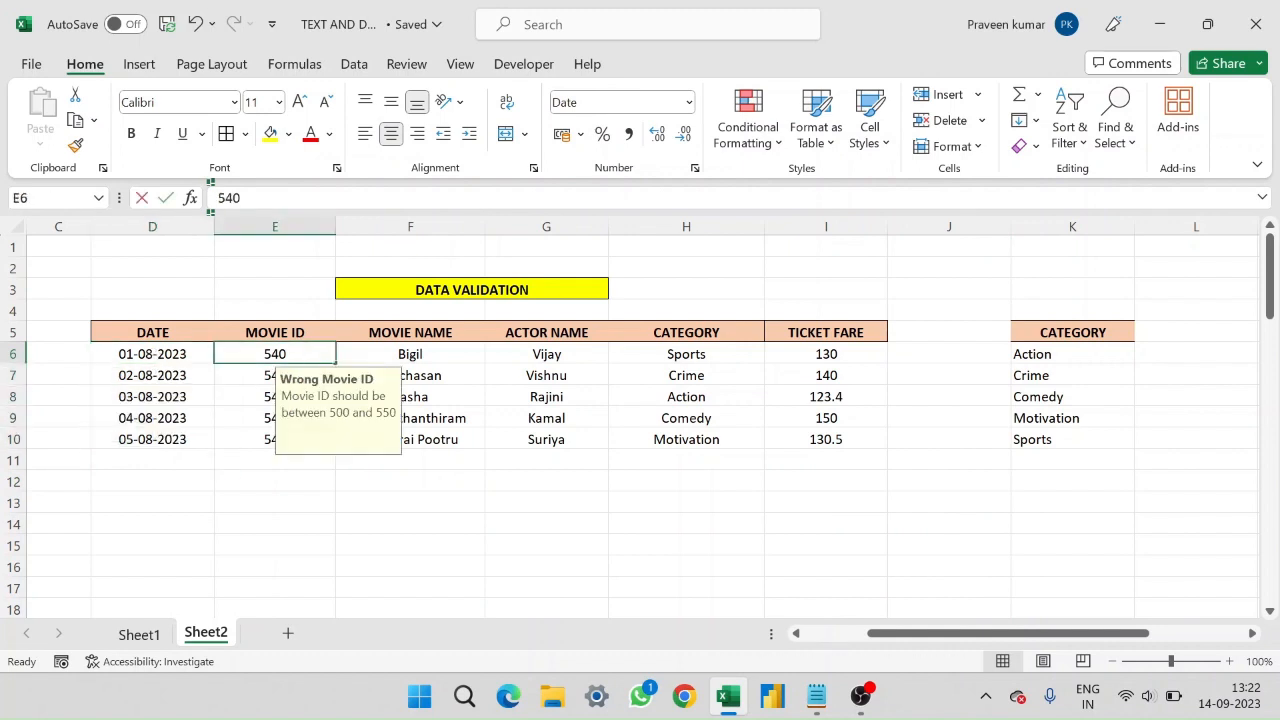
click(262, 439)
drag(400, 352, 434, 430)
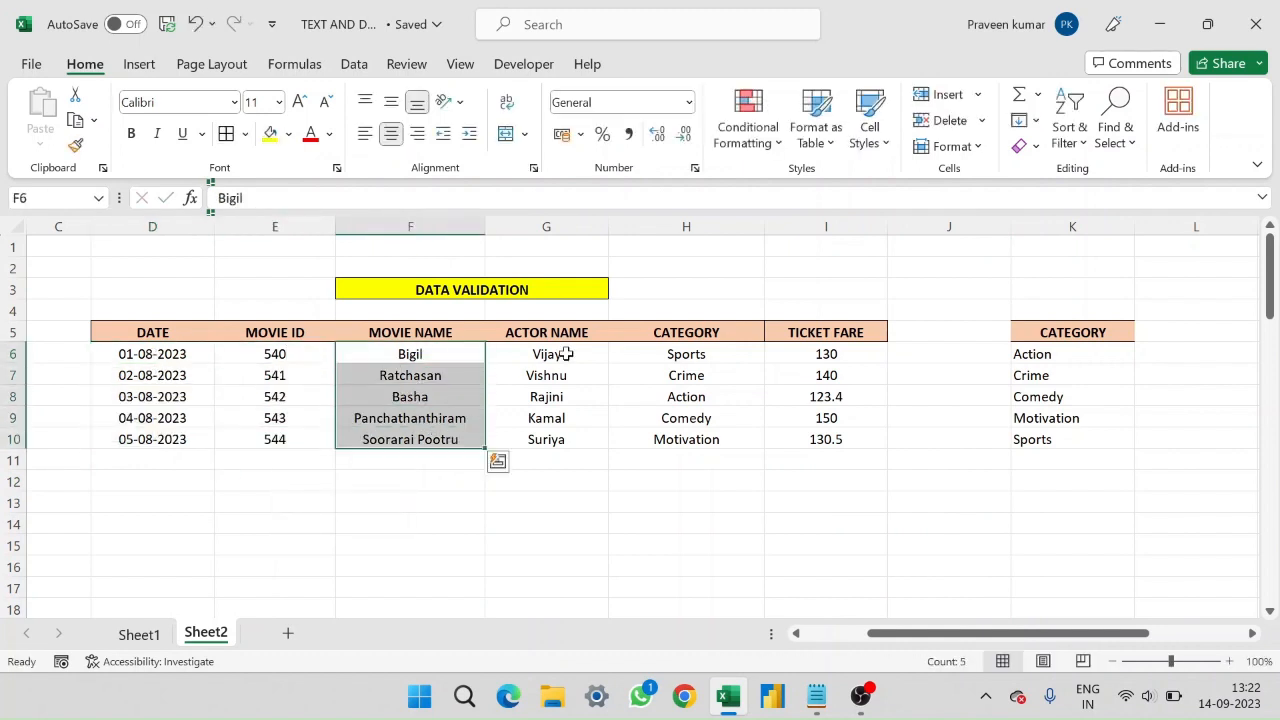
drag(563, 354, 591, 435)
click(705, 360)
click(773, 354)
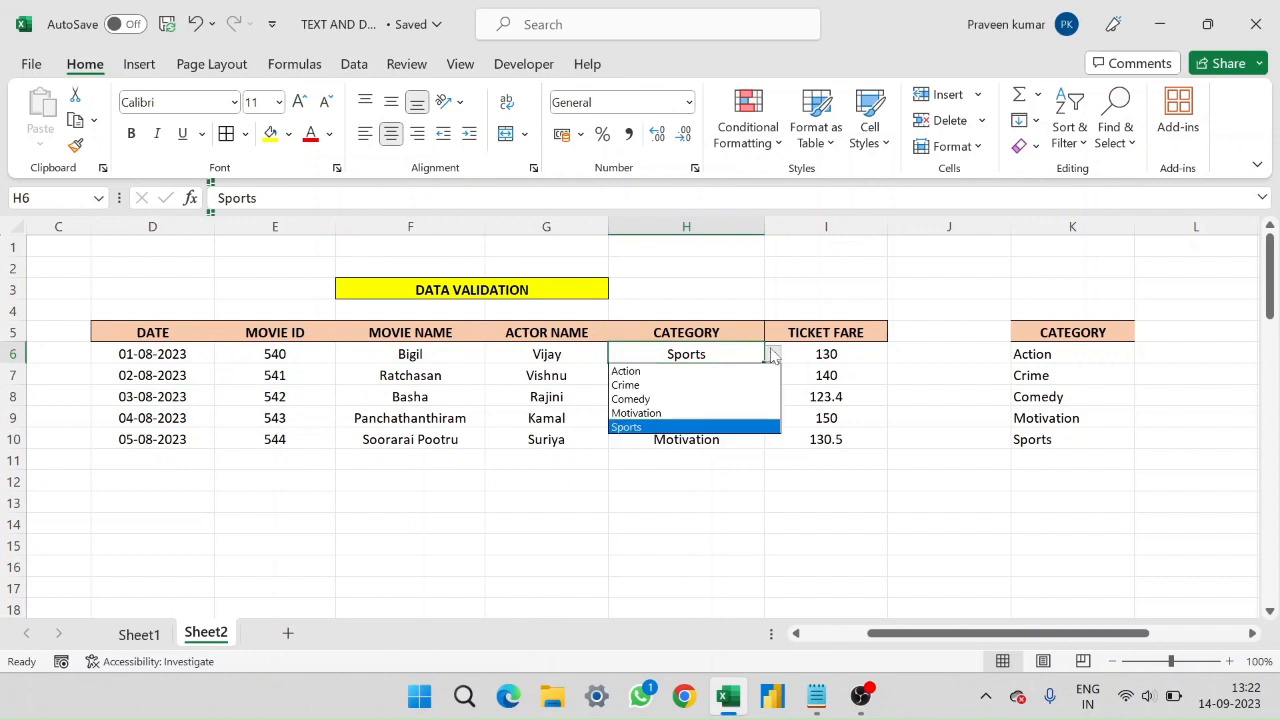
click(773, 354)
click(838, 354)
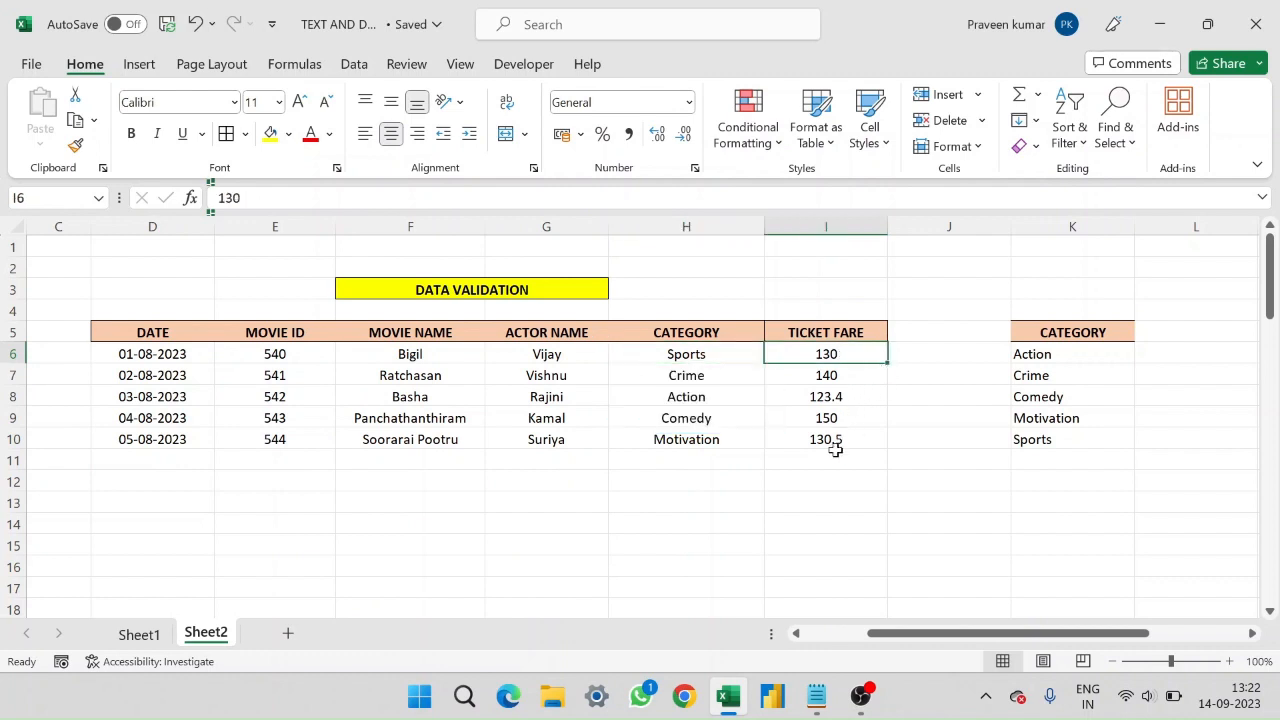